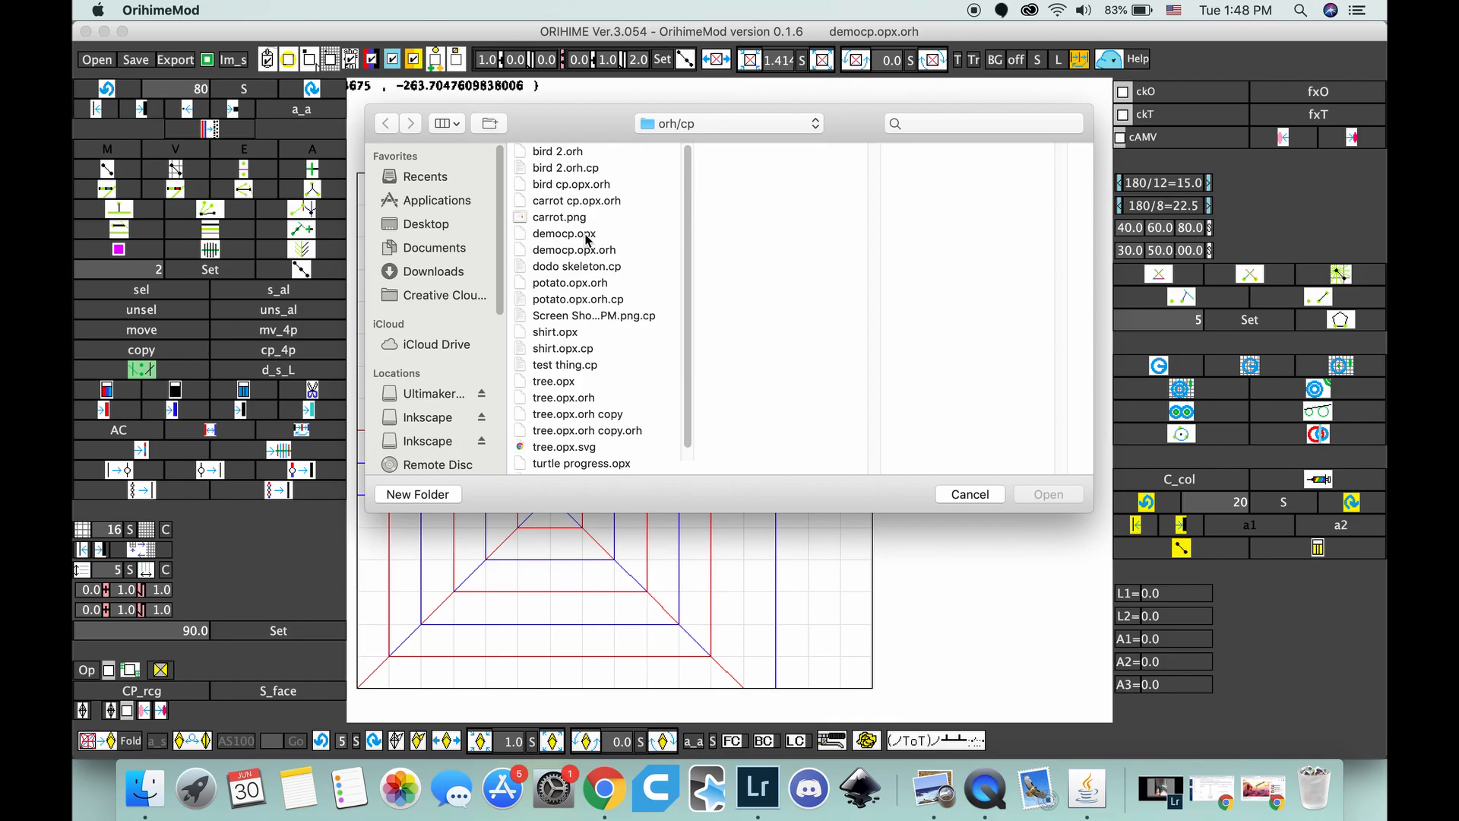
{"action": "left_click", "coordinate": [977, 495]}
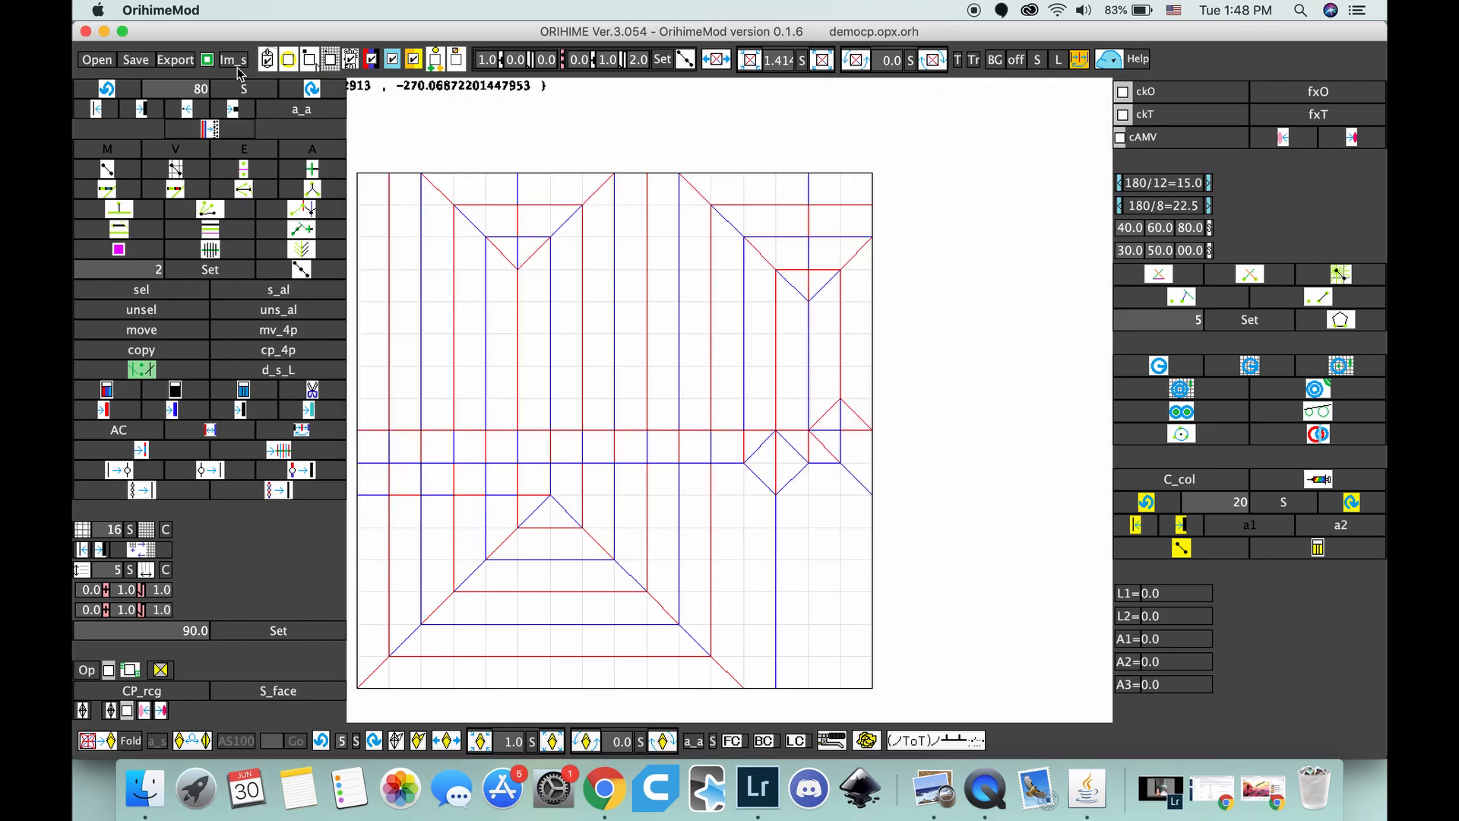
{"action": "left_click", "coordinate": [103, 61]}
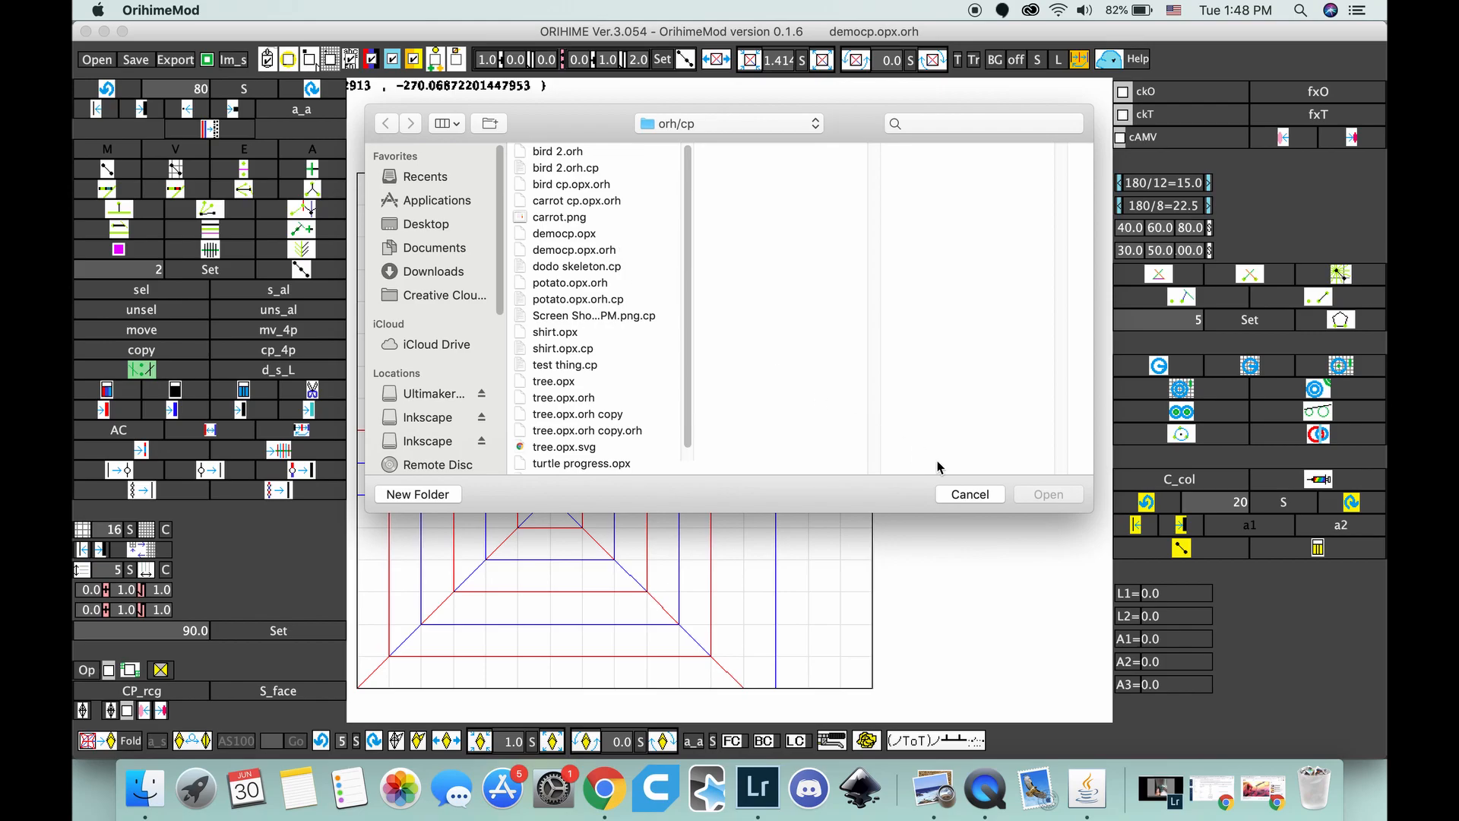
{"action": "left_click", "coordinate": [968, 498]}
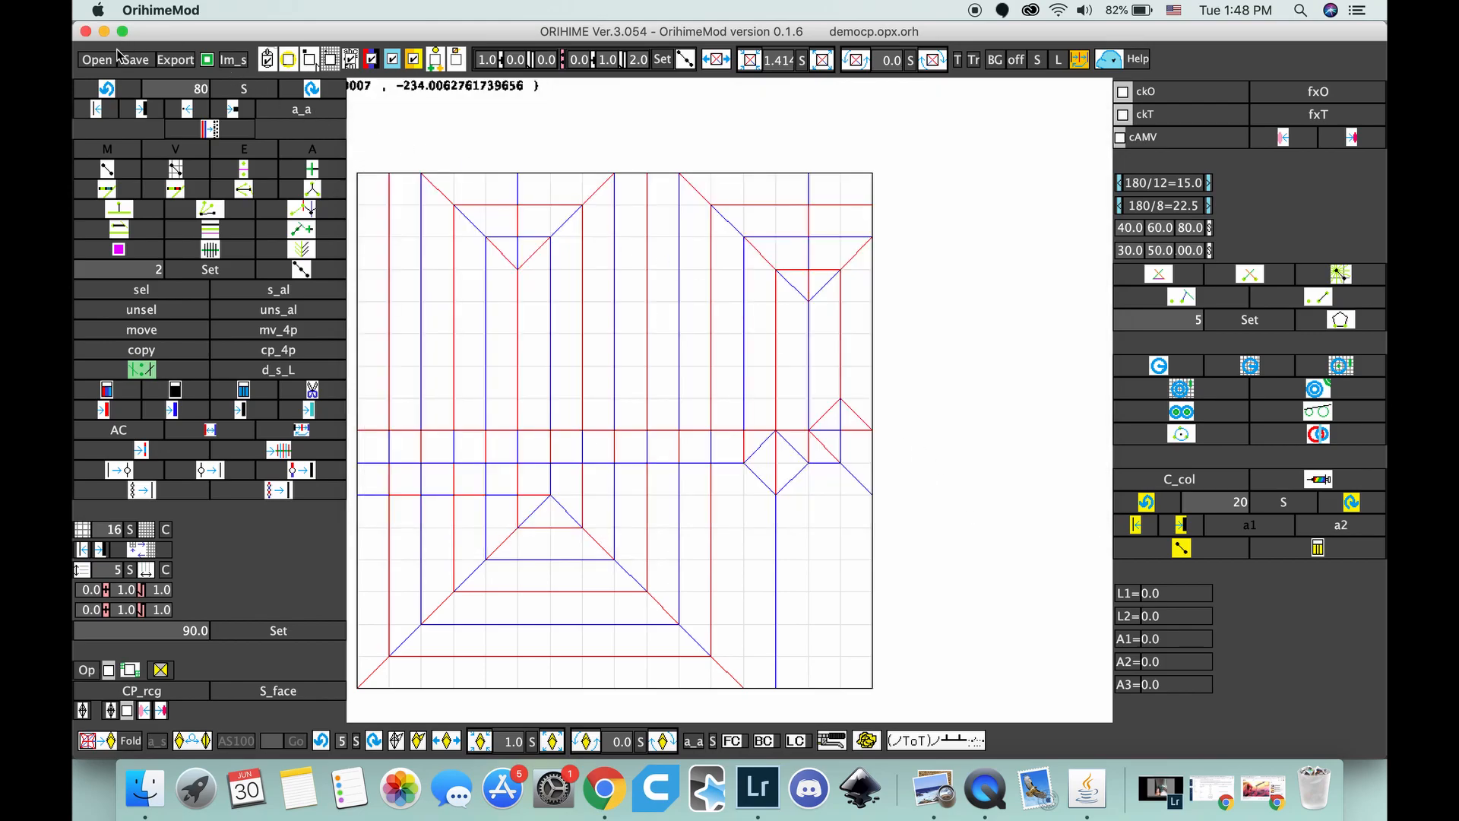
Step: Open democp.opx.orh and erase all creases inside the square
{"action": "left_click", "coordinate": [104, 62]}
{"action": "double_click", "coordinate": [611, 255]}
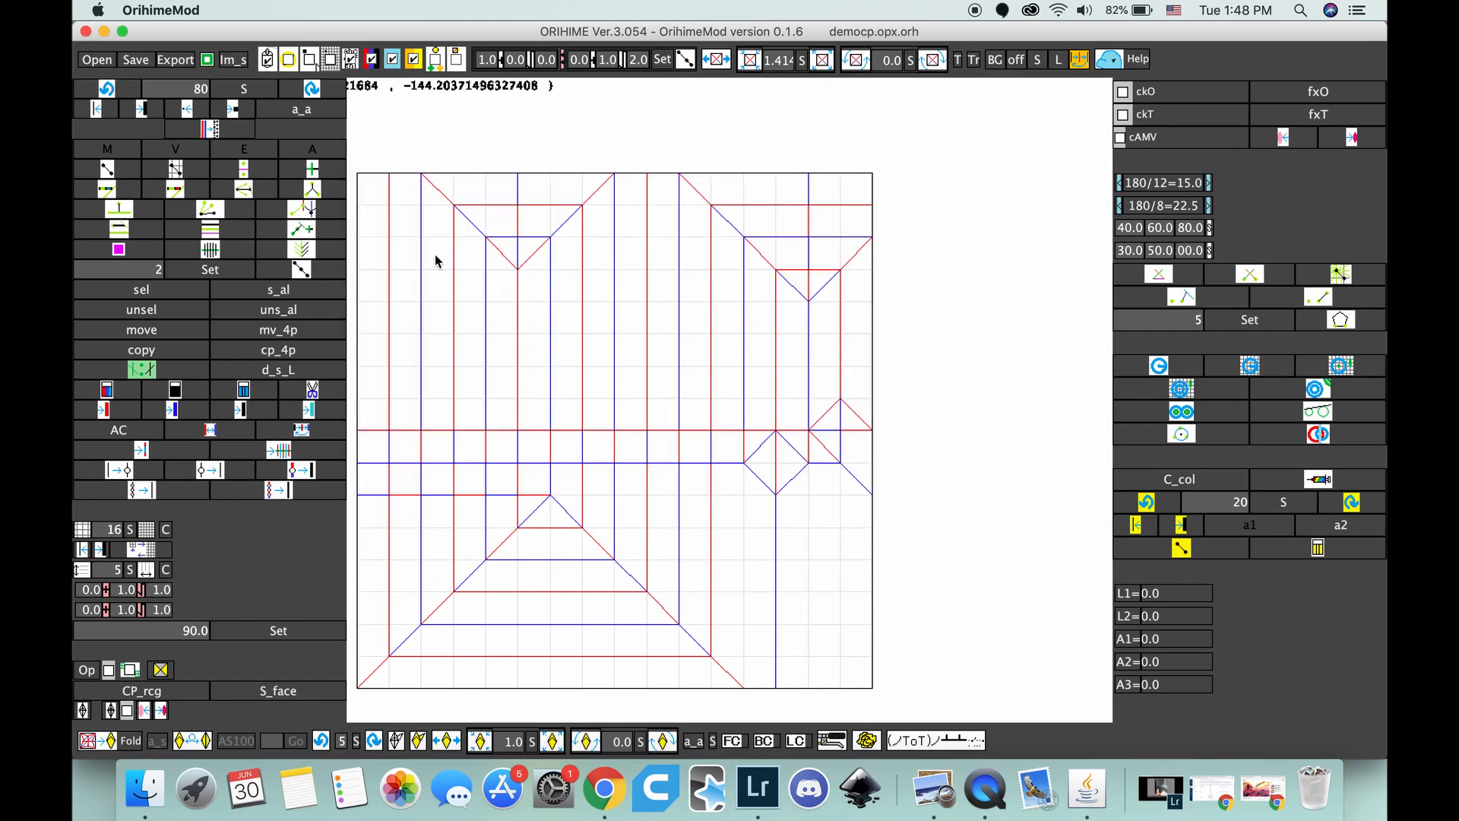
{"action": "left_click_drag", "start_coordinate": [376, 190], "coordinate": [855, 669]}
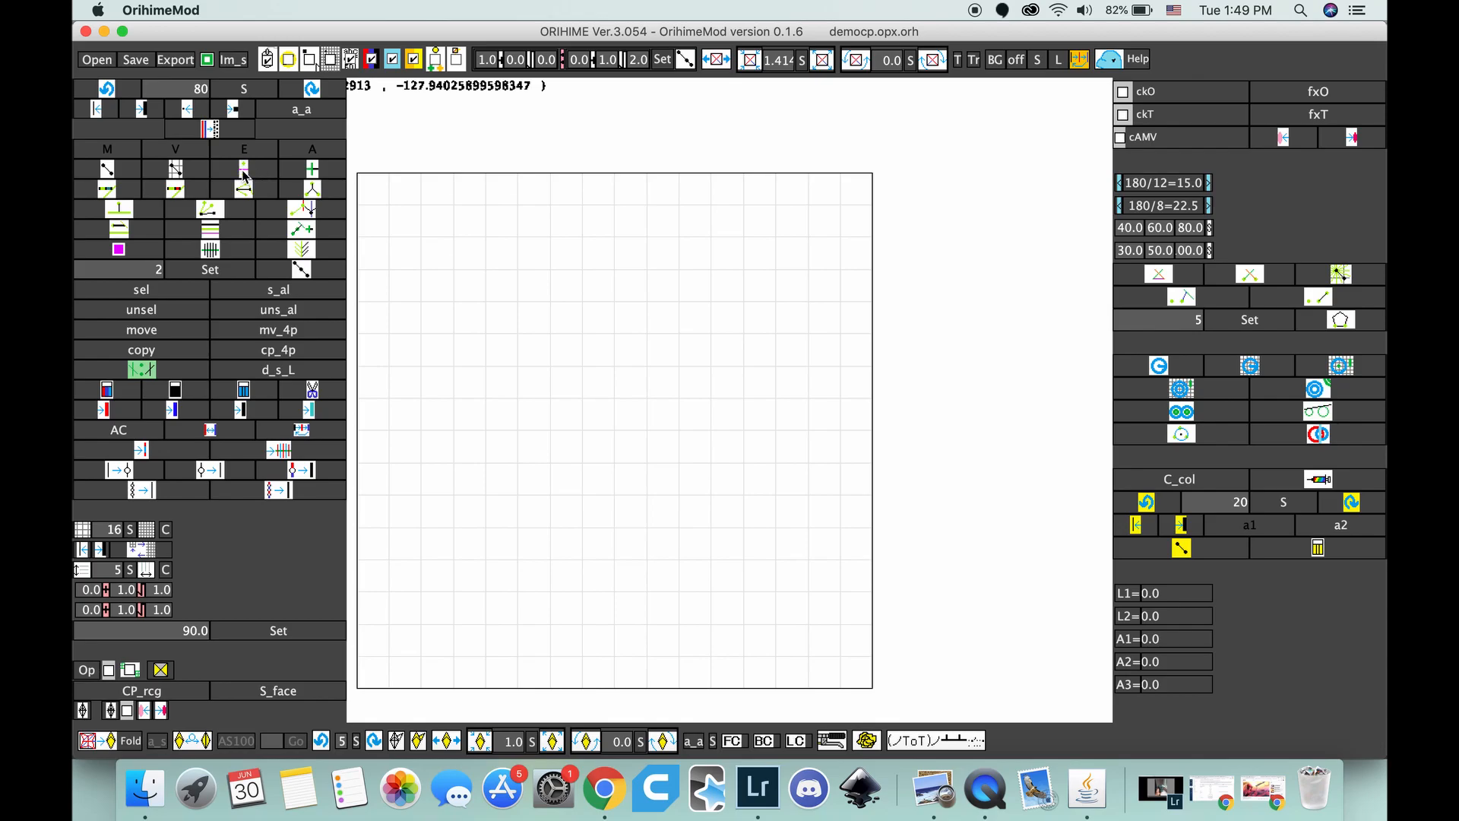
Step: Generate a Voronoi diagram as mountain creases from six grid points in the upper part of the square
{"action": "left_click", "coordinate": [453, 237]}
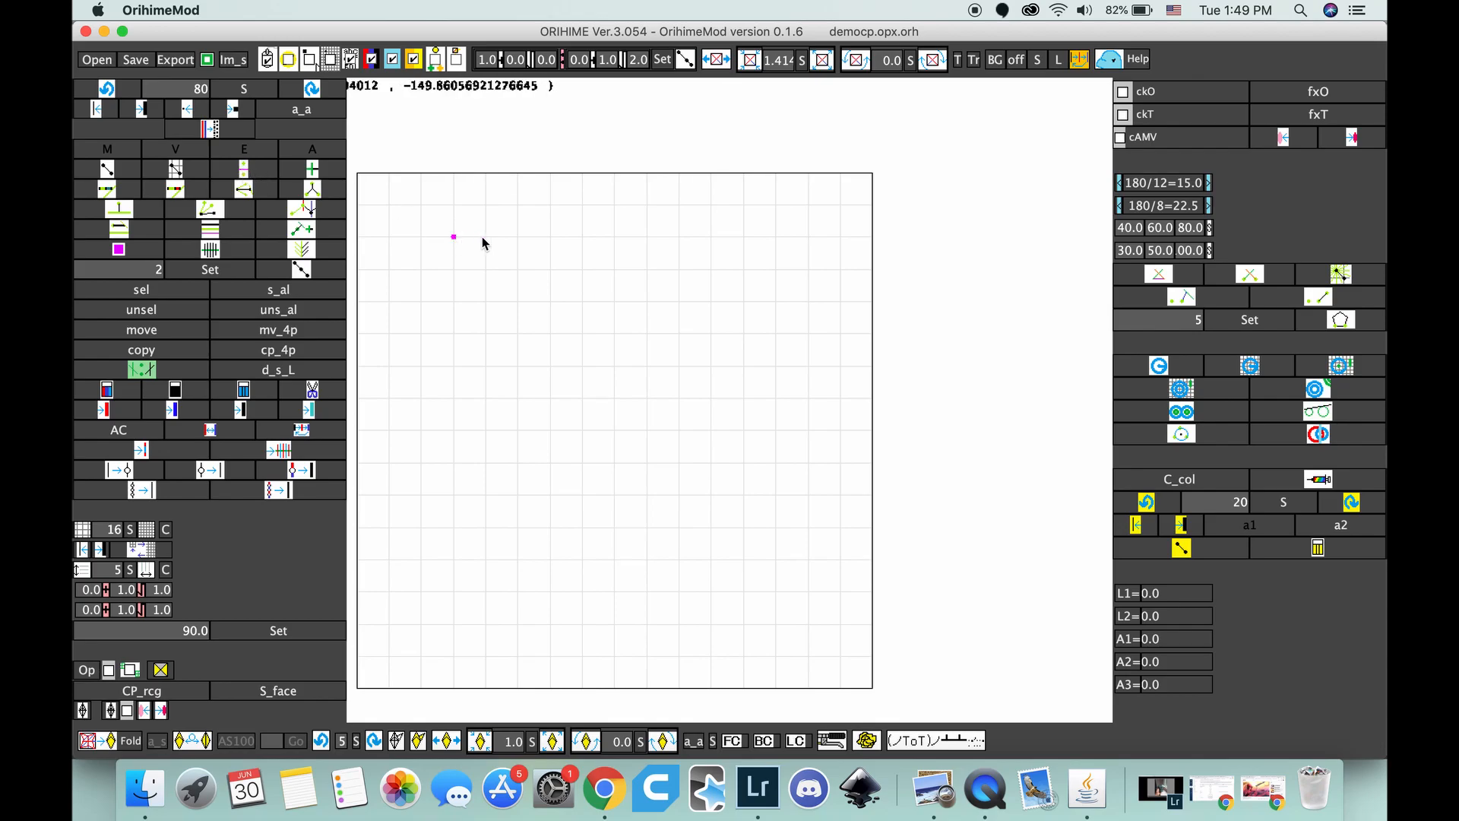
{"action": "left_click", "coordinate": [518, 237]}
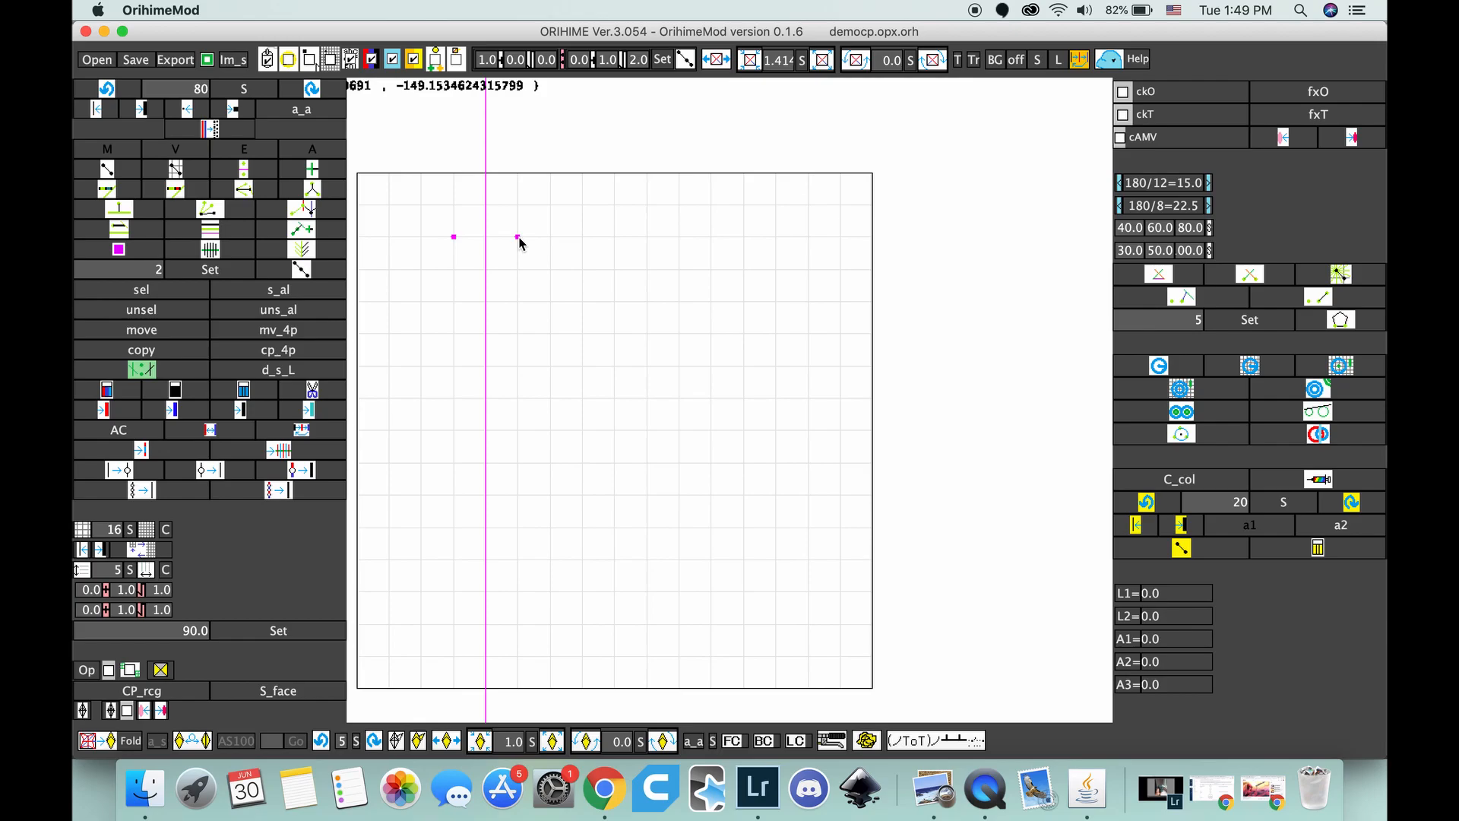
{"action": "left_click", "coordinate": [485, 270]}
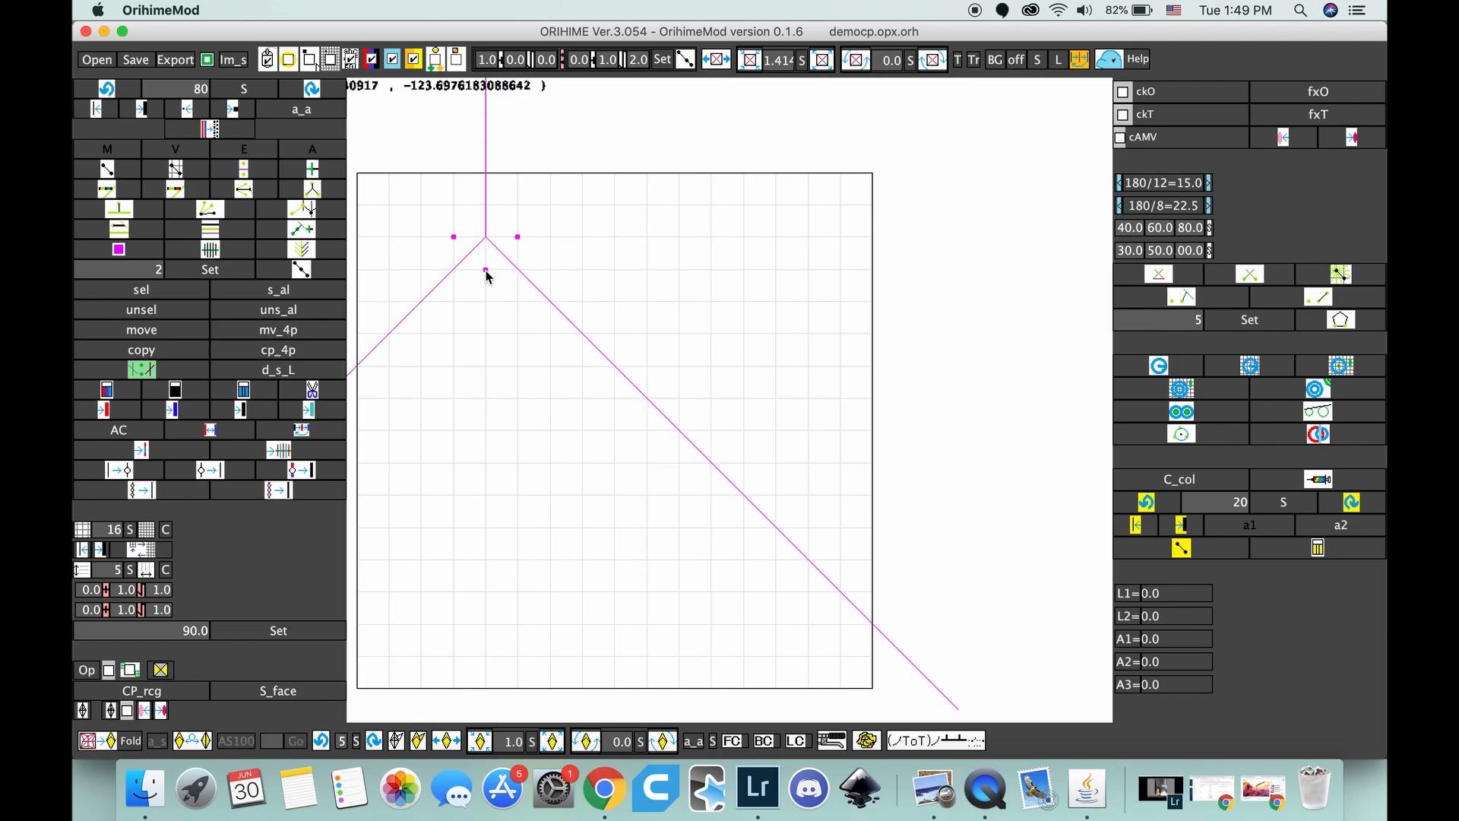
{"action": "left_click", "coordinate": [517, 270]}
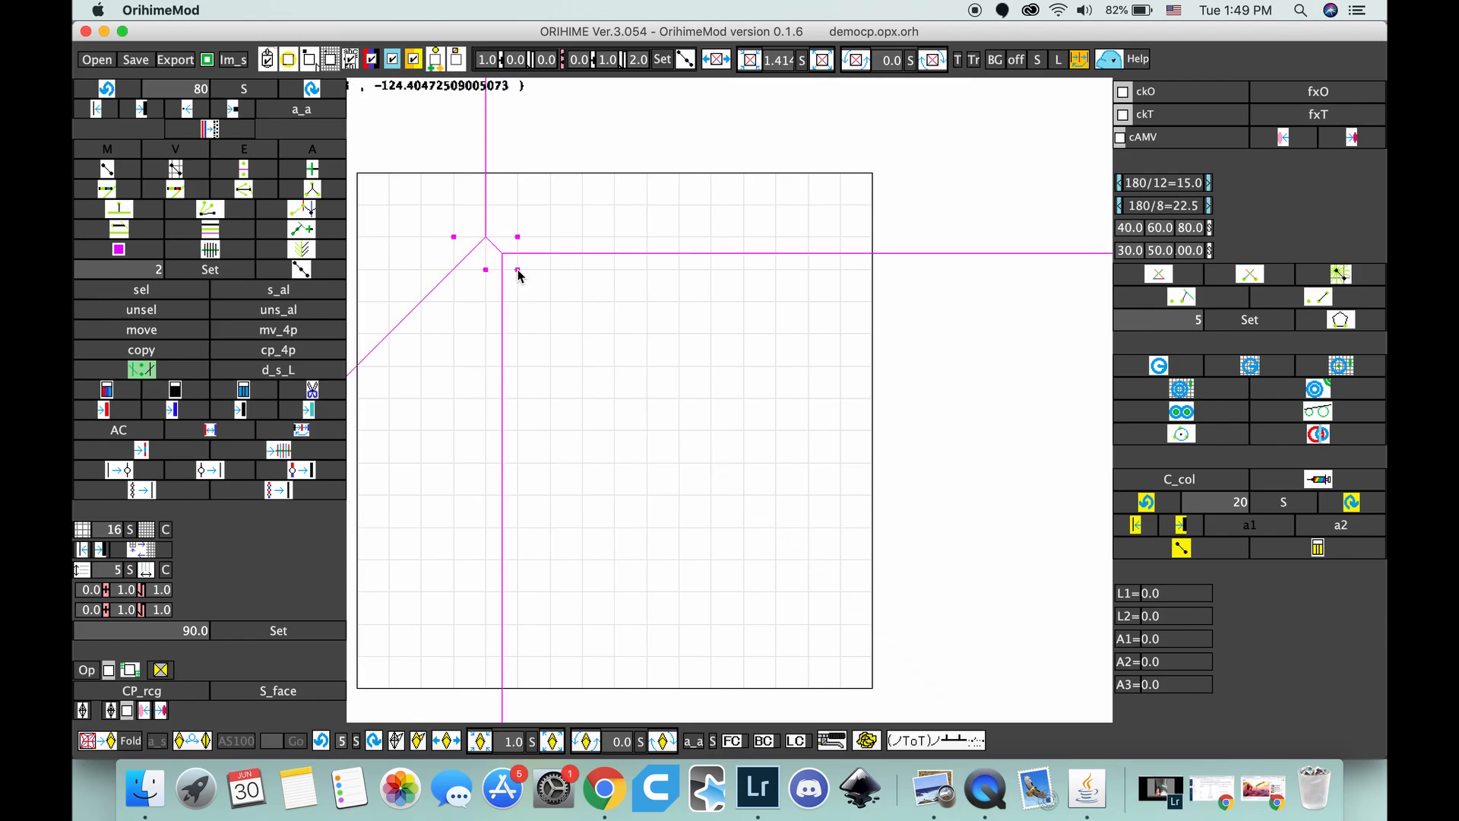
{"action": "left_click", "coordinate": [550, 301]}
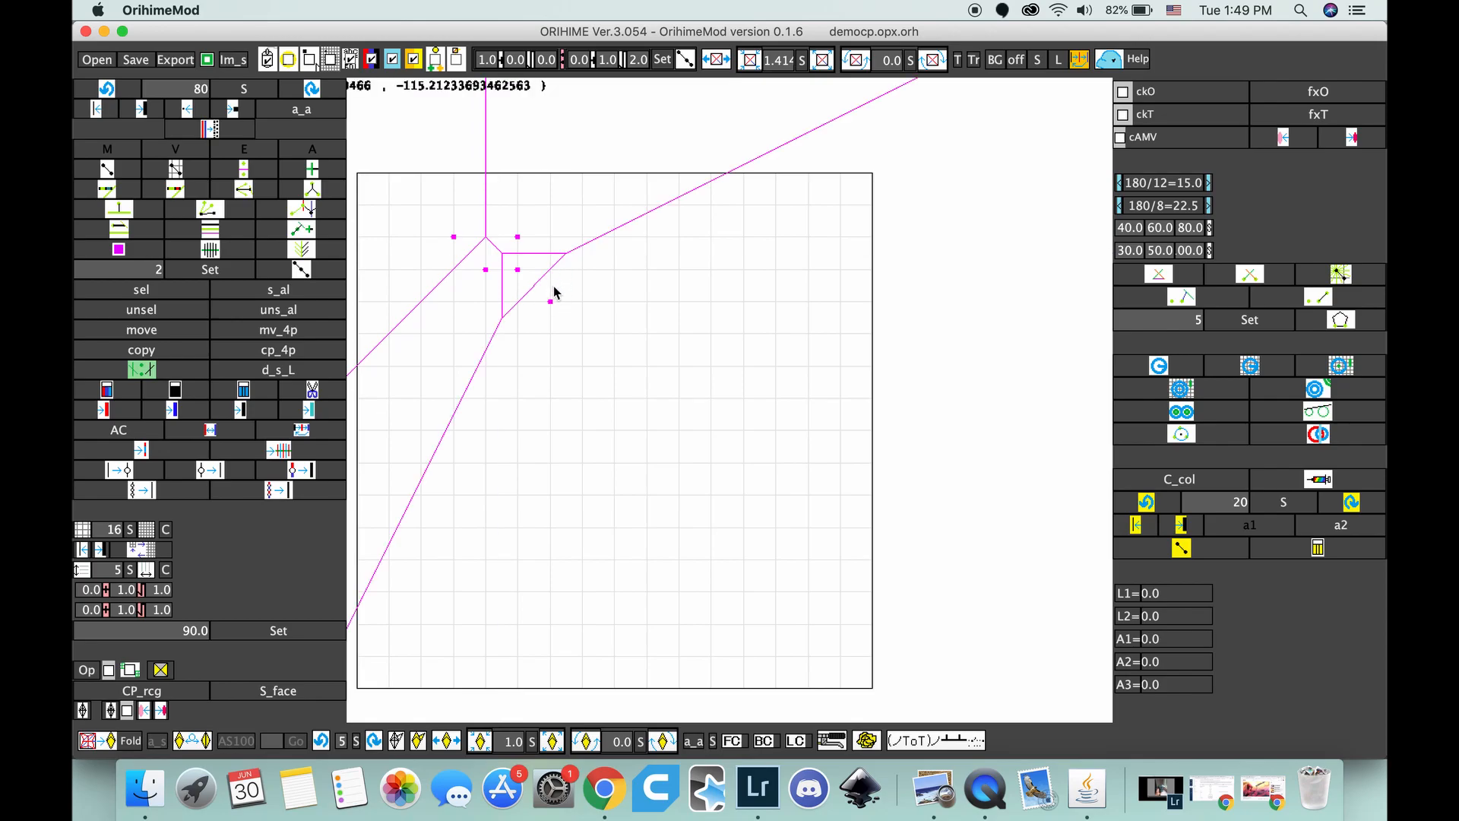
{"action": "left_click", "coordinate": [614, 205]}
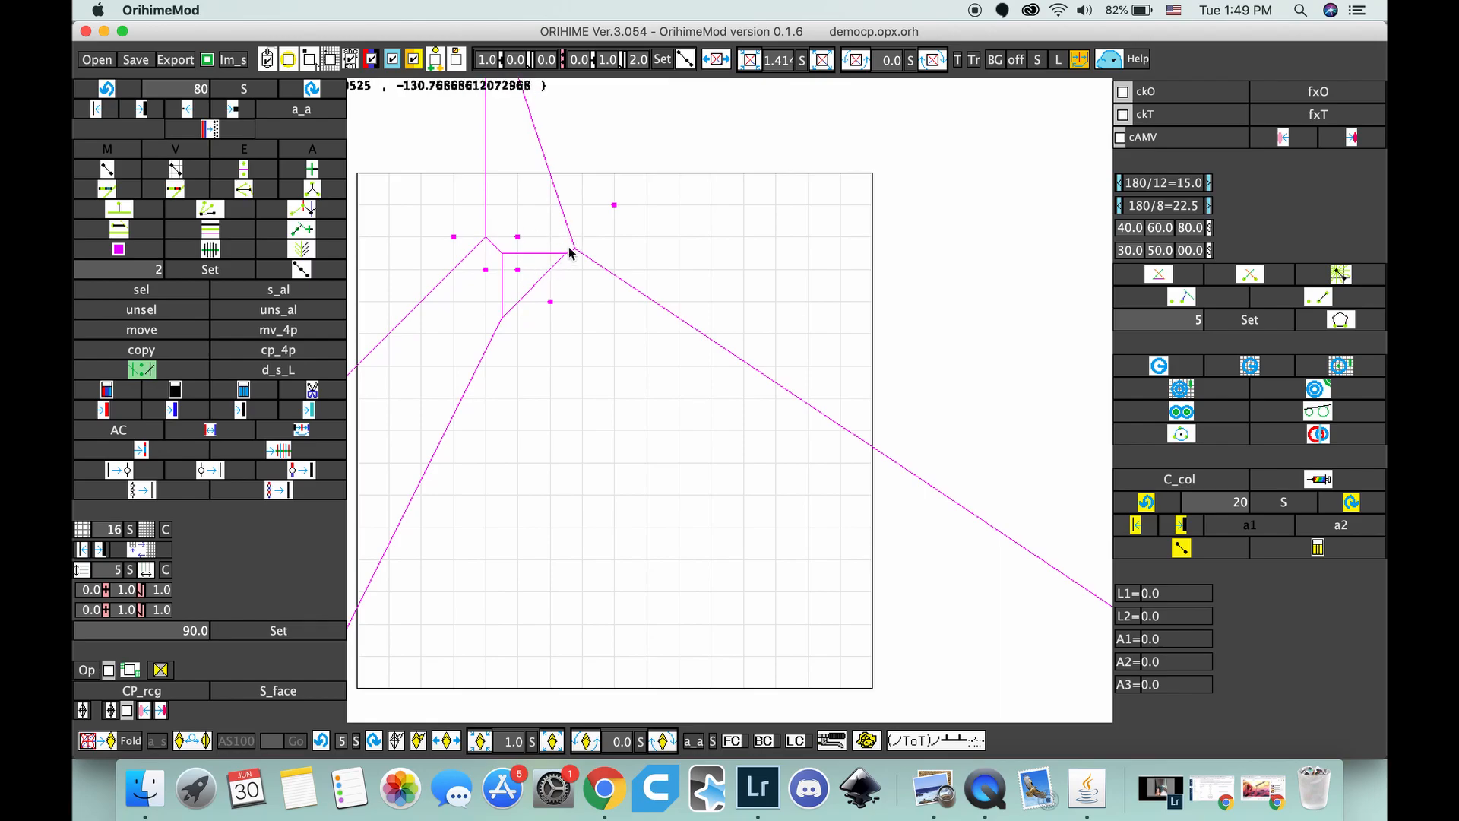
{"action": "left_click", "coordinate": [120, 253]}
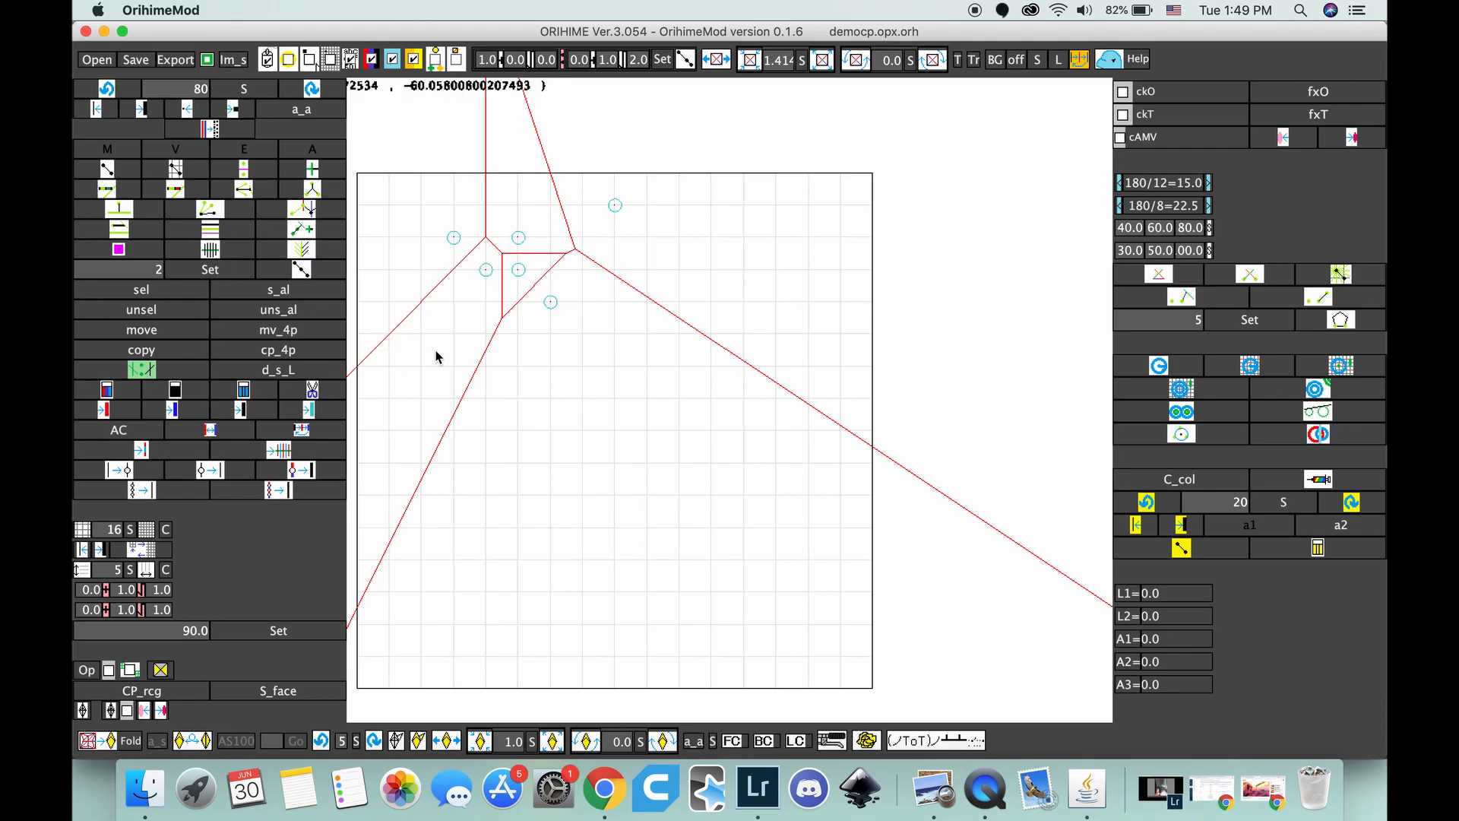
Step: Change the short horizontal Voronoi crease to a valley fold and return to a blank sheet with an 8-division grid
{"action": "left_click", "coordinate": [549, 254]}
{"action": "left_click", "coordinate": [613, 271]}
{"action": "left_click", "coordinate": [993, 526]}
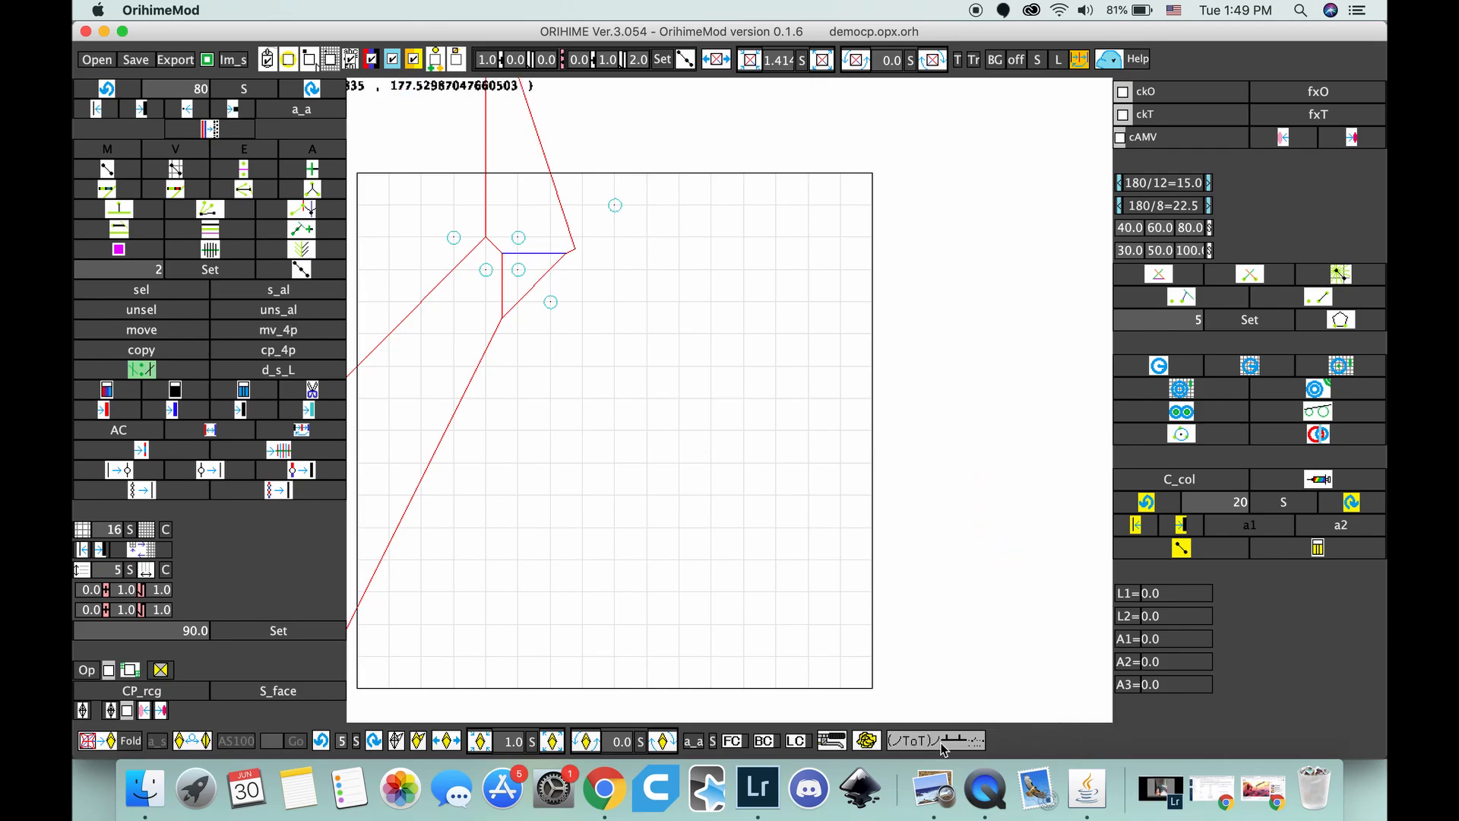
{"action": "left_click", "coordinate": [942, 749]}
{"action": "left_click_drag", "start_coordinate": [504, 254], "coordinate": [760, 284]}
Step: Draw one-square mountain creases outward from a grid point in the upper part of the square and enable the cAMV check
{"action": "left_click", "coordinate": [307, 170]}
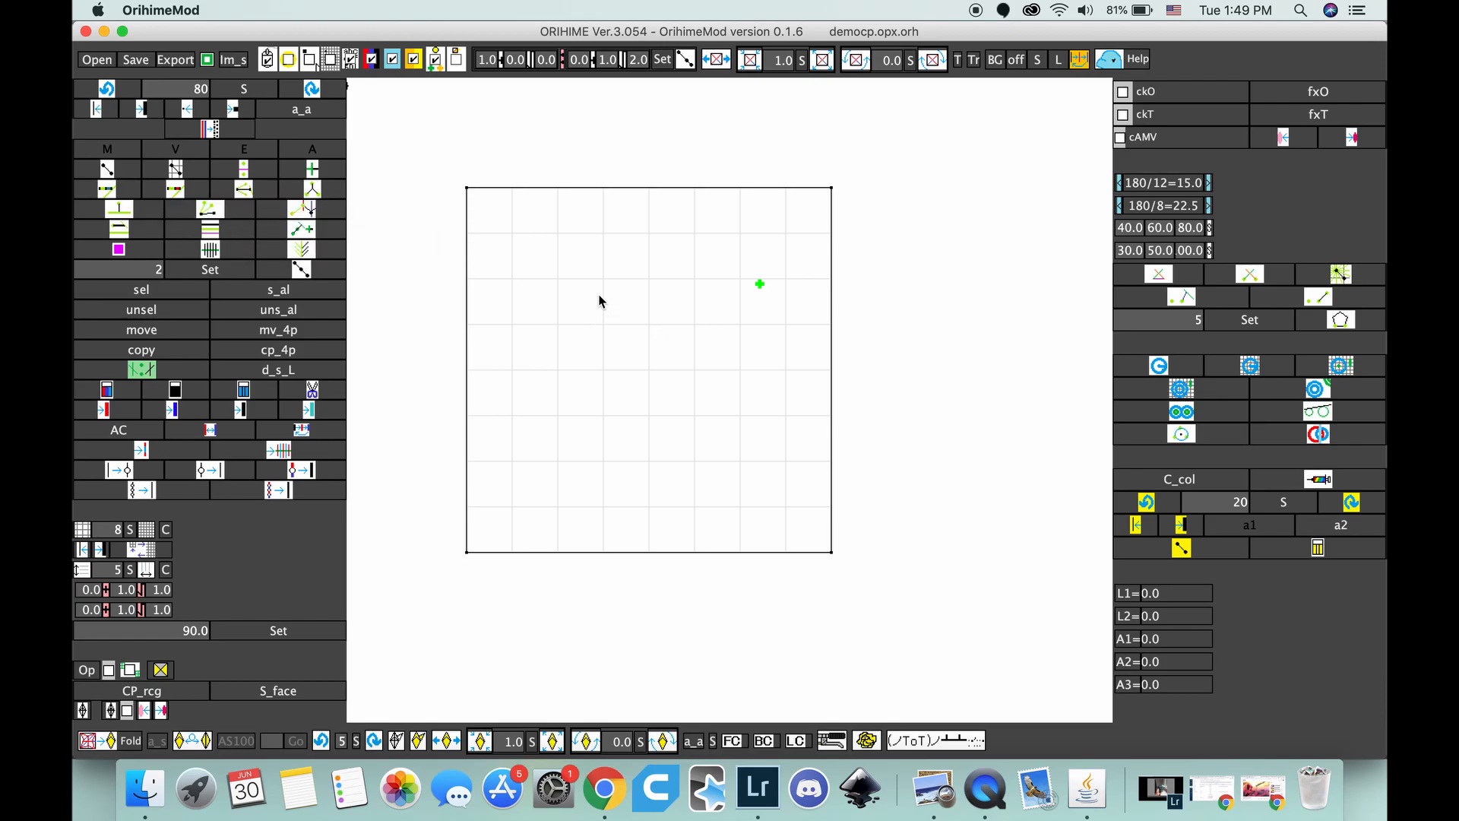
{"action": "mouse_move", "coordinate": [603, 324]}
{"action": "left_mouse_down"}
{"action": "mouse_move", "coordinate": [606, 367]}
{"action": "mouse_move", "coordinate": [650, 327]}
{"action": "left_mouse_up"}
{"action": "left_click", "coordinate": [1121, 139]}
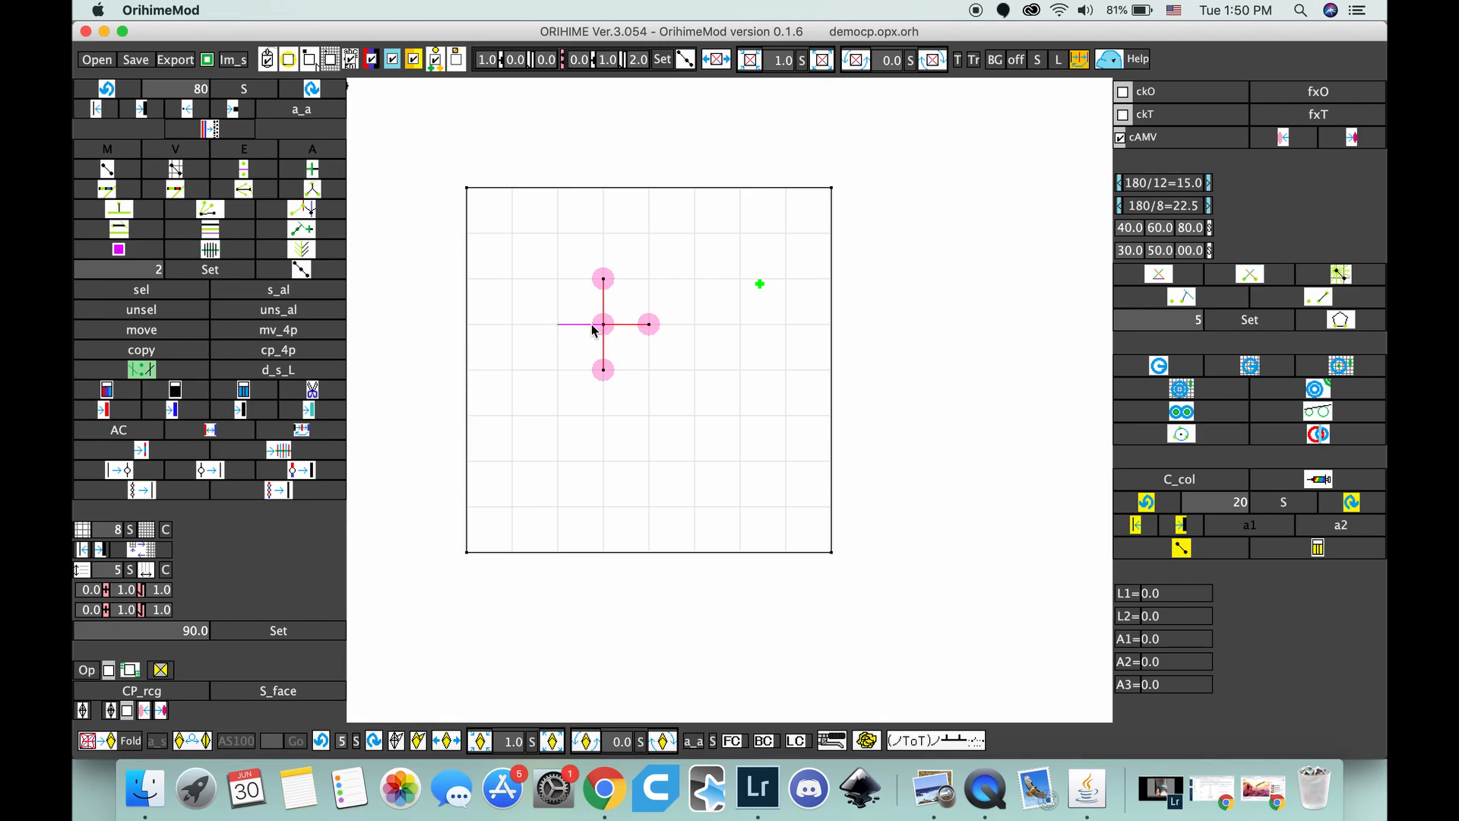
Step: Change the left arm of the crease cross to a valley fold
{"action": "left_click", "coordinate": [121, 250]}
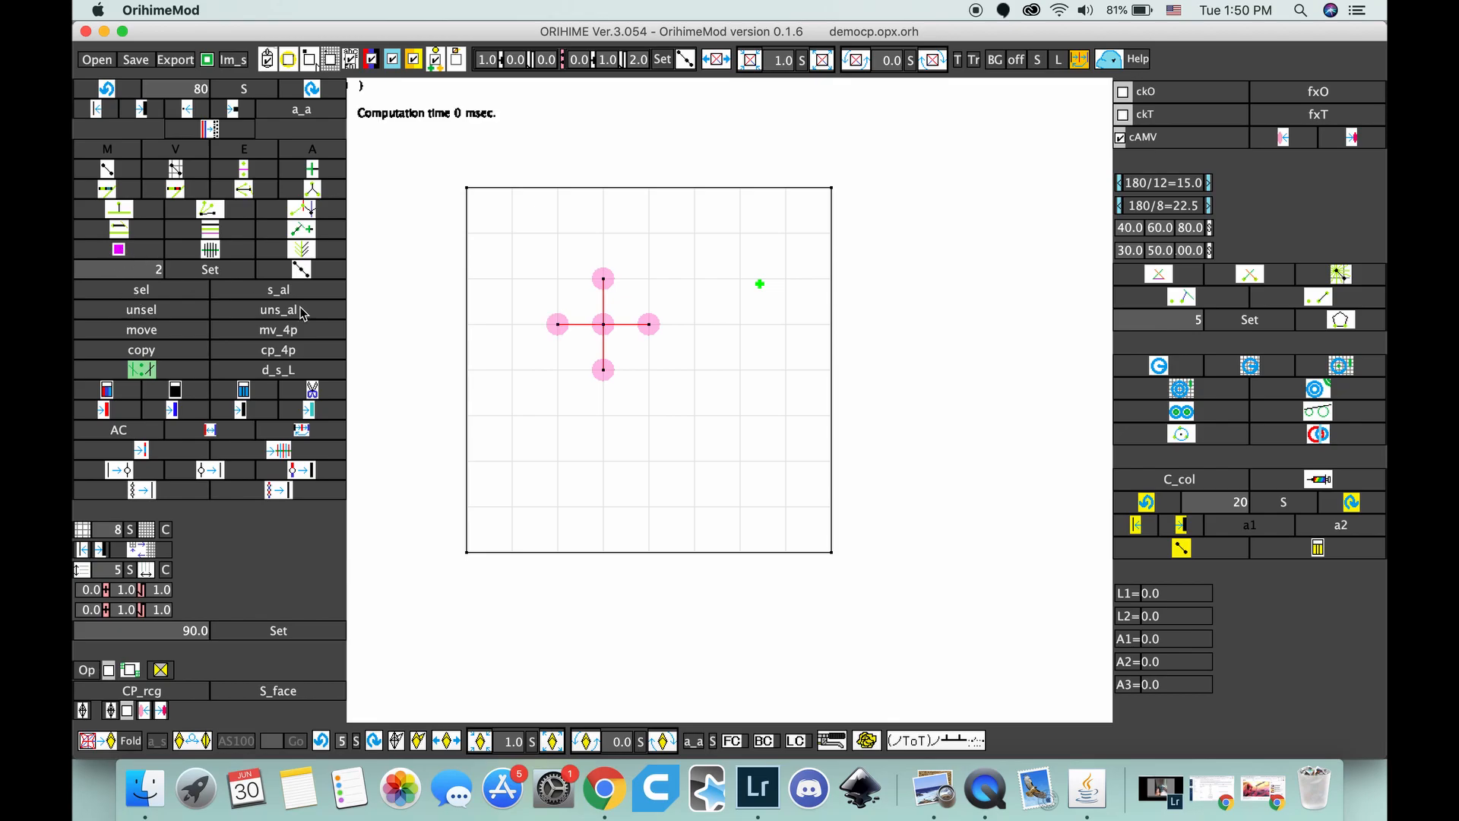
{"action": "left_click", "coordinate": [581, 325]}
{"action": "key", "text": "XF86AudioLowerVolume"}
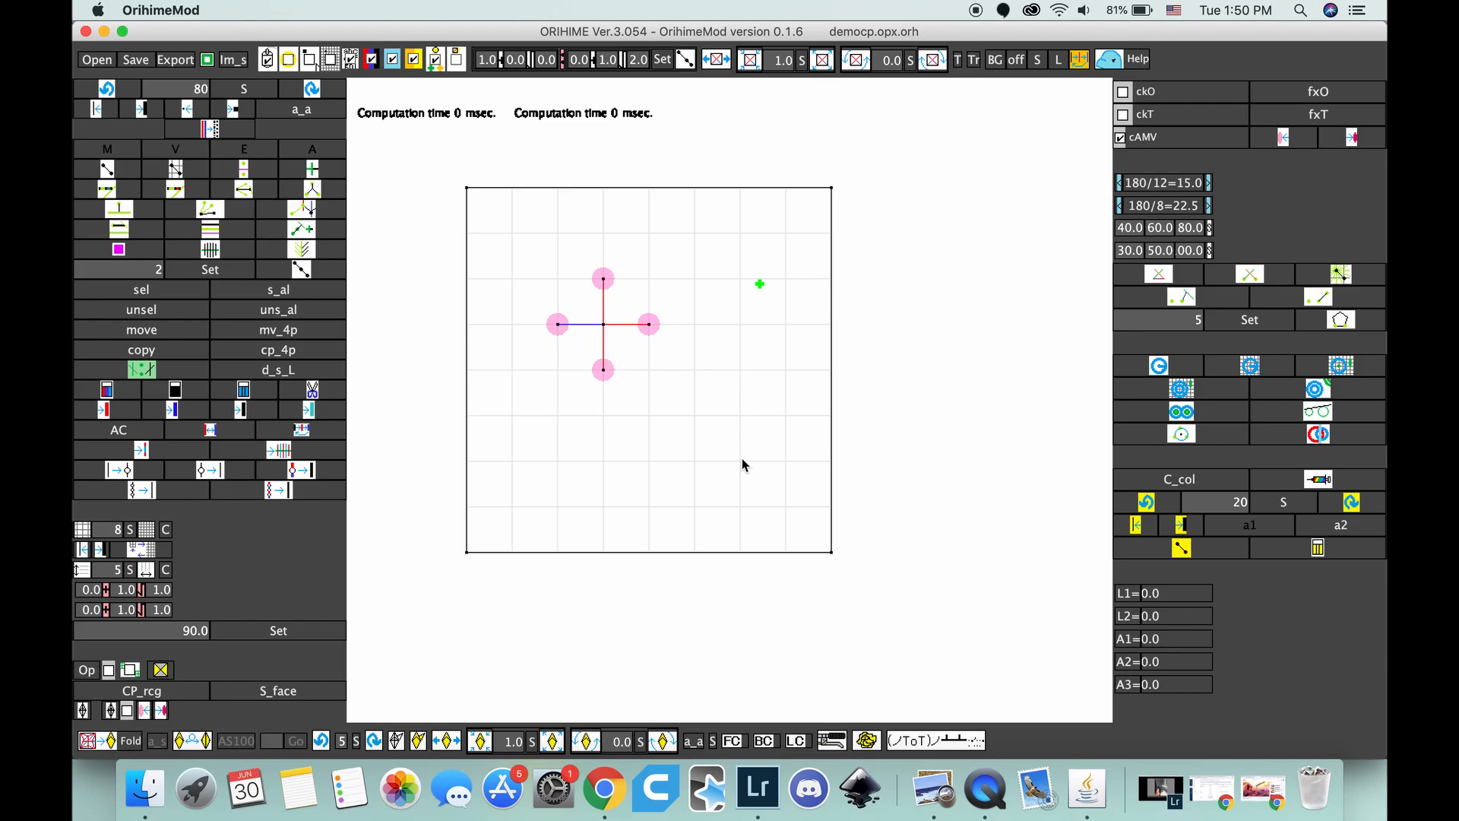
Step: Draw a second vertex with straight and diagonal radiating creases in the square's lower right and toggle the fold type of its creases
{"action": "left_click", "coordinate": [742, 408]}
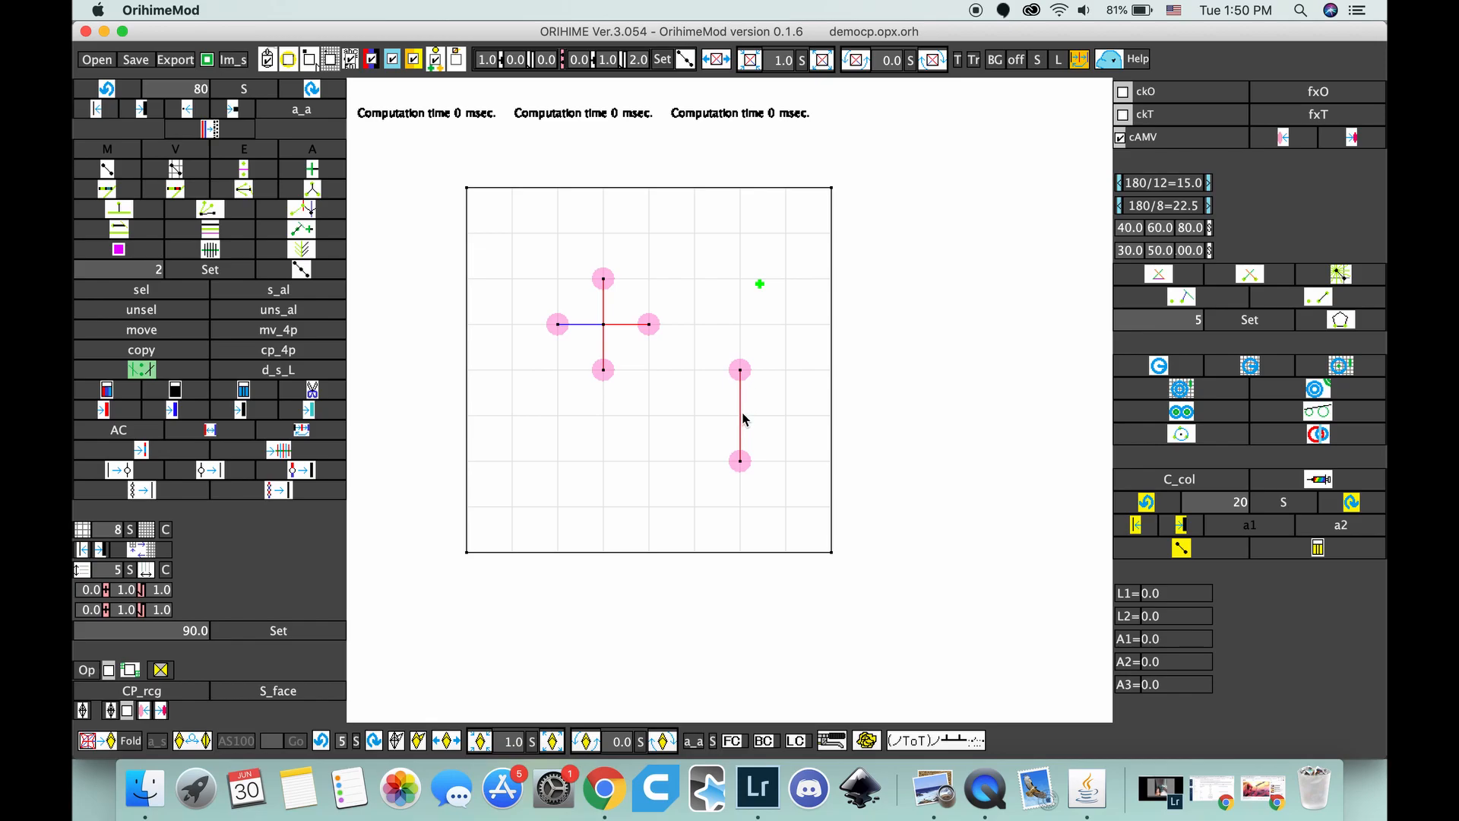
{"action": "mouse_move", "coordinate": [744, 423]}
{"action": "left_mouse_down"}
{"action": "mouse_move", "coordinate": [782, 463]}
{"action": "mouse_move", "coordinate": [768, 418]}
{"action": "mouse_move", "coordinate": [783, 422]}
{"action": "mouse_move", "coordinate": [695, 324]}
{"action": "left_mouse_up"}
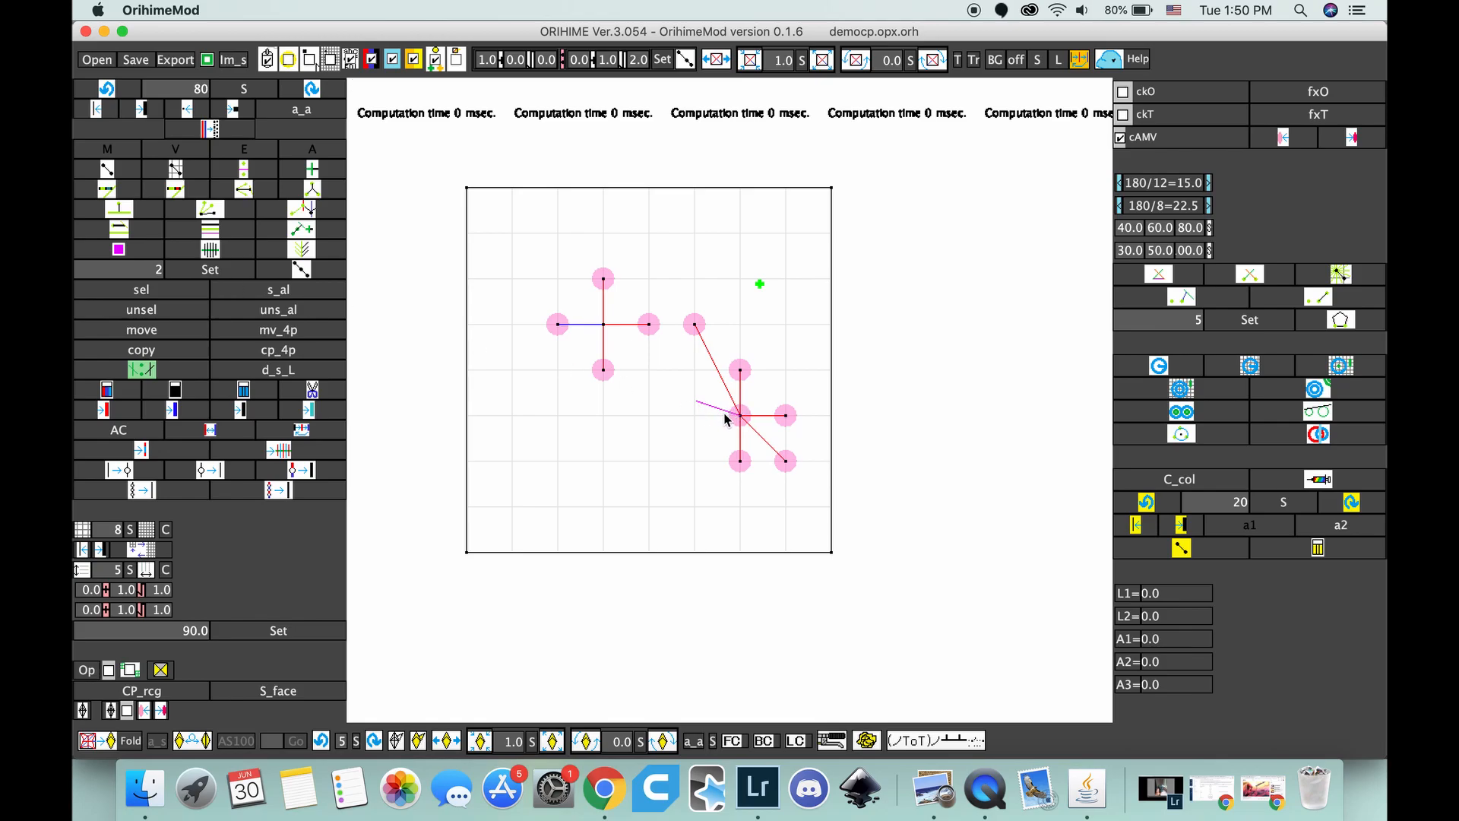
{"action": "left_click", "coordinate": [129, 251]}
{"action": "left_click", "coordinate": [758, 433]}
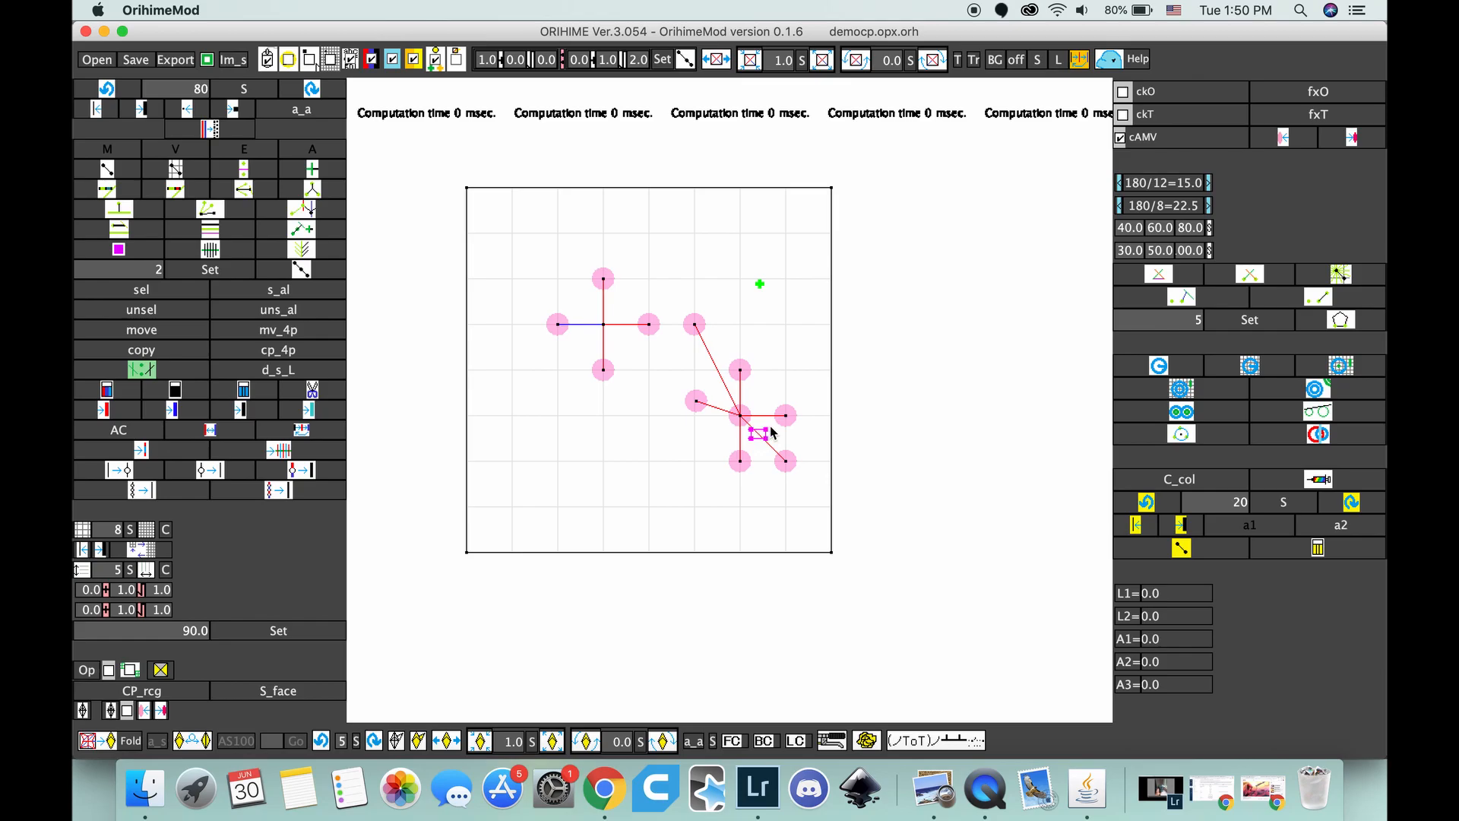
{"action": "left_click", "coordinate": [728, 394]}
Step: Erase all creases and draw a slanted mountain crease two squares wide and one square high near the upper left
{"action": "left_click_drag", "start_coordinate": [527, 247], "coordinate": [780, 477]}
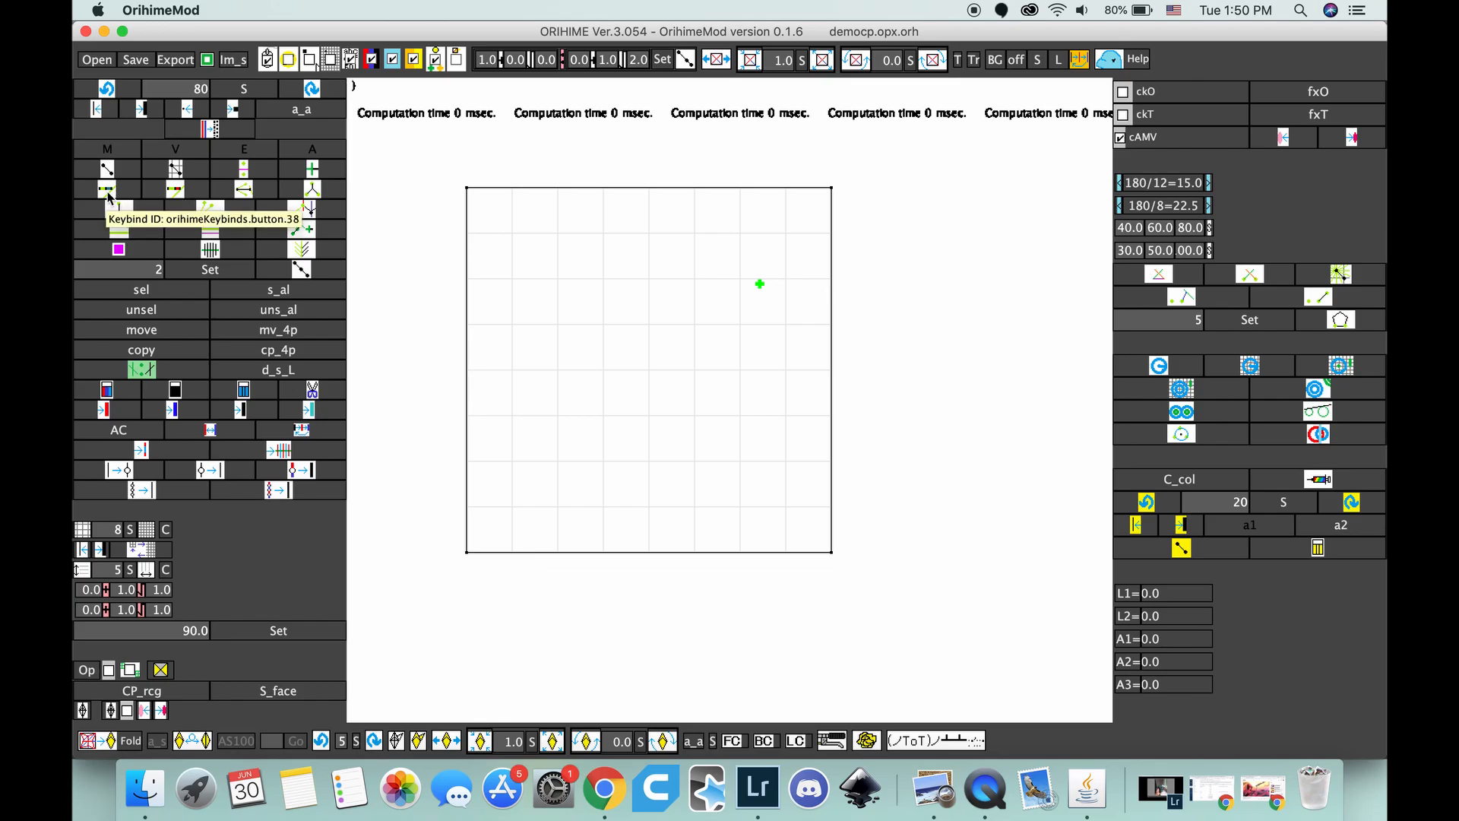
{"action": "left_click", "coordinate": [177, 197]}
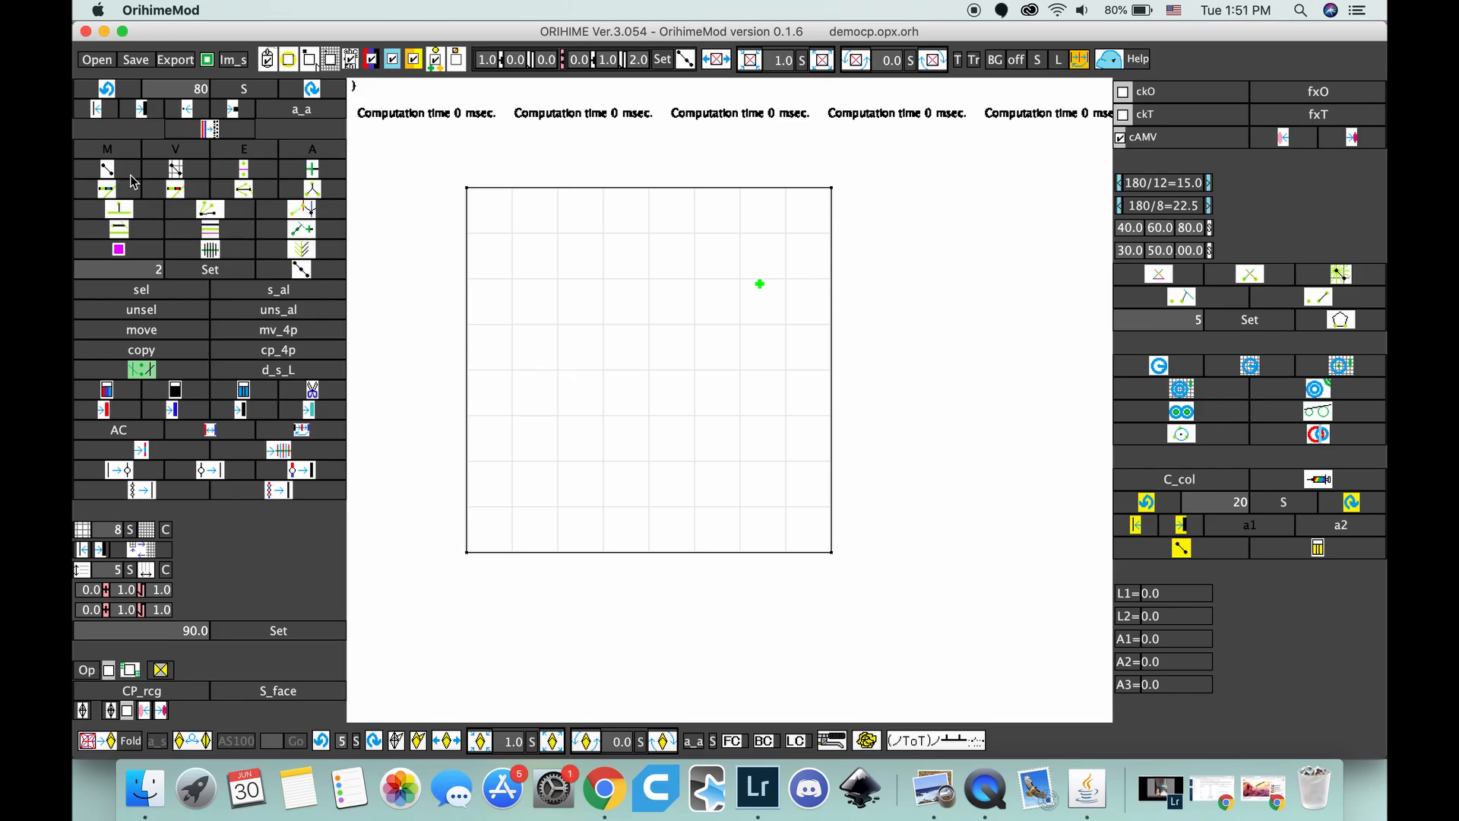
{"action": "left_click_drag", "start_coordinate": [557, 284], "coordinate": [649, 242]}
Step: Extend the slanted crease at both ends to the square's top and left edges
{"action": "left_click", "coordinate": [212, 210]}
{"action": "left_click", "coordinate": [601, 262]}
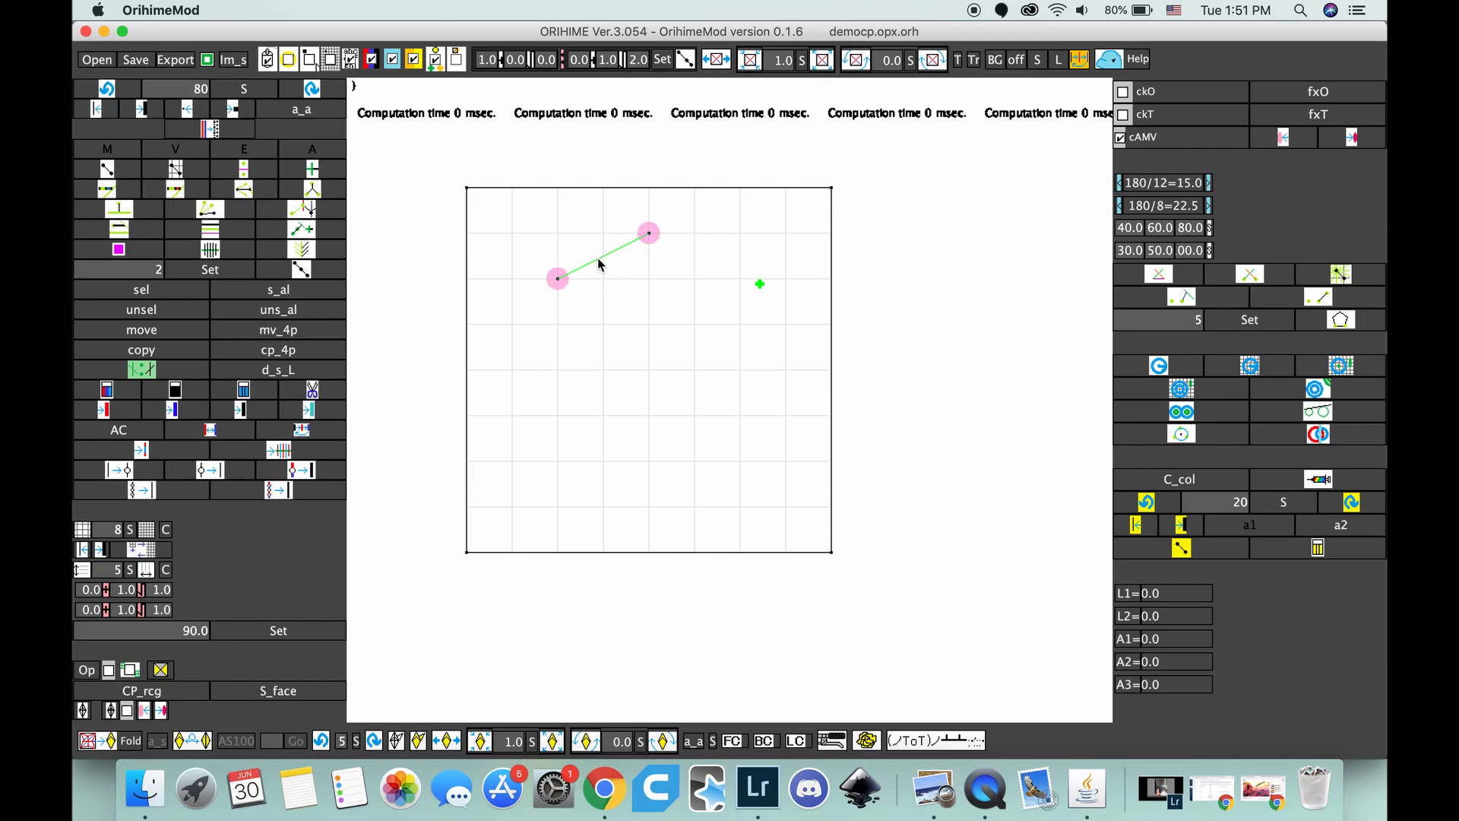
{"action": "left_click", "coordinate": [746, 190]}
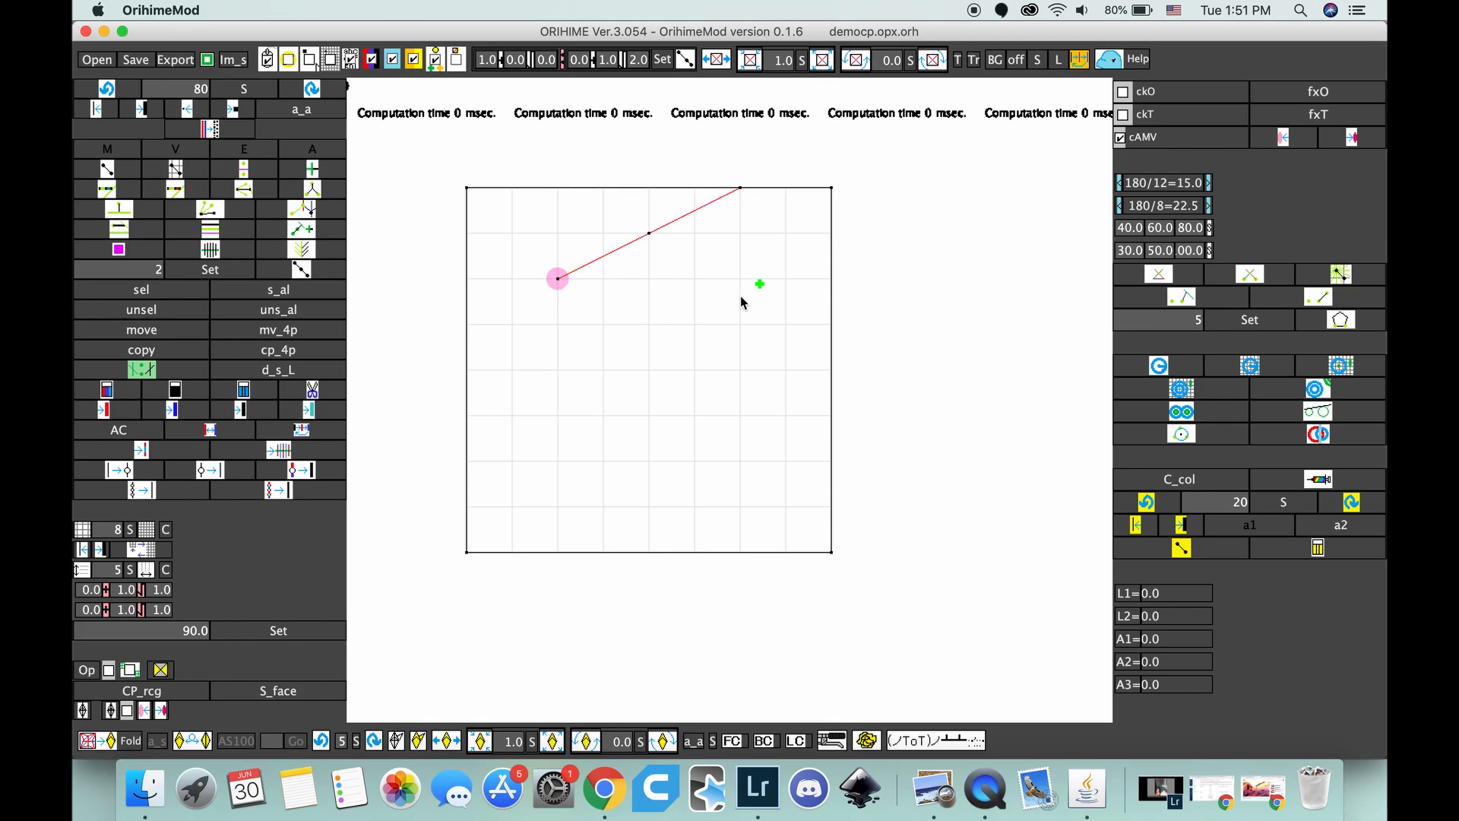
Step: Draw an angle bisector from the slanted crease's left-edge endpoint to the top edge, plus another between that bisector and the slanted crease
{"action": "left_click", "coordinate": [245, 195]}
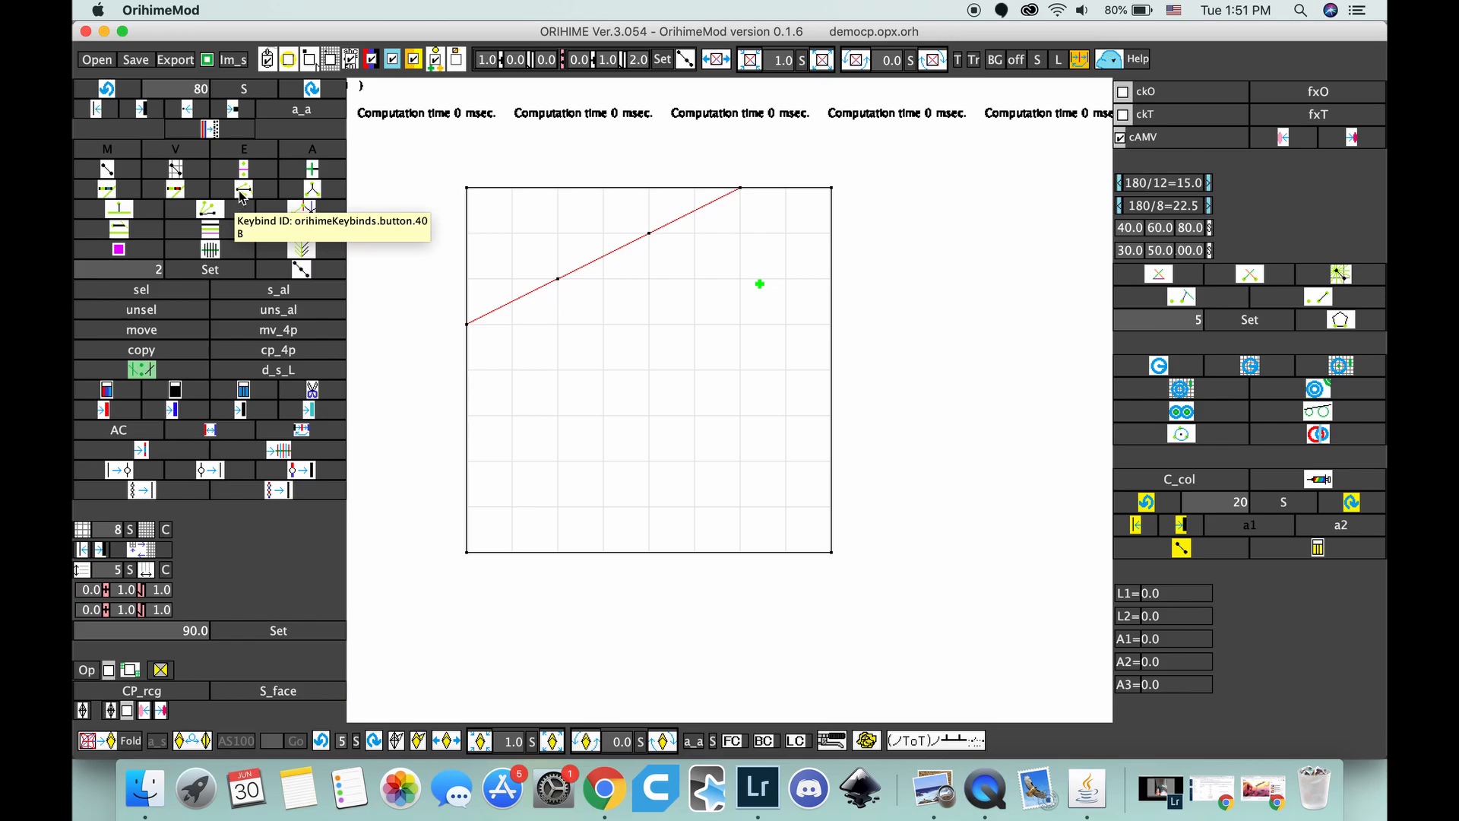
{"action": "left_click", "coordinate": [468, 194]}
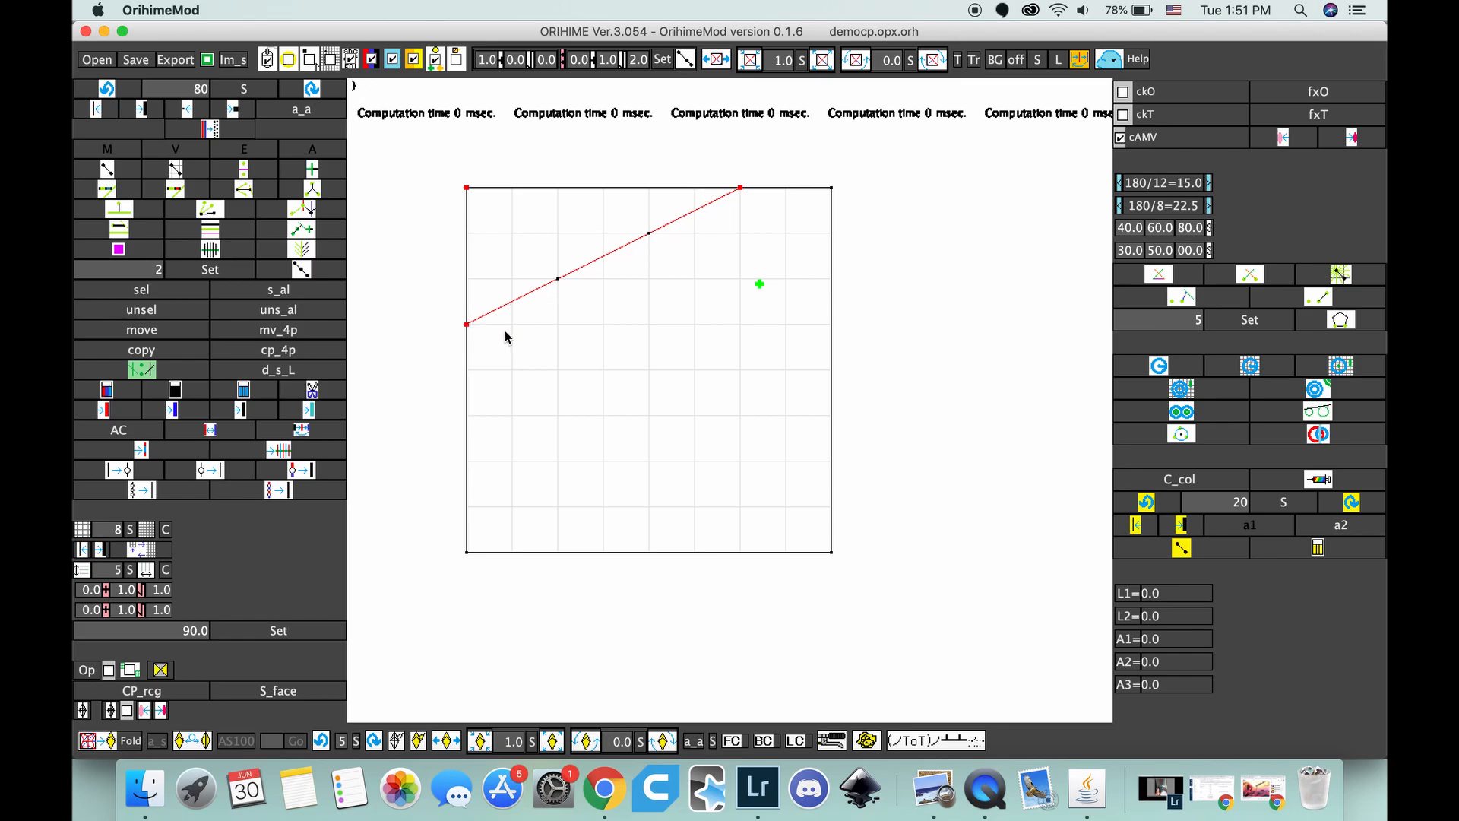
{"action": "left_click", "coordinate": [558, 196]}
{"action": "left_click", "coordinate": [552, 189]}
{"action": "left_click", "coordinate": [468, 323]}
{"action": "left_click", "coordinate": [740, 188]}
{"action": "left_click", "coordinate": [712, 57]}
Step: Erase the slanted crease and both angle bisectors, including the part that runs outside the square
{"action": "left_click_drag", "start_coordinate": [799, 265], "coordinate": [754, 506]}
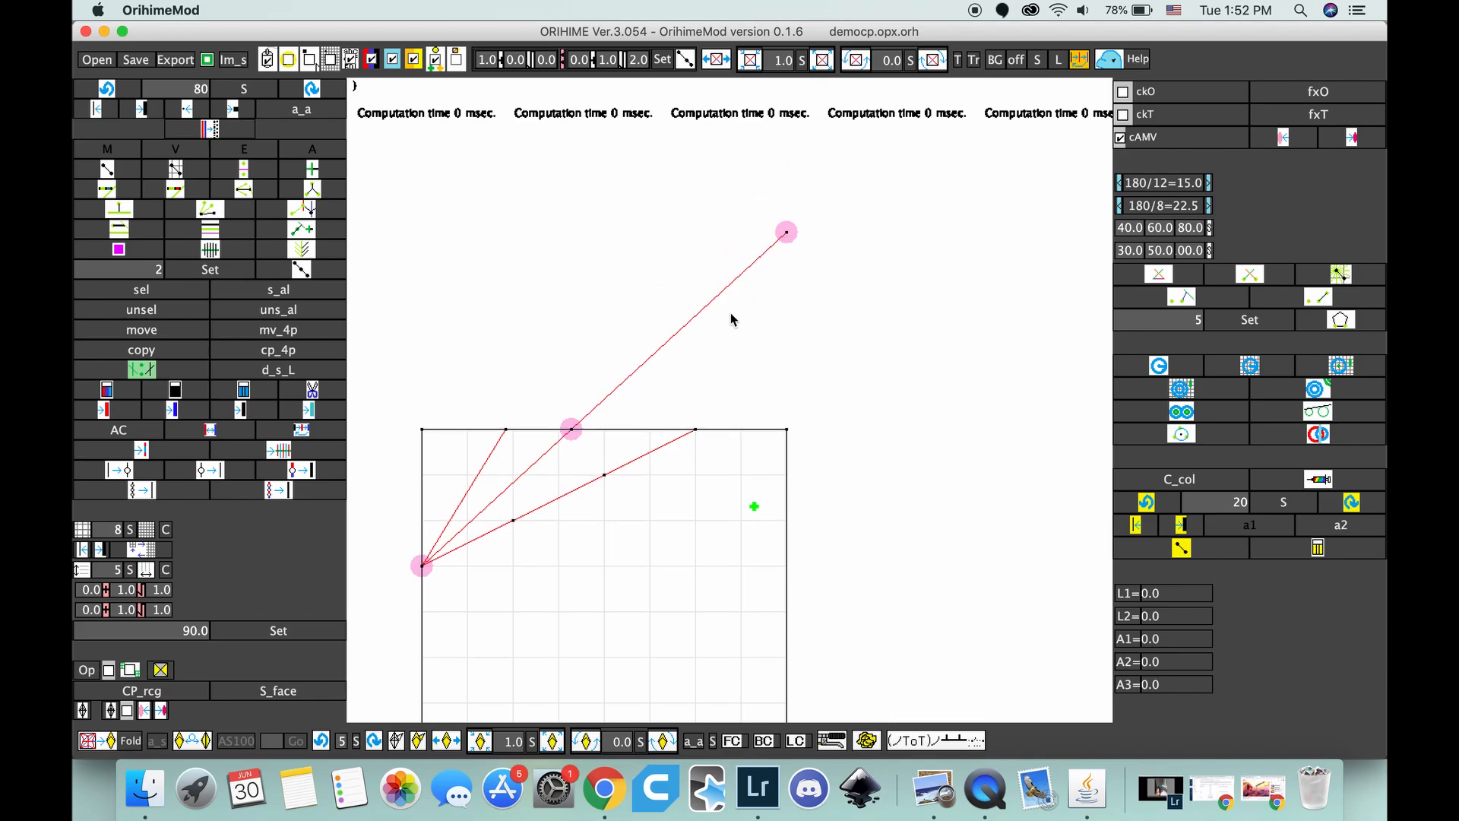
{"action": "left_click_drag", "start_coordinate": [797, 259], "coordinate": [905, 191]}
{"action": "left_click_drag", "start_coordinate": [707, 264], "coordinate": [821, 299]}
{"action": "left_click_drag", "start_coordinate": [569, 399], "coordinate": [716, 450]}
{"action": "left_click_drag", "start_coordinate": [595, 482], "coordinate": [627, 422]}
{"action": "left_click_drag", "start_coordinate": [737, 250], "coordinate": [674, 137]}
{"action": "left_click_drag", "start_coordinate": [665, 203], "coordinate": [670, 186]}
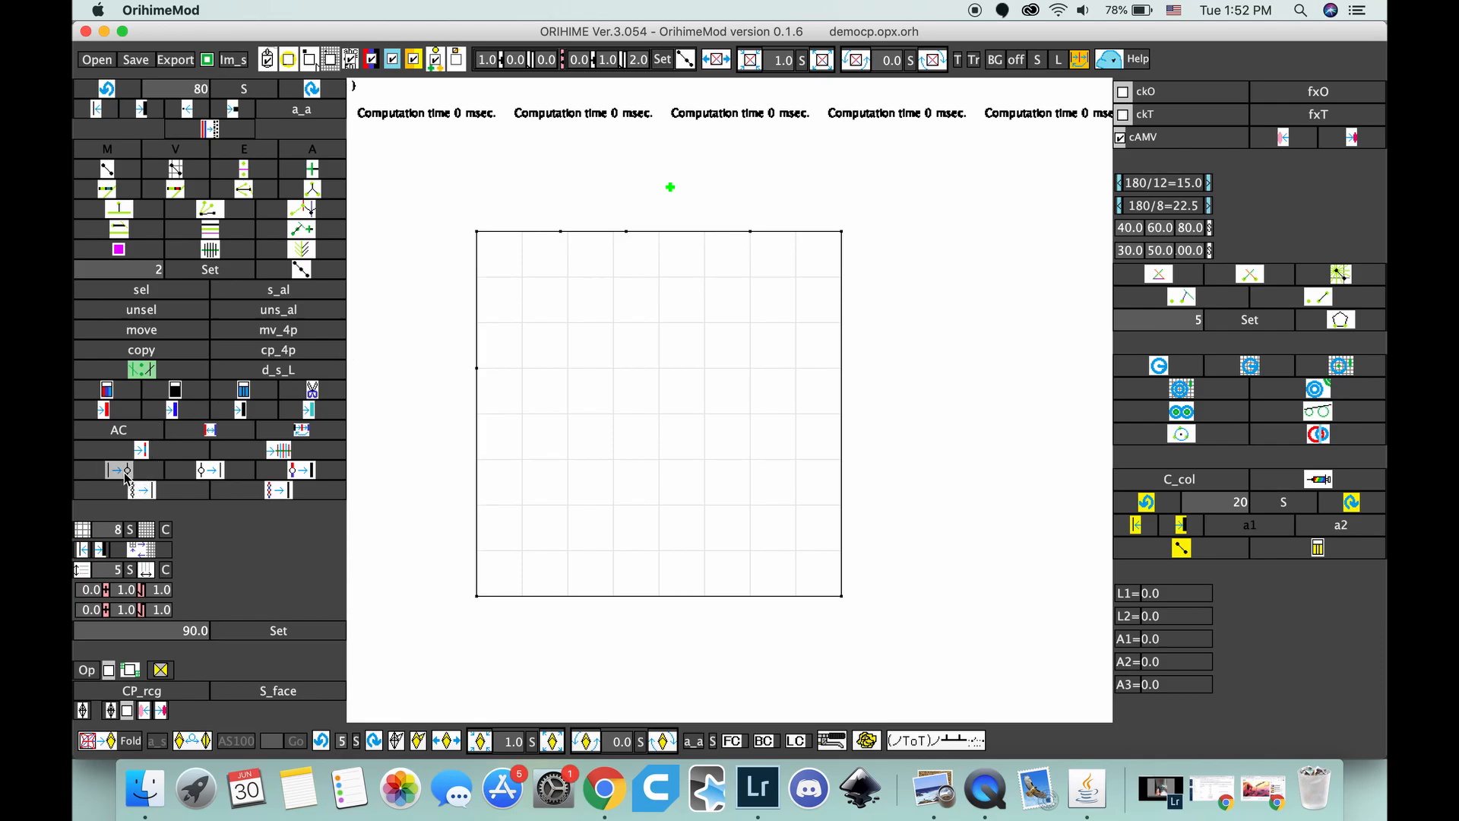
Step: Add vertices at several places along the square's top, right and left edges
{"action": "left_click", "coordinate": [685, 242]}
{"action": "left_click", "coordinate": [839, 344]}
{"action": "left_click", "coordinate": [845, 490]}
{"action": "left_click", "coordinate": [840, 378]}
{"action": "left_click", "coordinate": [842, 310]}
{"action": "left_click", "coordinate": [777, 232]}
{"action": "left_click", "coordinate": [481, 294]}
{"action": "left_click", "coordinate": [472, 447]}
Step: Add two vertices on the square's top edge and delete them with the vertex removal tool
{"action": "left_click", "coordinate": [144, 473]}
{"action": "left_click", "coordinate": [642, 231]}
{"action": "left_click", "coordinate": [774, 231]}
{"action": "left_click", "coordinate": [216, 473]}
{"action": "left_click", "coordinate": [642, 232]}
{"action": "left_click", "coordinate": [774, 231]}
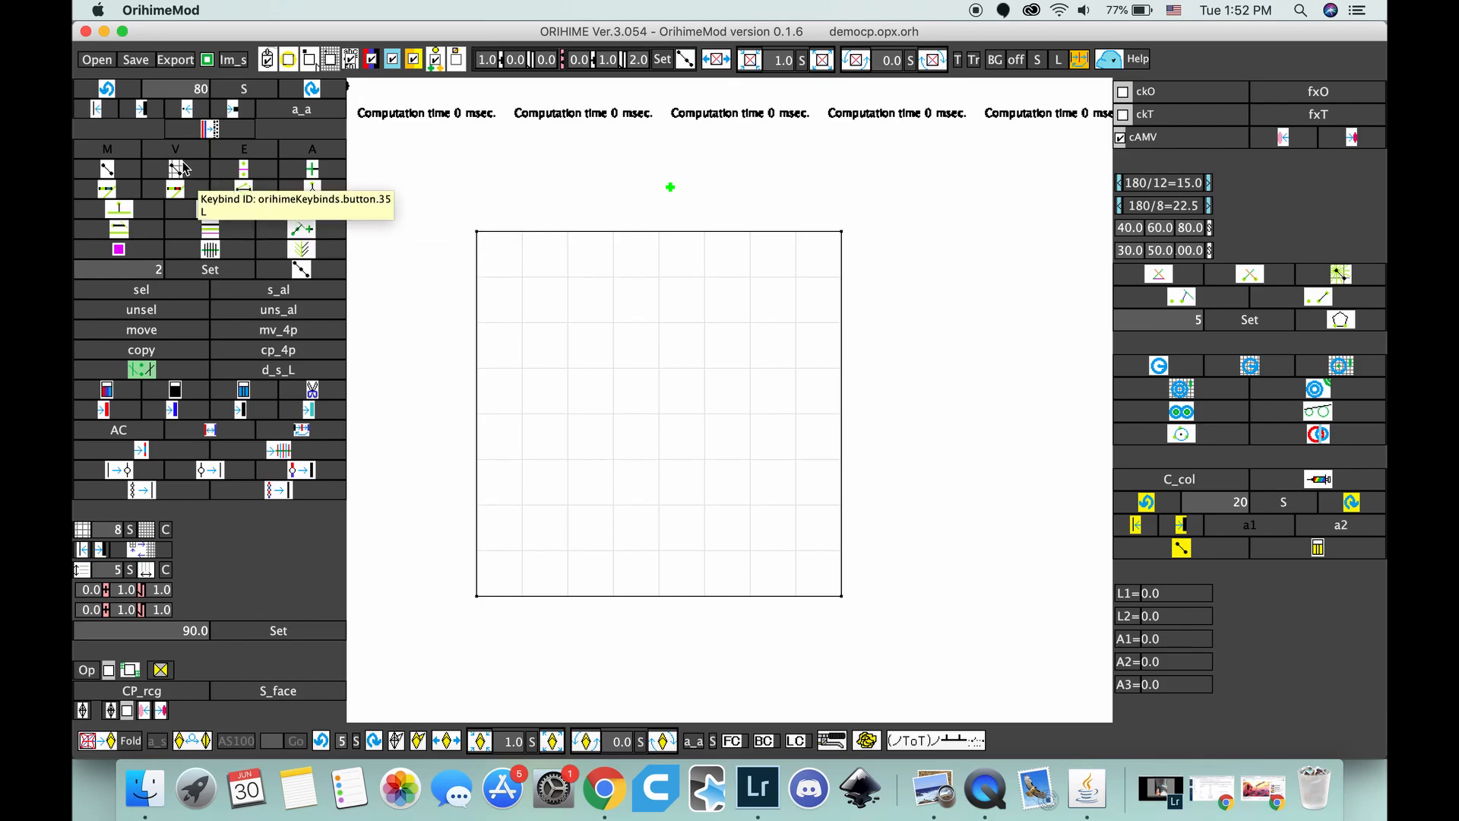
Step: Draw rabbit-ear creases for the triangle at the square's top-left corner, with its legs two grid squares long
{"action": "left_click", "coordinate": [480, 320]}
{"action": "left_click", "coordinate": [569, 236]}
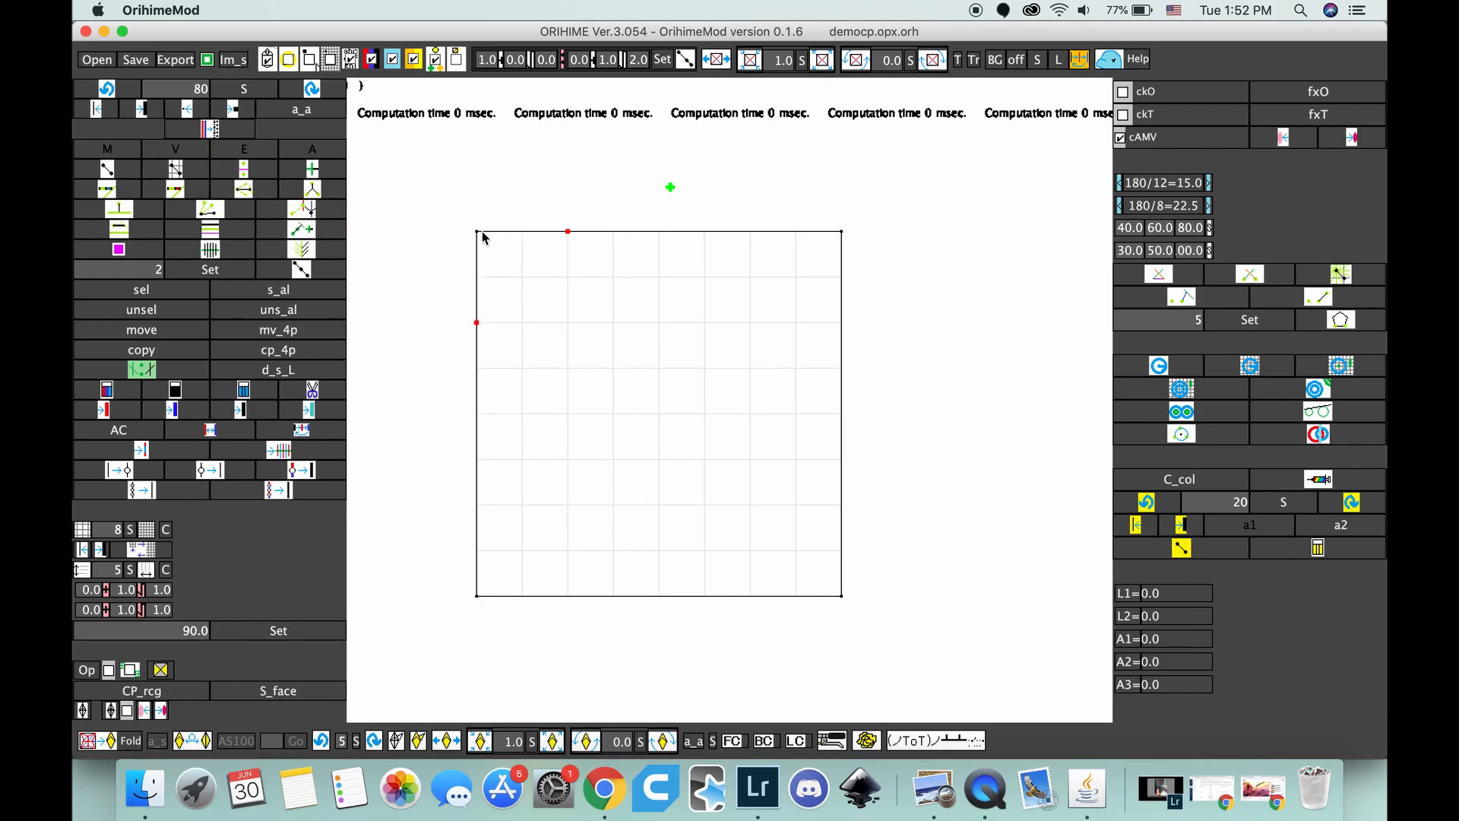
{"action": "left_click", "coordinate": [477, 232]}
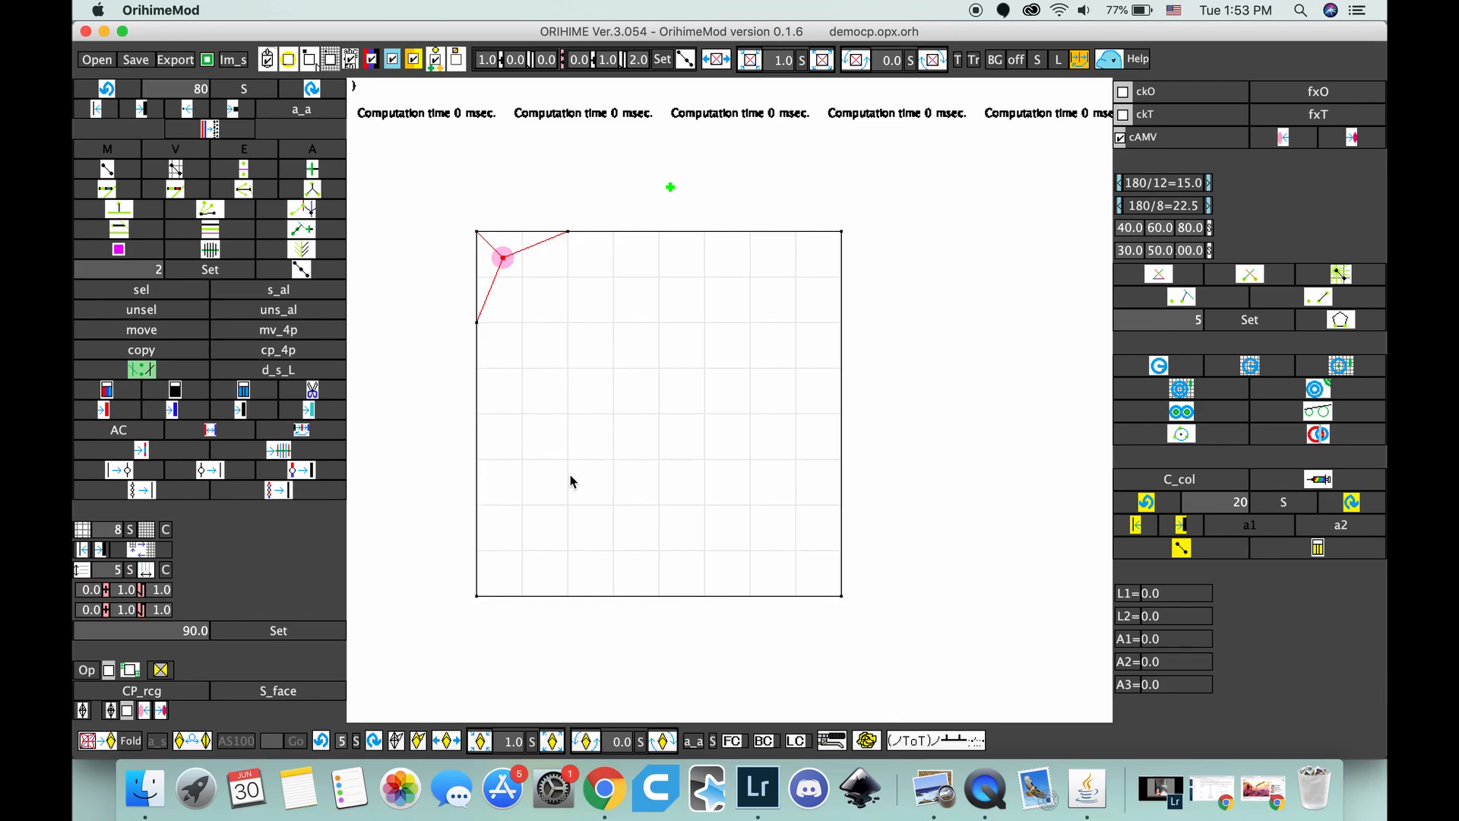
Step: Draw perpendicular creases from the rabbit-ear centre to the bottom edge and from the bottom-right corner to the extended rabbit-ear crease line
{"action": "left_click", "coordinate": [508, 602]}
{"action": "left_click", "coordinate": [843, 597]}
{"action": "left_click", "coordinate": [547, 247]}
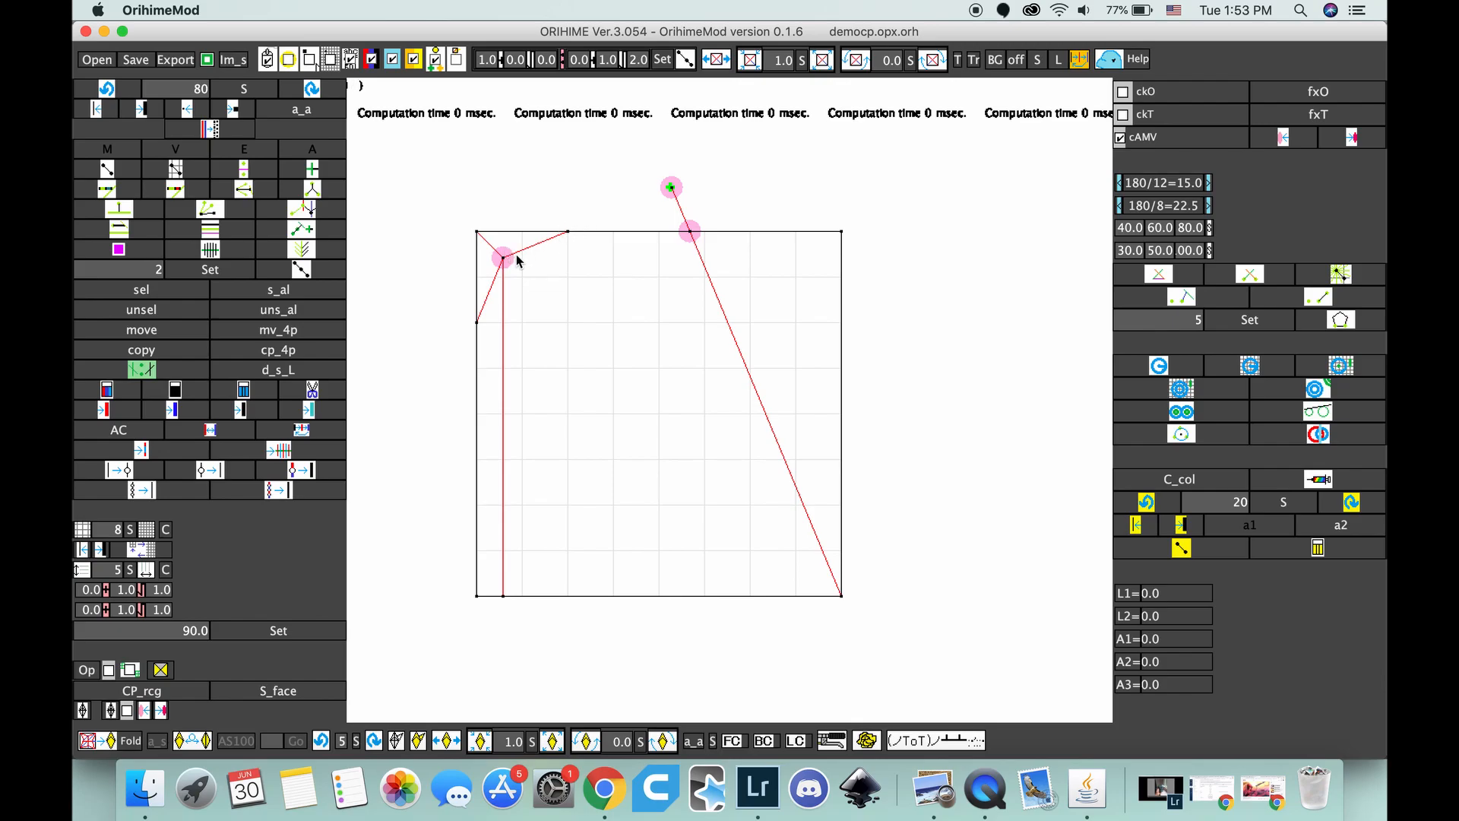
Step: Erase the long slanted perpendicular crease that runs from the bottom-right corner past the top edge
{"action": "right_click", "coordinate": [659, 207]}
{"action": "left_click_drag", "start_coordinate": [763, 339], "coordinate": [695, 381]}
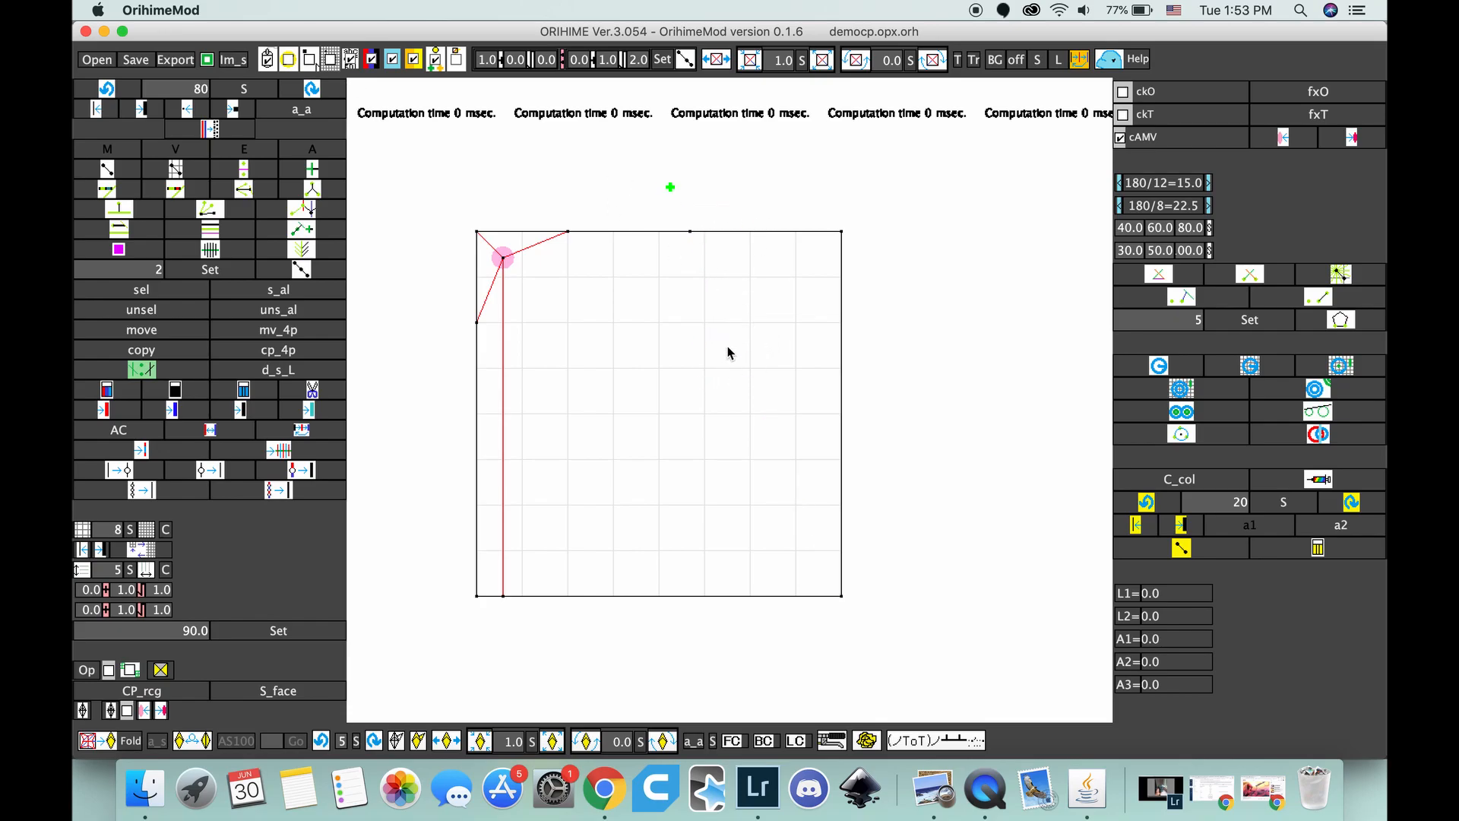
Step: Draw a crease from the left-edge rabbit-ear vertex to the top edge, parallel to the rabbit ear's upper-right crease
{"action": "left_click", "coordinate": [131, 231]}
{"action": "left_click", "coordinate": [130, 231]}
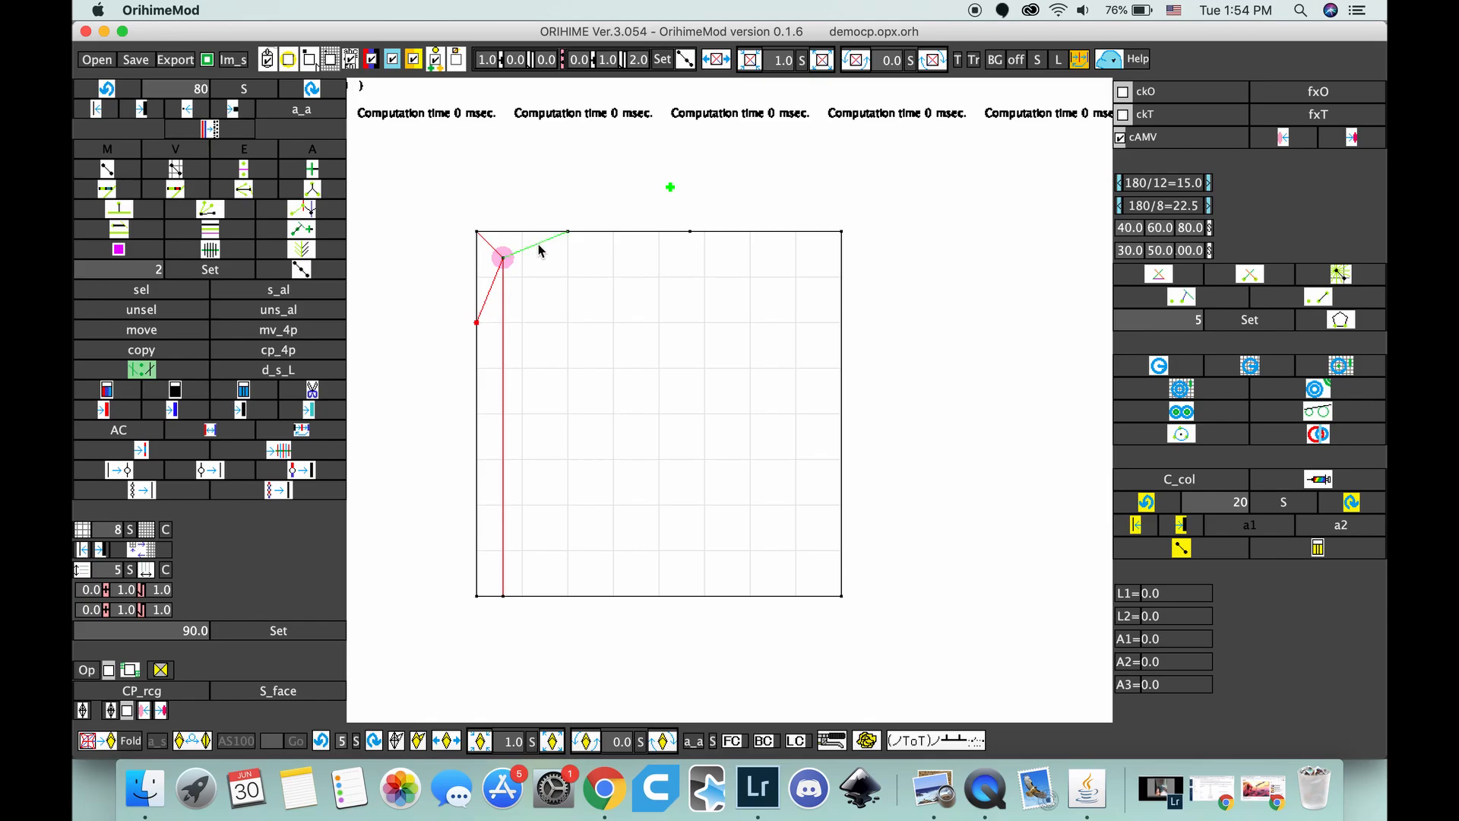
{"action": "left_click", "coordinate": [795, 237]}
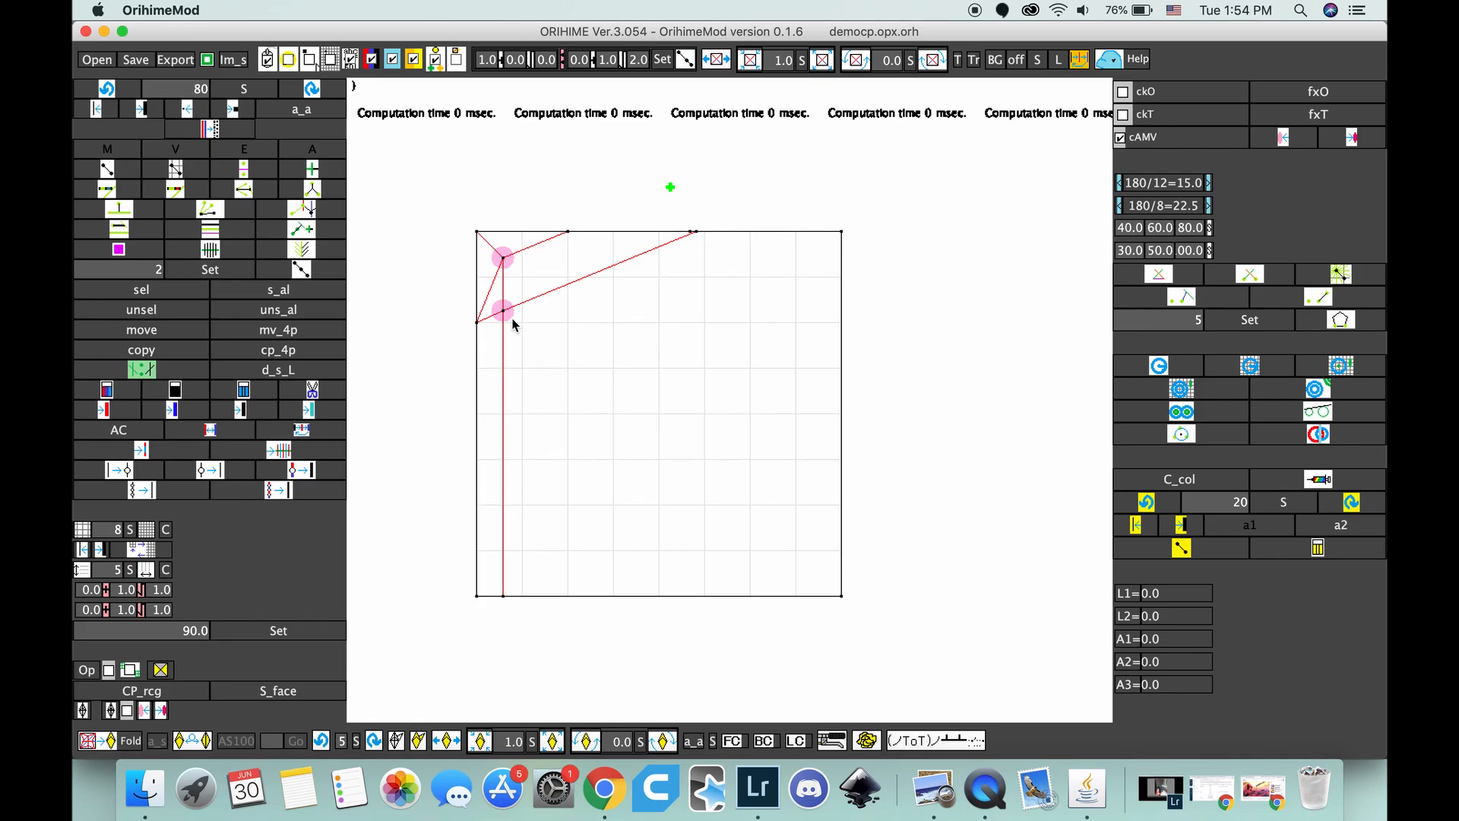
Step: Replace the parallel crease beyond the vertical crease with a steeper valley crease to the top edge, and change its lower segment to mountain
{"action": "left_click_drag", "start_coordinate": [529, 283], "coordinate": [566, 320]}
{"action": "left_click", "coordinate": [597, 237]}
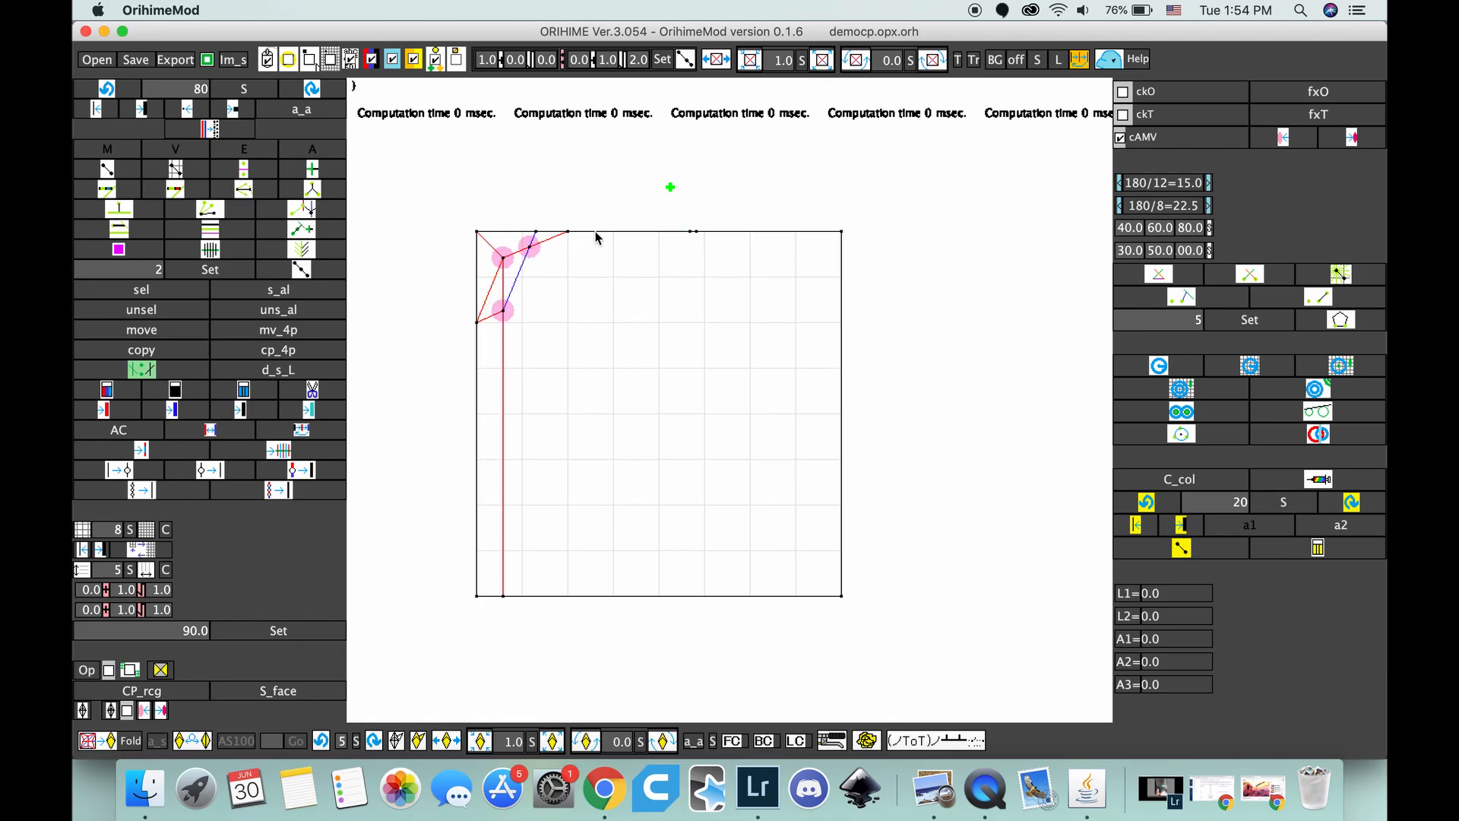
{"action": "left_click", "coordinate": [515, 283]}
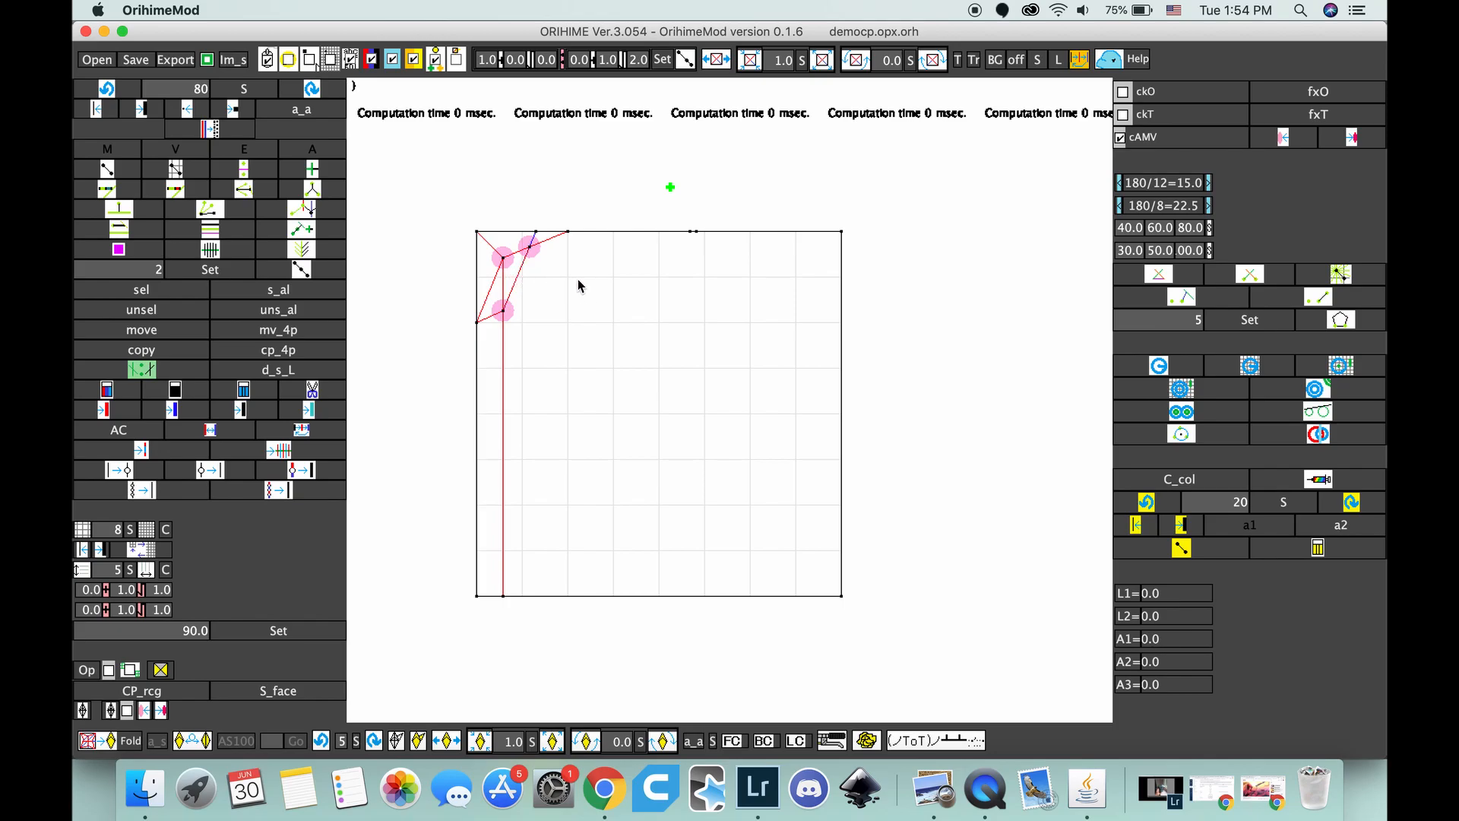
Step: Draw three mountain creases fanning up and right from a vertex near the square's middle, and turn off the cAMV check
{"action": "left_click", "coordinate": [207, 211]}
{"action": "left_click_drag", "start_coordinate": [659, 322], "coordinate": [659, 371]}
{"action": "left_click", "coordinate": [706, 324]}
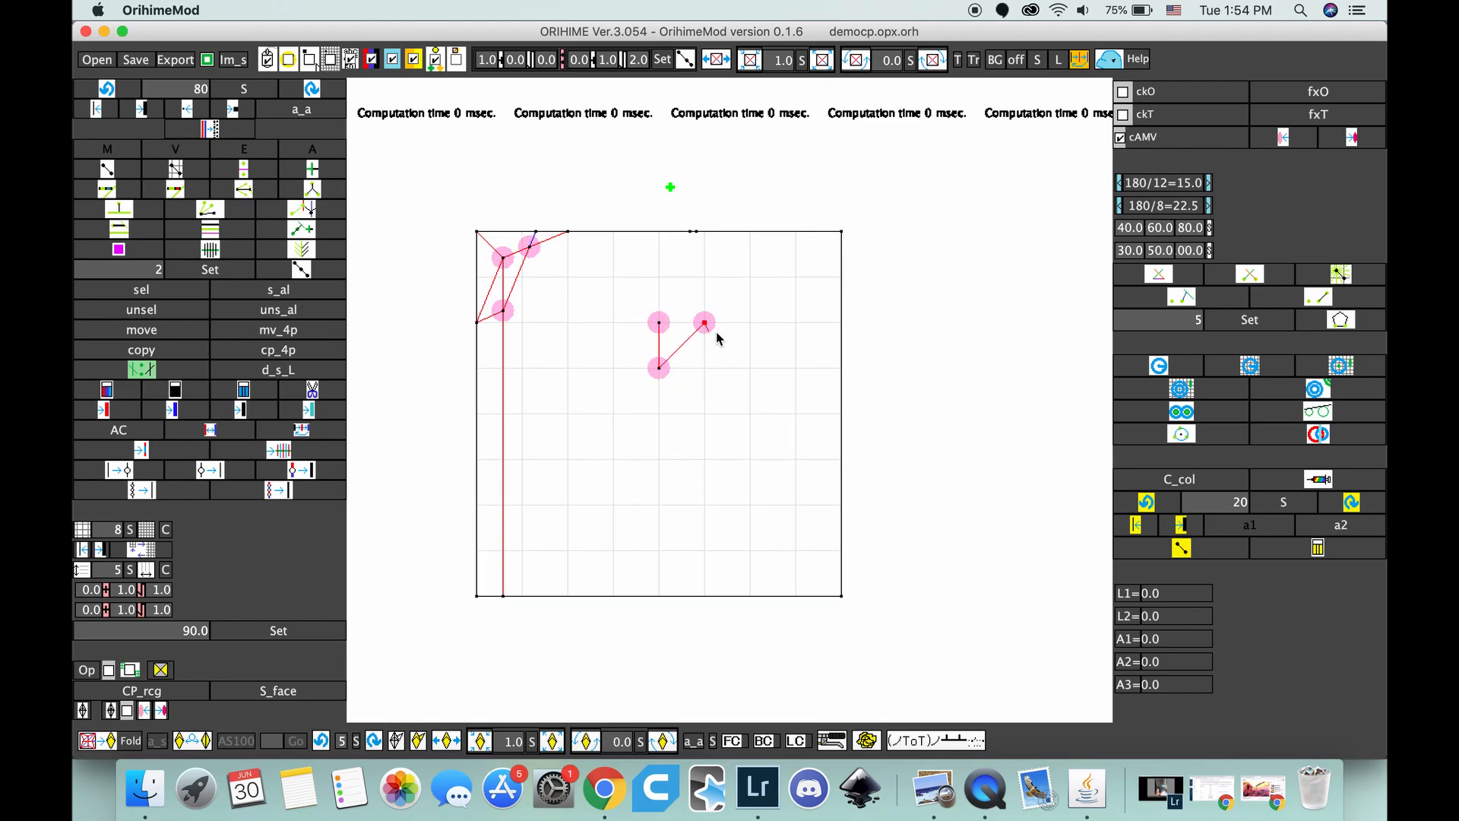
{"action": "left_click", "coordinate": [660, 368]}
{"action": "left_click", "coordinate": [750, 323]}
{"action": "left_click", "coordinate": [1122, 143]}
{"action": "left_click", "coordinate": [1122, 142]}
{"action": "left_click", "coordinate": [1122, 142]}
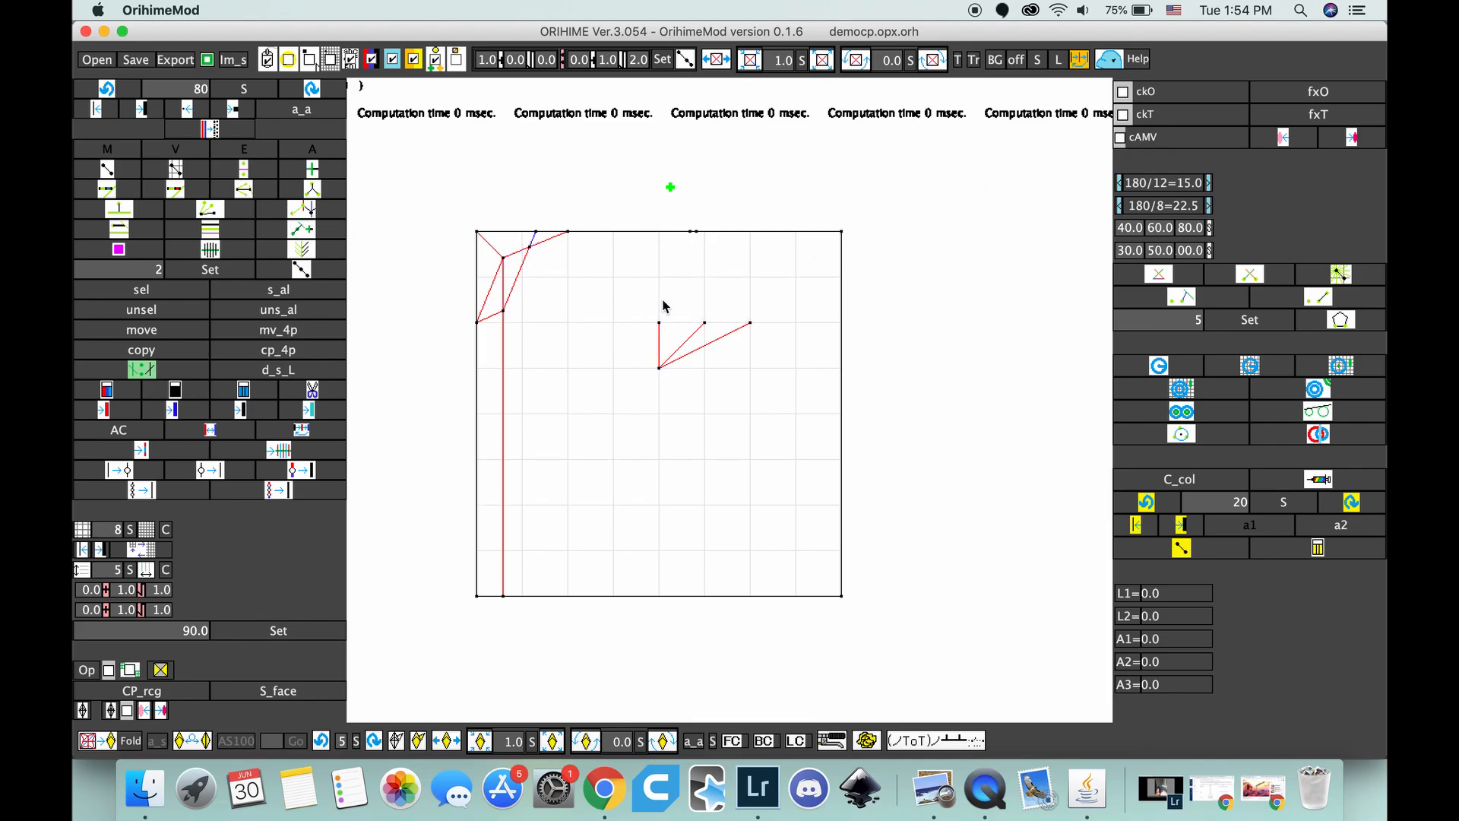
Step: Reflect the fan's middle crease across each of its two neighbouring creases with the symmetric drawing tool
{"action": "left_click", "coordinate": [217, 210]}
{"action": "left_click", "coordinate": [751, 325]}
{"action": "left_click", "coordinate": [705, 323]}
{"action": "left_click", "coordinate": [659, 368]}
{"action": "left_click", "coordinate": [660, 329]}
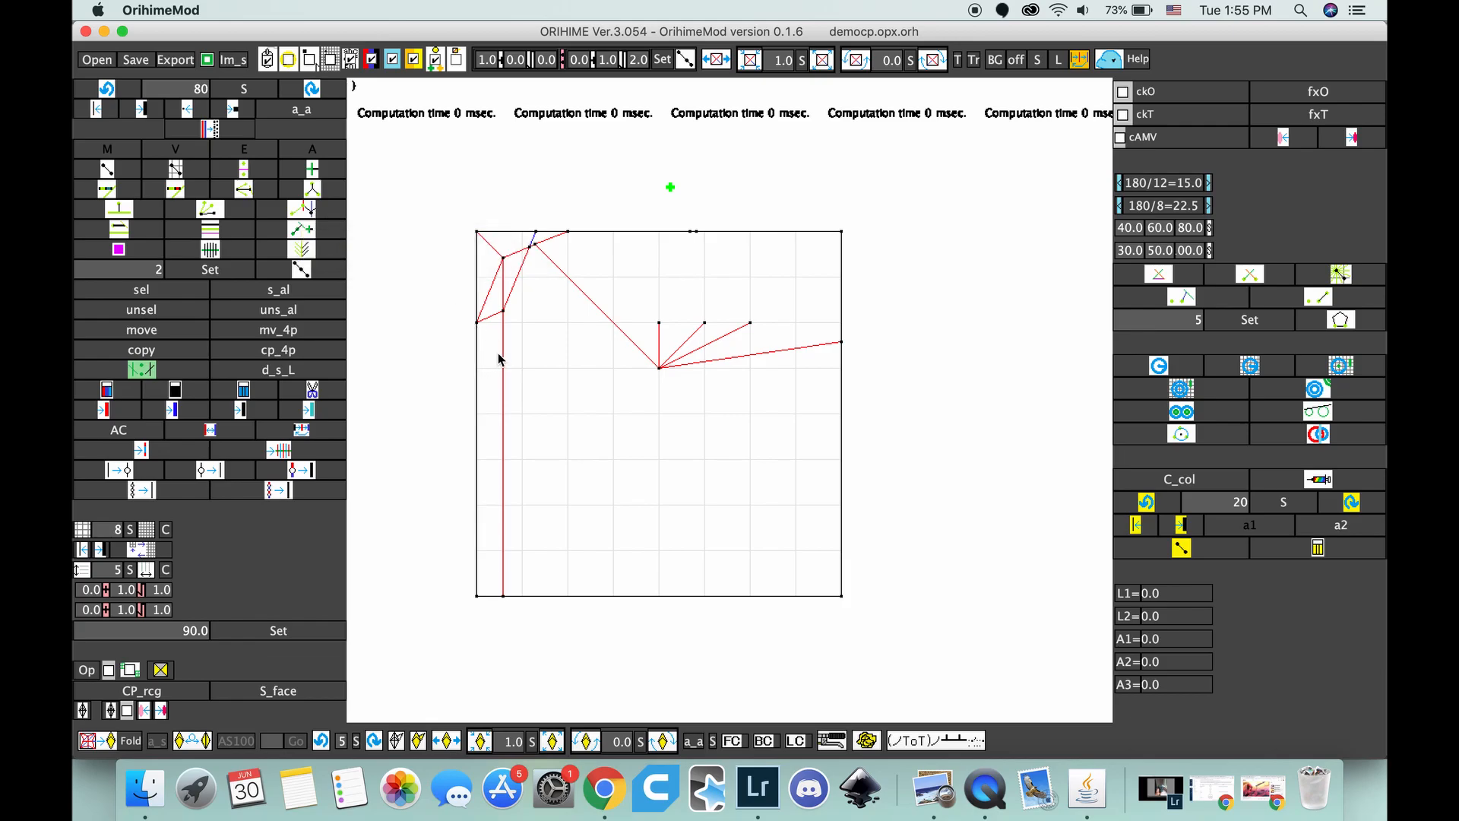
Step: Draw a continuously reflected crease from the left edge across the vertical crease, and erase its segments beyond that crease
{"action": "left_click", "coordinate": [478, 368]}
{"action": "left_click", "coordinate": [480, 369]}
{"action": "left_click", "coordinate": [503, 371]}
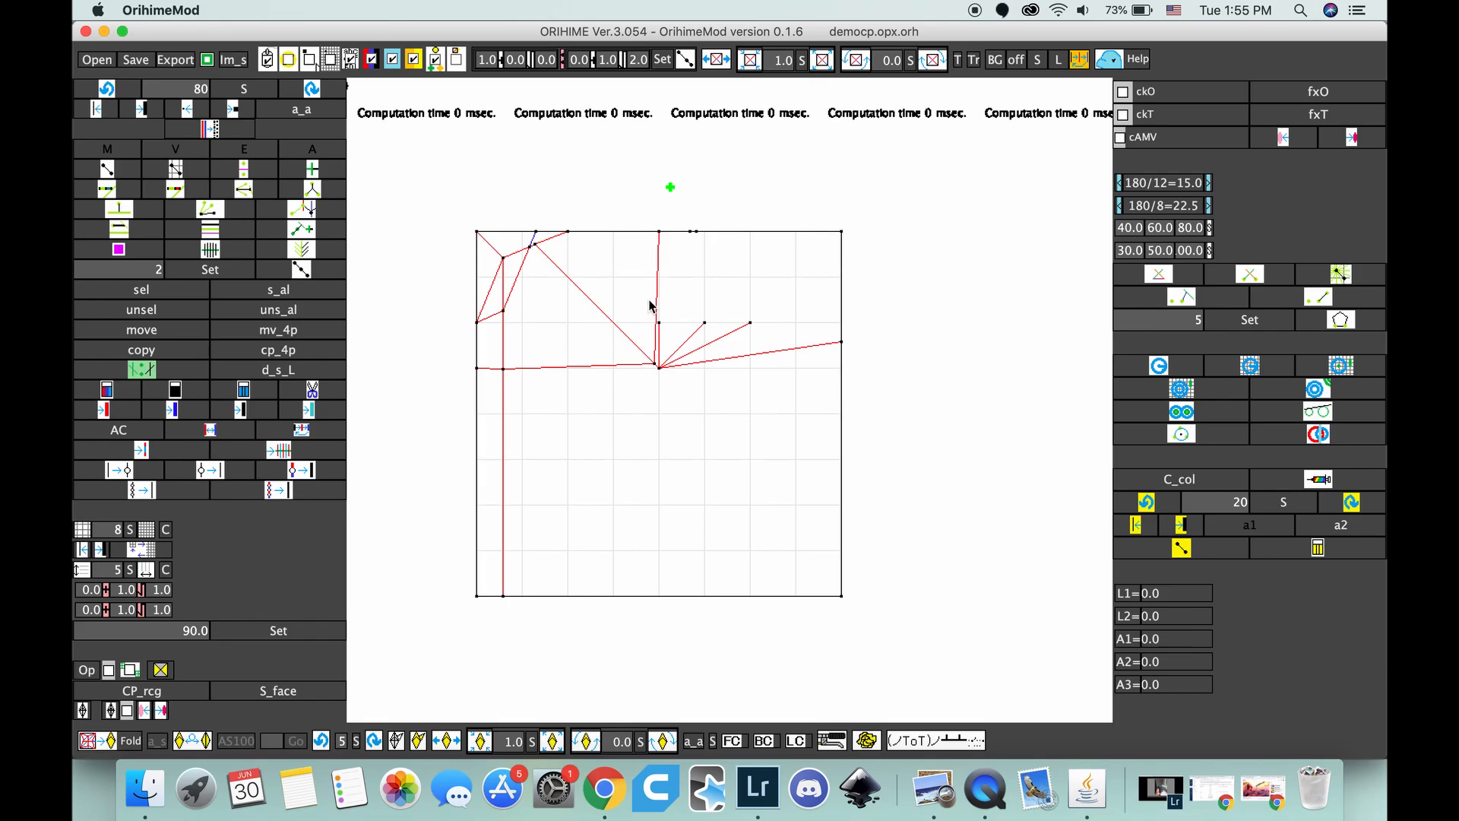
{"action": "left_click_drag", "start_coordinate": [664, 297], "coordinate": [656, 301]}
{"action": "left_click", "coordinate": [599, 390]}
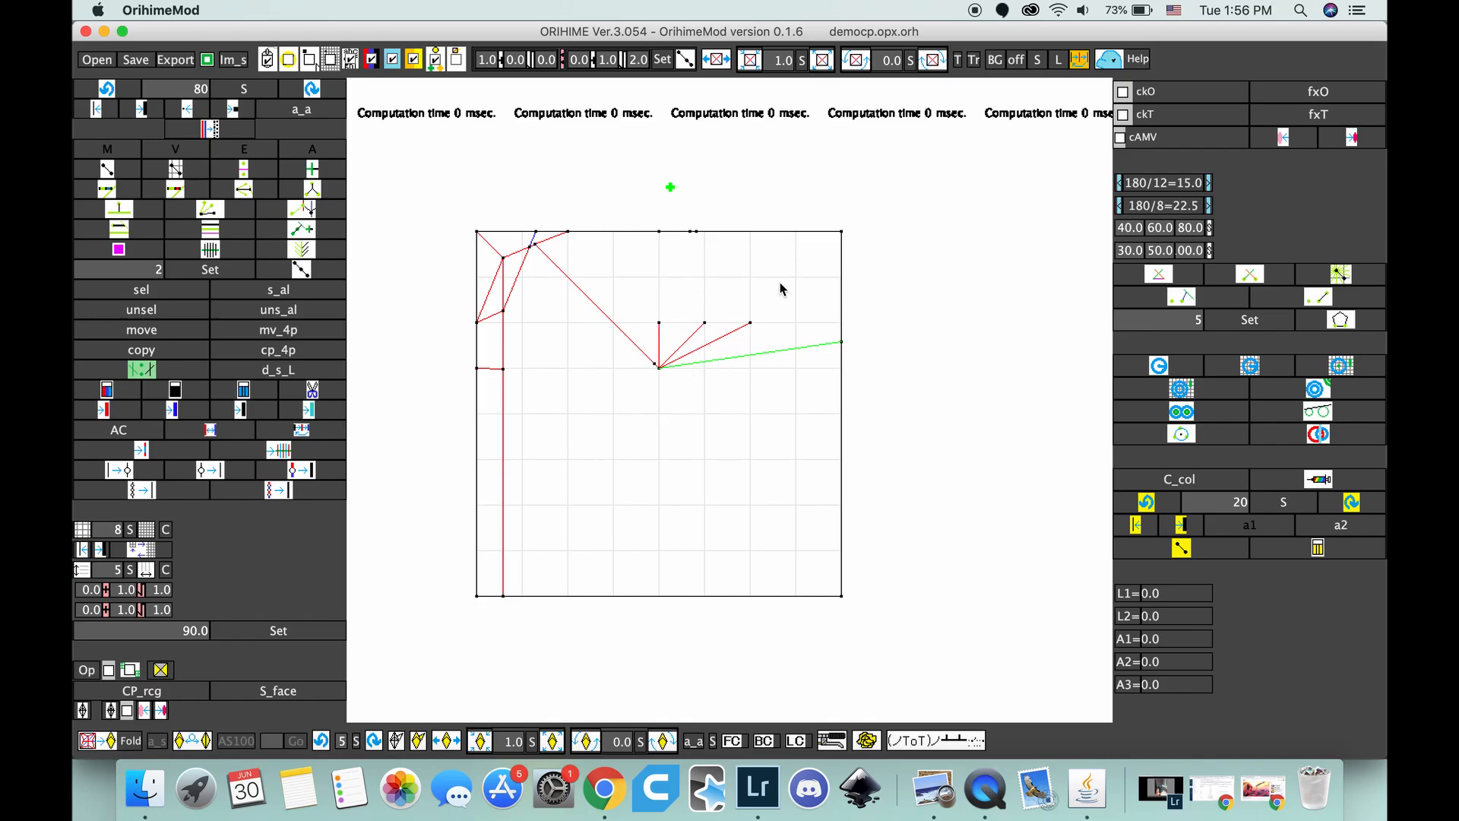
Step: Draw a crease parallel to the fan's lowest crease, offset two grid squares on its upper side
{"action": "left_click_drag", "start_coordinate": [659, 414], "coordinate": [568, 418]}
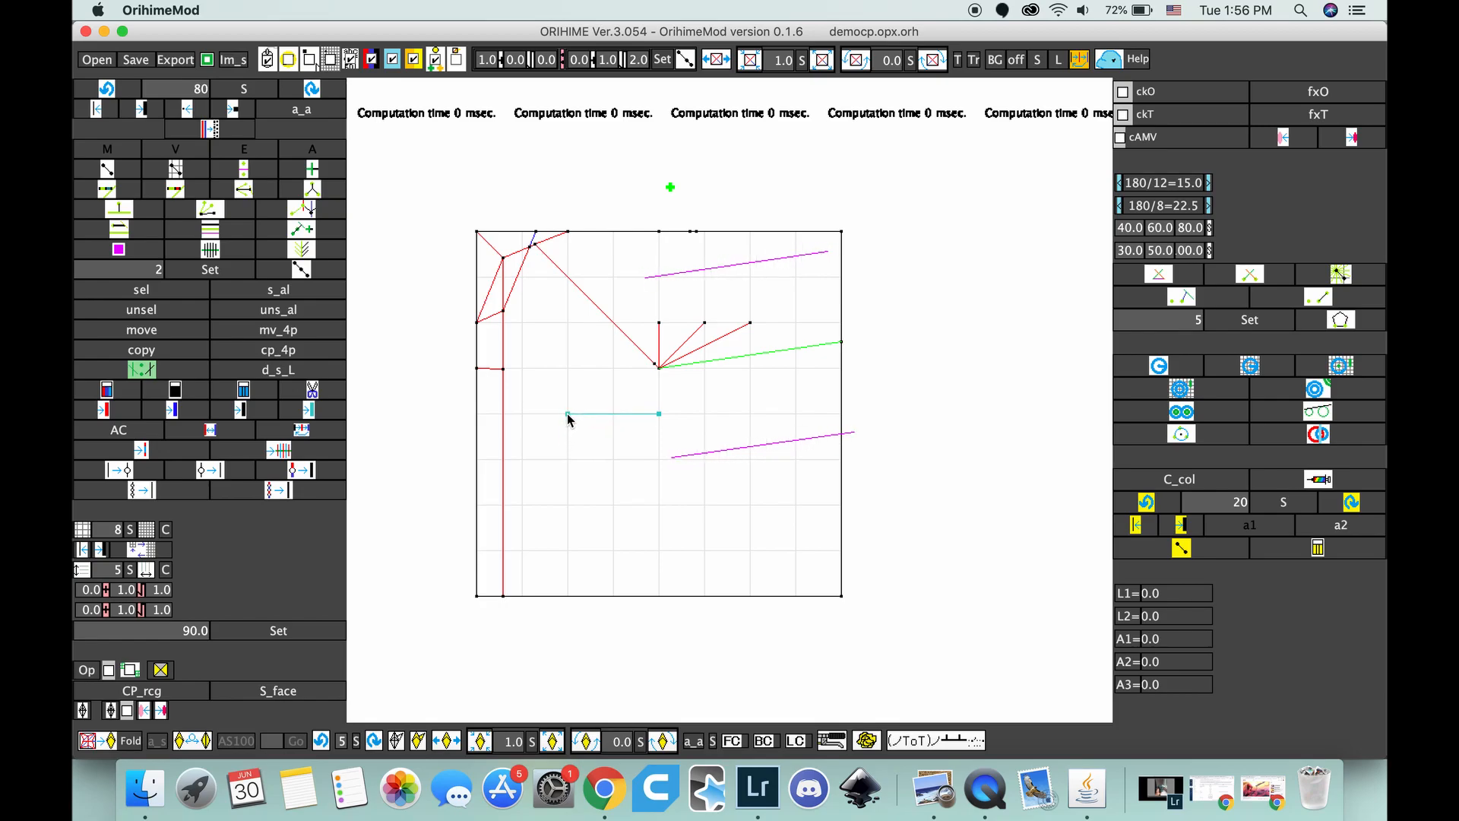
{"action": "left_click", "coordinate": [737, 271]}
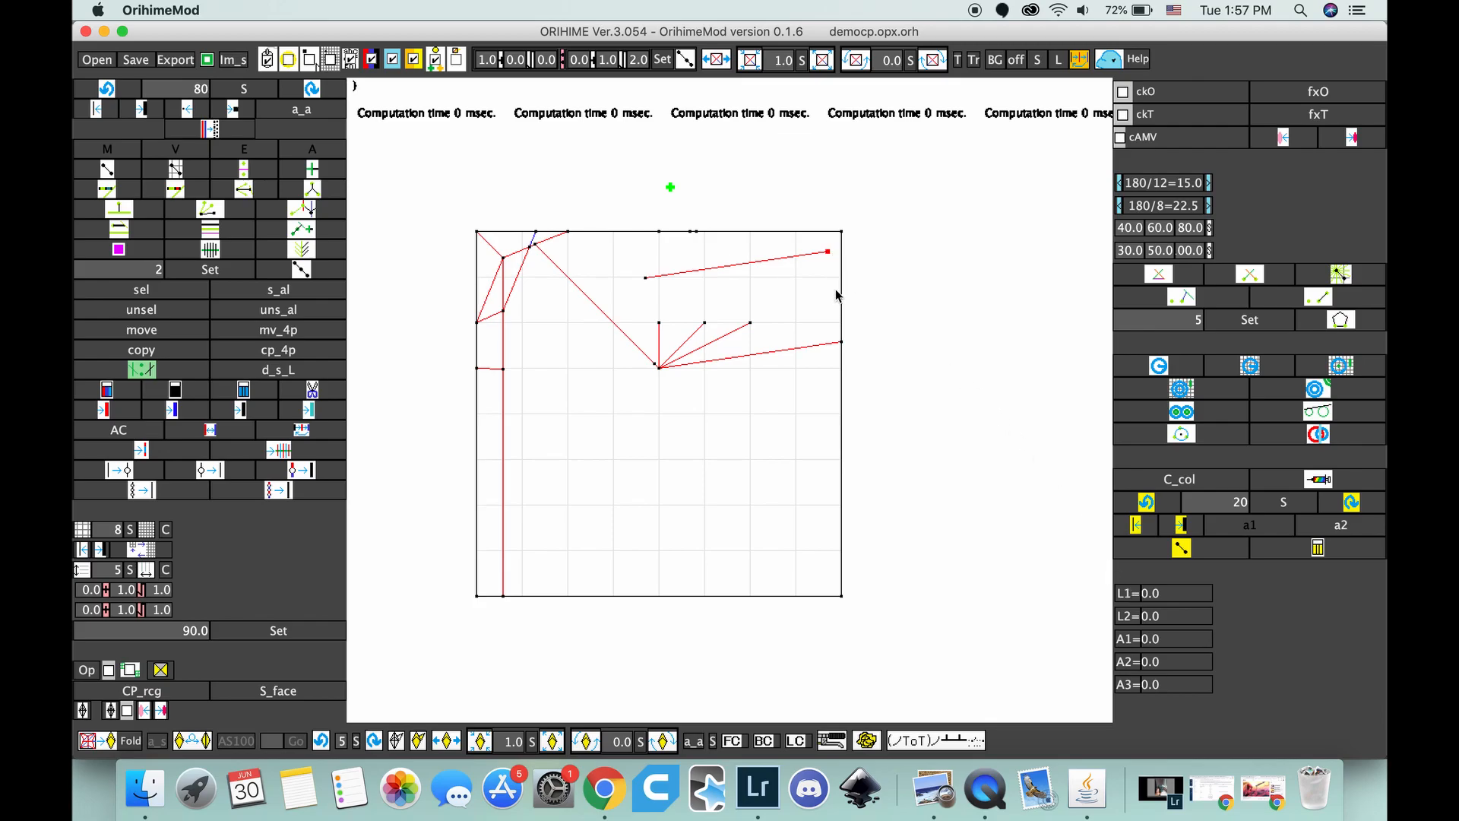
Step: Measure a length in the pattern and the angle between the fan's vertical crease and its neighbouring diagonal crease
{"action": "left_click", "coordinate": [843, 348]}
{"action": "left_click_drag", "start_coordinate": [660, 329], "coordinate": [661, 372]}
{"action": "left_click", "coordinate": [705, 324]}
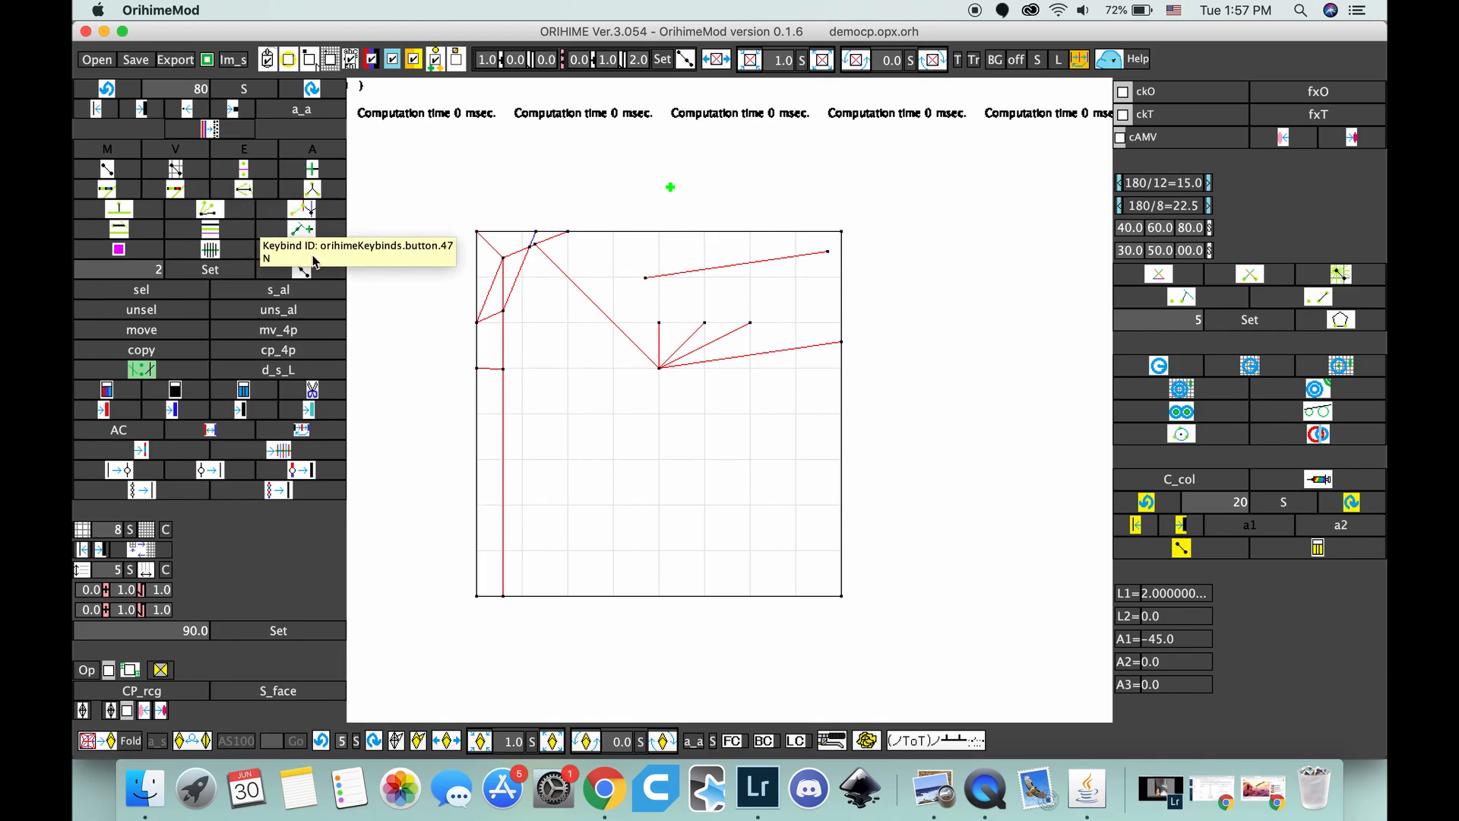
Step: Draw creases divided into 3 equal segments along the parallel crease and around the fan, plus one lower slanted crease divided into 10
{"action": "left_click", "coordinate": [305, 273]}
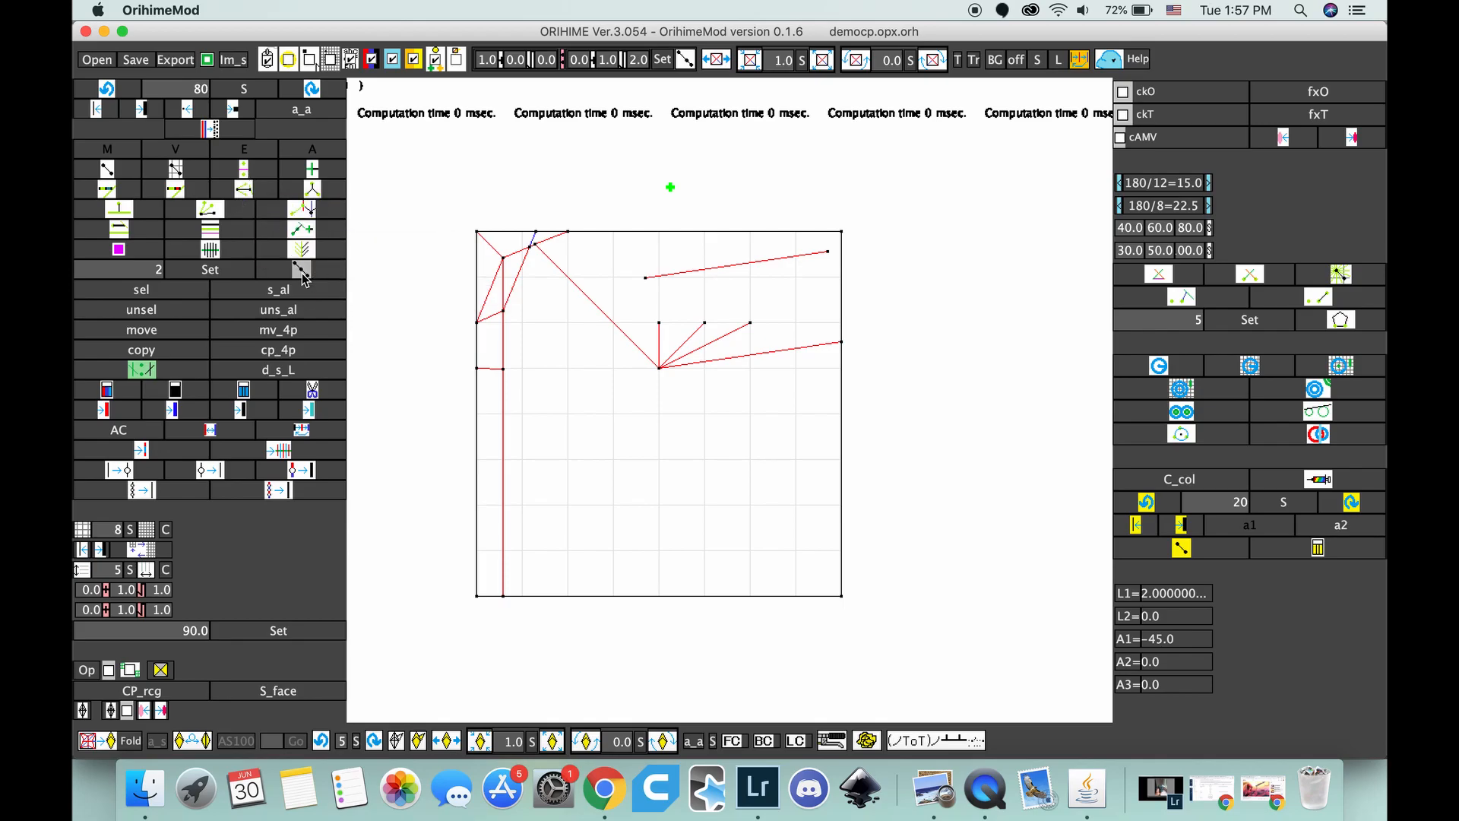
{"action": "double_click", "coordinate": [160, 269]}
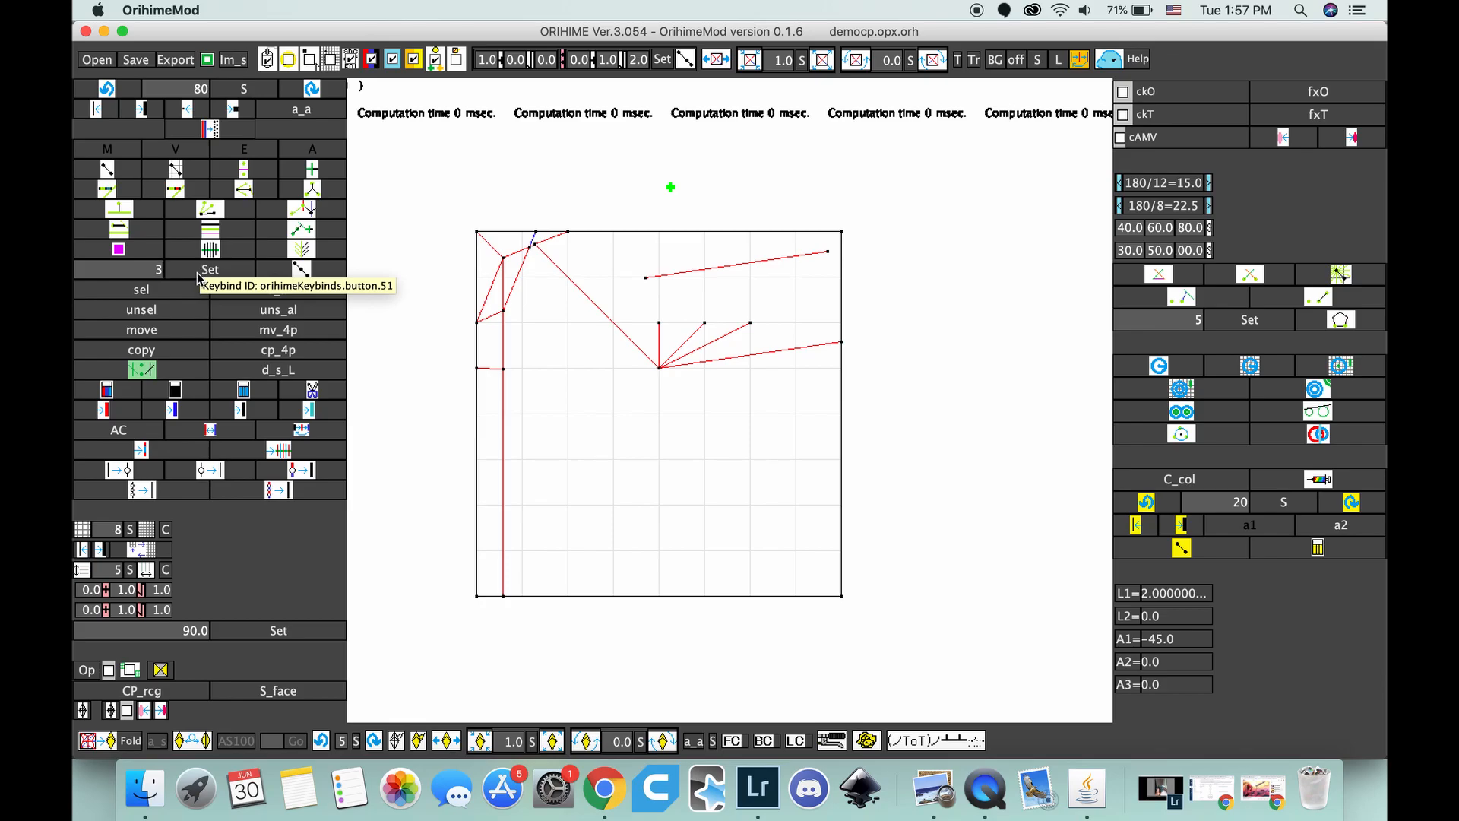
{"action": "left_click", "coordinate": [199, 272]}
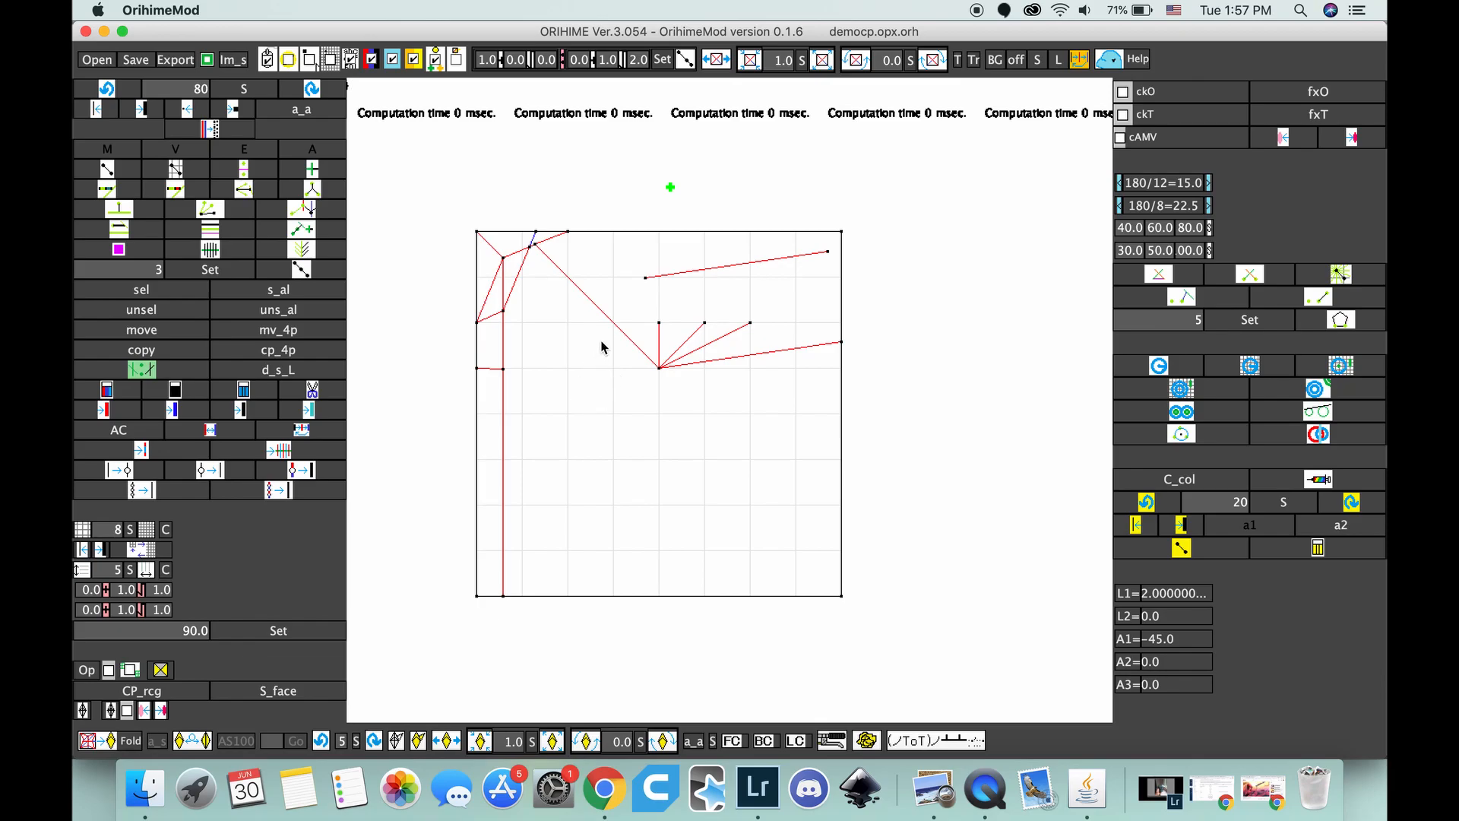
{"action": "left_click_drag", "start_coordinate": [646, 279], "coordinate": [829, 253]}
{"action": "left_click_drag", "start_coordinate": [706, 270], "coordinate": [752, 326]}
{"action": "mouse_move", "coordinate": [613, 413]}
{"action": "left_mouse_down"}
{"action": "mouse_move", "coordinate": [749, 422]}
{"action": "mouse_move", "coordinate": [799, 465]}
{"action": "mouse_move", "coordinate": [665, 374]}
{"action": "left_mouse_up"}
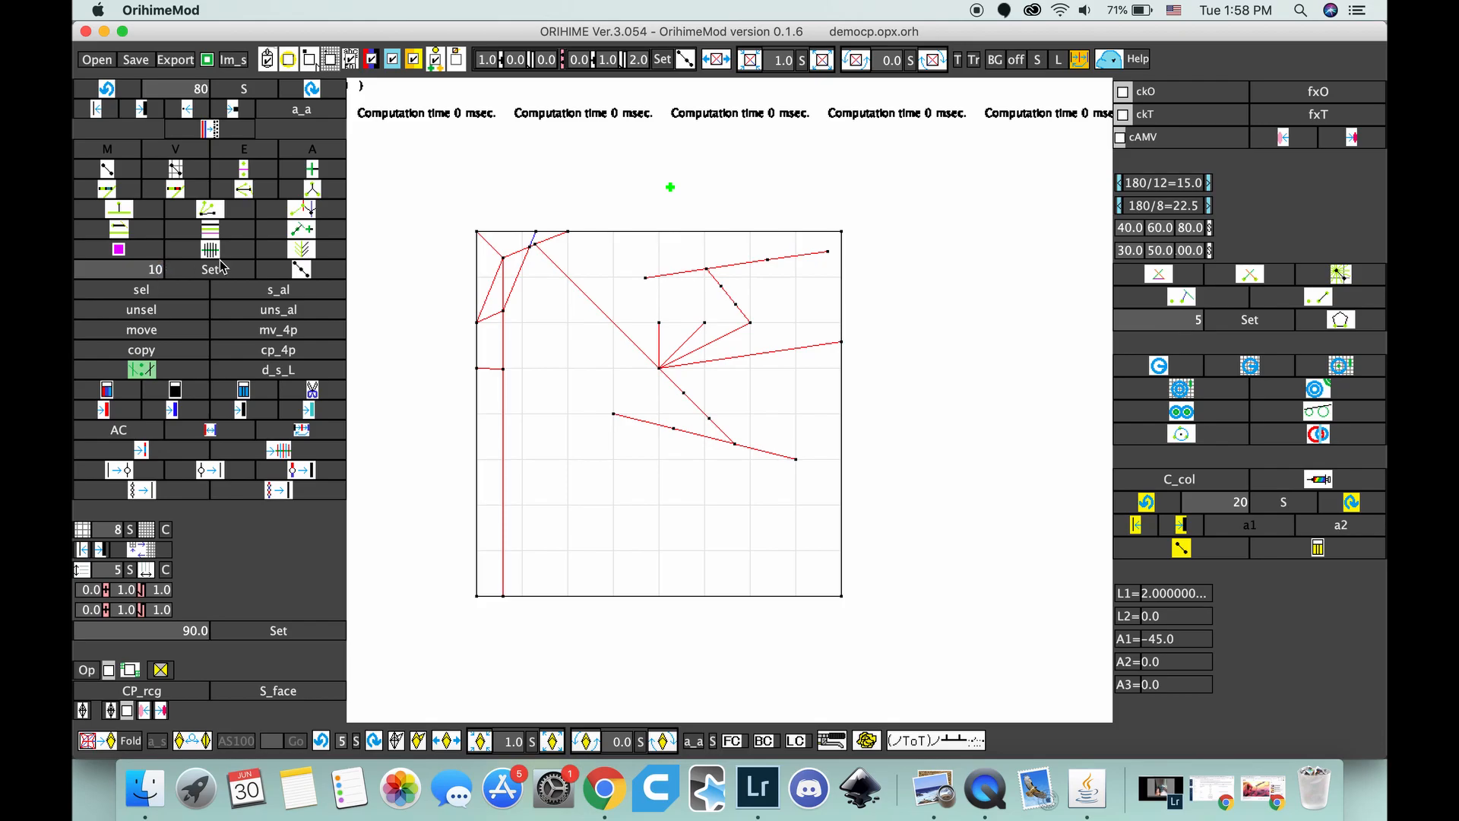
{"action": "left_click_drag", "start_coordinate": [567, 459], "coordinate": [795, 504]}
Step: Mirror the adjoining creases across the lower three-part slanted crease and across the axis from its first division point to the fan's vertex
{"action": "left_click", "coordinate": [301, 250]}
{"action": "left_click_drag", "start_coordinate": [672, 430], "coordinate": [798, 460]}
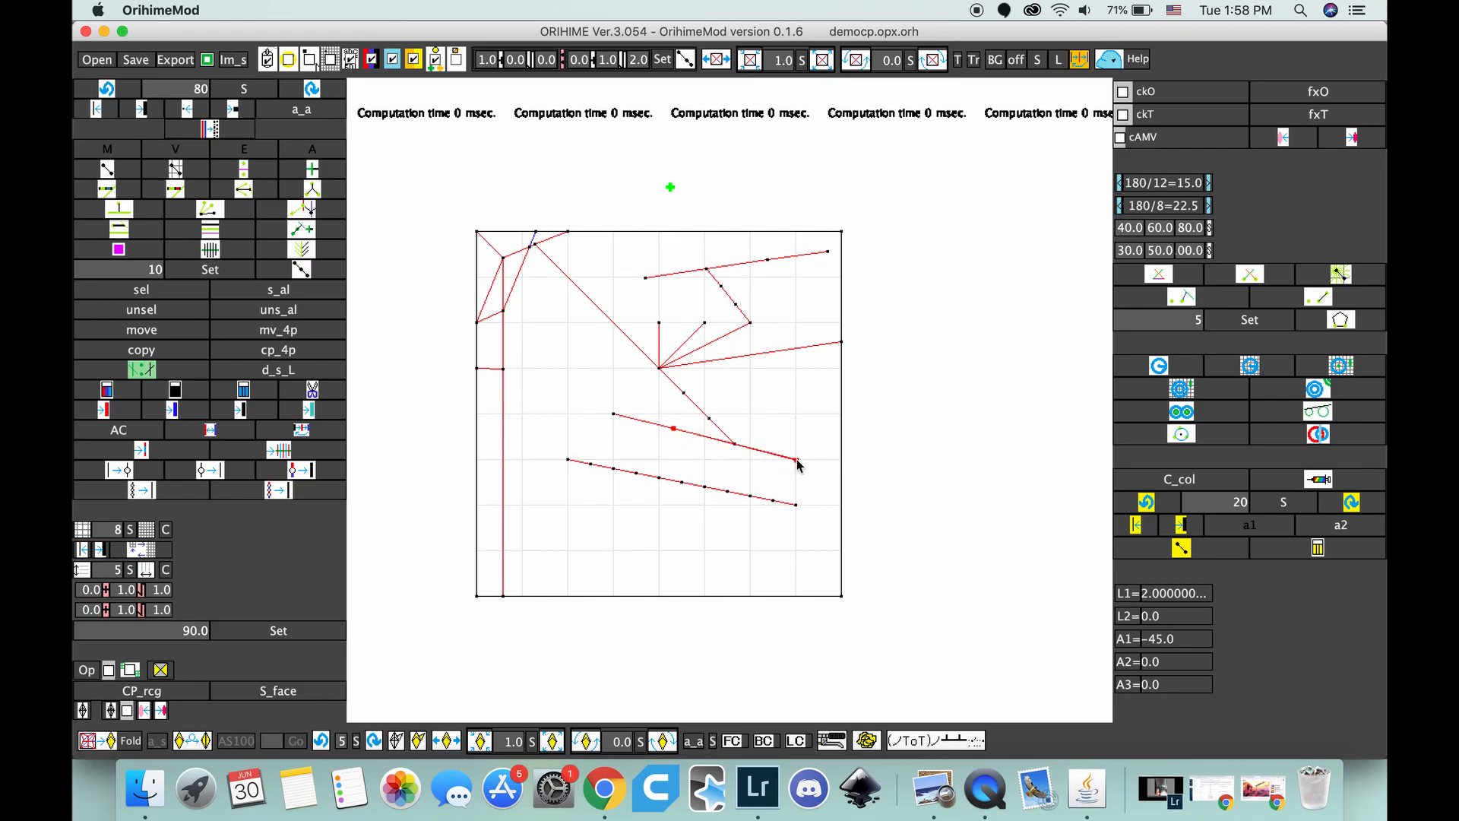
{"action": "left_click", "coordinate": [798, 462]}
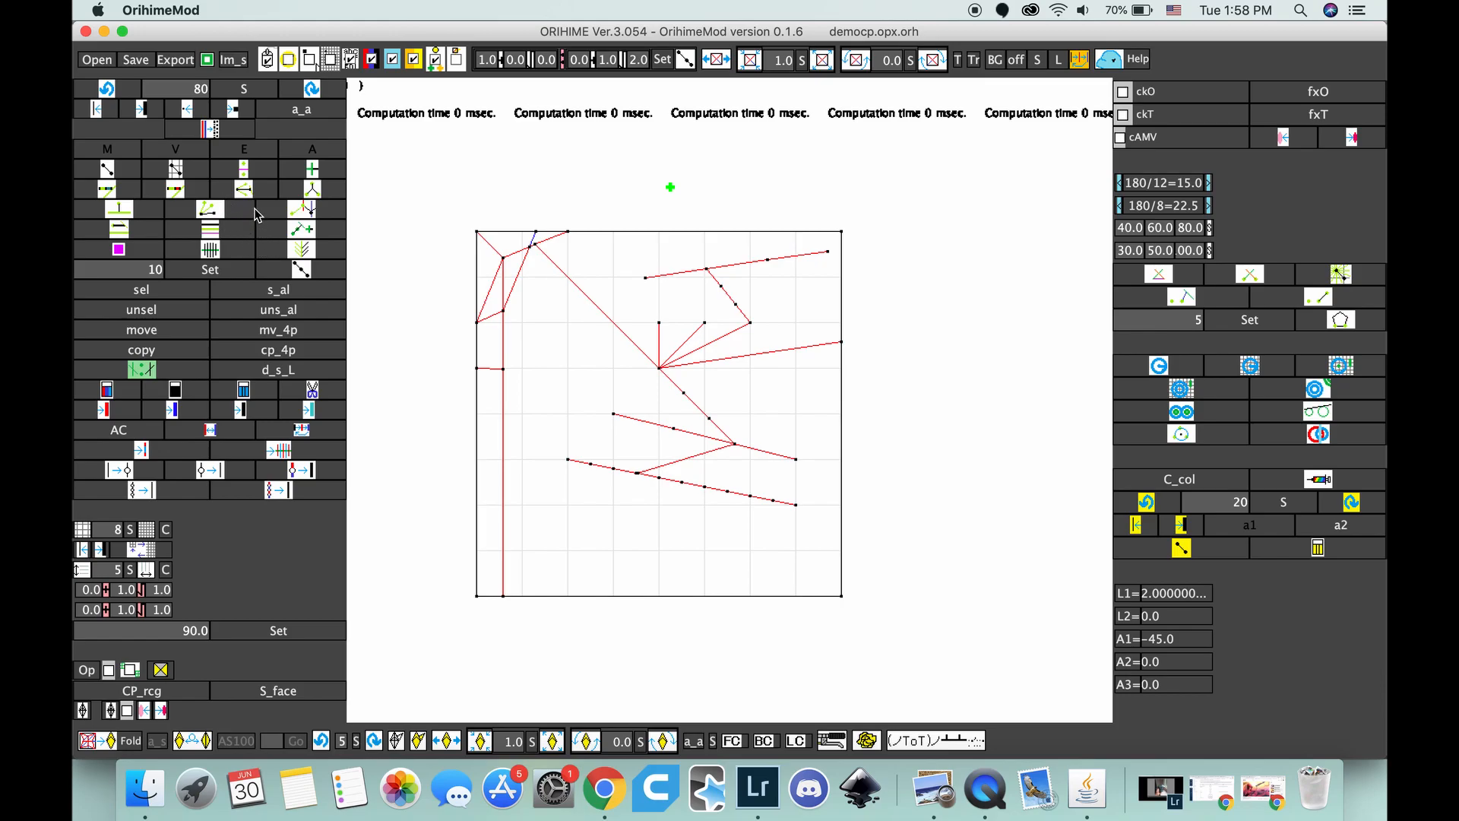
{"action": "left_click_drag", "start_coordinate": [673, 424], "coordinate": [615, 324]}
{"action": "left_click_drag", "start_coordinate": [674, 428], "coordinate": [658, 368]}
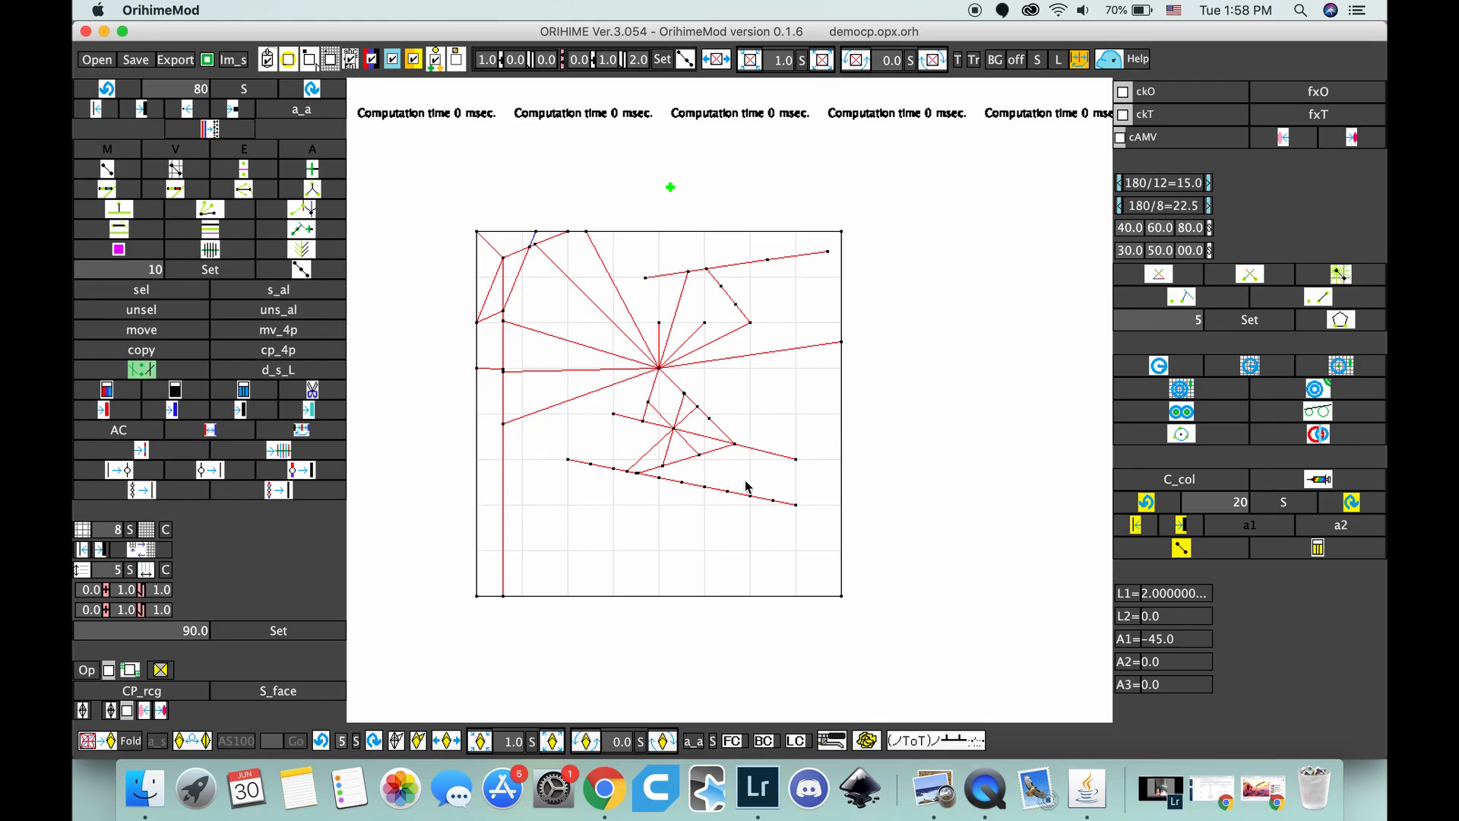
Step: Draw one vertical and two diagonal creases around the slanted crease's right end, and mirror adjoining creases across its last segment
{"action": "left_click_drag", "start_coordinate": [796, 459], "coordinate": [798, 423]}
{"action": "left_click_drag", "start_coordinate": [750, 459], "coordinate": [841, 414]}
{"action": "left_click", "coordinate": [305, 252]}
{"action": "left_click_drag", "start_coordinate": [734, 445], "coordinate": [798, 461]}
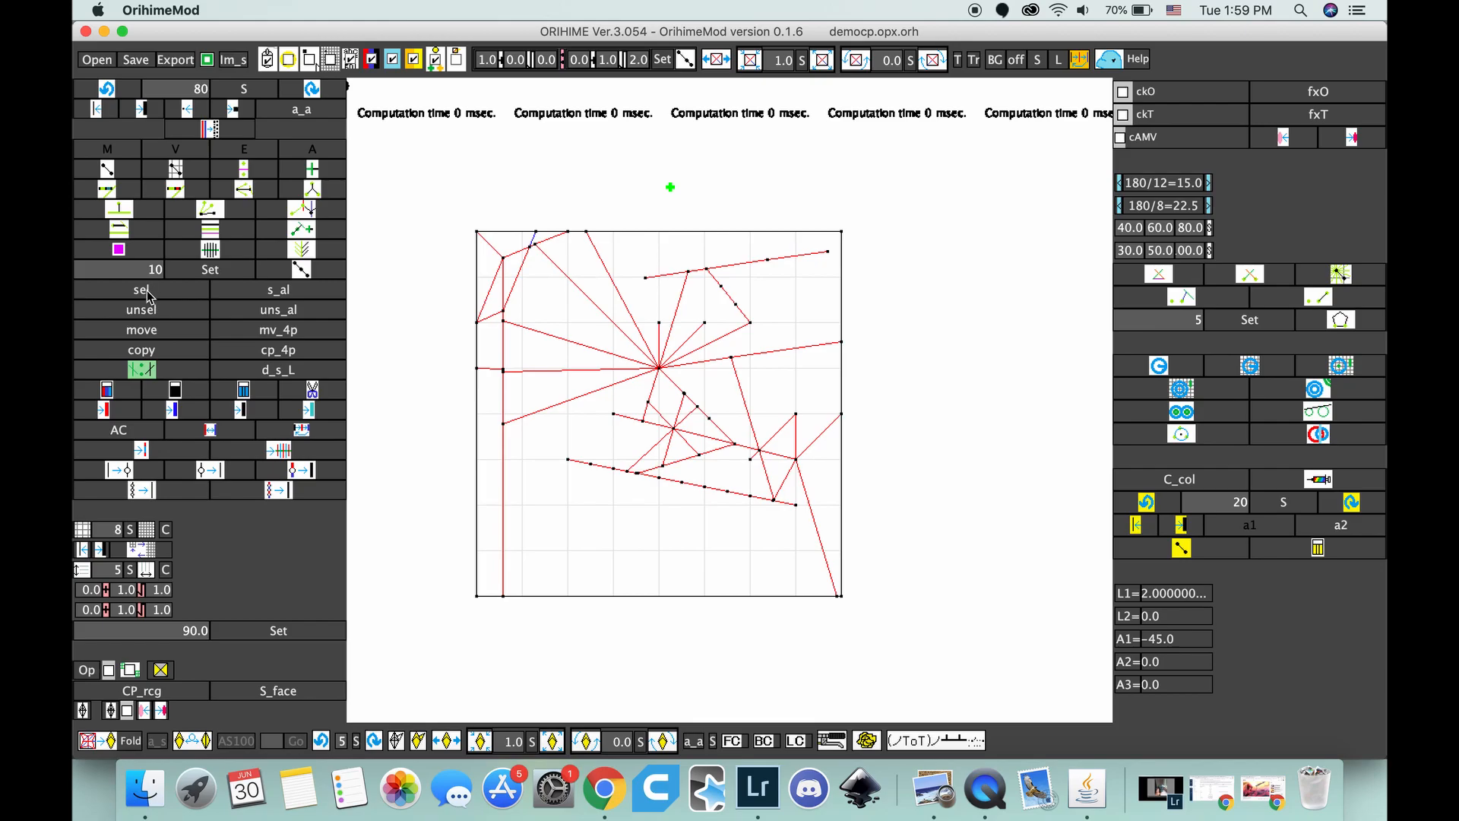
Step: Select the creases around the fan and the upper-right area, and deselect several of the upper ones
{"action": "left_click_drag", "start_coordinate": [510, 245], "coordinate": [701, 337]}
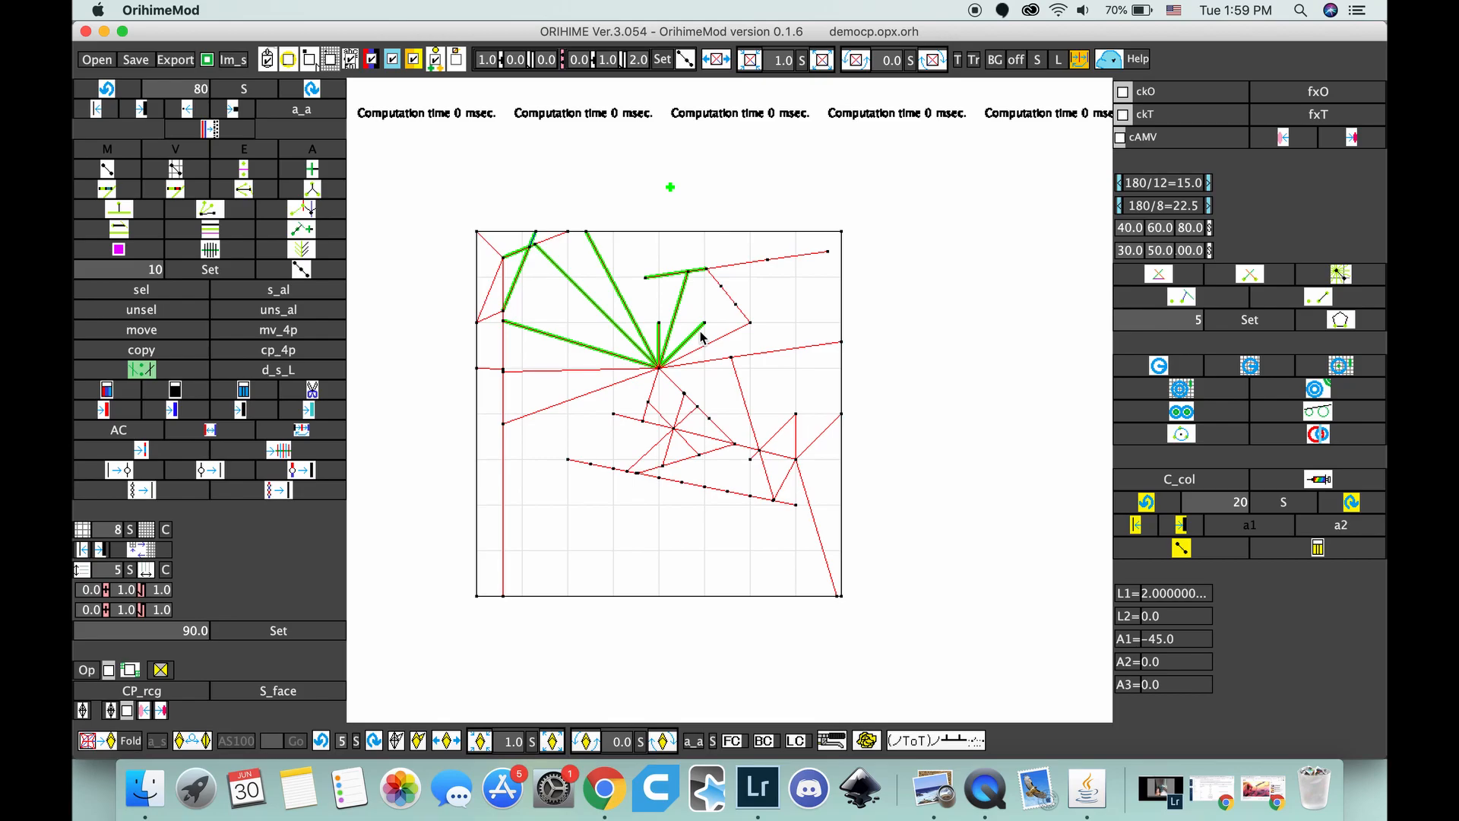
{"action": "left_click_drag", "start_coordinate": [718, 259], "coordinate": [766, 442]}
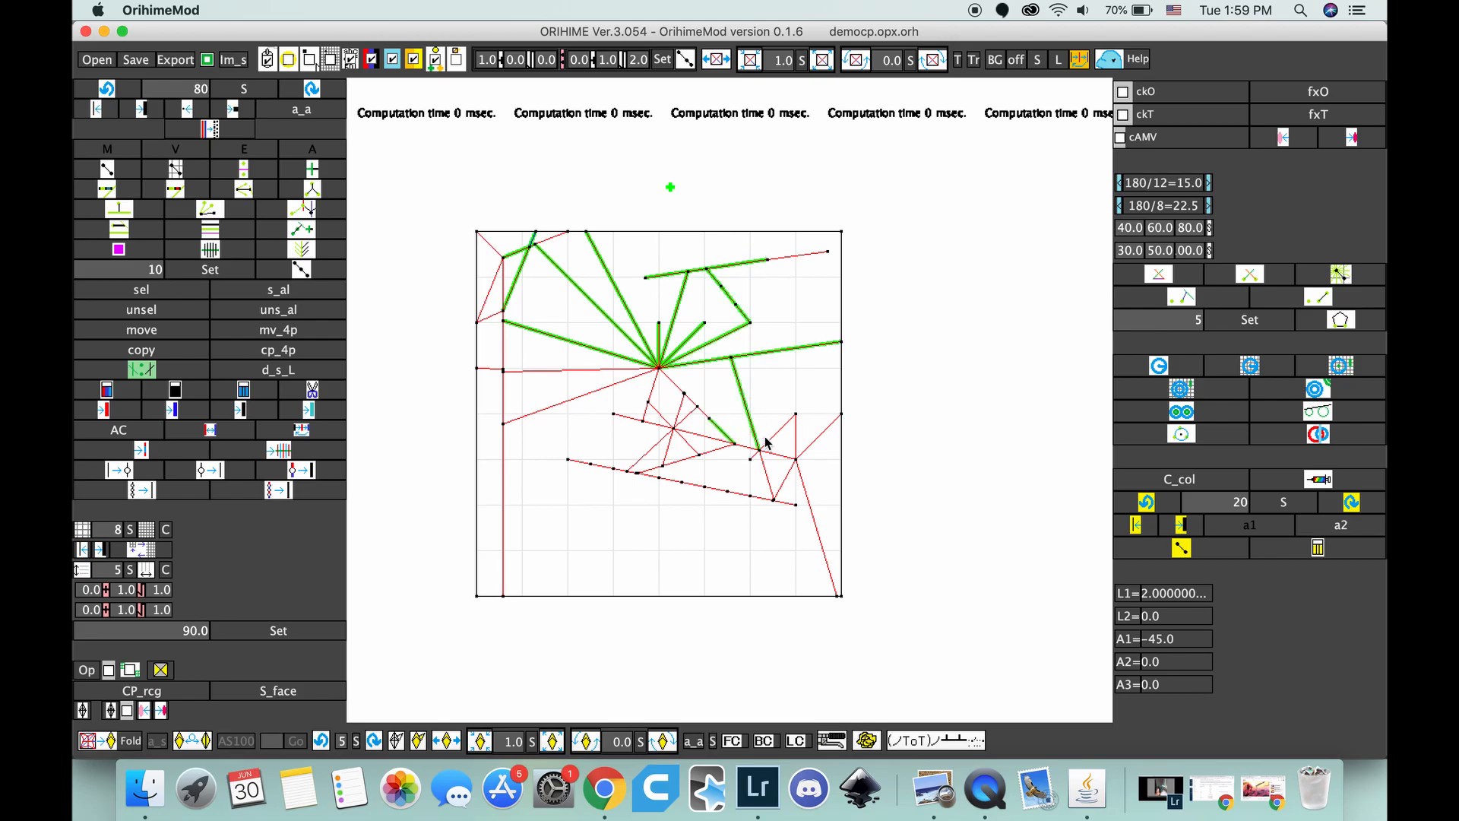
{"action": "left_click", "coordinate": [133, 309]}
{"action": "left_click_drag", "start_coordinate": [554, 296], "coordinate": [756, 316]}
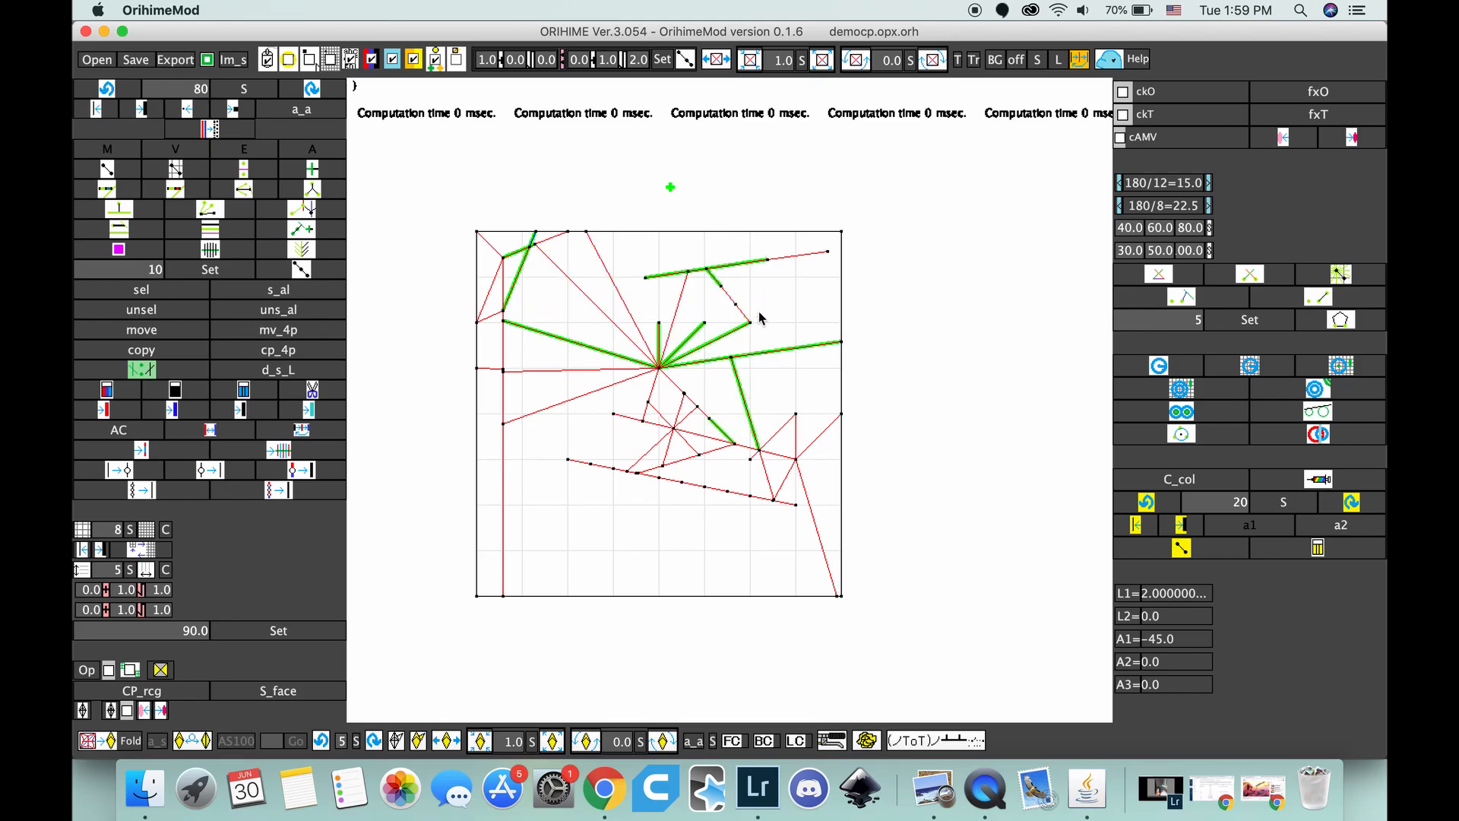
{"action": "left_click", "coordinate": [699, 272]}
{"action": "left_click", "coordinate": [742, 266]}
{"action": "left_click", "coordinate": [677, 274]}
Step: Move the selected creases down by less than a grid square, and copy a selection of upper creases about one square down
{"action": "left_click", "coordinate": [182, 331]}
{"action": "left_click_drag", "start_coordinate": [542, 340], "coordinate": [540, 366]}
{"action": "left_click_drag", "start_coordinate": [553, 260], "coordinate": [821, 322]}
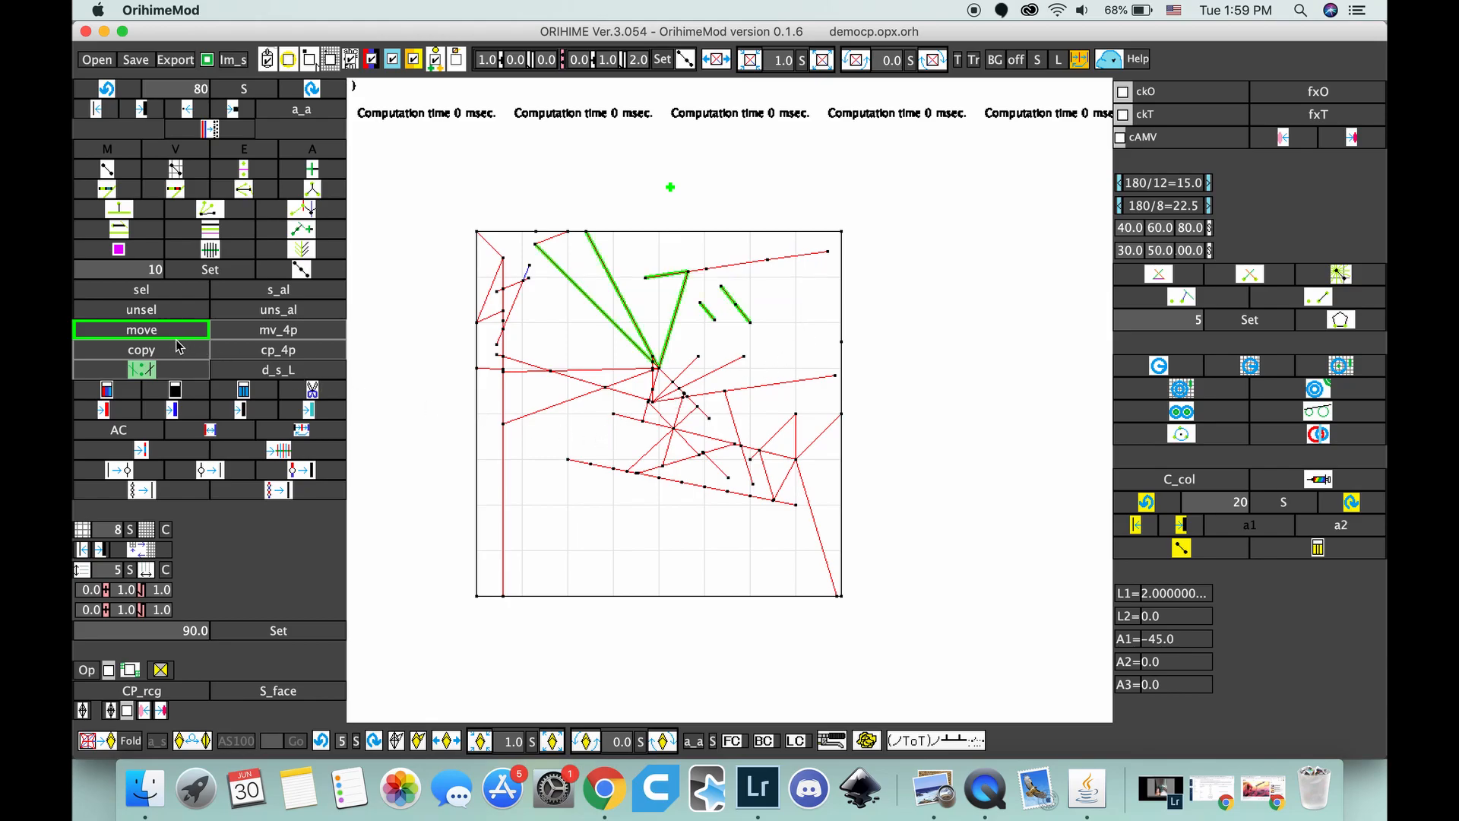
{"action": "left_click_drag", "start_coordinate": [524, 463], "coordinate": [521, 511]}
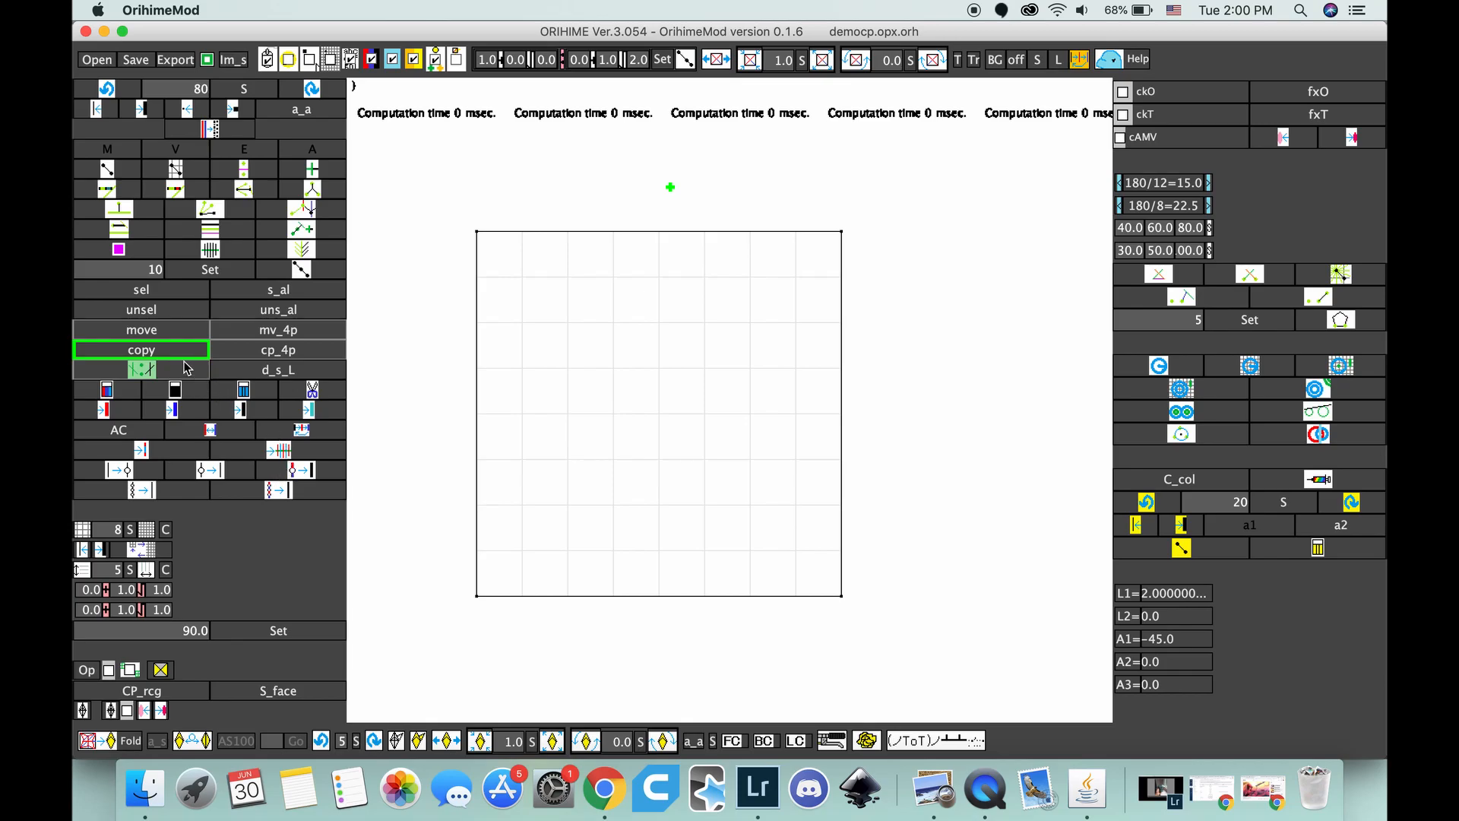
Step: Draw three separate short slanted mountain creases in the lower-left part of the empty square
{"action": "left_click", "coordinate": [132, 371]}
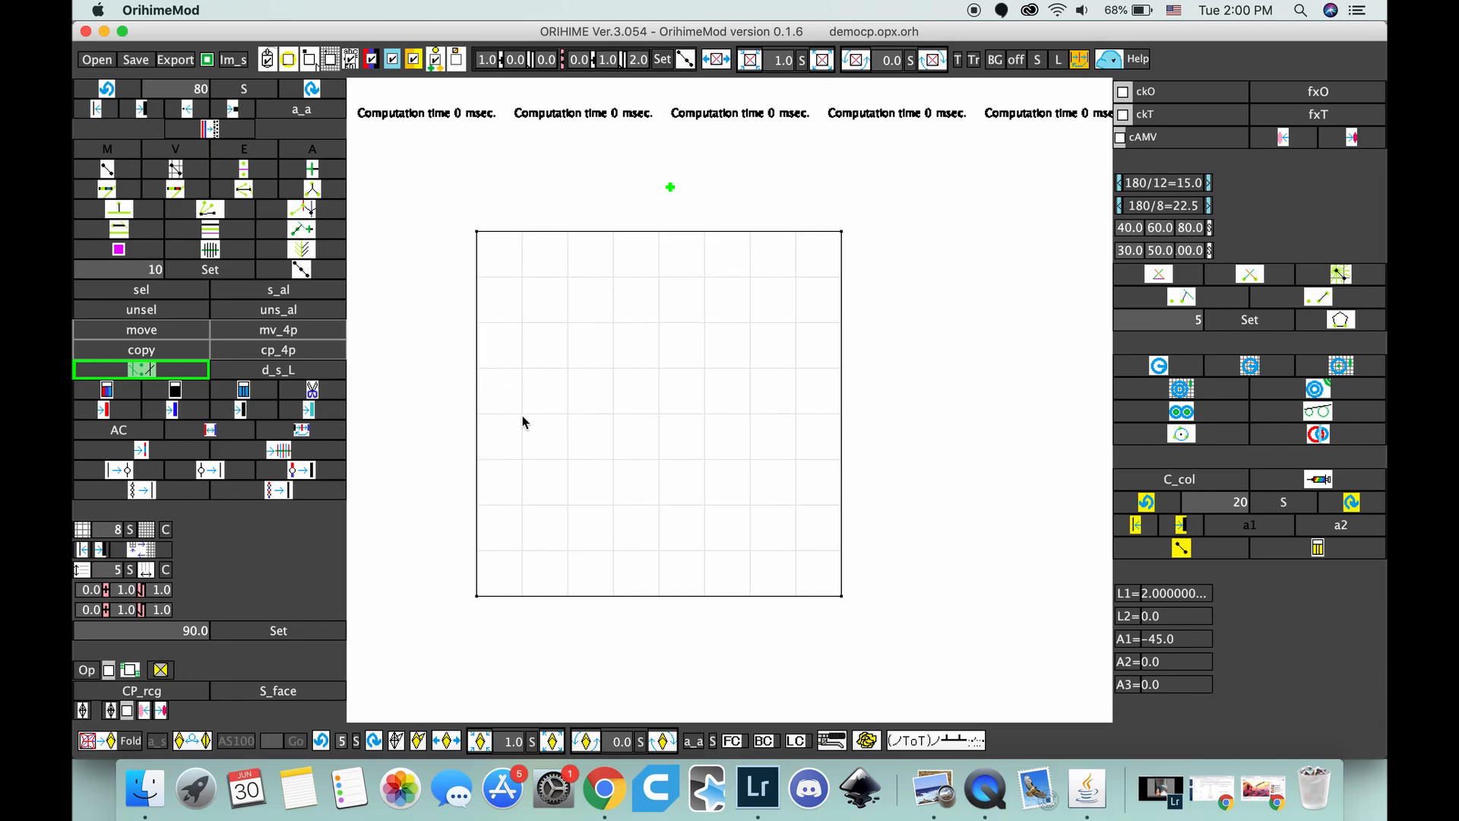
{"action": "left_click_drag", "start_coordinate": [522, 414], "coordinate": [614, 461]}
{"action": "left_click_drag", "start_coordinate": [521, 550], "coordinate": [612, 503]}
{"action": "left_click_drag", "start_coordinate": [567, 459], "coordinate": [522, 504]}
Step: Select the three lower-left creases and reflect them across the diagonal from the square's top-left corner to its bottom-right corner
{"action": "left_click", "coordinate": [137, 289]}
{"action": "left_click_drag", "start_coordinate": [534, 401], "coordinate": [611, 577]}
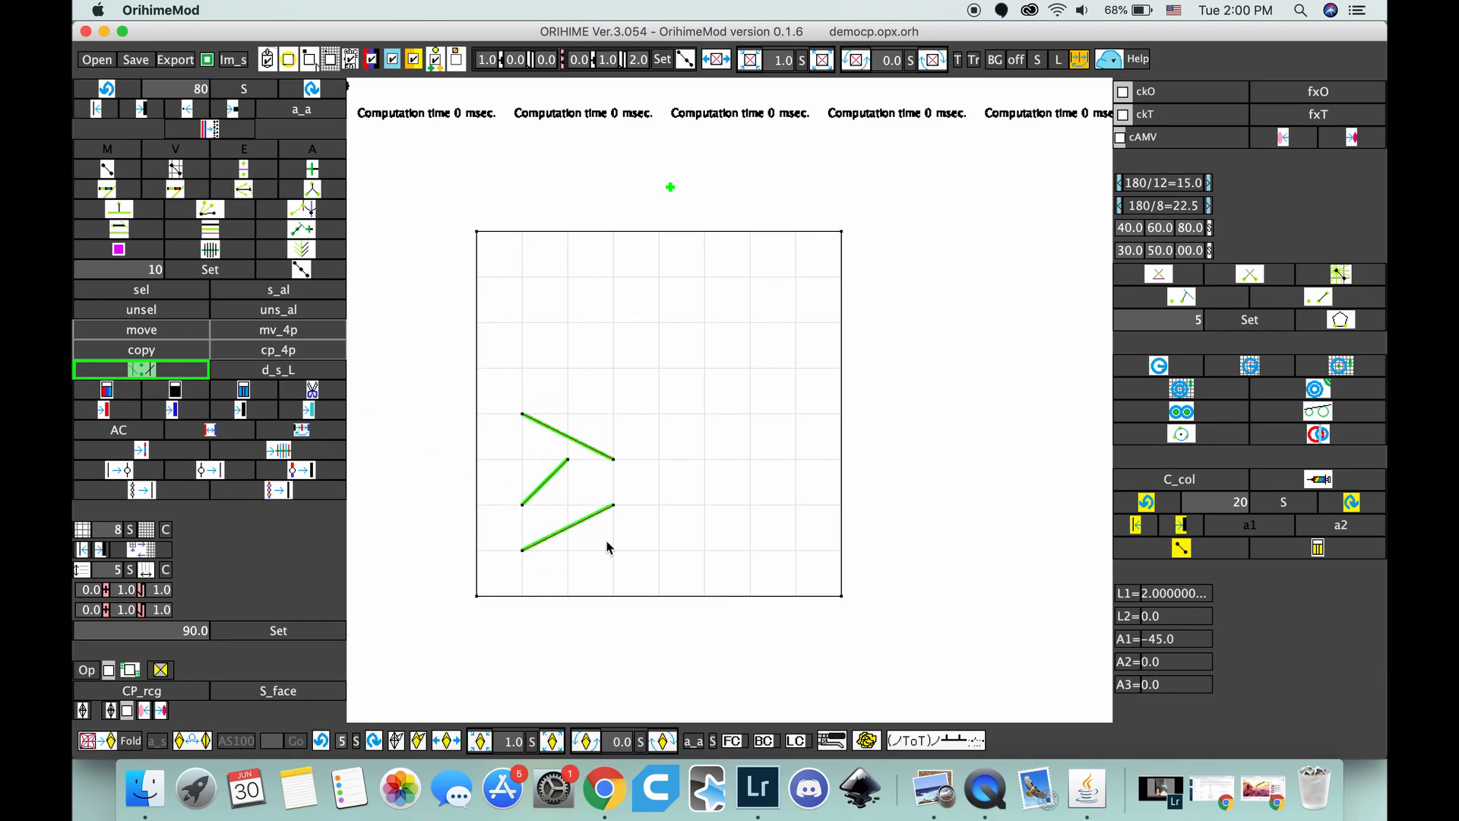
{"action": "left_click", "coordinate": [151, 370]}
{"action": "left_click", "coordinate": [842, 597]}
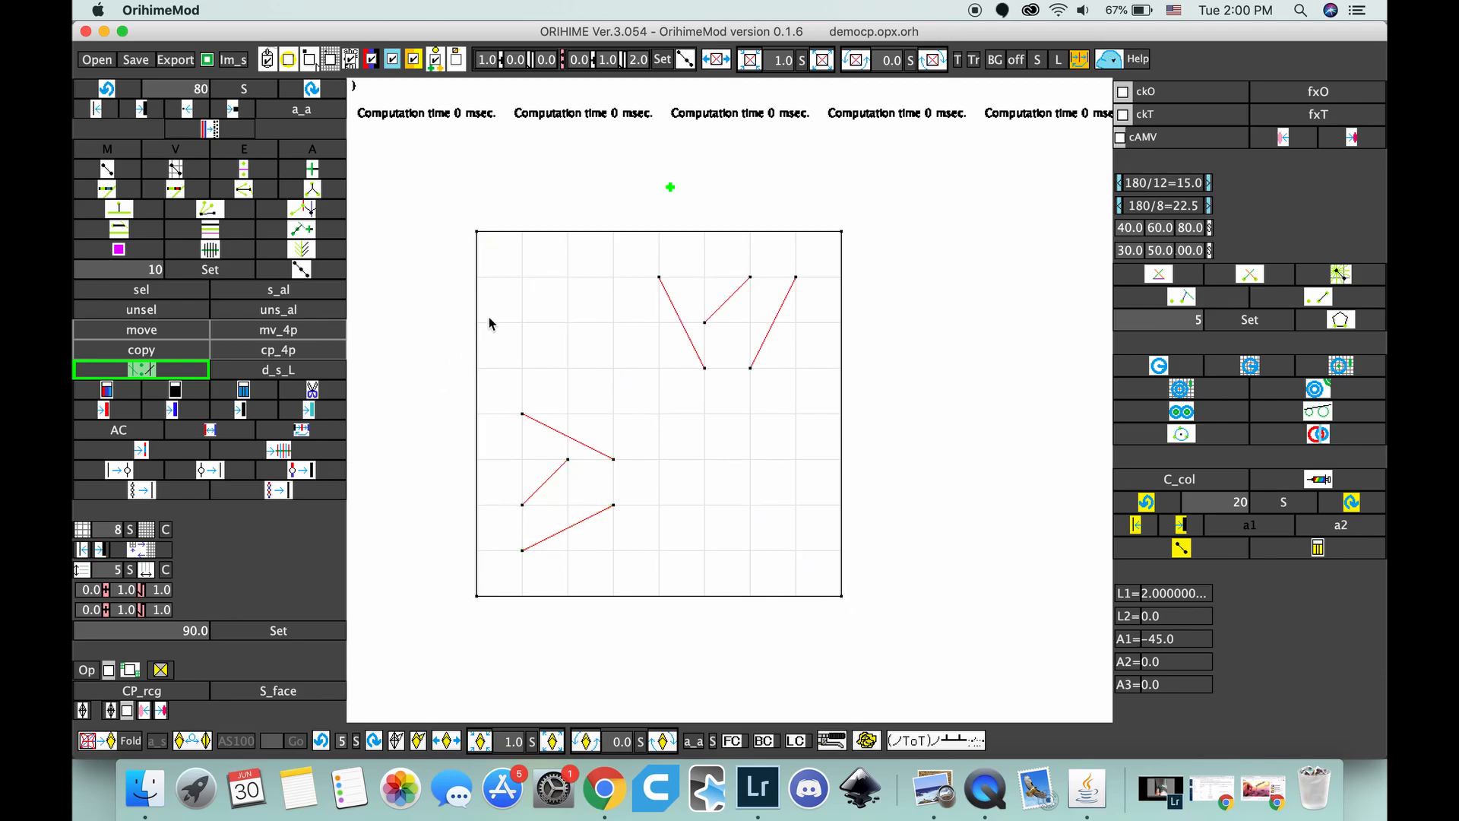
{"action": "left_click_drag", "start_coordinate": [515, 257], "coordinate": [784, 553]}
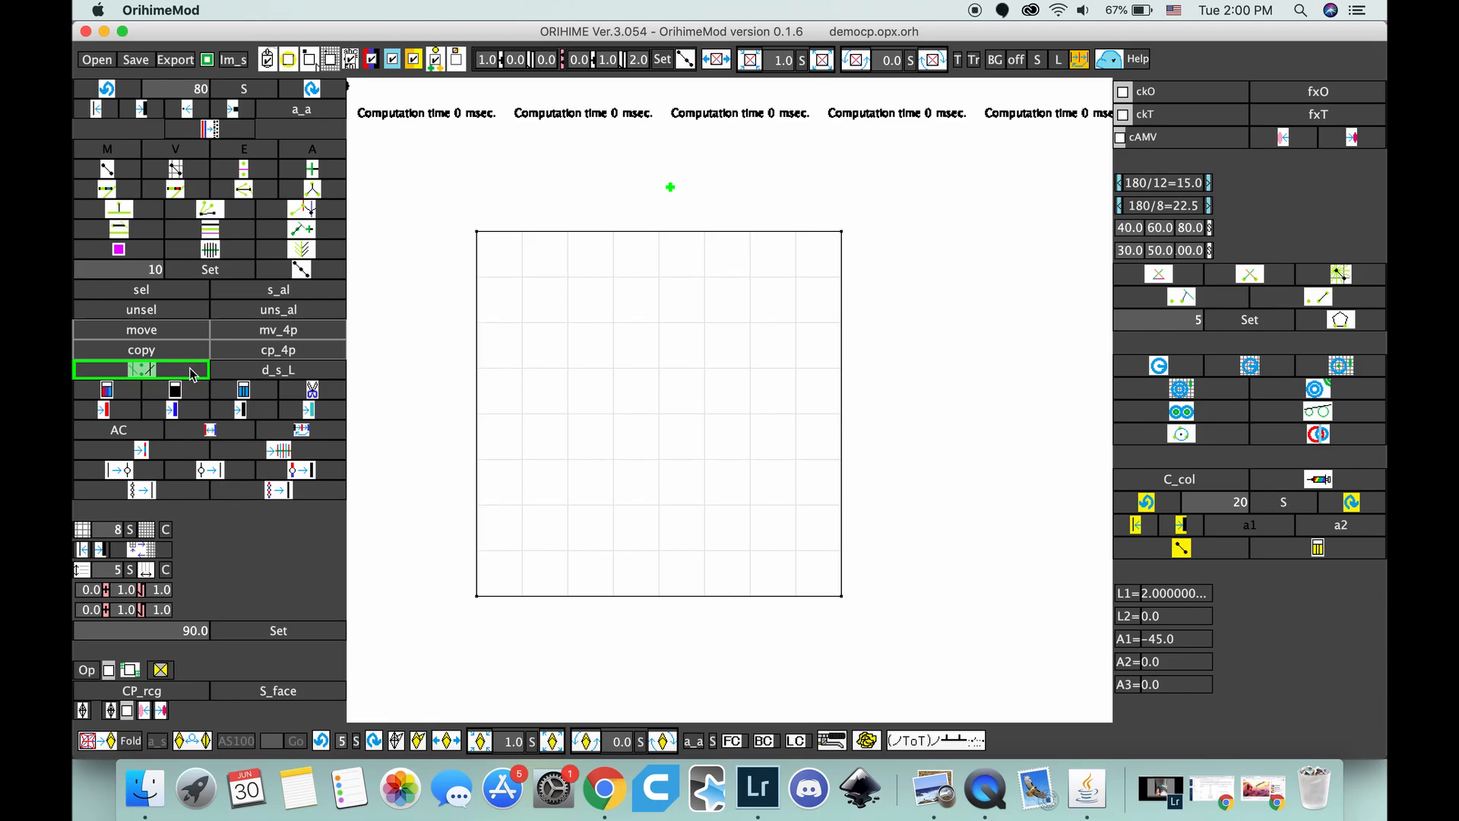
{"action": "left_click_drag", "start_coordinate": [573, 326], "coordinate": [621, 354]}
{"action": "left_click", "coordinate": [161, 296]}
{"action": "left_click_drag", "start_coordinate": [568, 413], "coordinate": [653, 459]}
{"action": "left_click", "coordinate": [107, 88]}
{"action": "left_click", "coordinate": [111, 89]}
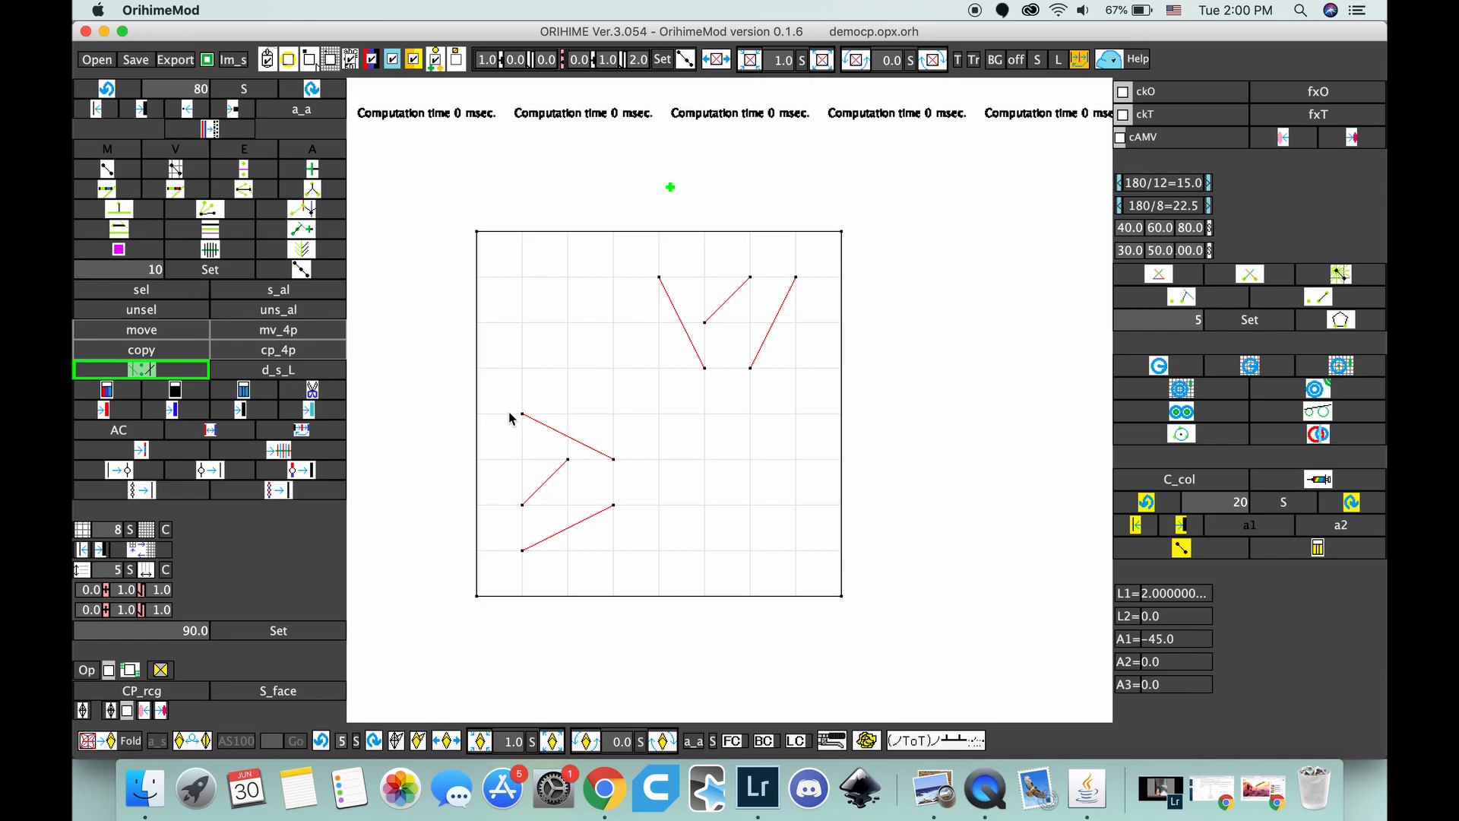
Step: Select and delete the three original creases in the lower-left part of the square
{"action": "left_click_drag", "start_coordinate": [582, 371], "coordinate": [627, 481]}
{"action": "left_click_drag", "start_coordinate": [494, 435], "coordinate": [600, 563]}
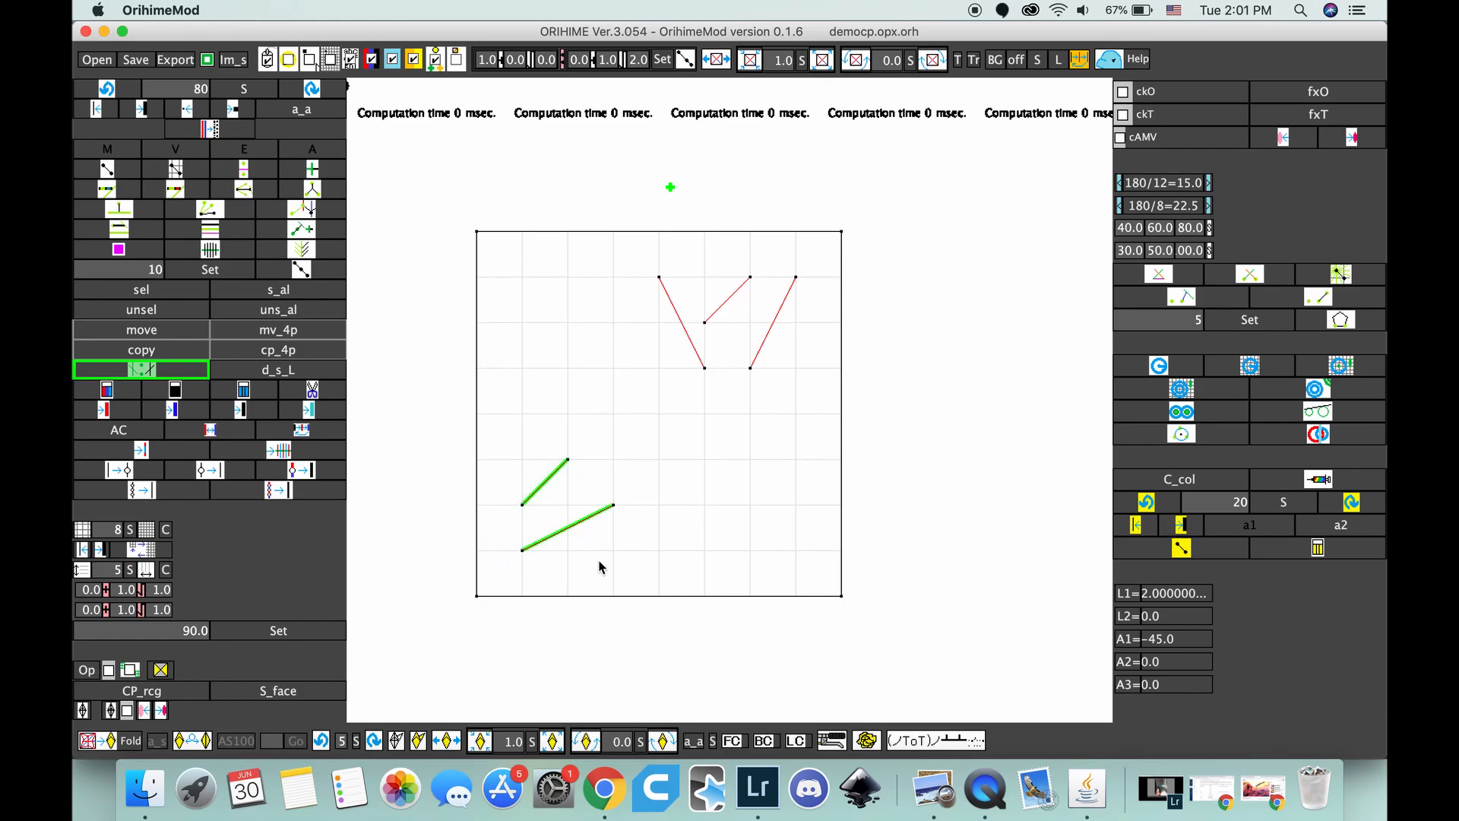
{"action": "left_click", "coordinate": [271, 371]}
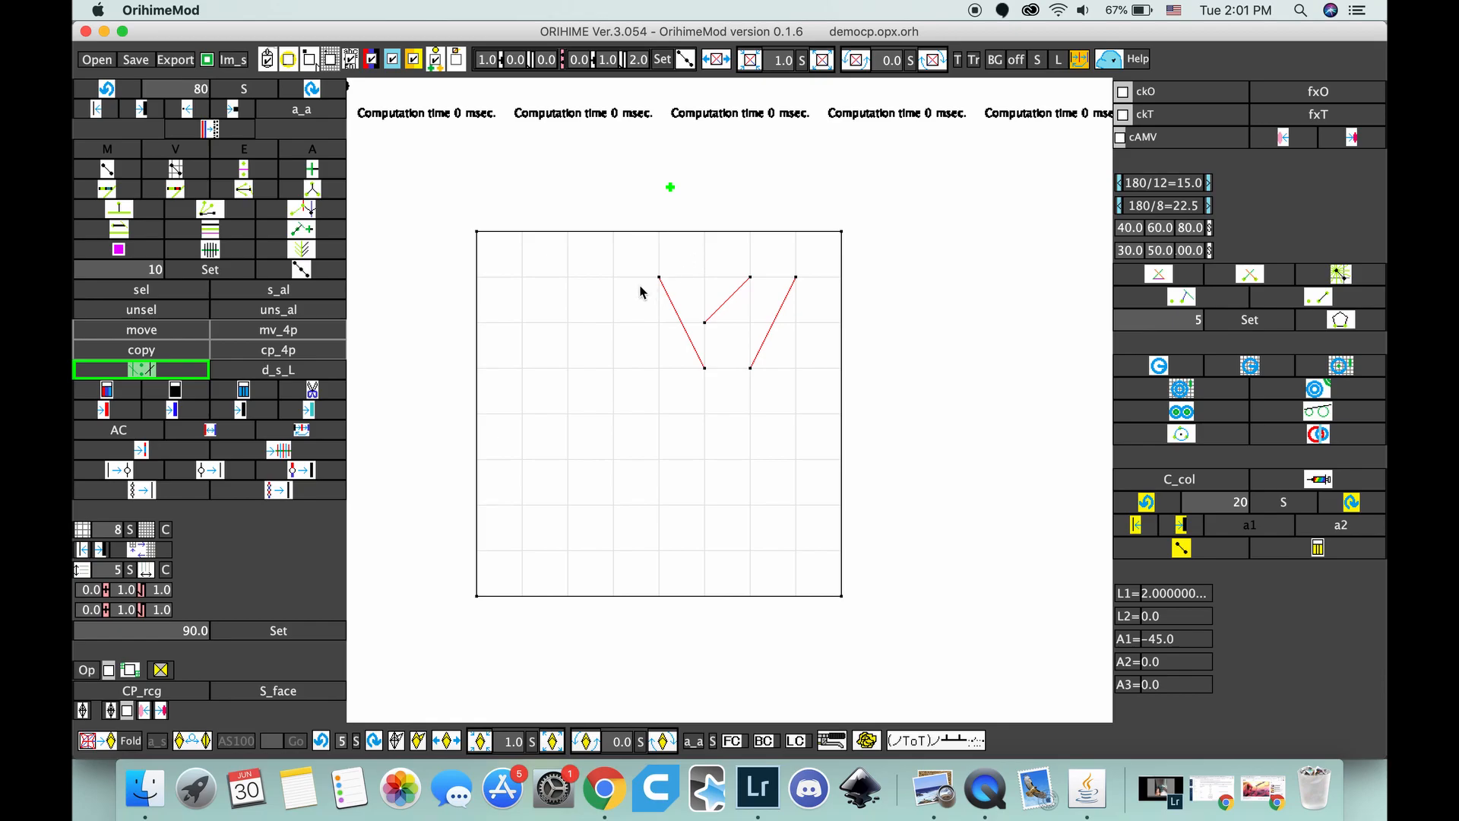
Step: Erase the three reflected creases in the upper-right part and the square's top edge
{"action": "left_click_drag", "start_coordinate": [697, 190], "coordinate": [810, 401]}
{"action": "left_click_drag", "start_coordinate": [659, 194], "coordinate": [813, 391]}
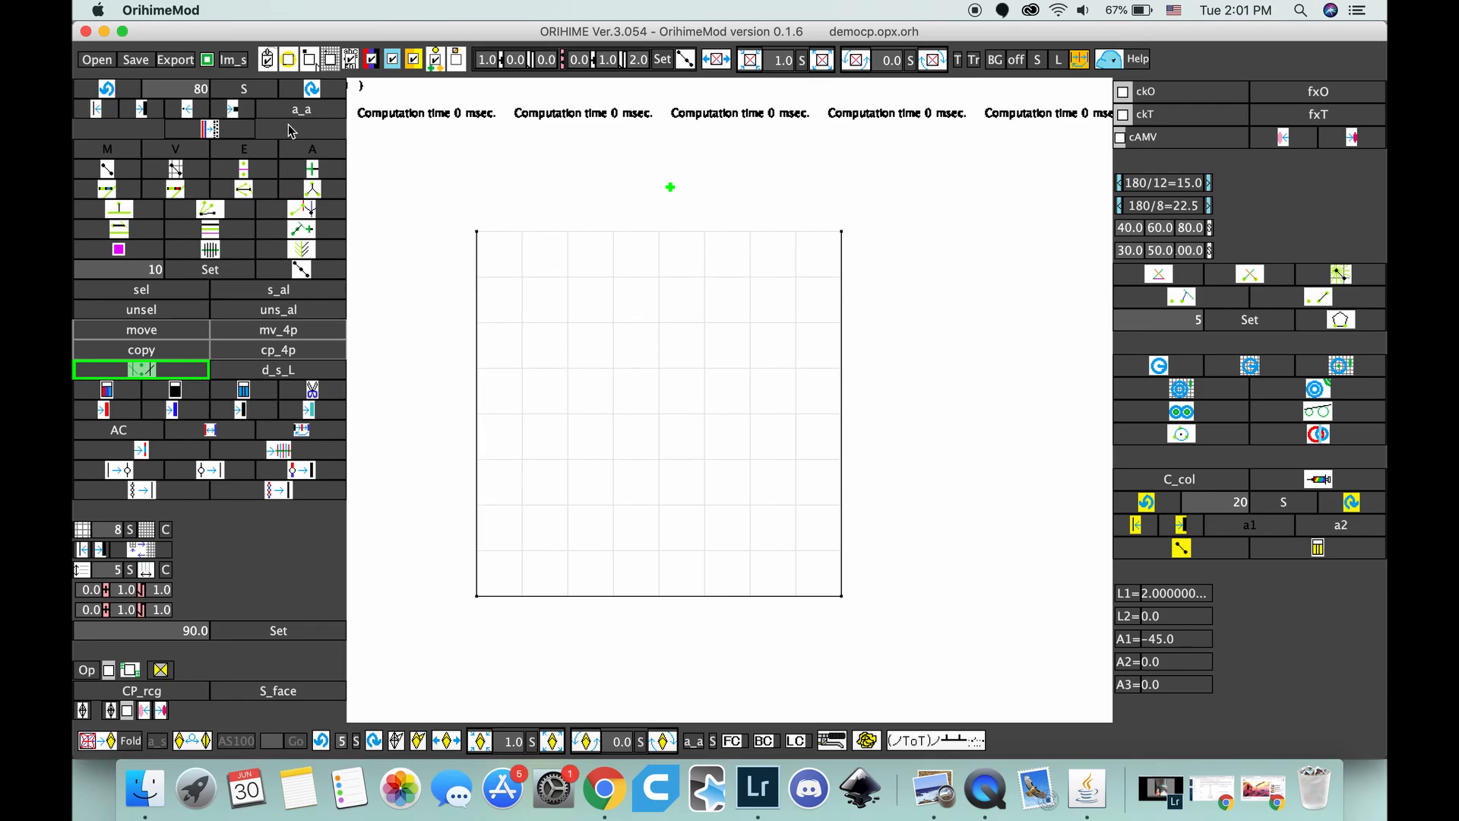
Step: Draw a long diagonal mountain crease across the square's middle and a shorter one crossing it at a right angle
{"action": "left_click_drag", "start_coordinate": [581, 341], "coordinate": [813, 559]}
{"action": "left_click_drag", "start_coordinate": [568, 330], "coordinate": [797, 552]}
{"action": "left_click_drag", "start_coordinate": [659, 459], "coordinate": [750, 371]}
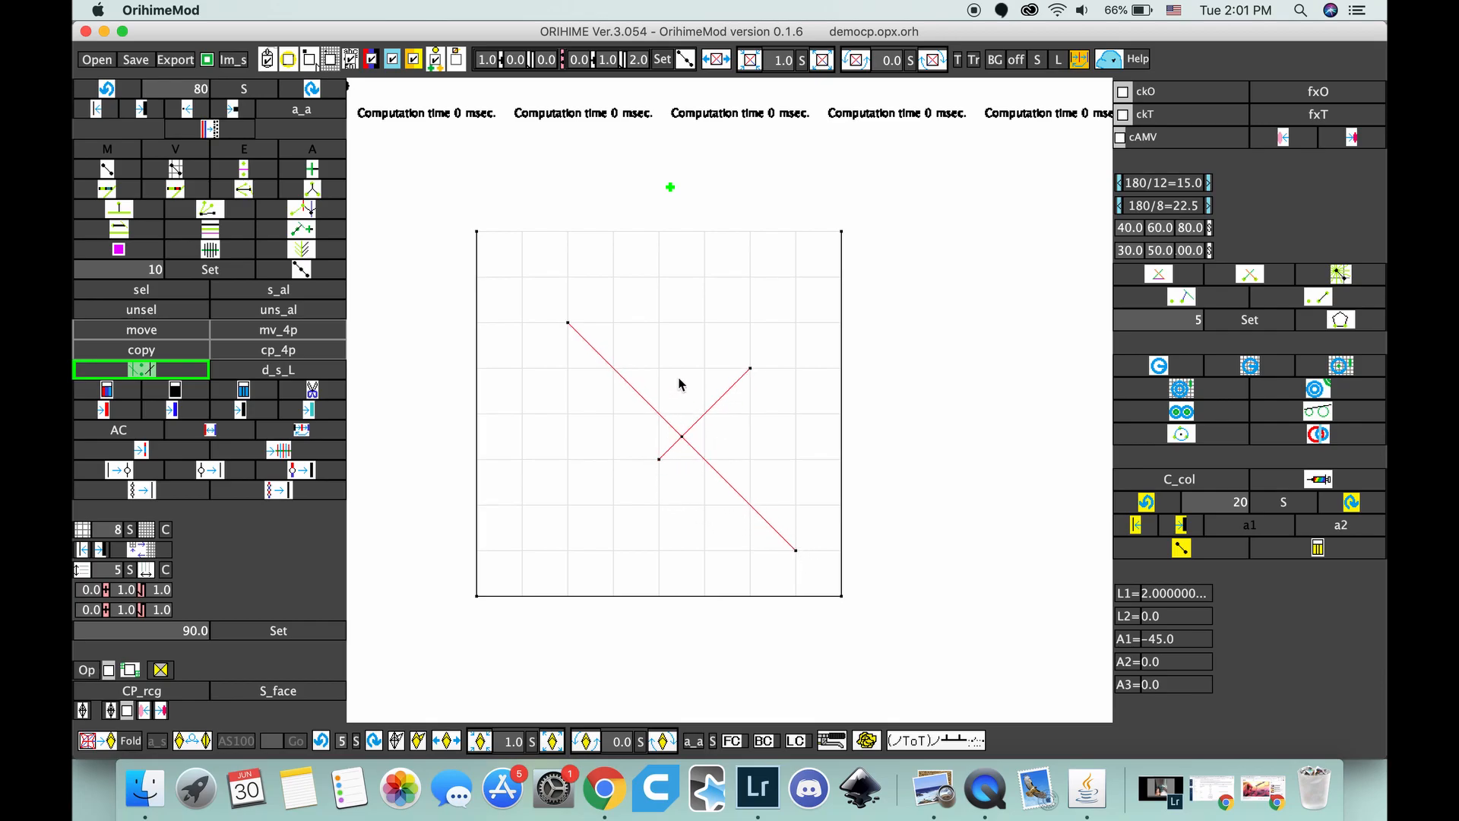
Step: Draw a mountain crease between the square's top corners in place of the missing top edge
{"action": "mouse_move", "coordinate": [659, 368]}
{"action": "left_mouse_down"}
{"action": "mouse_move", "coordinate": [709, 472]}
{"action": "mouse_move", "coordinate": [707, 507]}
{"action": "mouse_move", "coordinate": [785, 408]}
{"action": "mouse_move", "coordinate": [714, 459]}
{"action": "mouse_move", "coordinate": [803, 419]}
{"action": "left_mouse_up"}
{"action": "left_click_drag", "start_coordinate": [422, 196], "coordinate": [962, 670]}
{"action": "left_click_drag", "start_coordinate": [476, 232], "coordinate": [842, 237]}
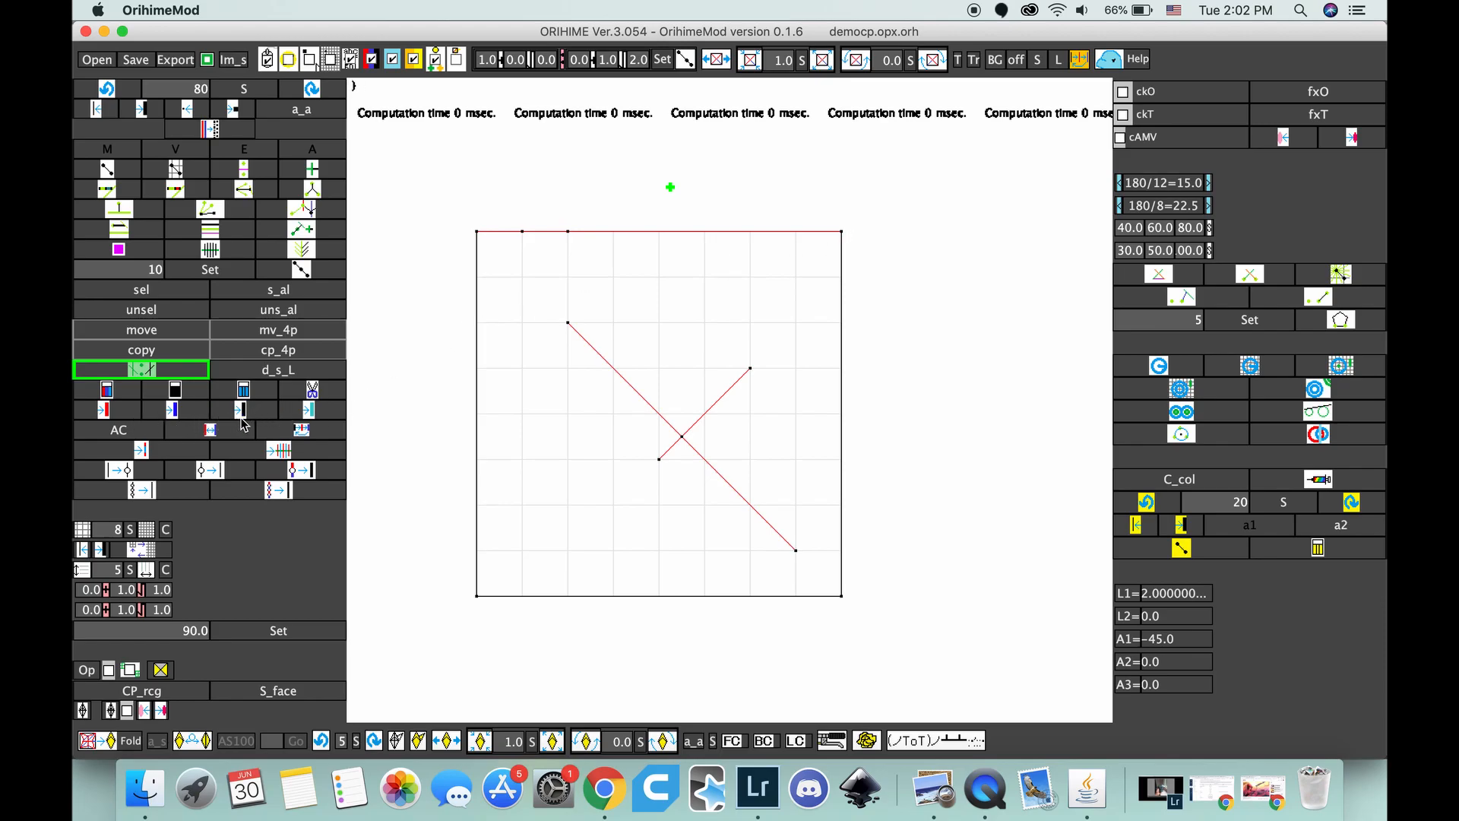
Step: Change the square's right edge to a mountain crease and the two crossing diagonal creases to valley creases
{"action": "left_click", "coordinate": [105, 410]}
{"action": "left_click", "coordinate": [869, 304]}
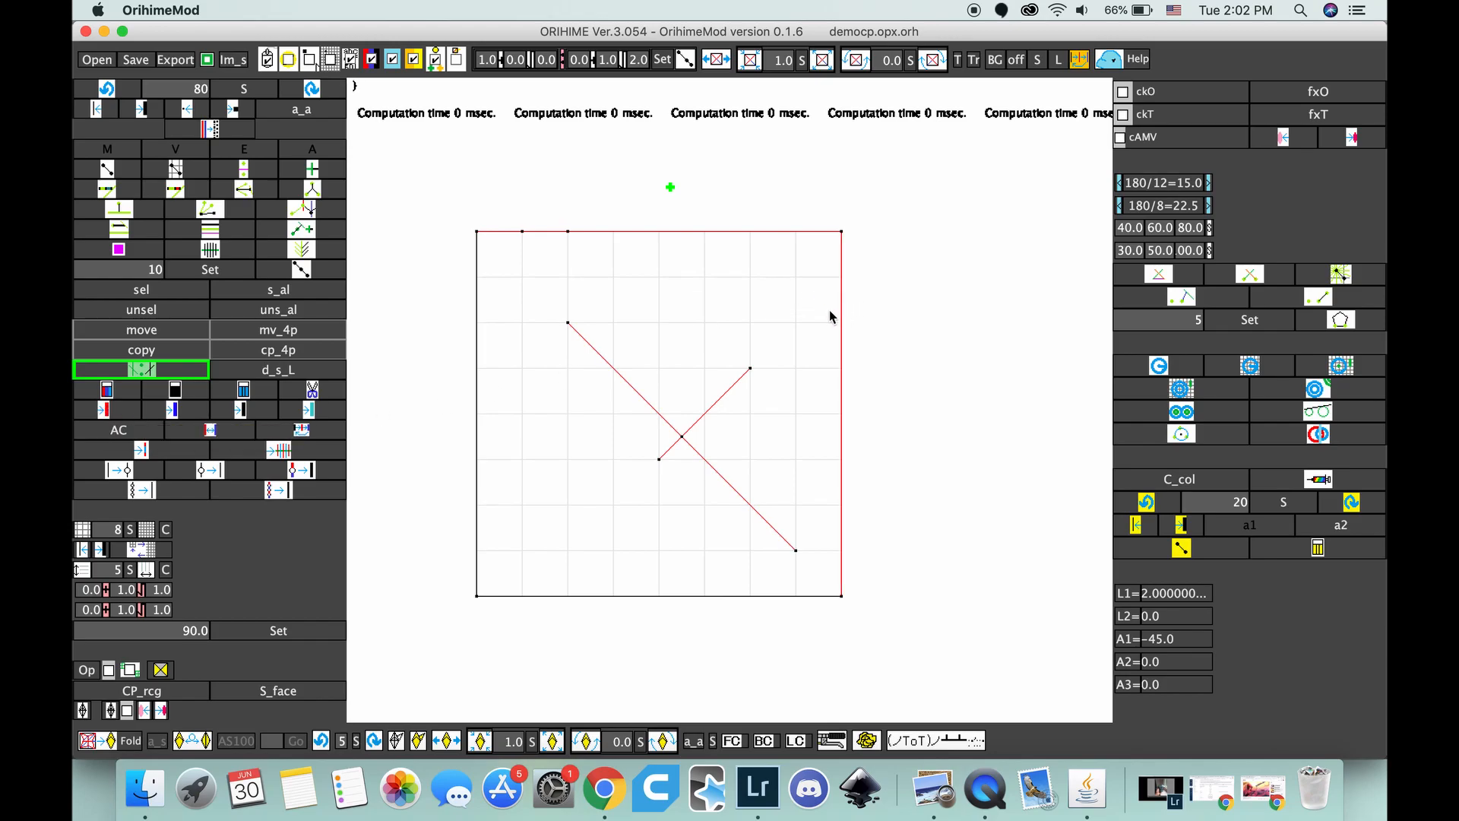
{"action": "left_click_drag", "start_coordinate": [601, 406], "coordinate": [775, 498]}
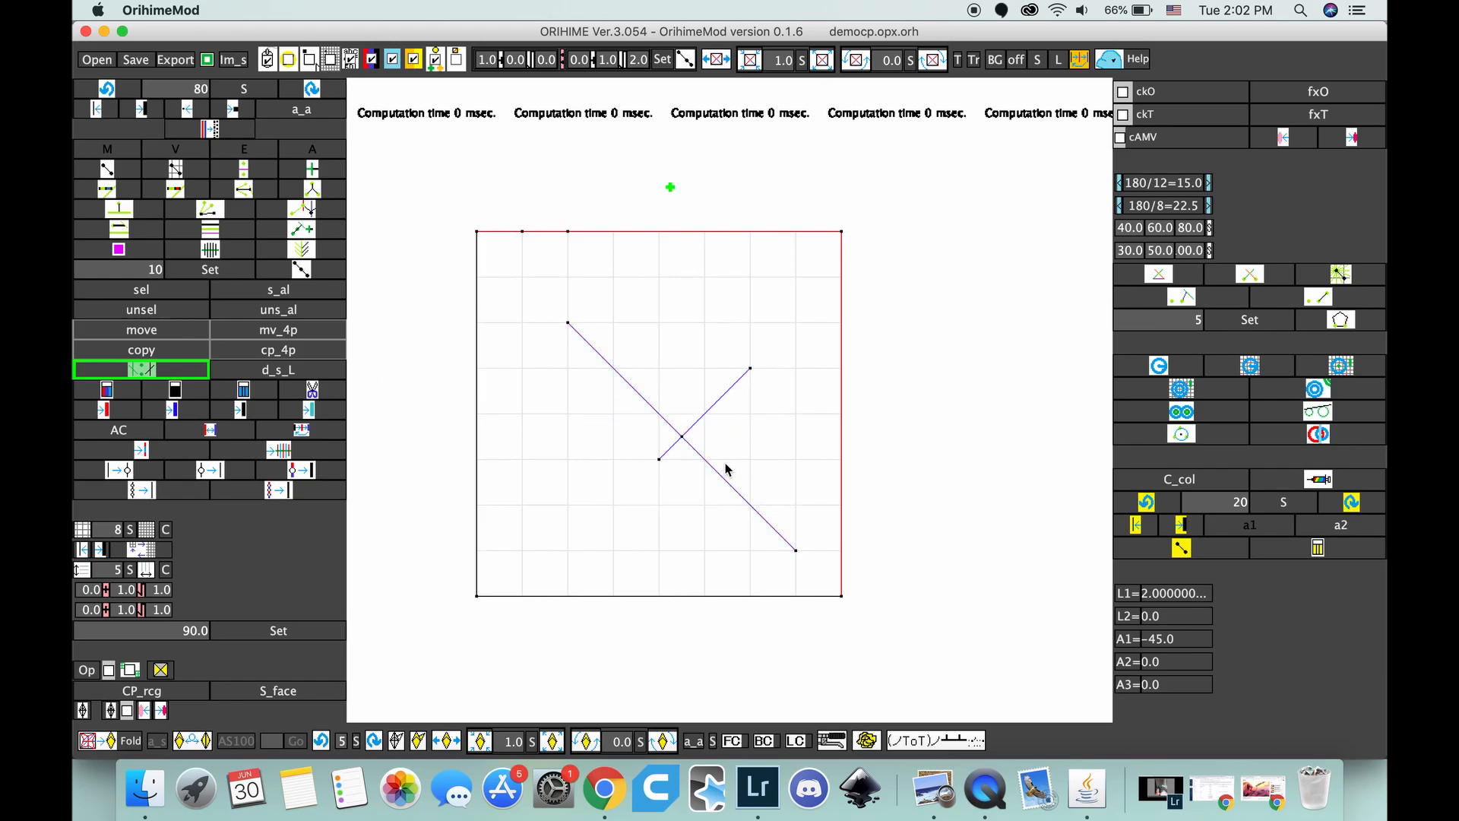
Step: Change the square's top and right edges from mountain creases to black edge lines
{"action": "left_click", "coordinate": [244, 408]}
{"action": "left_click_drag", "start_coordinate": [495, 219], "coordinate": [735, 254]}
{"action": "left_click", "coordinate": [856, 308]}
{"action": "left_click_drag", "start_coordinate": [854, 306], "coordinate": [814, 319]}
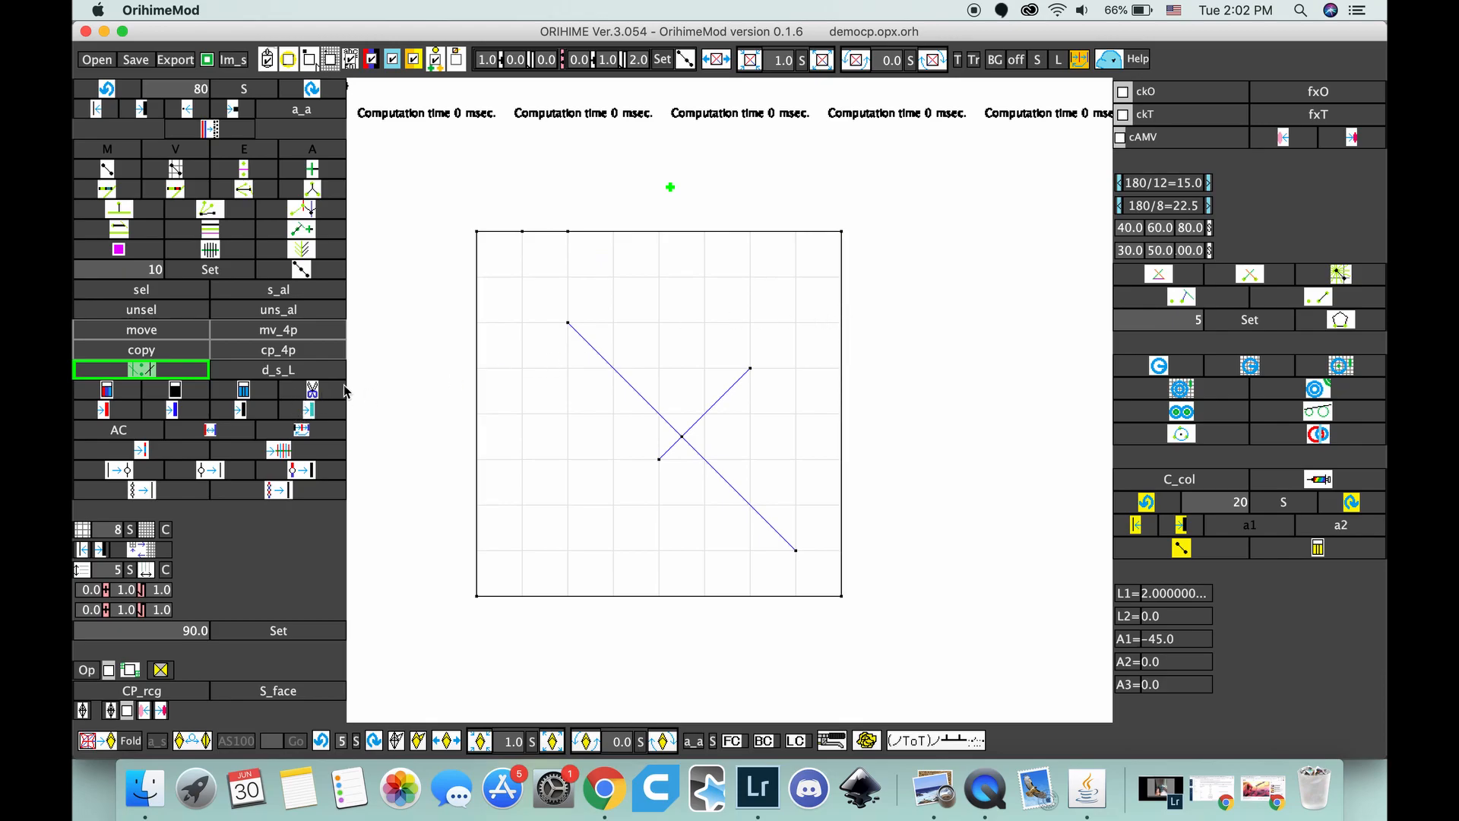
Step: Try further line conversions on the square's top edge and the crossing diagonals, and clear the creases from inside the square
{"action": "left_click_drag", "start_coordinate": [645, 218], "coordinate": [652, 253]}
{"action": "left_click", "coordinate": [106, 88]}
{"action": "left_click_drag", "start_coordinate": [648, 410], "coordinate": [729, 418]}
{"action": "left_click", "coordinate": [713, 400]}
{"action": "left_click", "coordinate": [716, 407]}
{"action": "left_click_drag", "start_coordinate": [705, 536], "coordinate": [709, 383]}
{"action": "left_click_drag", "start_coordinate": [705, 549], "coordinate": [708, 354]}
{"action": "left_click_drag", "start_coordinate": [492, 260], "coordinate": [741, 263]}
{"action": "key", "text": "ctrl+z"}
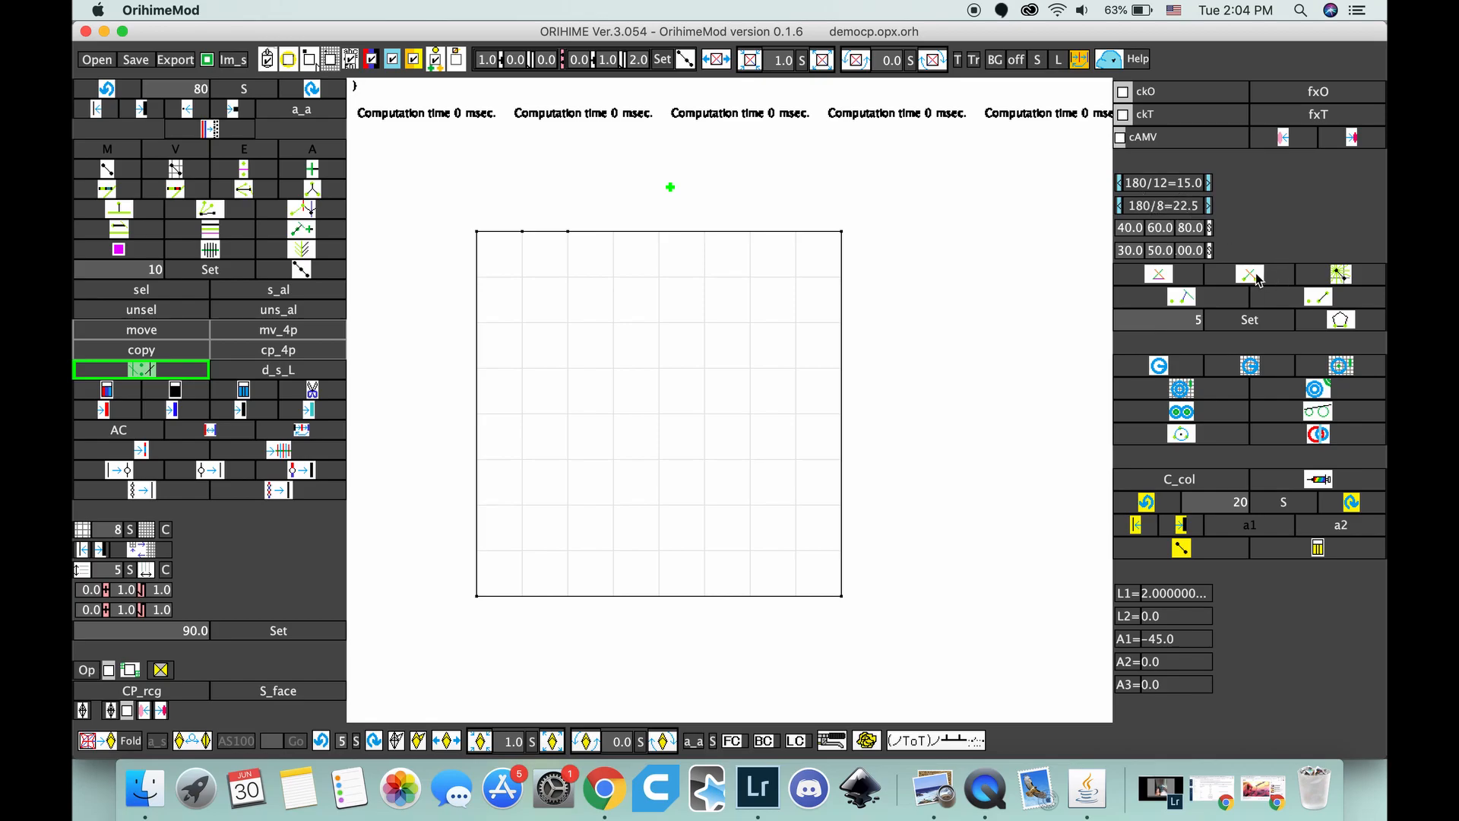
Step: Draw a regular pentagon on a one-cell horizontal side in the square's upper middle
{"action": "left_click", "coordinate": [1336, 320]}
{"action": "left_click", "coordinate": [1335, 320]}
{"action": "left_click", "coordinate": [659, 323]}
{"action": "left_click", "coordinate": [706, 325]}
Step: Draw a regular polygon with the side count set to 7 near the square's middle, and erase both polygons
{"action": "double_click", "coordinate": [1196, 319]}
{"action": "type", "text": "7"}
{"action": "left_click_drag", "start_coordinate": [614, 413], "coordinate": [614, 414]}
{"action": "left_click_drag", "start_coordinate": [536, 326], "coordinate": [731, 547]}
{"action": "left_click_drag", "start_coordinate": [681, 314], "coordinate": [701, 356]}
Step: Draw two pairs of mountain creases meeting at 22.5-degree guide intersections, one above a two-cell horizontal base and one beside its right-hand crease
{"action": "left_click", "coordinate": [568, 414]}
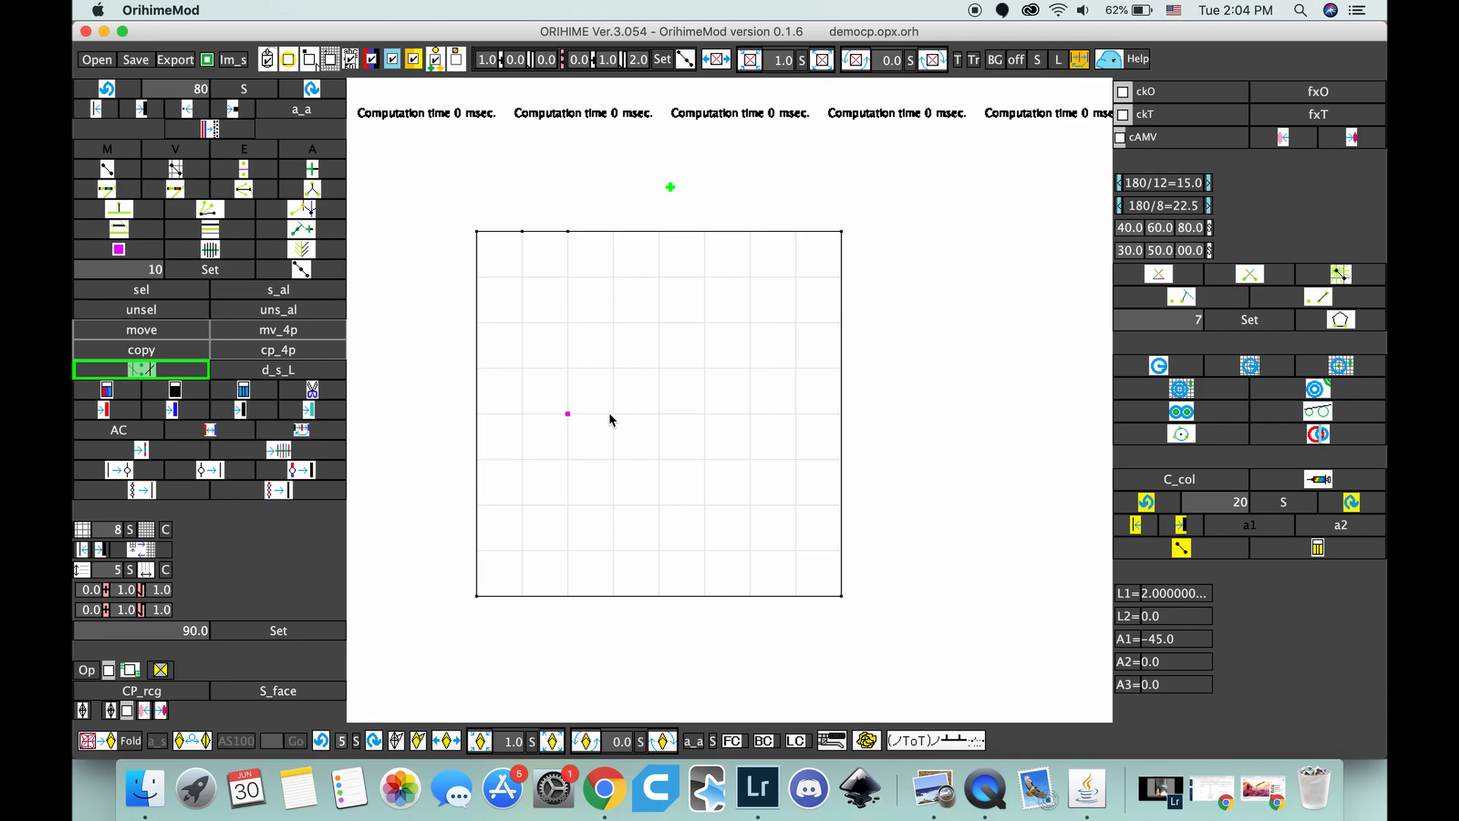
{"action": "left_click", "coordinate": [659, 414]}
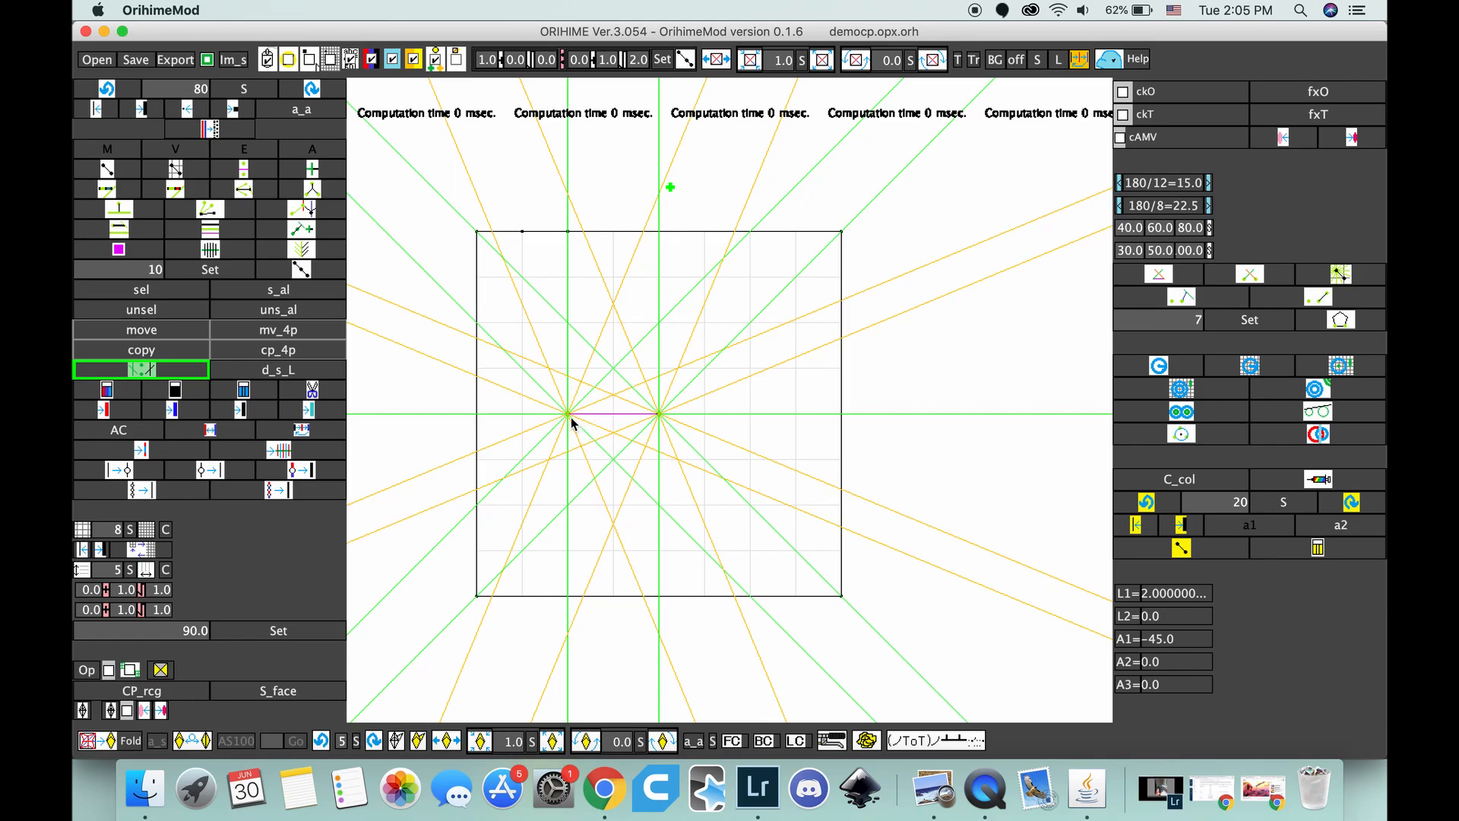
{"action": "left_click", "coordinate": [613, 304]}
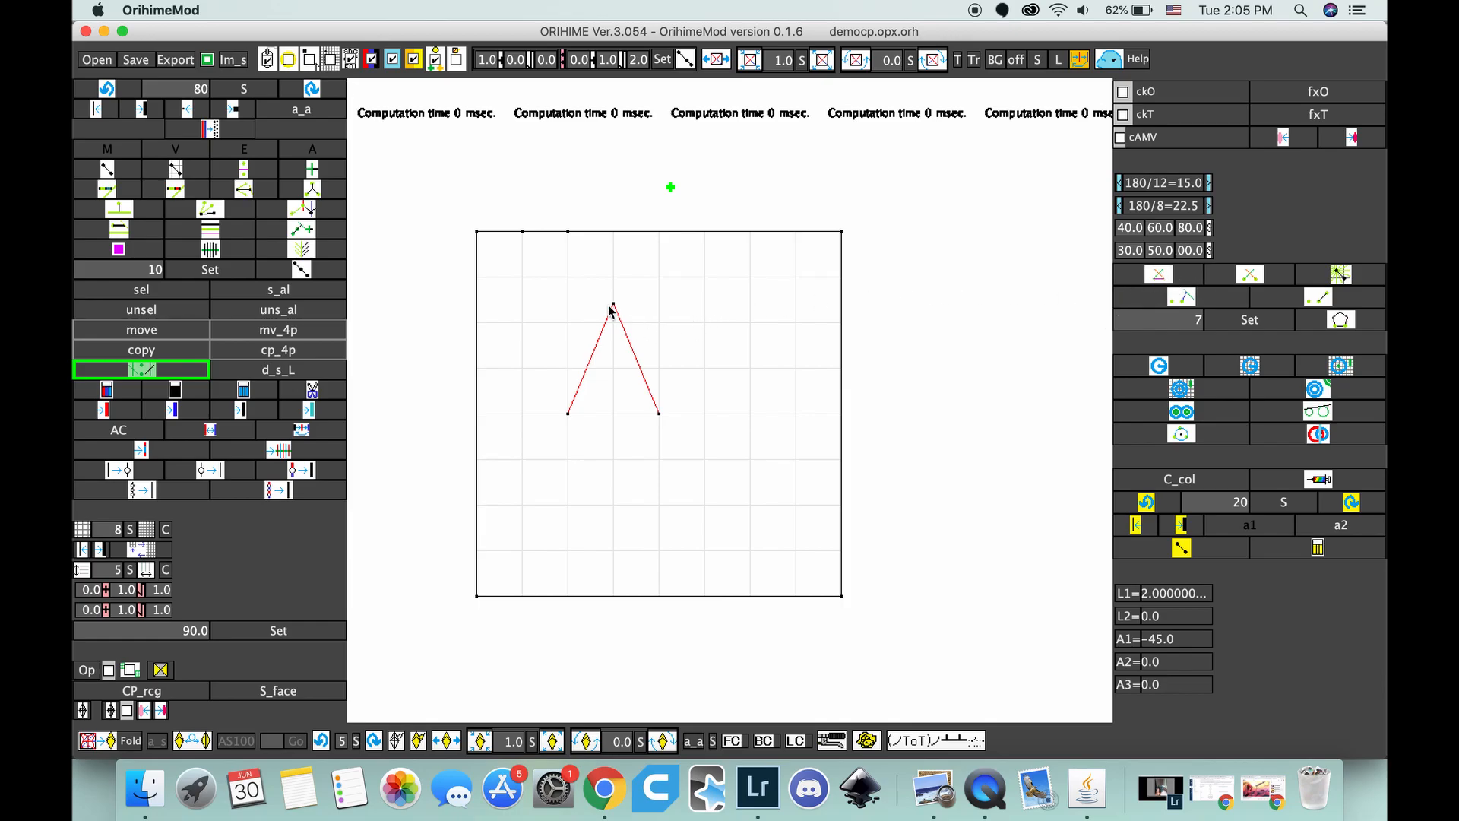
{"action": "left_click", "coordinate": [642, 374]}
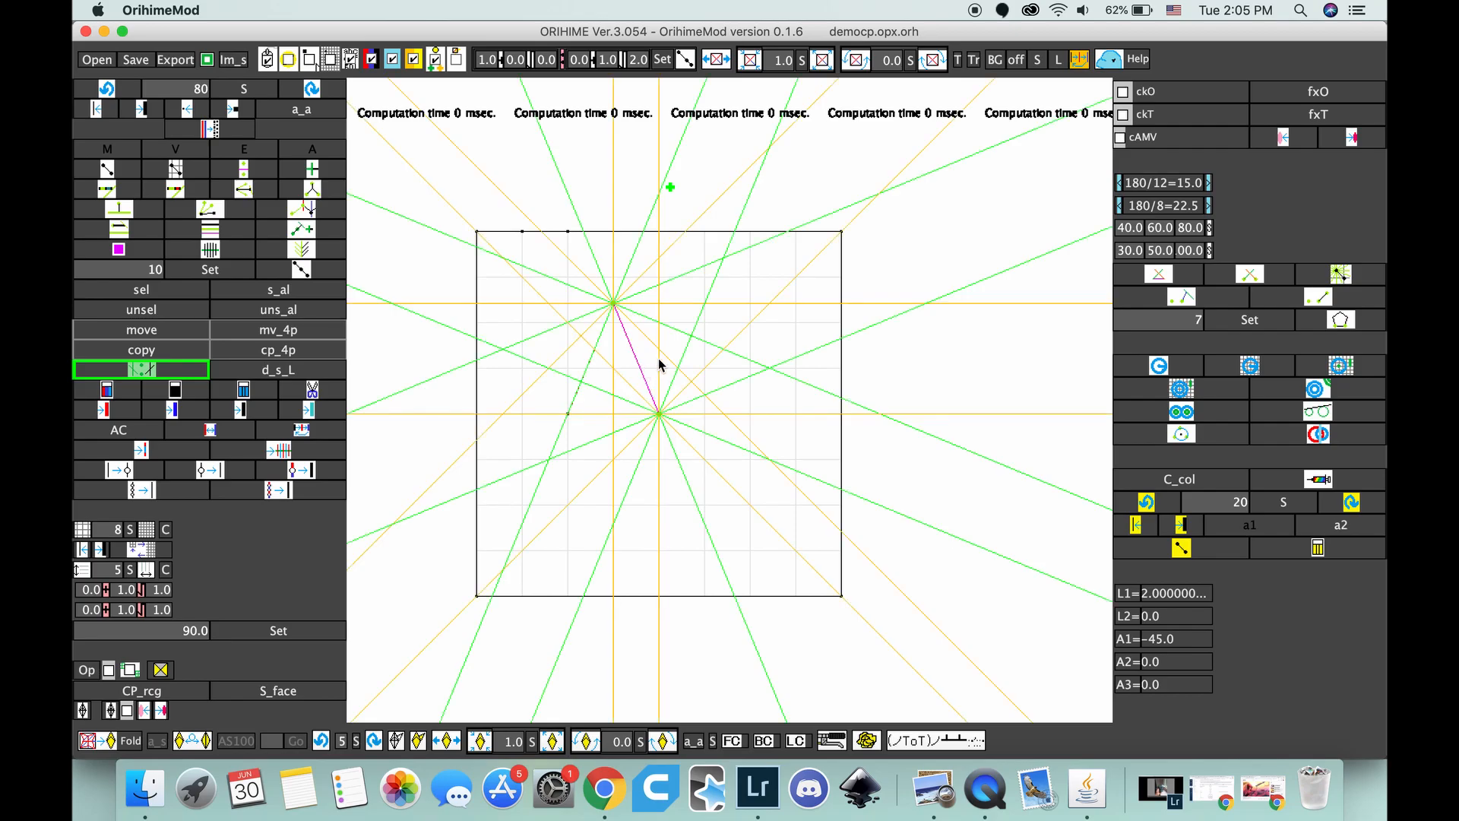
{"action": "left_click", "coordinate": [659, 349]}
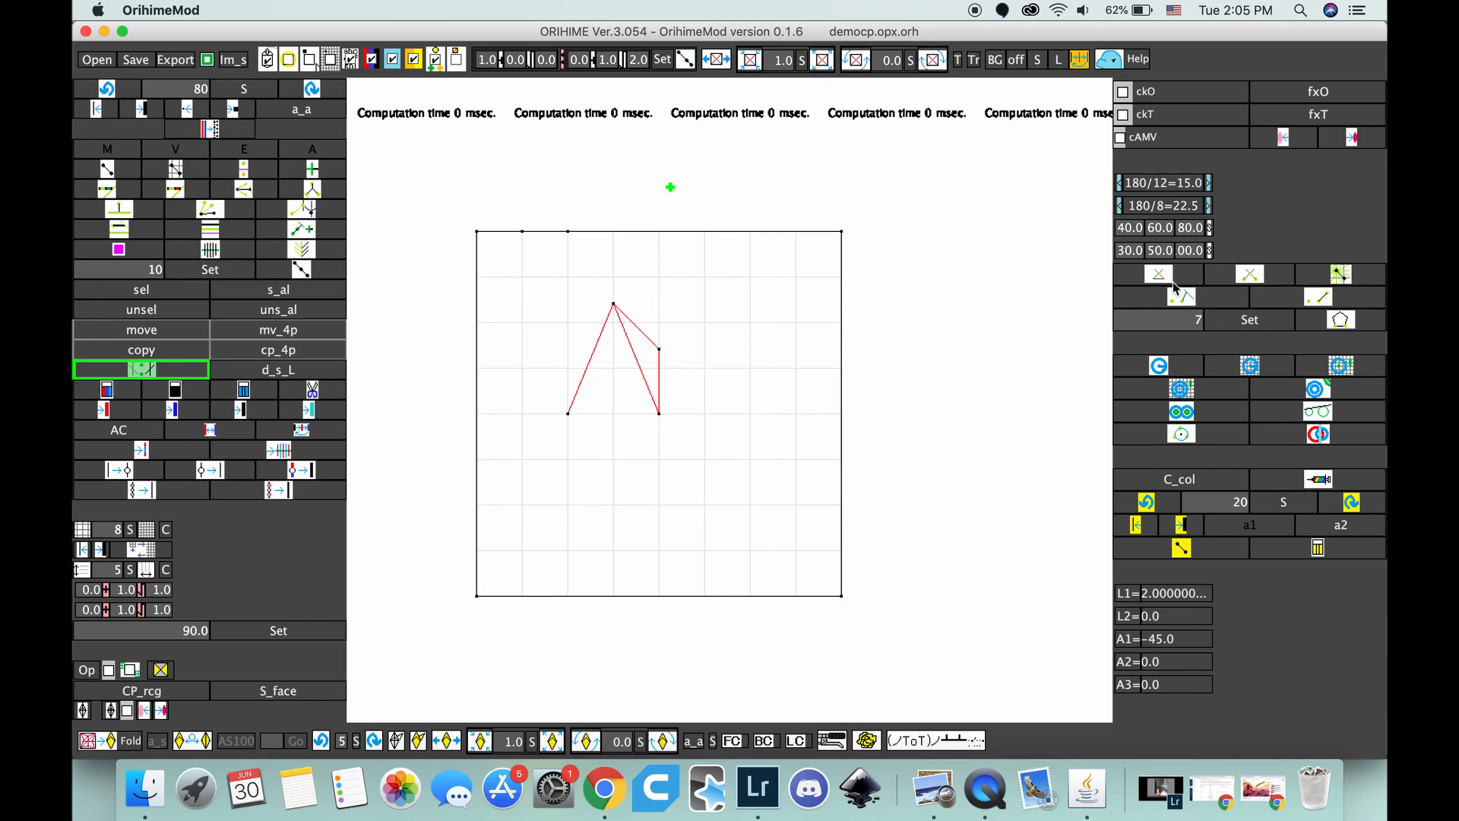
Step: Draw an angle-snapped mountain crease rising from the grid point above and right of the square's centre toward the right edge
{"action": "left_click", "coordinate": [1342, 278]}
{"action": "left_click_drag", "start_coordinate": [705, 322], "coordinate": [1368, 282]}
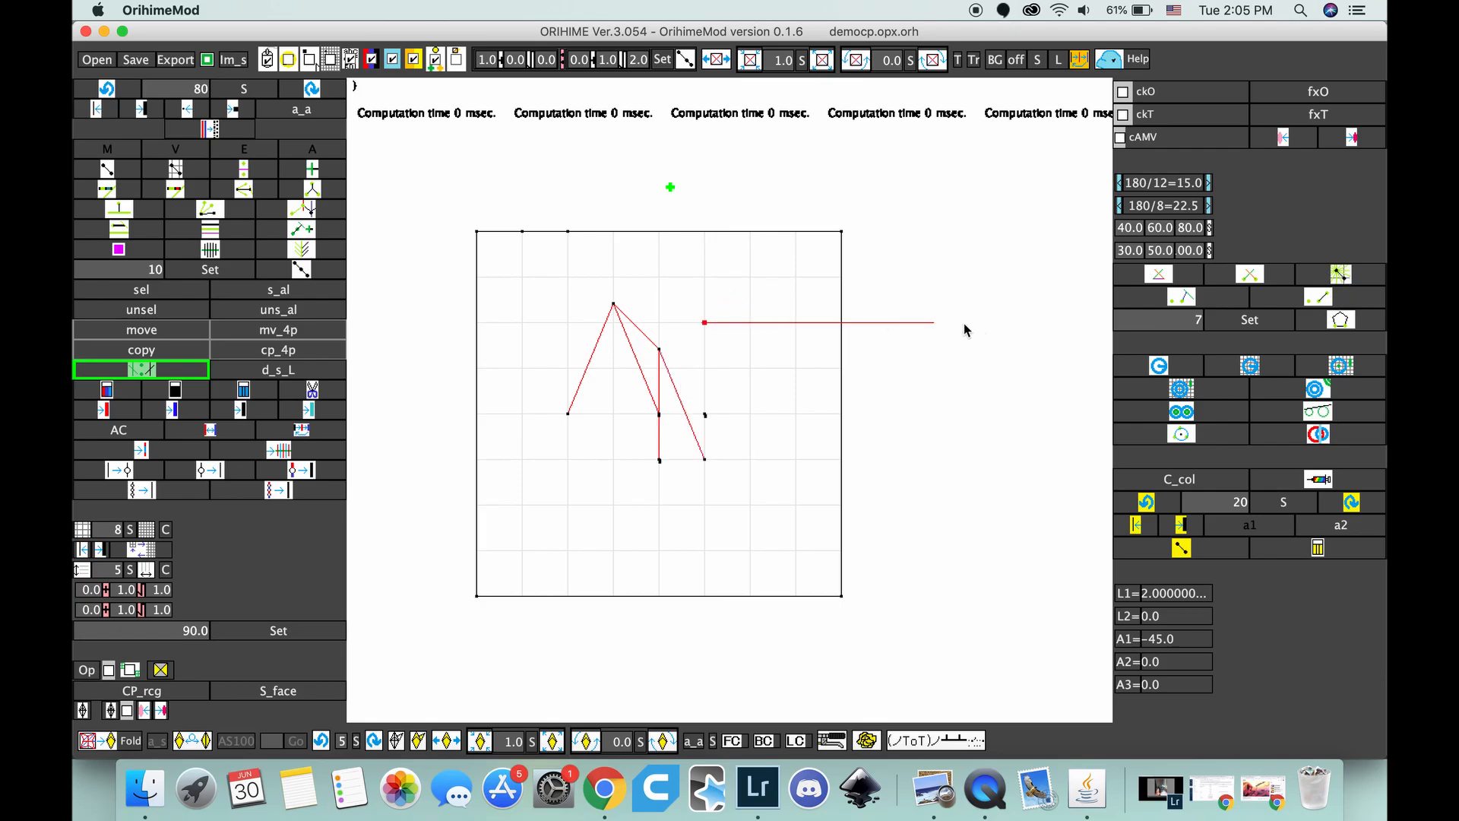
{"action": "left_click_drag", "start_coordinate": [1051, 329], "coordinate": [813, 289]}
Step: Draw a mountain crease from a grid point in the lower middle along a 22.5-degree guide to the square's left edge
{"action": "left_click", "coordinate": [613, 506]}
{"action": "left_click", "coordinate": [555, 483]}
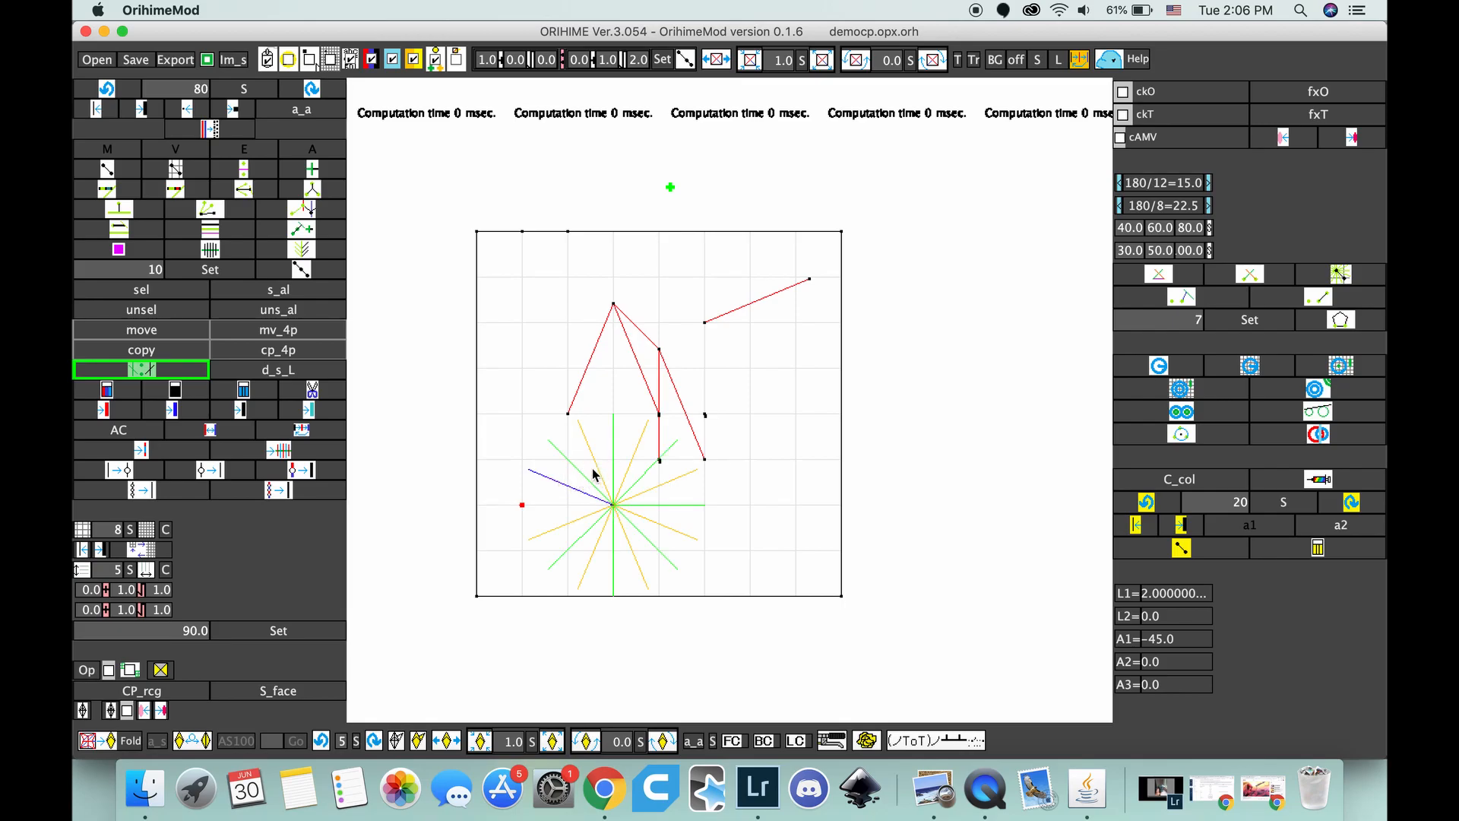
{"action": "left_click", "coordinate": [478, 394]}
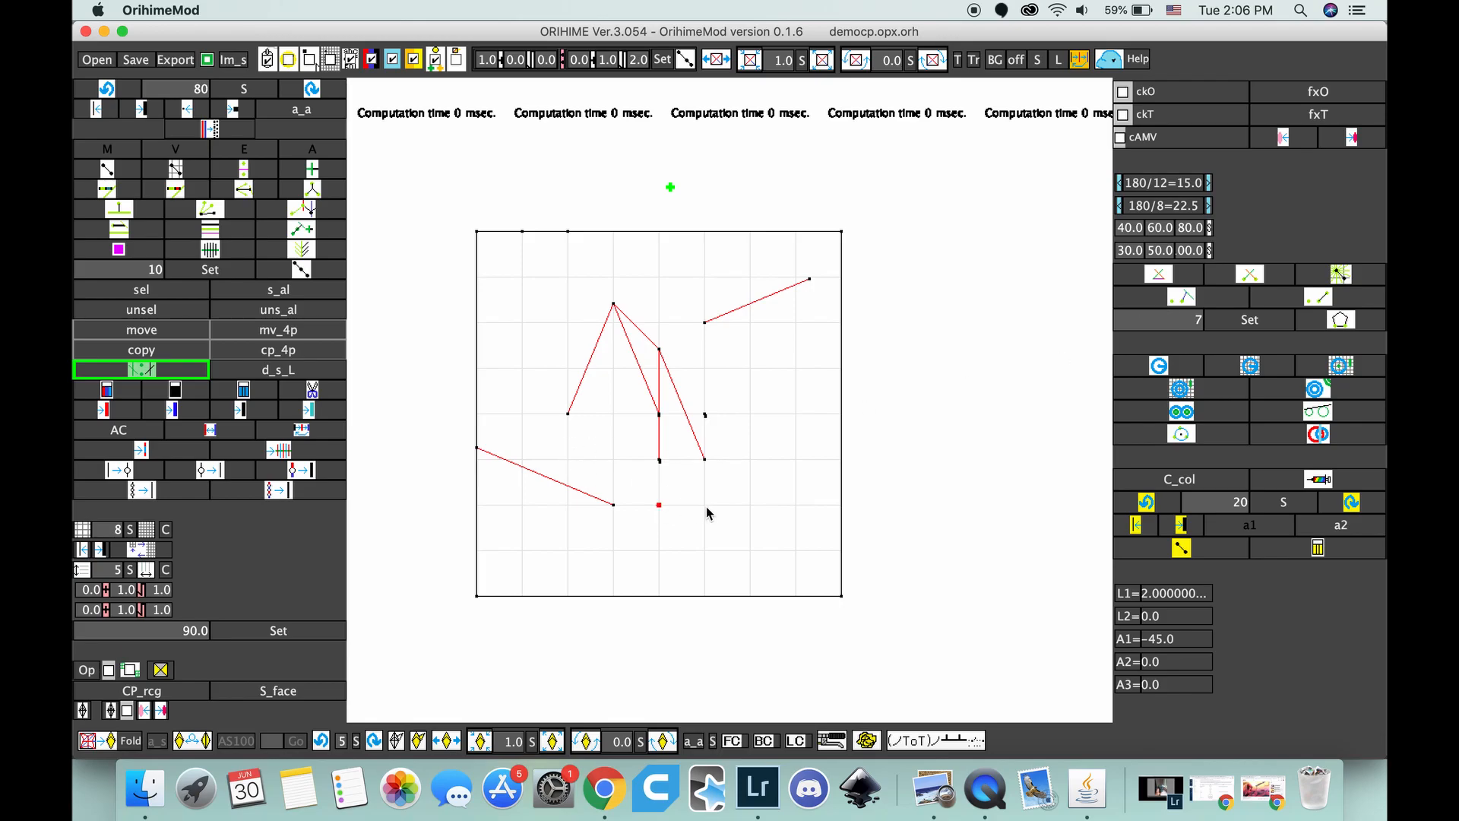
Step: Draw a long mountain crease from the lower-right grid point up and leftward along one of the rotated angle guides
{"action": "left_click", "coordinate": [750, 553]}
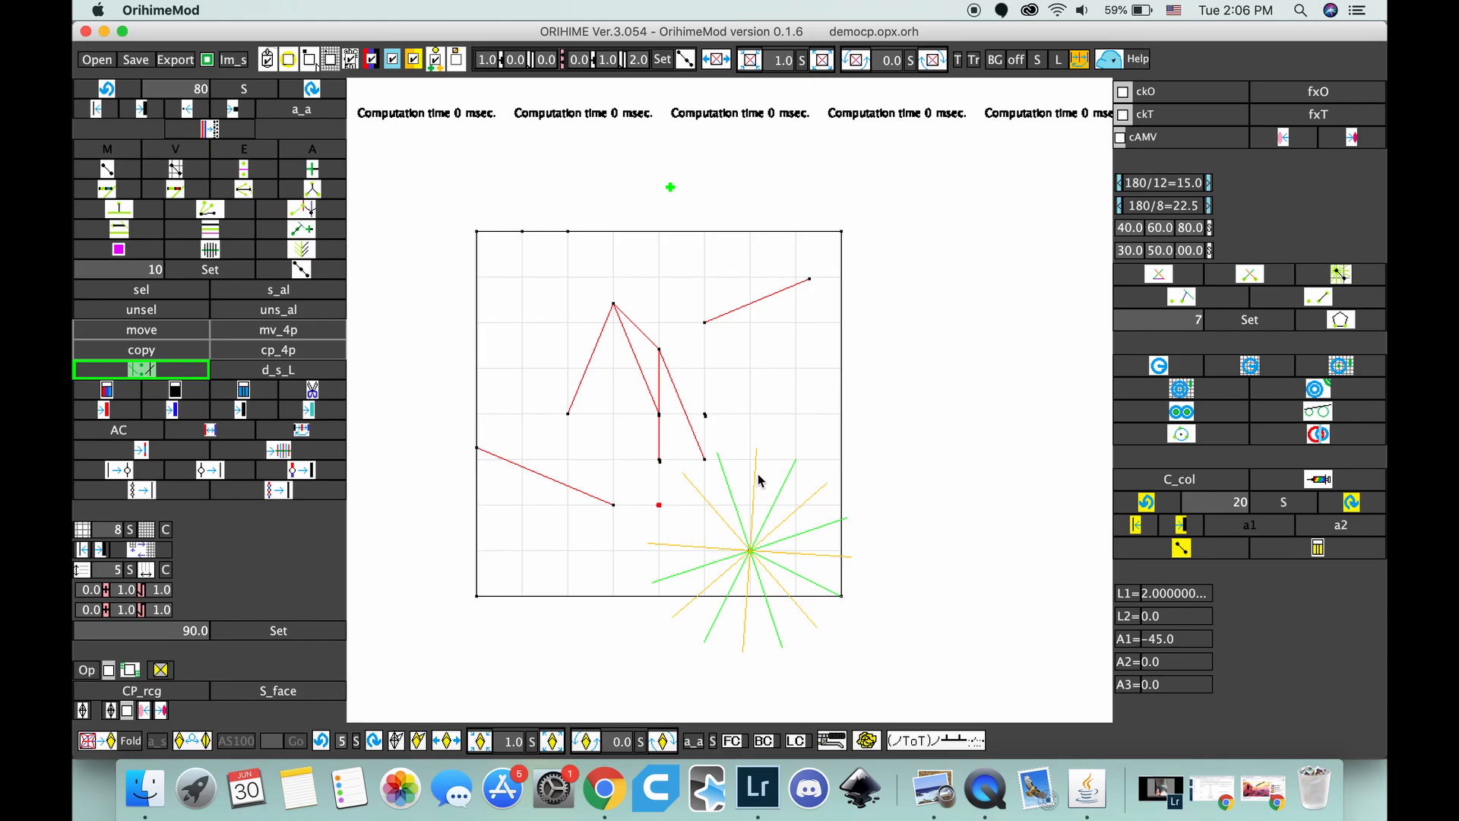
{"action": "left_click", "coordinate": [728, 484]}
{"action": "left_click", "coordinate": [723, 323]}
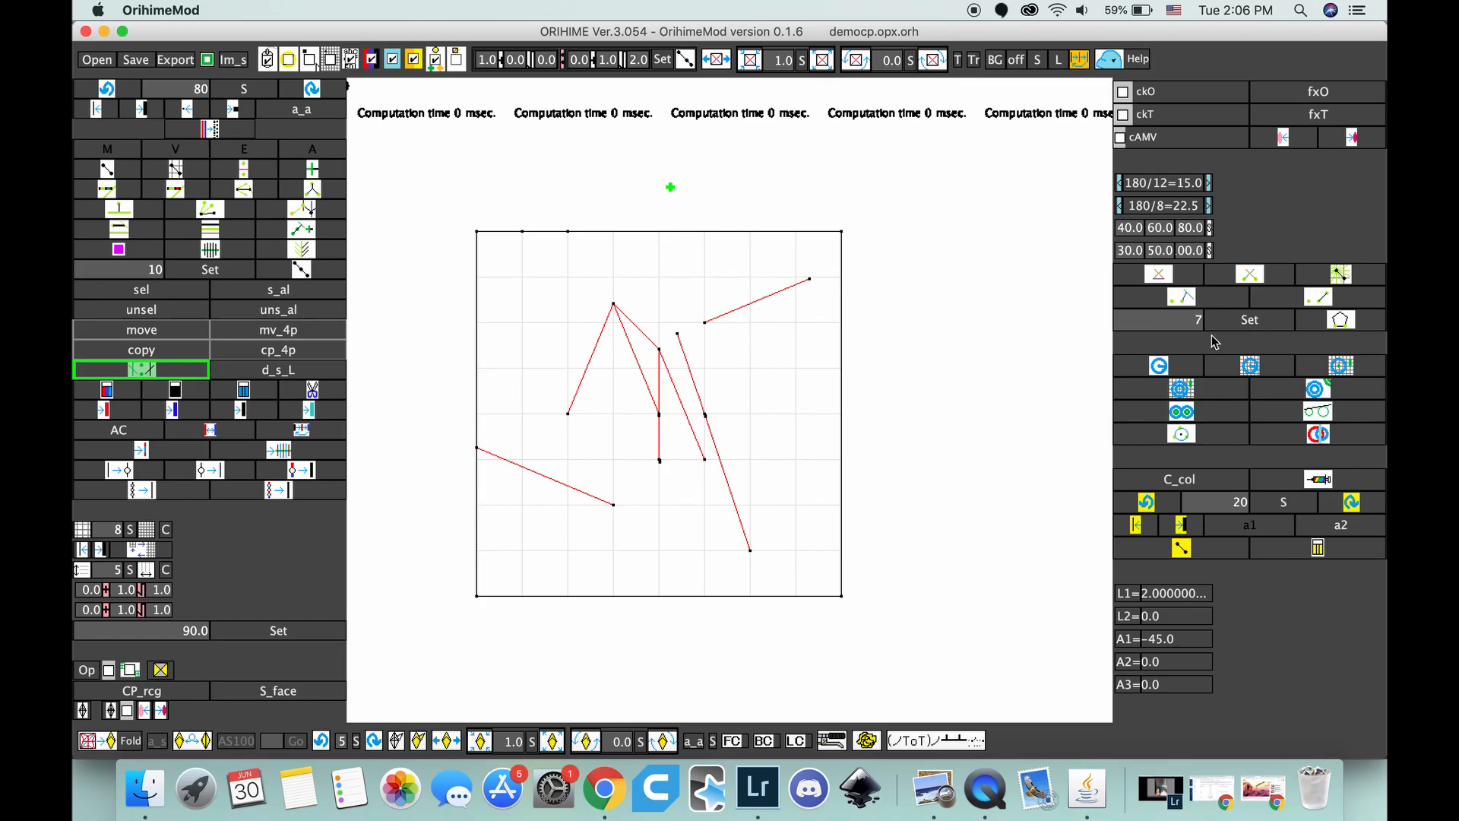
Step: Draw another angle-guided crease from a grid point near the bottom edge, and erase all creases inside the square
{"action": "left_click", "coordinate": [1317, 299]}
{"action": "left_click", "coordinate": [704, 550]}
{"action": "left_click", "coordinate": [661, 533]}
{"action": "left_click_drag", "start_coordinate": [531, 279], "coordinate": [775, 560]}
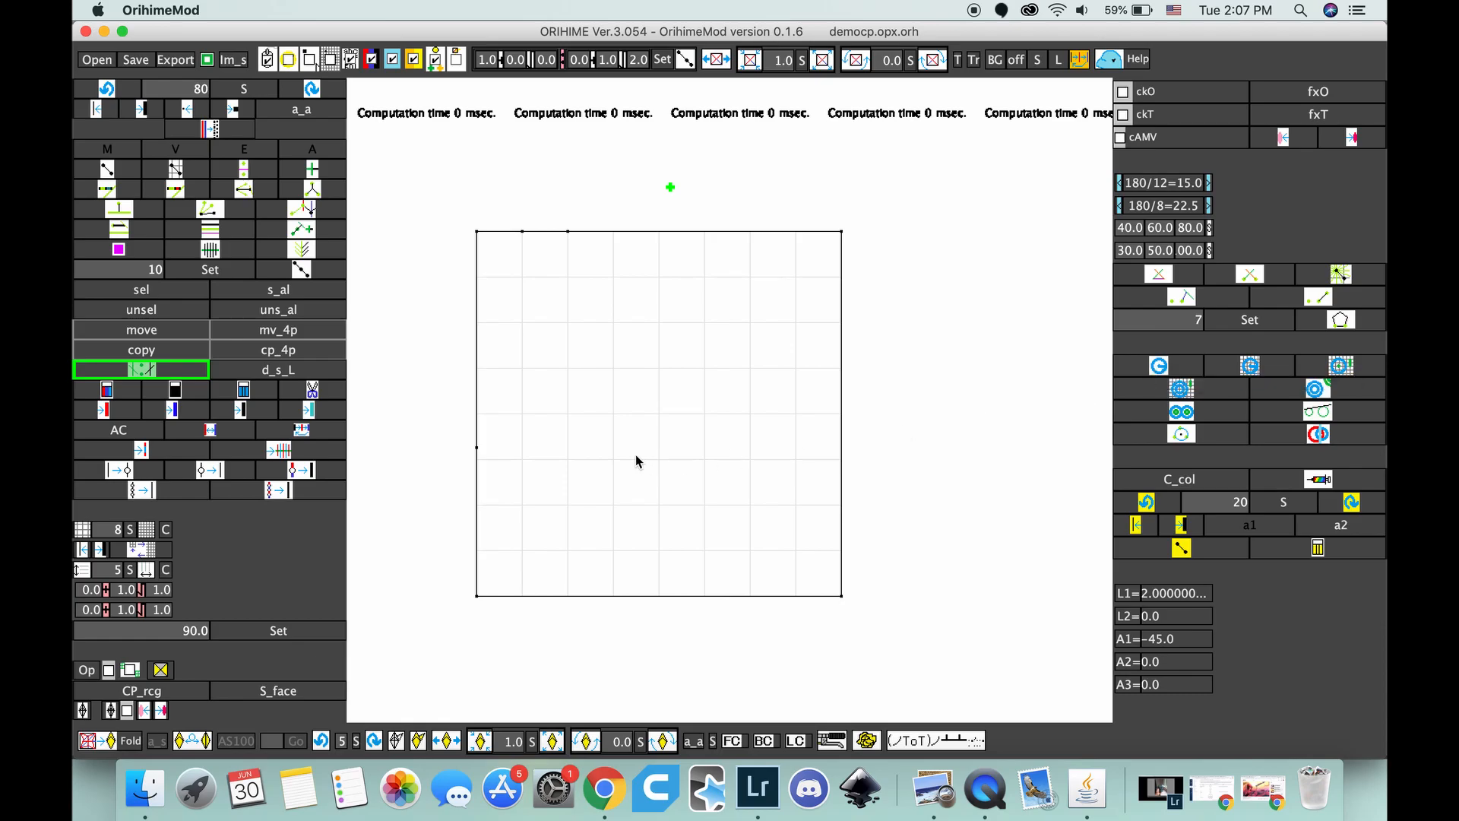
Step: Draw a large circle of about 2.25 cells radius and a small one, both centred on the square's centre
{"action": "left_click_drag", "start_coordinate": [659, 414], "coordinate": [572, 466]}
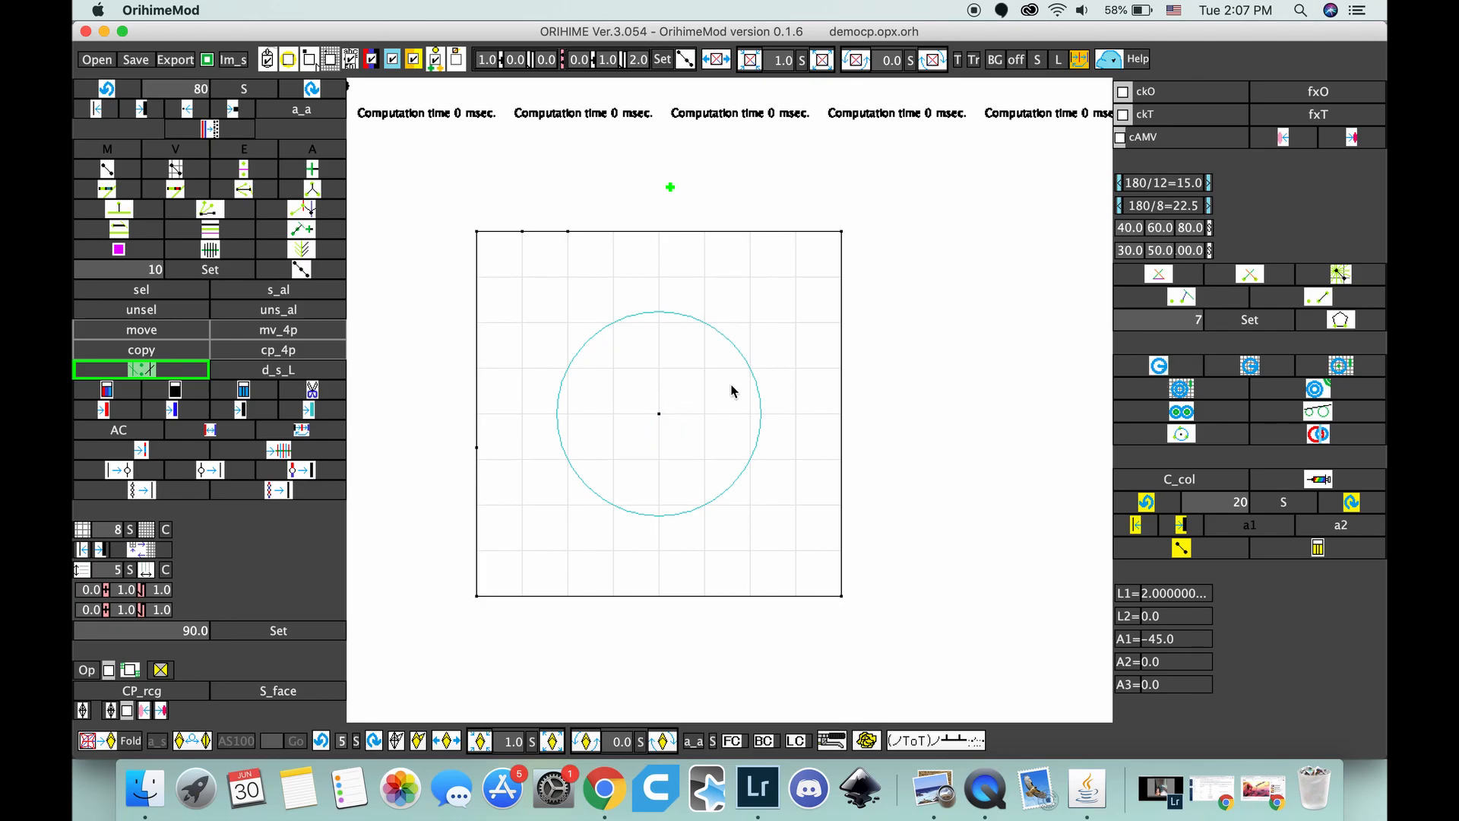
{"action": "left_click_drag", "start_coordinate": [658, 414], "coordinate": [681, 397]}
Step: Draw a circle sized by a diagonal corner segment, and a concentric circle around the small one spaced by a one-cell vertical segment
{"action": "left_click", "coordinate": [1346, 372]}
{"action": "left_click_drag", "start_coordinate": [488, 269], "coordinate": [523, 236]}
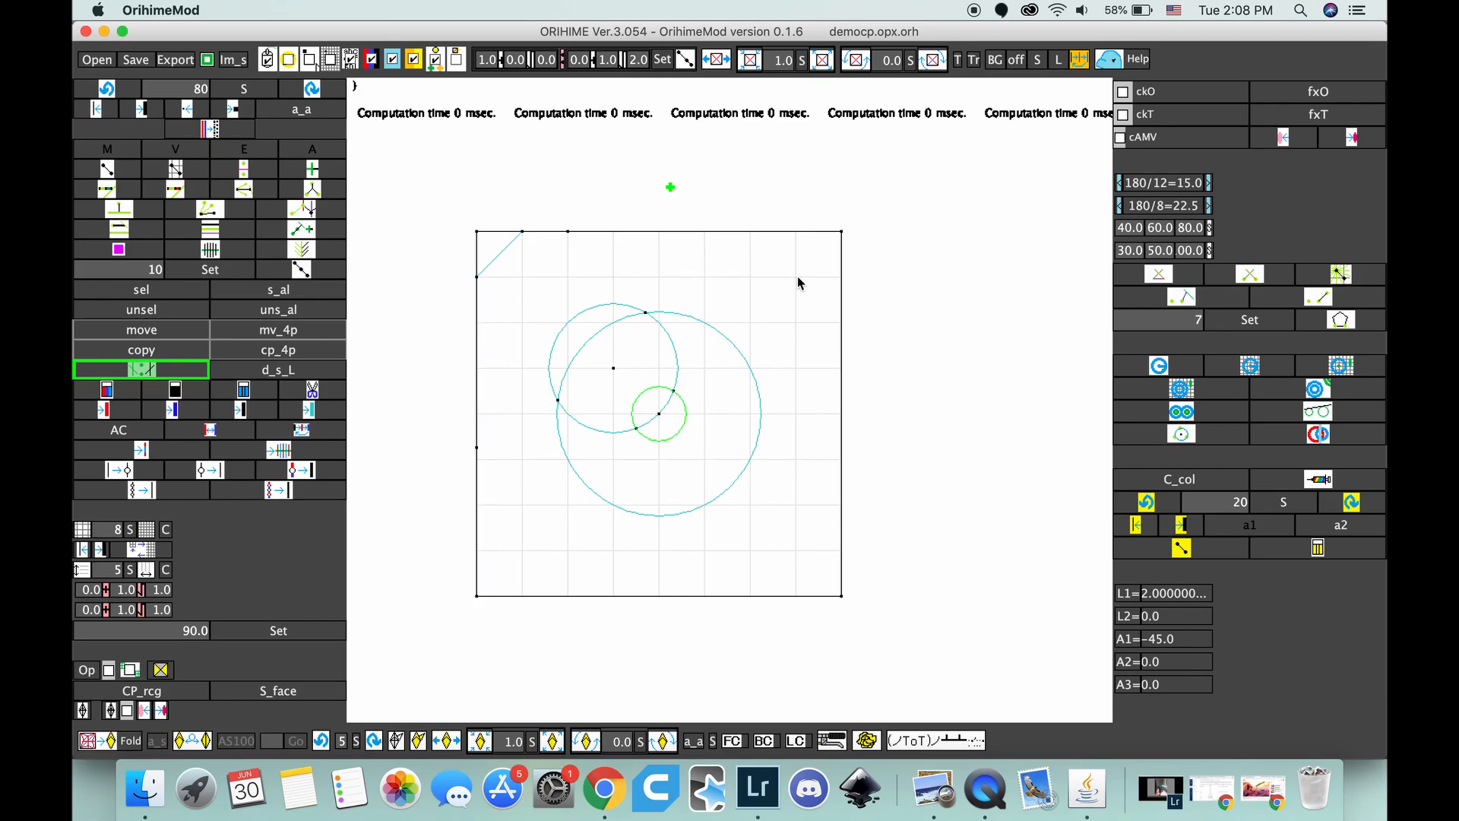
{"action": "mouse_move", "coordinate": [796, 277]}
{"action": "left_mouse_down"}
{"action": "mouse_move", "coordinate": [798, 328]}
{"action": "mouse_move", "coordinate": [796, 298]}
{"action": "mouse_move", "coordinate": [811, 325]}
{"action": "mouse_move", "coordinate": [827, 280]}
{"action": "mouse_move", "coordinate": [814, 248]}
{"action": "mouse_move", "coordinate": [791, 271]}
{"action": "mouse_move", "coordinate": [798, 328]}
{"action": "mouse_move", "coordinate": [836, 270]}
{"action": "mouse_move", "coordinate": [777, 235]}
{"action": "mouse_move", "coordinate": [778, 316]}
{"action": "mouse_move", "coordinate": [796, 327]}
{"action": "left_mouse_up"}
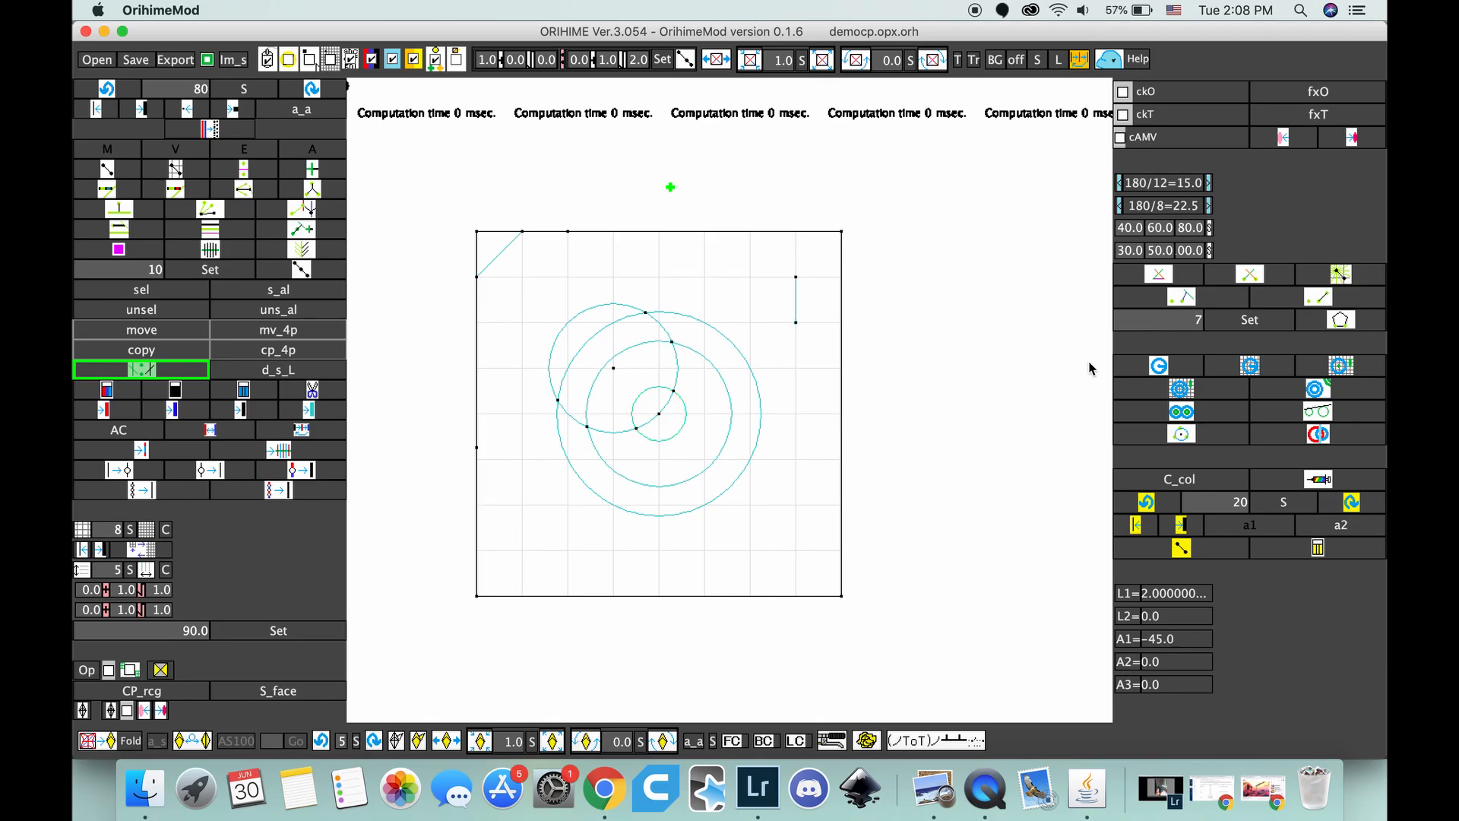
Step: Draw a common tangent crease along the tops of the upper-left circle and the large central circle
{"action": "left_click", "coordinate": [1321, 416]}
{"action": "left_click", "coordinate": [609, 310]}
{"action": "left_click", "coordinate": [728, 339]}
Step: Draw a circle through three points in the square's lower-right part, overlapping the large circle
{"action": "left_click", "coordinate": [1190, 439]}
{"action": "left_click", "coordinate": [706, 551]}
{"action": "left_click", "coordinate": [801, 512]}
{"action": "left_click", "coordinate": [752, 461]}
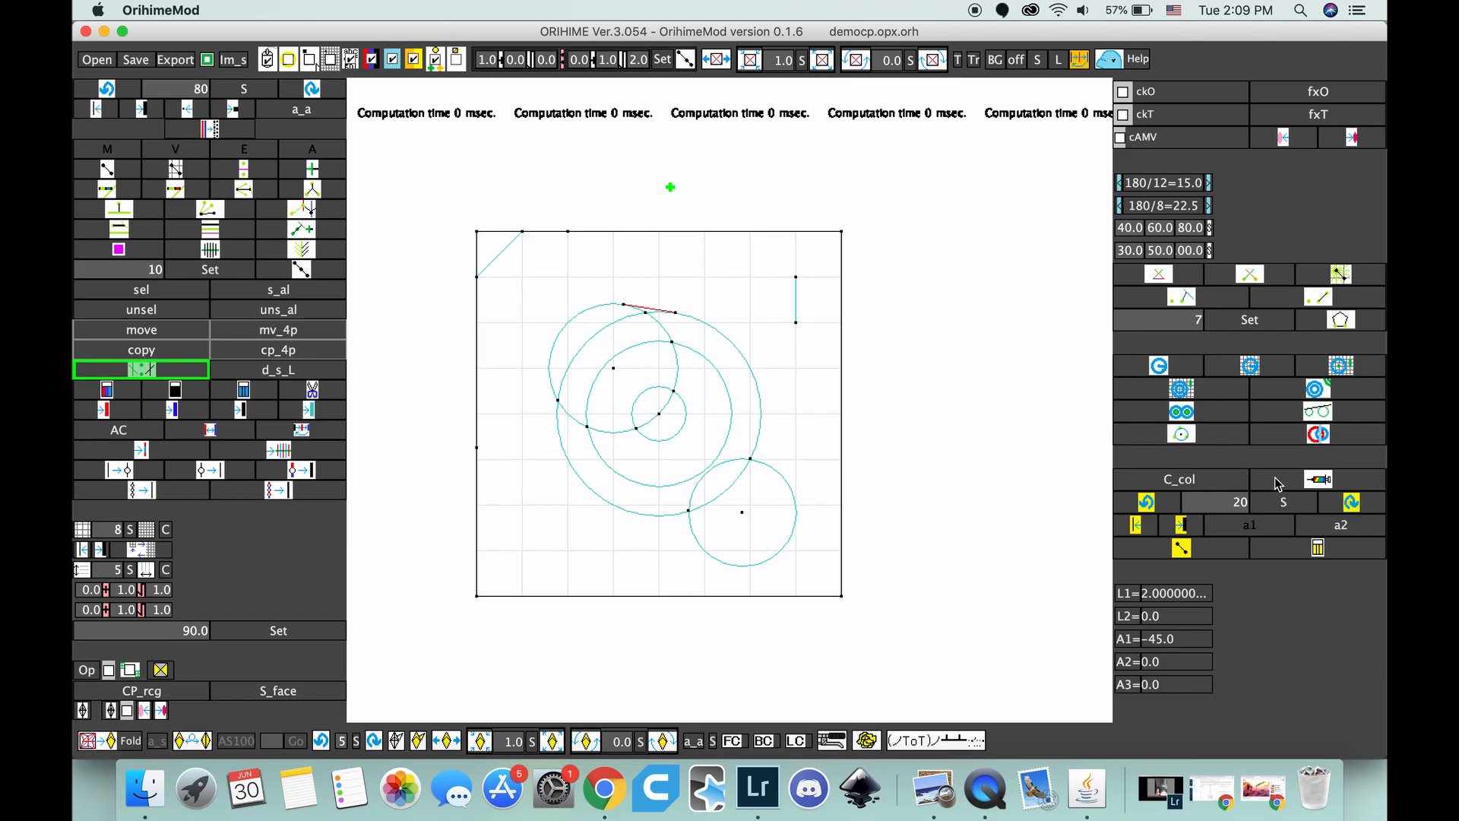
Step: Choose magenta as the custom colour for circles and auxiliary lines
{"action": "left_click", "coordinate": [1311, 482]}
{"action": "left_click", "coordinate": [707, 351]}
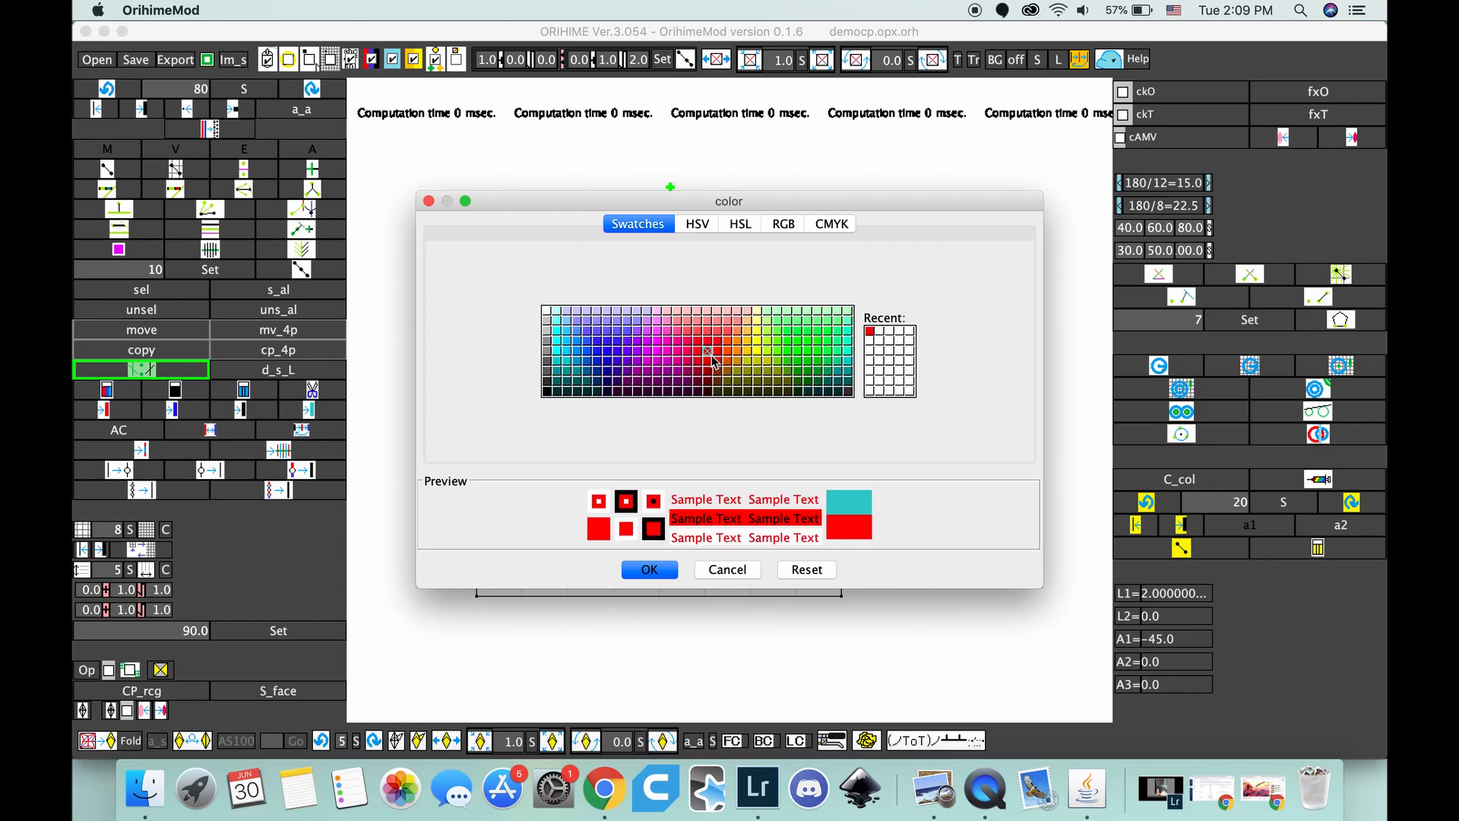
{"action": "left_click", "coordinate": [689, 367]}
{"action": "left_click", "coordinate": [655, 354]}
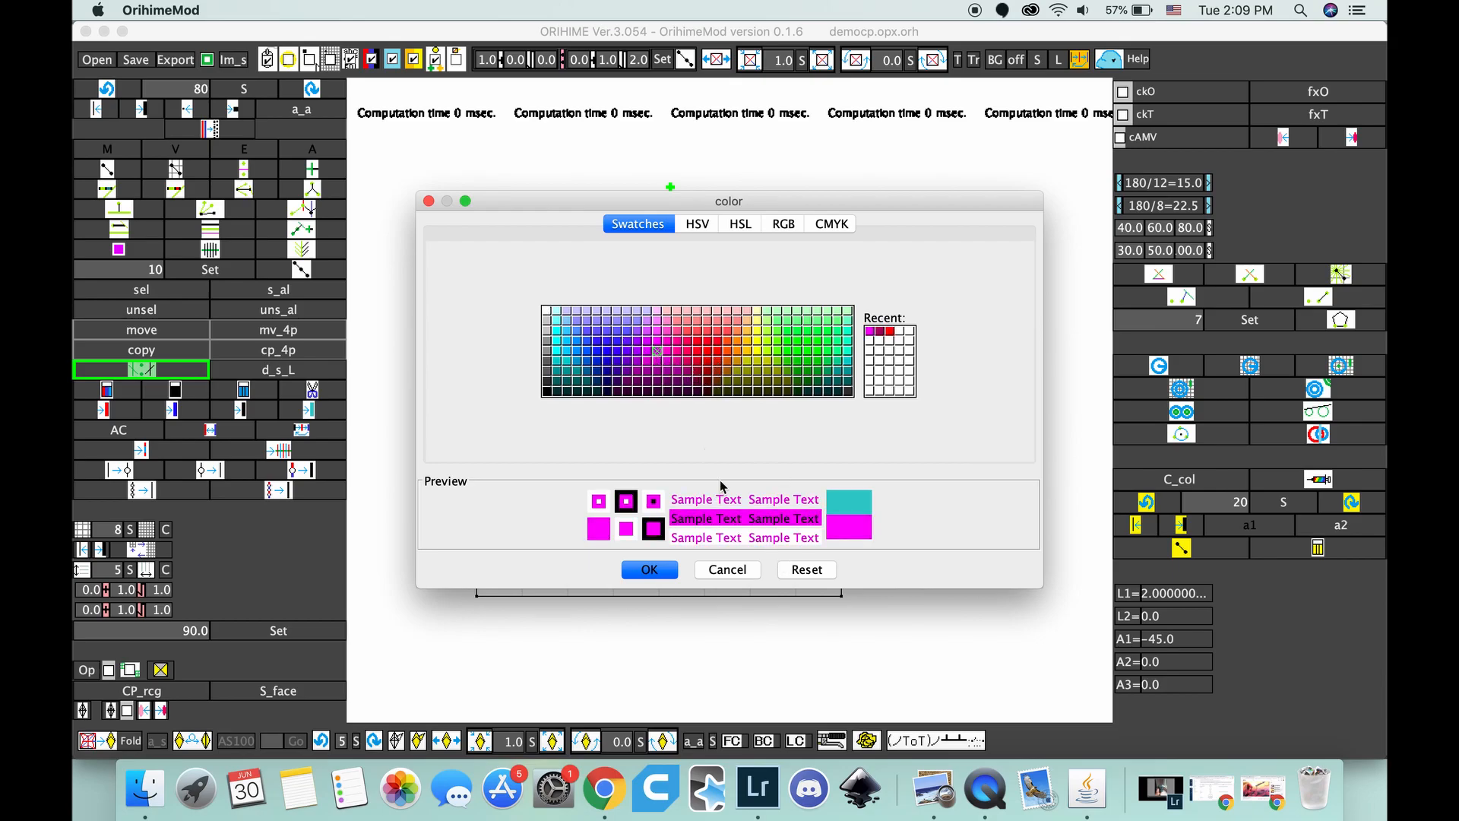
{"action": "left_click", "coordinate": [672, 570]}
Step: Recolour the three concentric circles and the upper-left circle magenta, and erase everything inside the square
{"action": "left_click", "coordinate": [731, 399]}
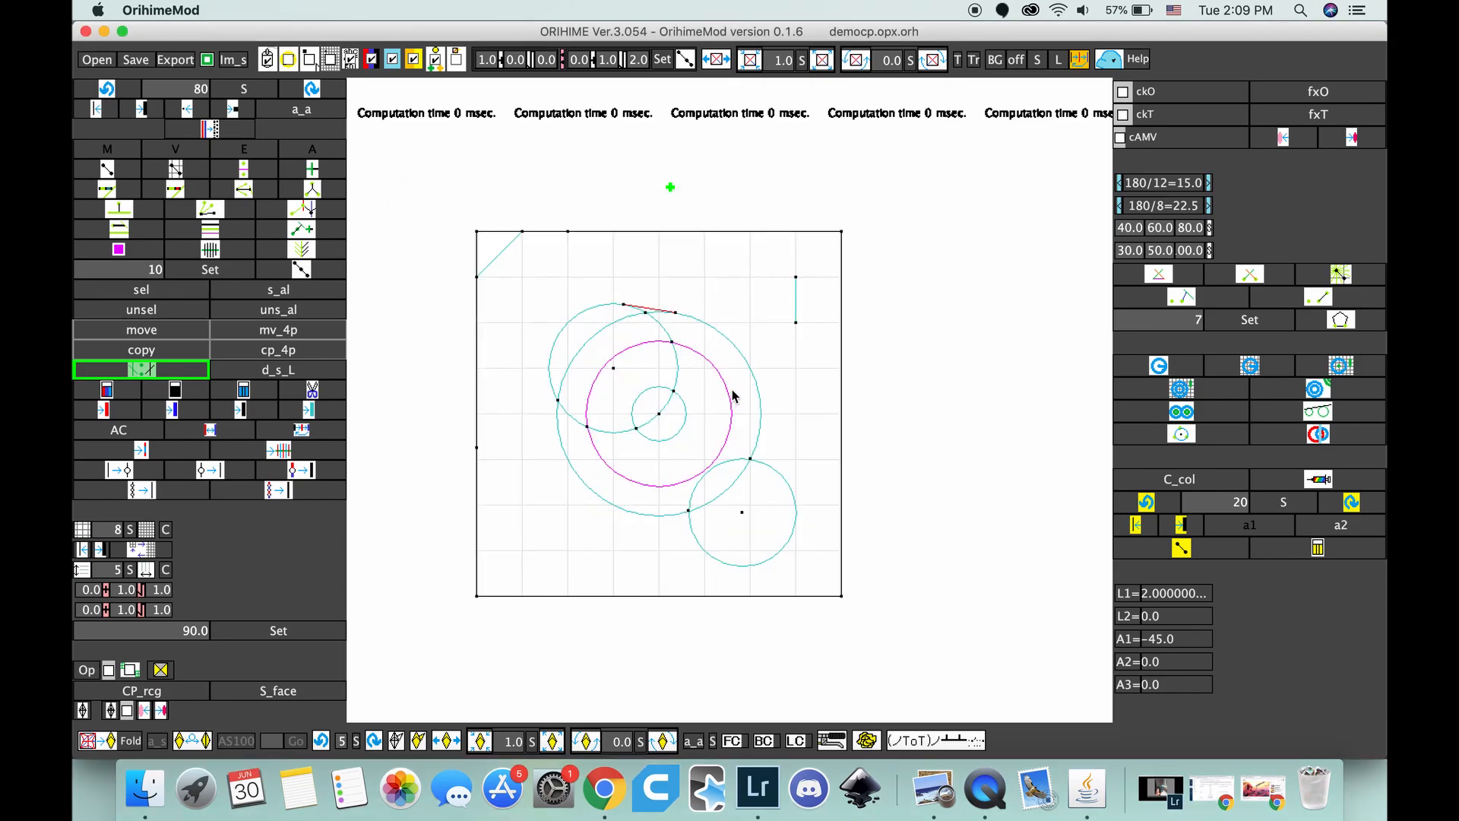
{"action": "left_click", "coordinate": [752, 377]}
{"action": "left_click", "coordinate": [679, 369]}
{"action": "left_click", "coordinate": [686, 424]}
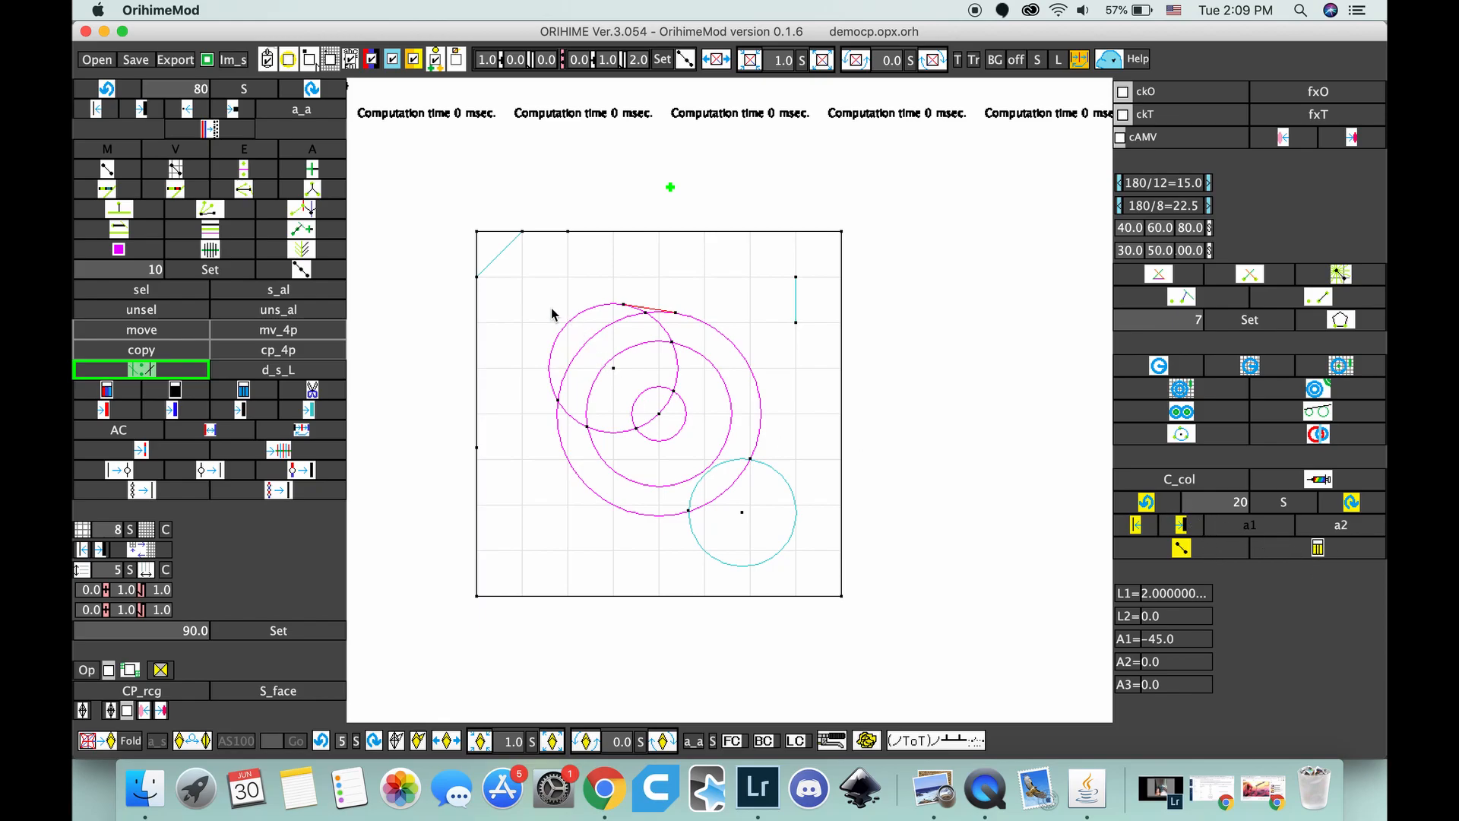
{"action": "left_click_drag", "start_coordinate": [495, 244], "coordinate": [807, 555]}
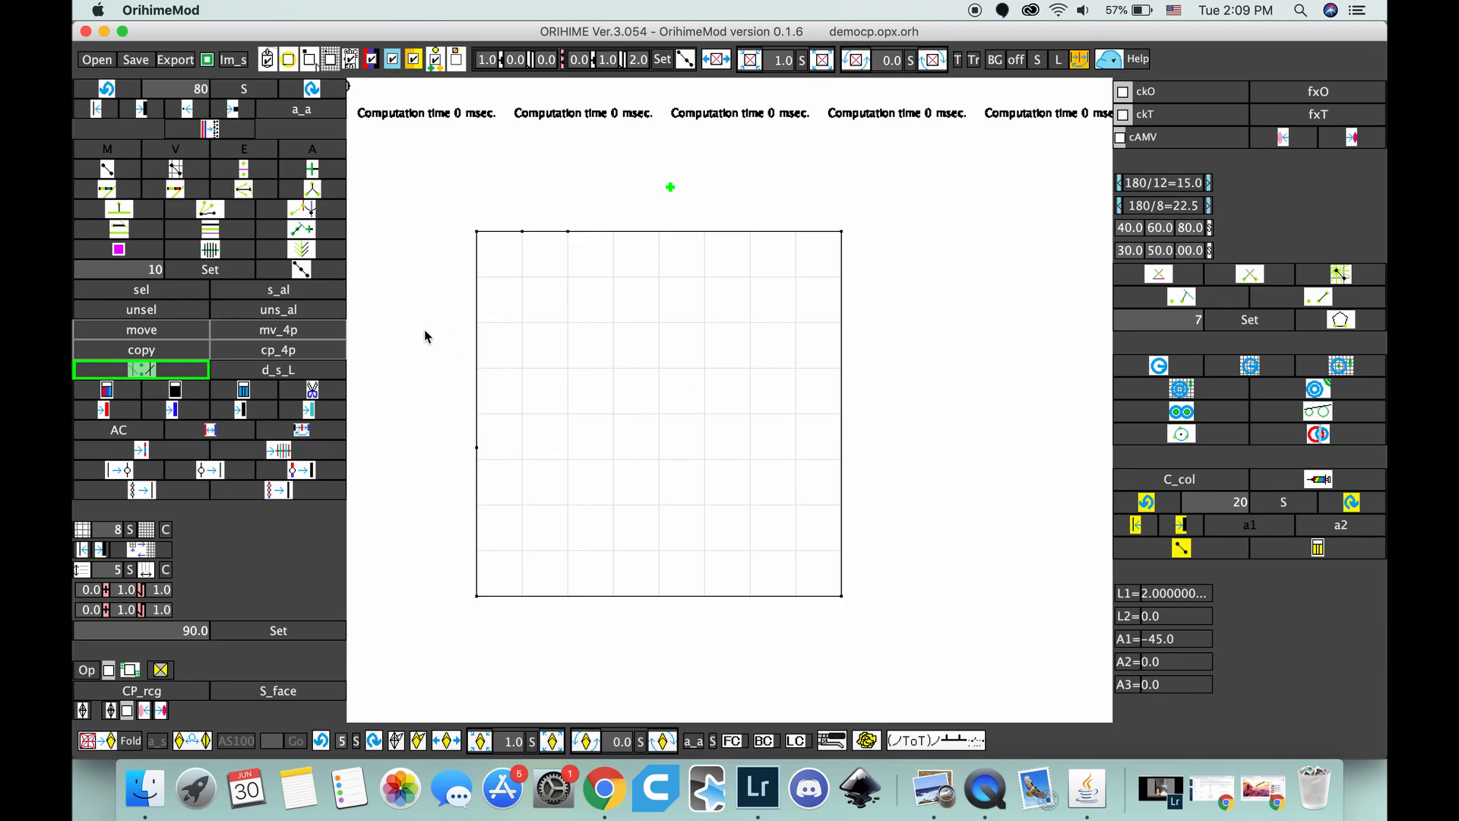
Step: Draw a slanted auxiliary line three cells wide across the square's middle, and vary the auxiliary line thickness, ending thinner
{"action": "left_click_drag", "start_coordinate": [566, 413], "coordinate": [702, 370]}
{"action": "left_click", "coordinate": [1160, 527]}
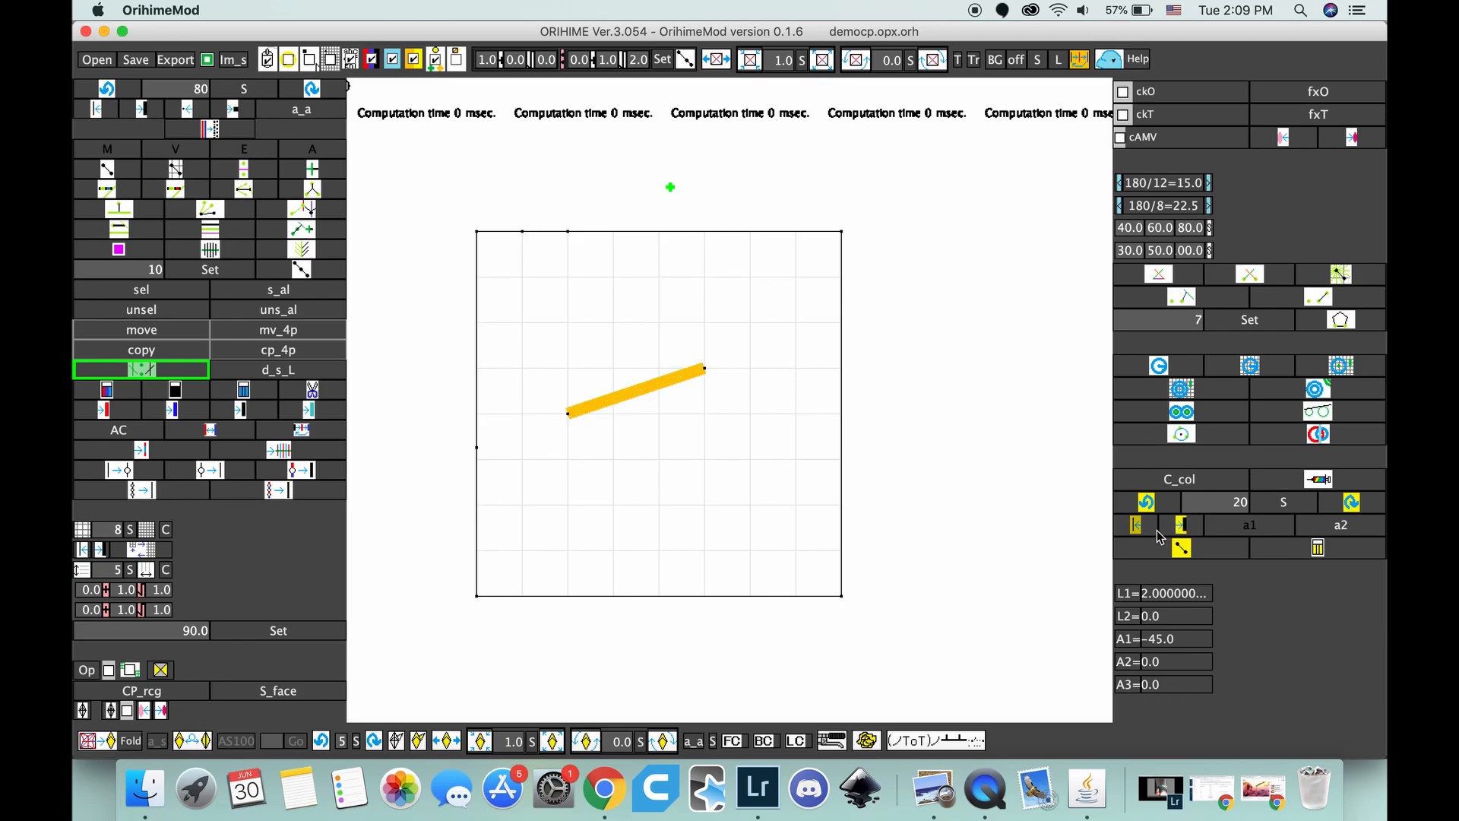
{"action": "left_click", "coordinate": [1145, 529]}
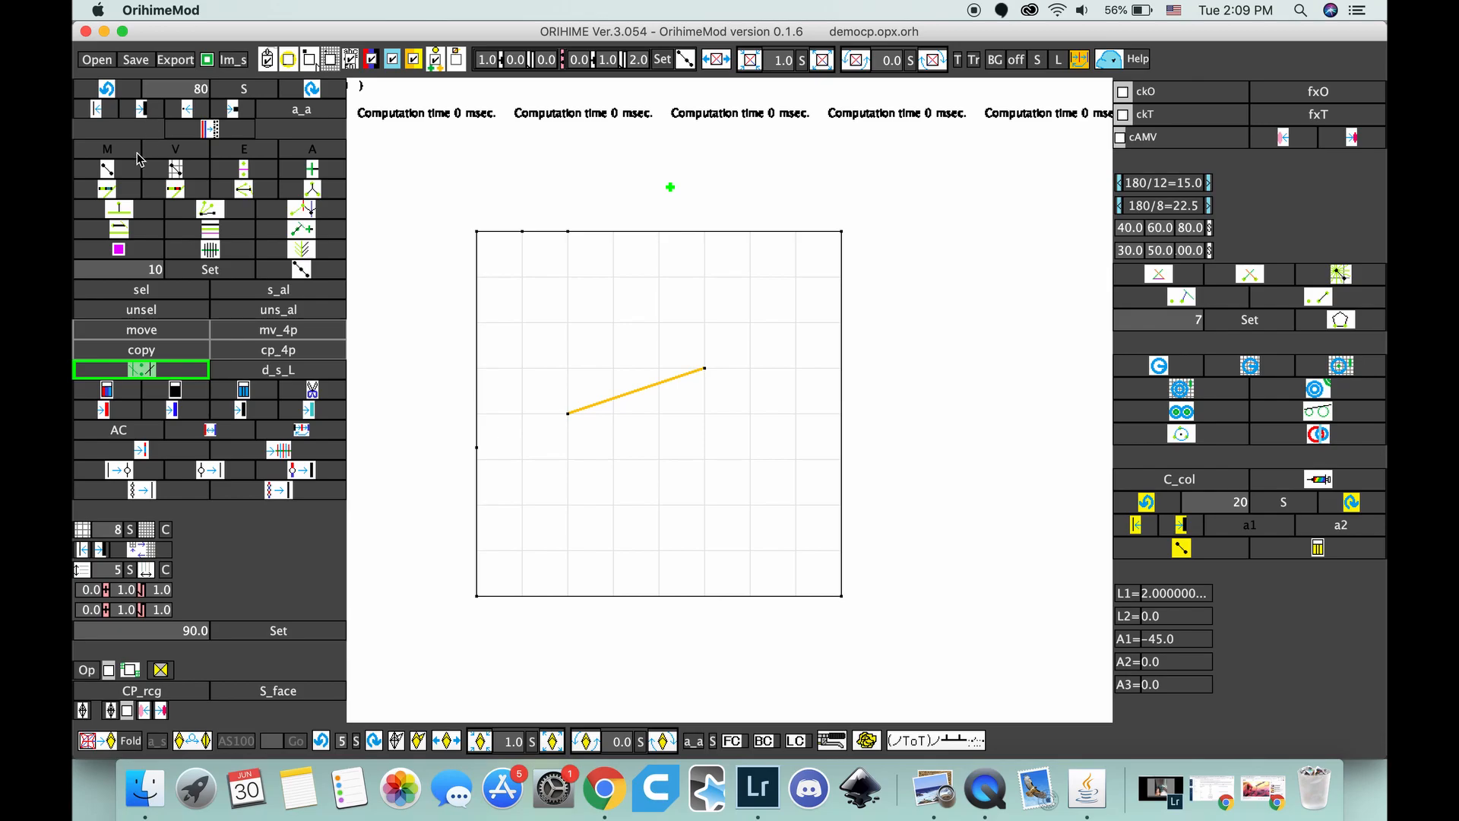
Step: Draw a two-cell horizontal mountain crease above the auxiliary line, and thicken and thin the auxiliary lines
{"action": "left_click_drag", "start_coordinate": [567, 322], "coordinate": [659, 322]}
{"action": "left_click", "coordinate": [1181, 525]}
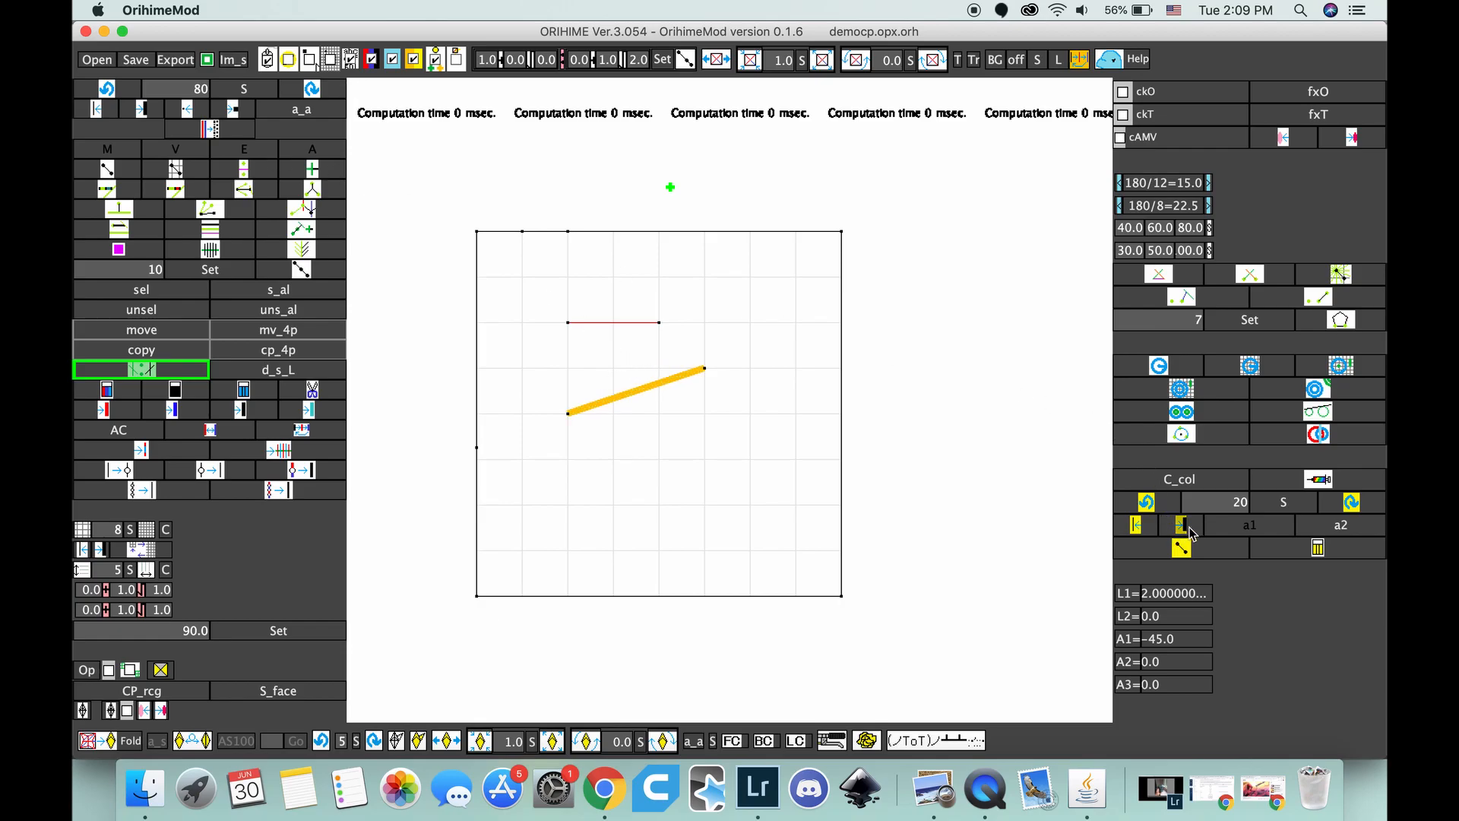
{"action": "left_click", "coordinate": [1135, 524]}
{"action": "left_click", "coordinate": [1135, 525]}
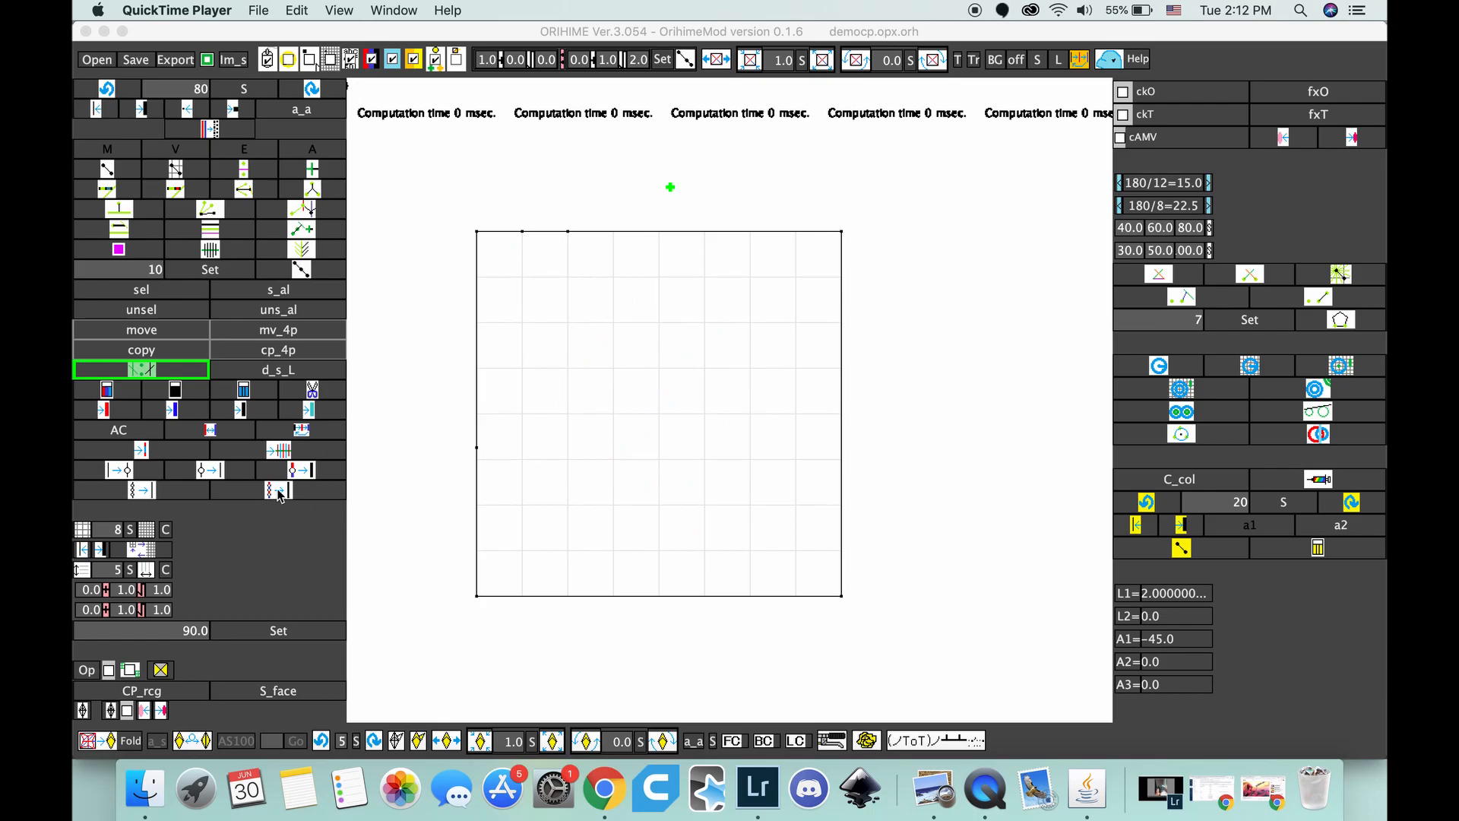
Step: Remove the leftover unneeded vertices from the square's top and left edges
{"action": "left_click", "coordinate": [279, 493]}
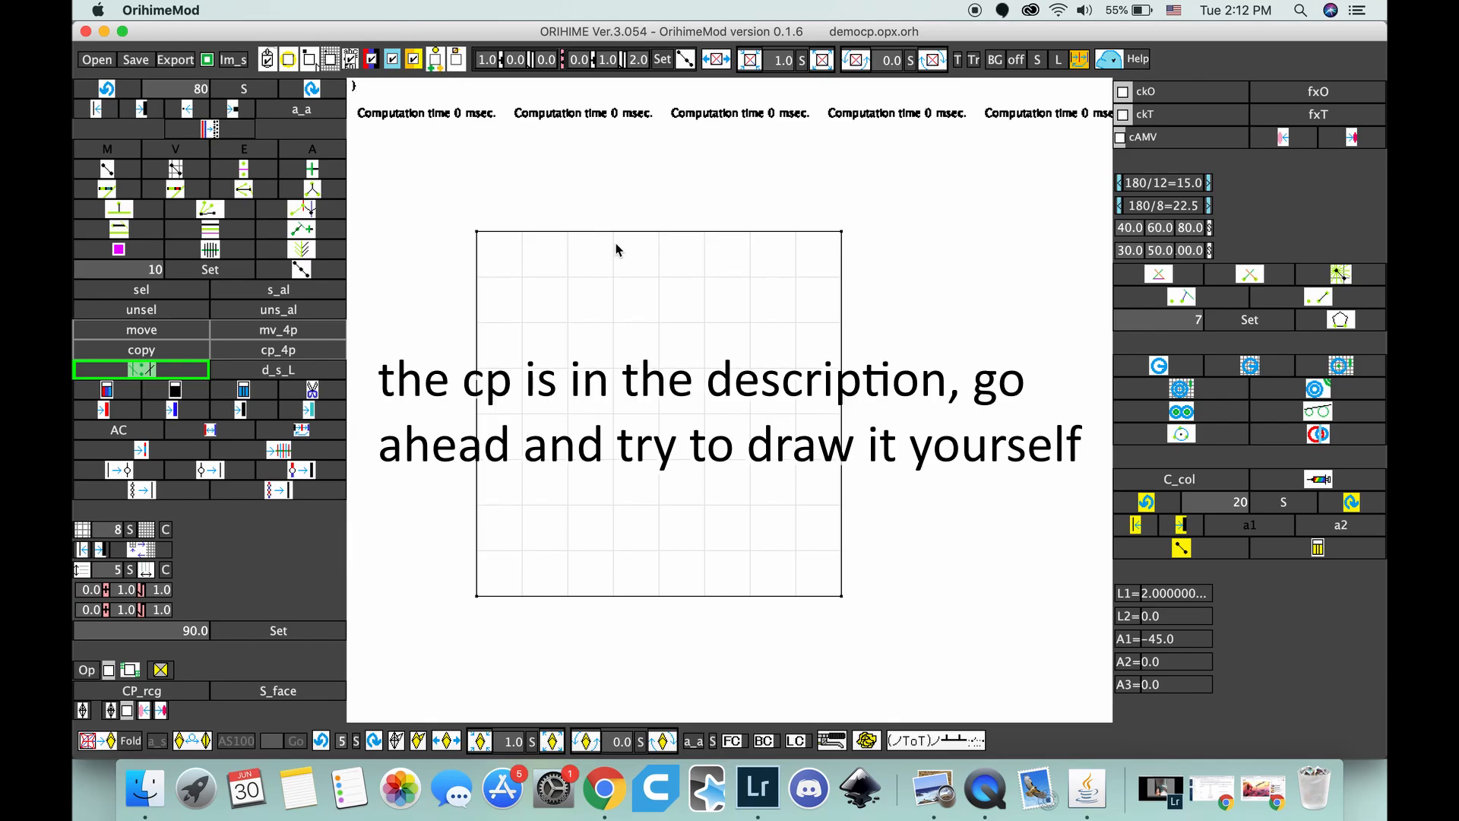
Step: Switch to the Google Drive CP folder in Chrome and open the subfolder of the Rabbit model's designer
{"action": "key", "text": "ctrl+Up"}
{"action": "left_click", "coordinate": [596, 278]}
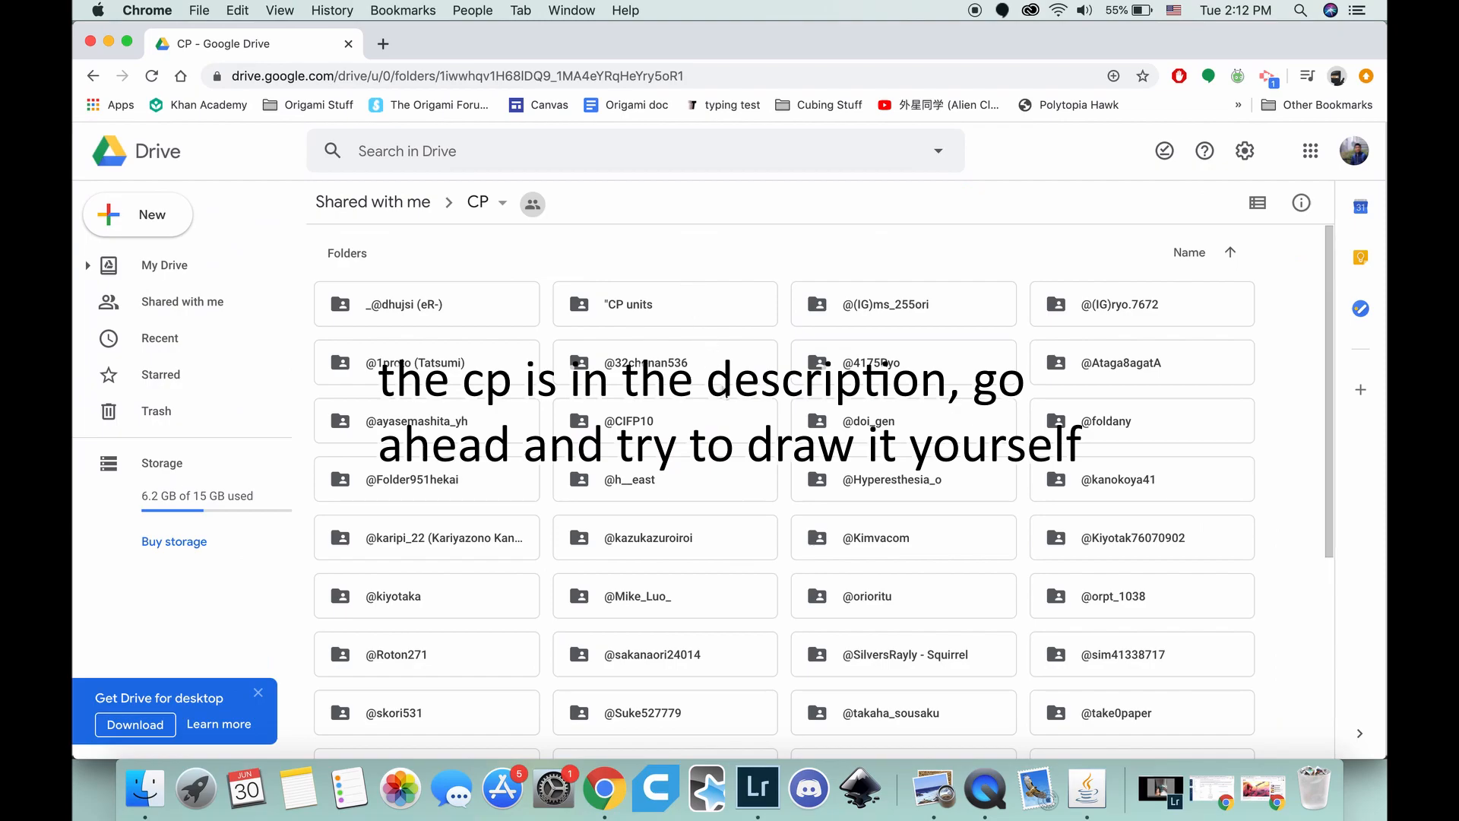
{"action": "scroll", "coordinate": [728, 392], "scroll_direction": "down", "scroll_amount": 5}
{"action": "scroll", "coordinate": [728, 392], "scroll_direction": "down", "scroll_amount": 2}
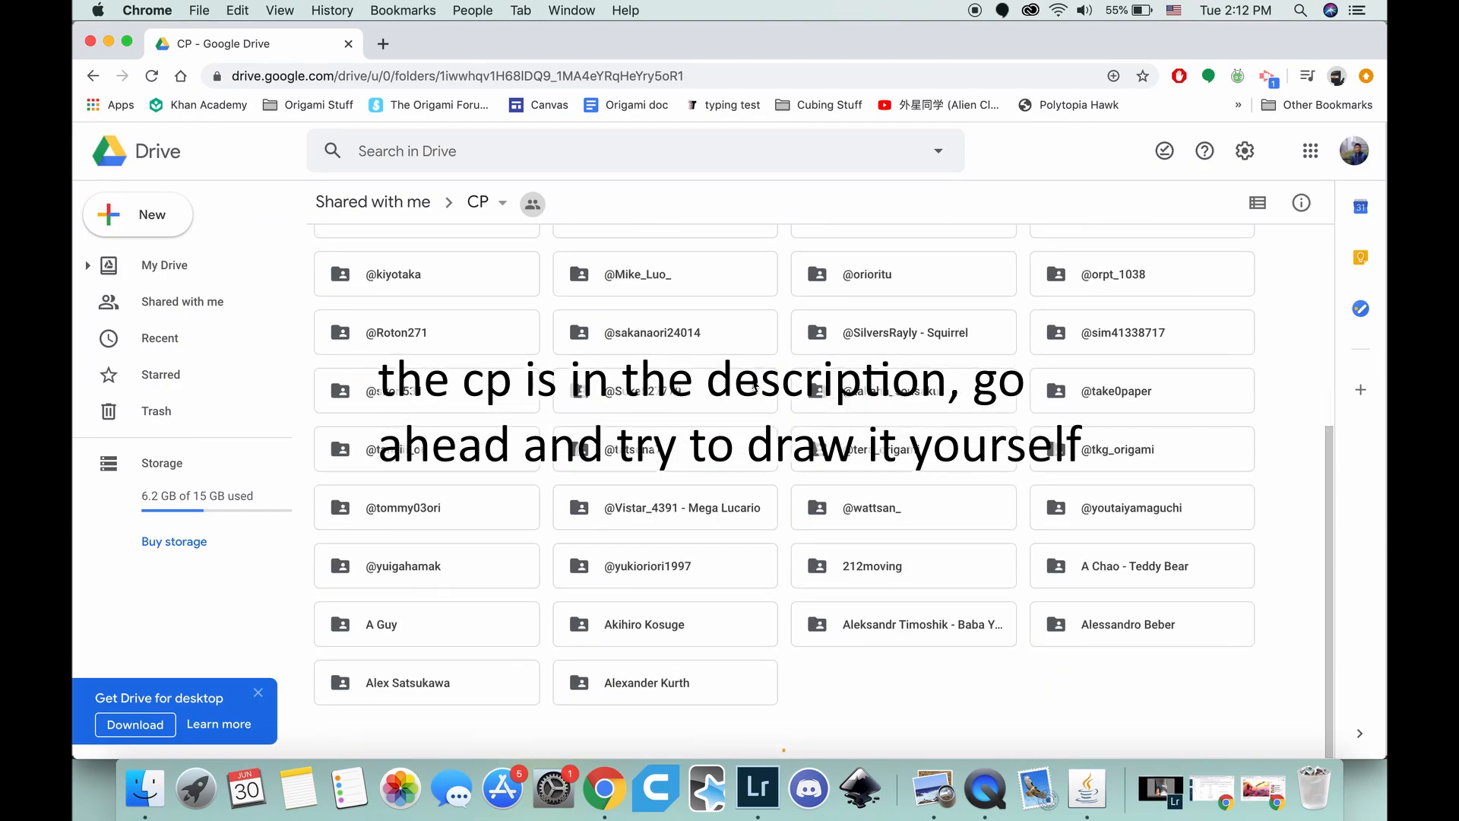
{"action": "scroll", "coordinate": [844, 519], "scroll_direction": "down", "scroll_amount": 10}
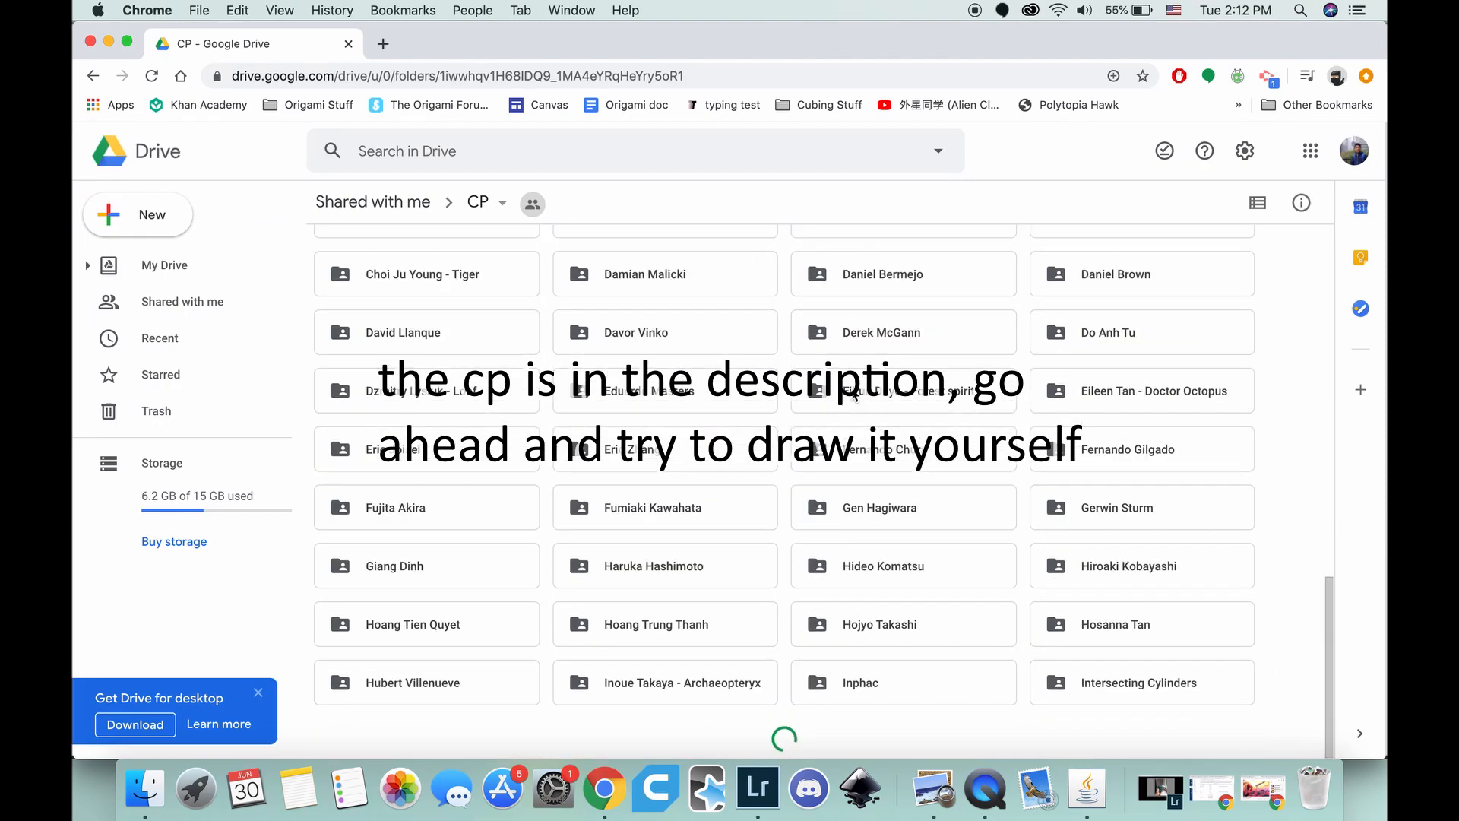
{"action": "double_click", "coordinate": [843, 519]}
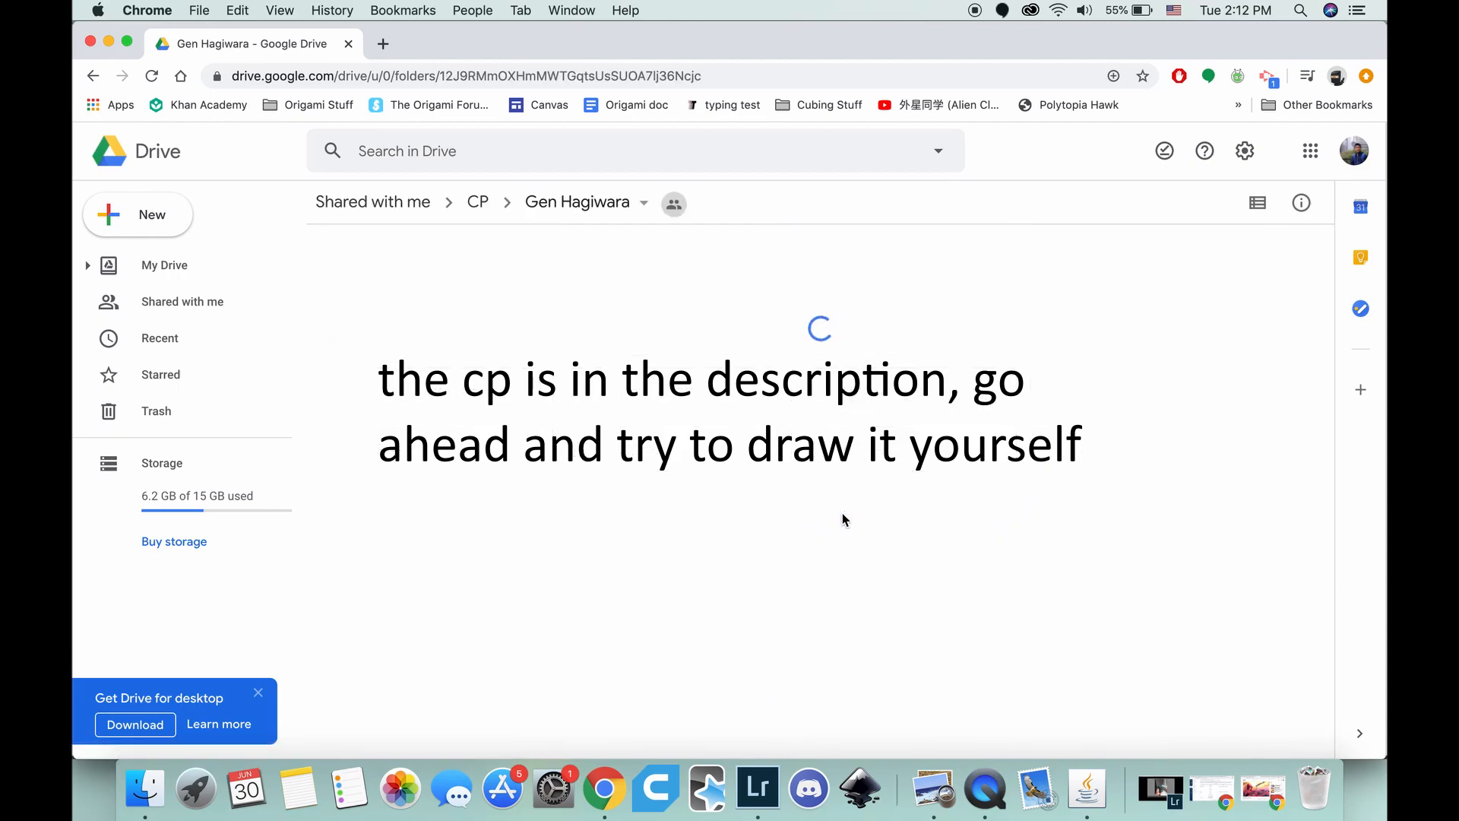
{"action": "scroll", "coordinate": [705, 426], "scroll_direction": "down", "scroll_amount": 1}
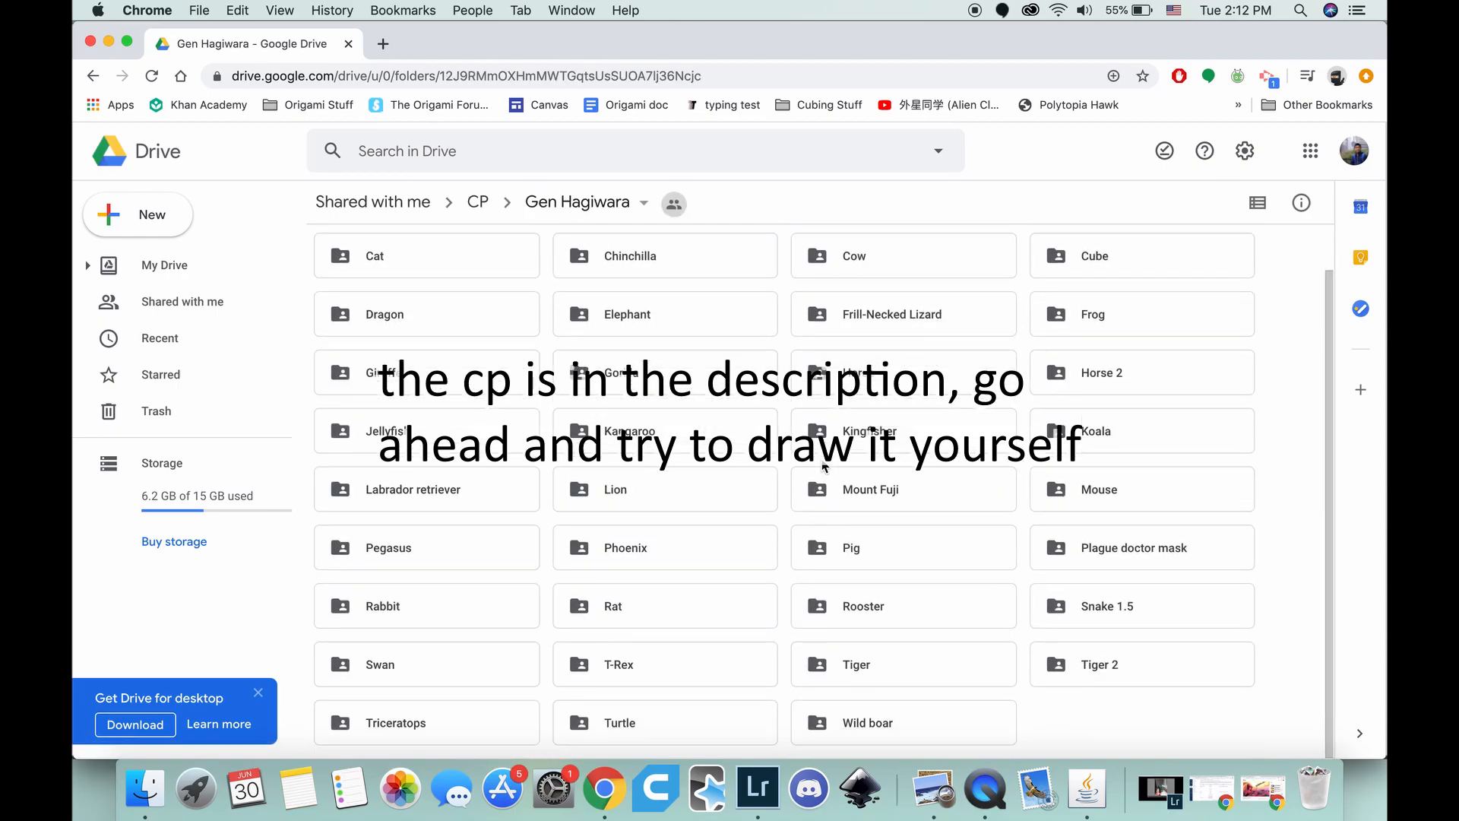
{"action": "double_click", "coordinate": [470, 619]}
{"action": "double_click", "coordinate": [1027, 395]}
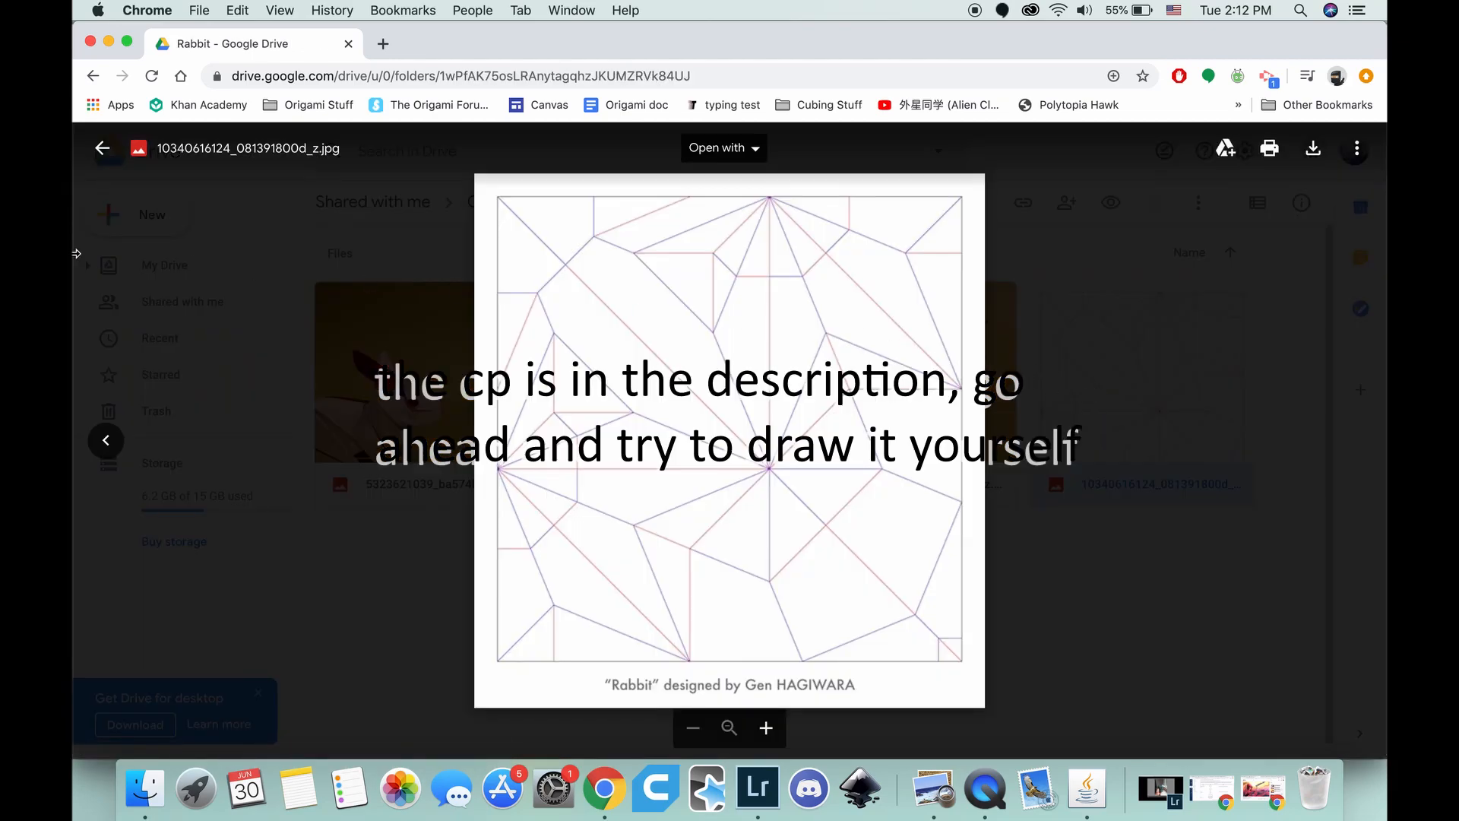
Step: Narrow the Chrome window so the Rabbit crease pattern sits beside OrihimeMod's blank square
{"action": "left_click_drag", "start_coordinate": [138, 258], "coordinate": [499, 272]}
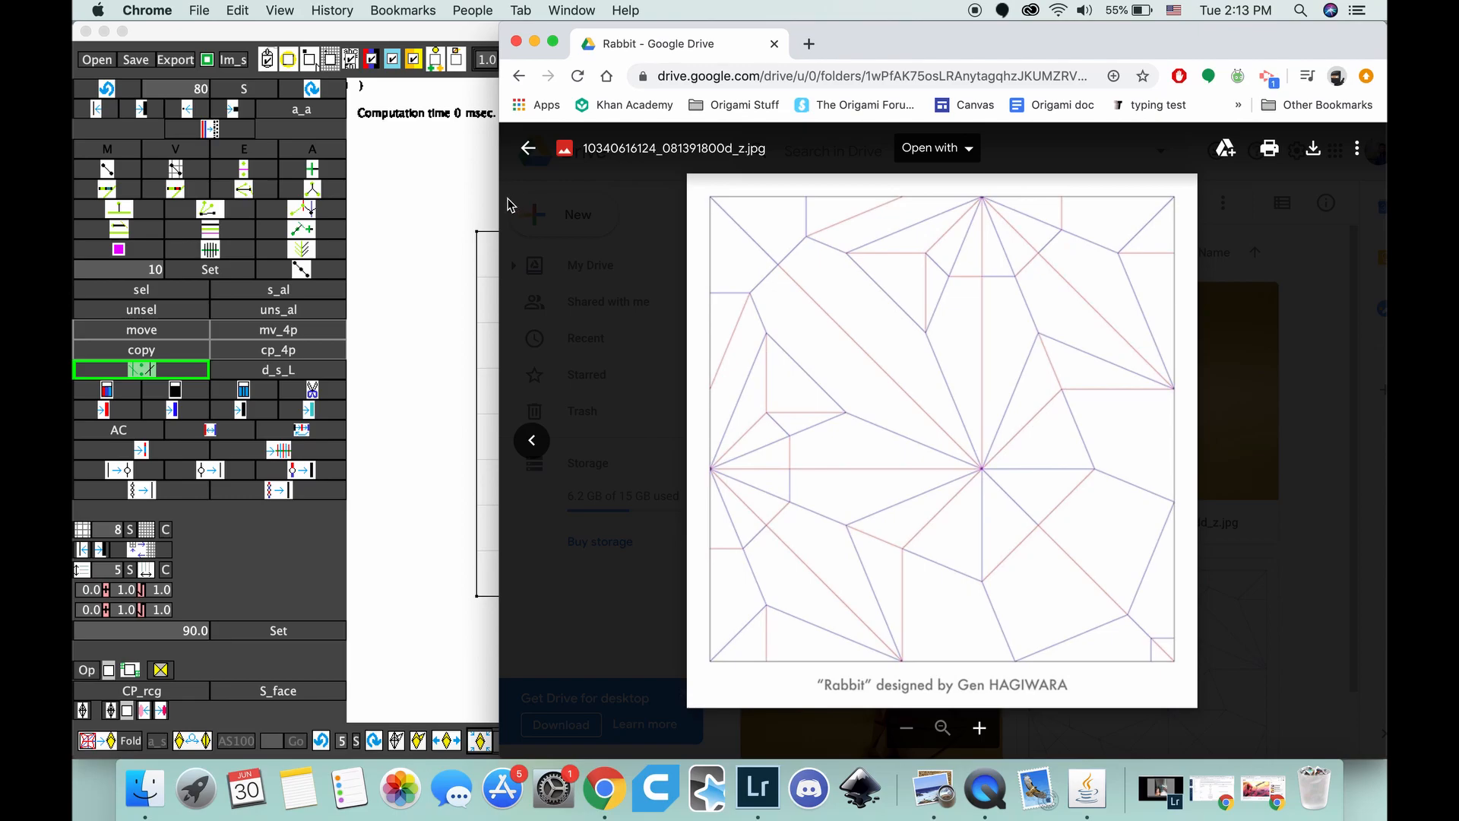
{"action": "left_click_drag", "start_coordinate": [524, 203], "coordinate": [949, 209]}
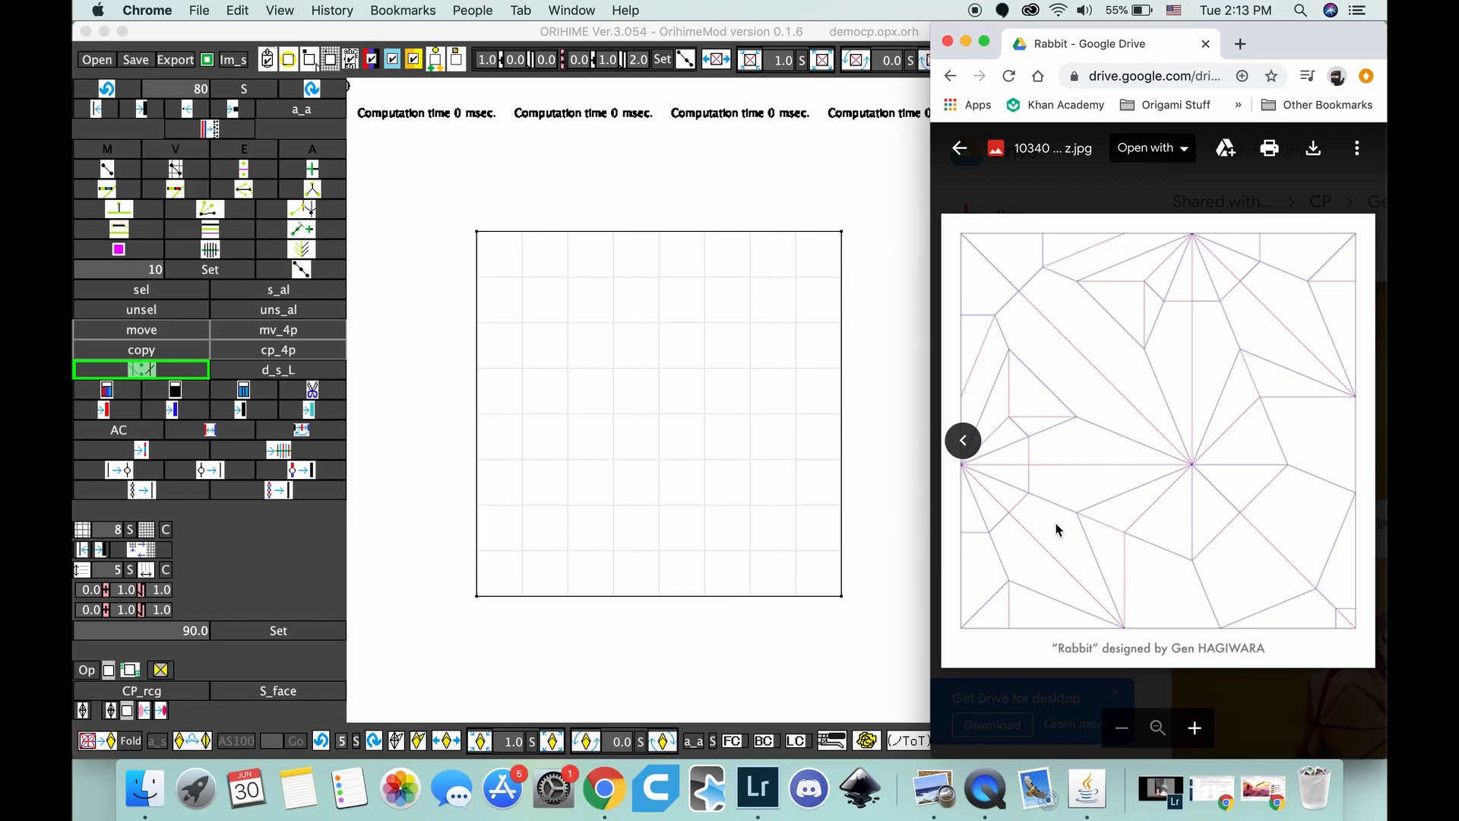
Step: Hide the grid and draw an angle-bisector crease from the square's bottom-right corner, between diagonal and bottom edge, to the left edge
{"action": "left_click", "coordinate": [610, 452]}
{"action": "left_click", "coordinate": [140, 551]}
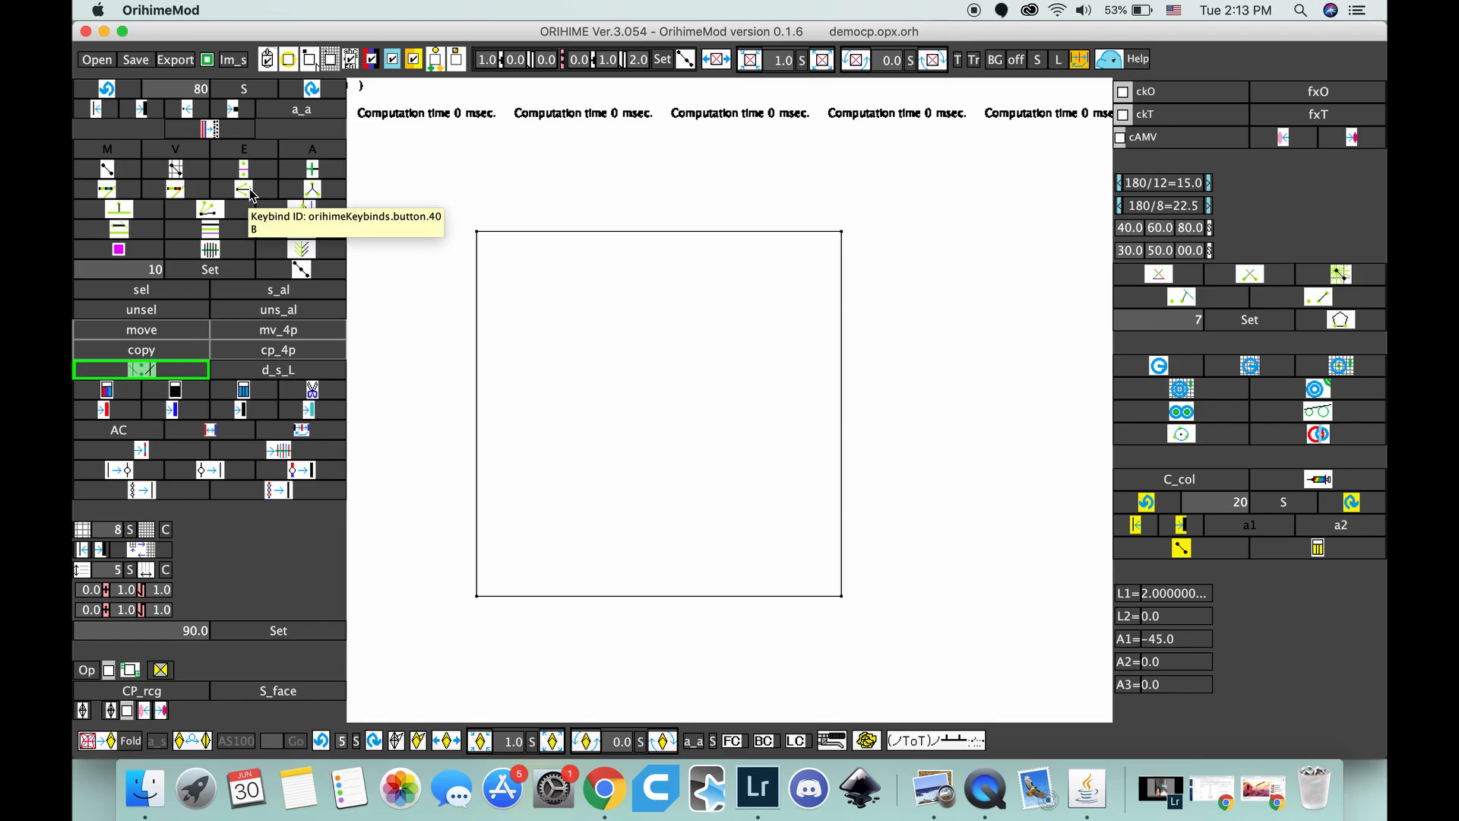
{"action": "left_click", "coordinate": [478, 235]}
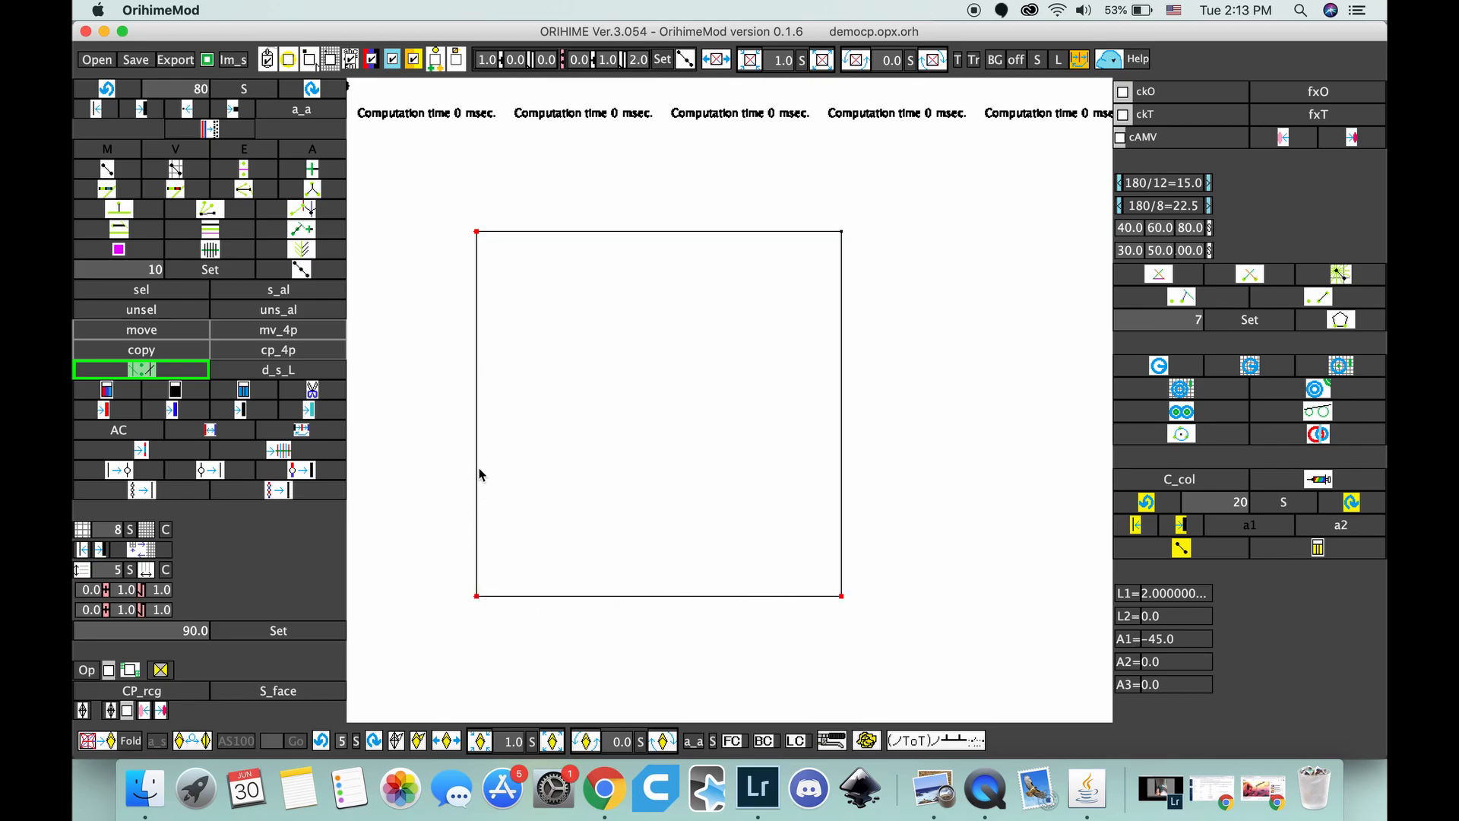
{"action": "left_click", "coordinate": [478, 443]}
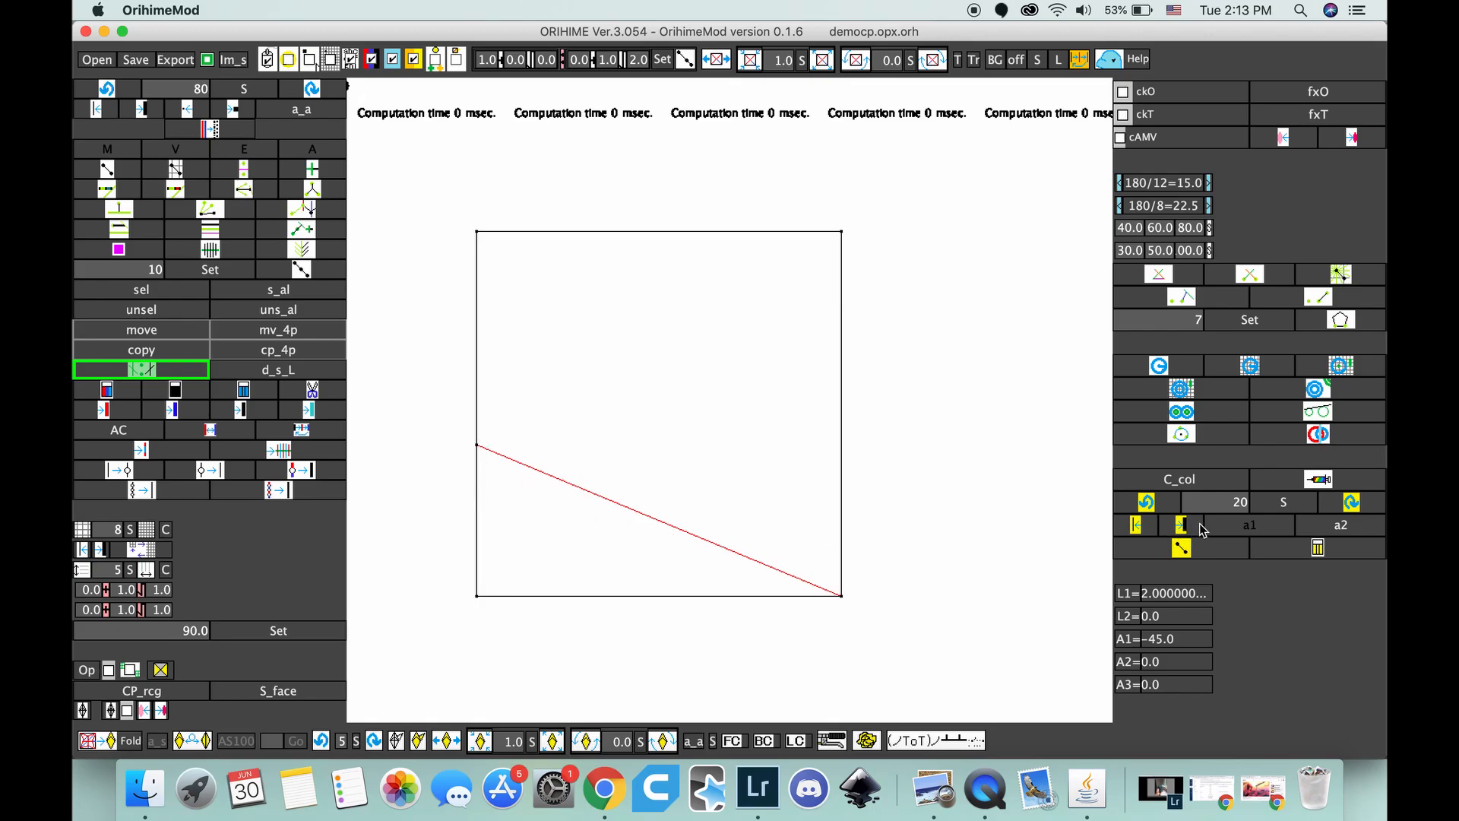
Step: Following the Rabbit reference, draw a horizontal crease across the square from the bisector's end on the left edge to the right edge
{"action": "key", "text": "ctrl+Up"}
{"action": "left_click", "coordinate": [1271, 527]}
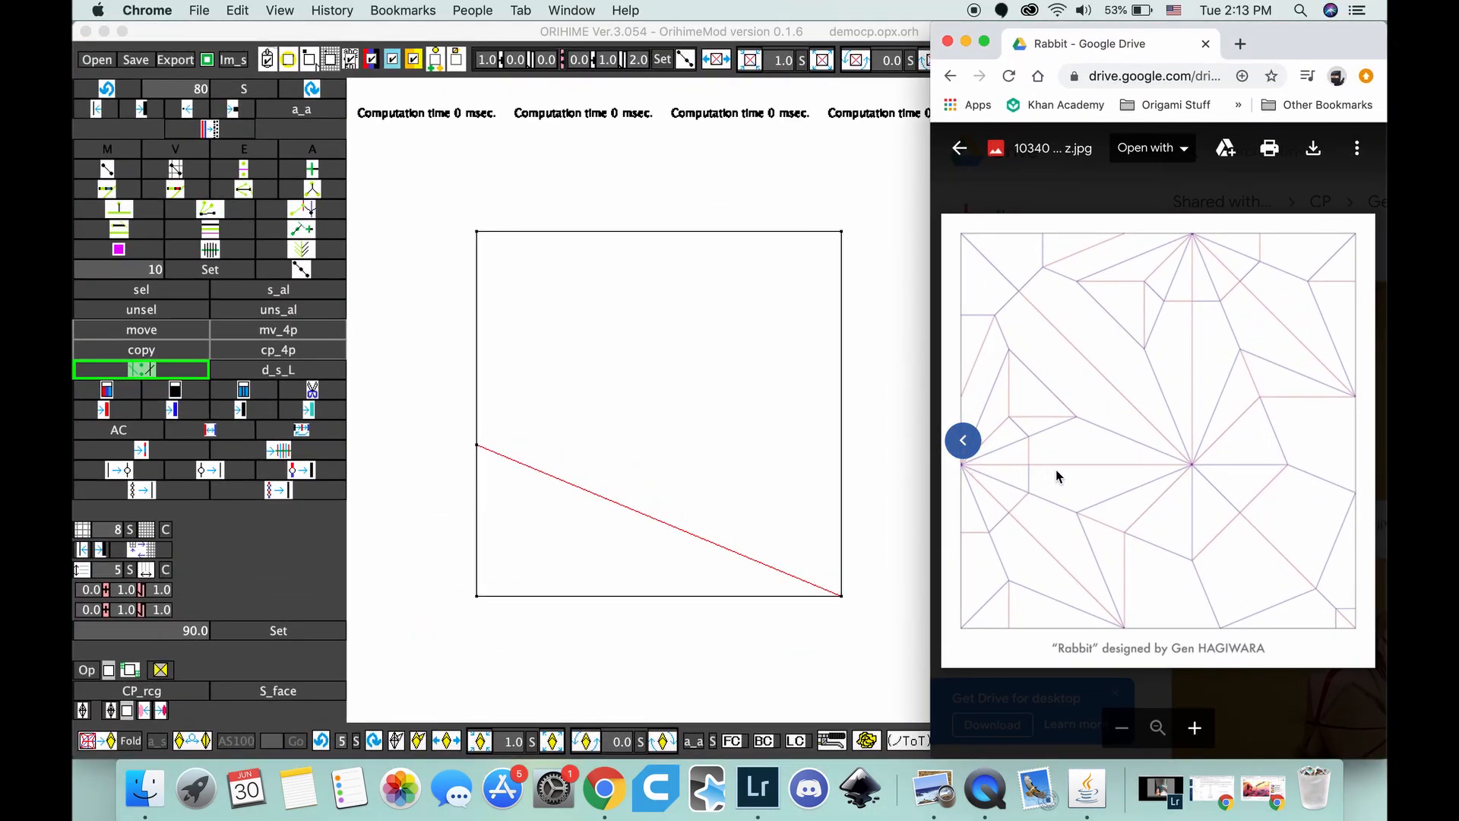
{"action": "left_click", "coordinate": [784, 482]}
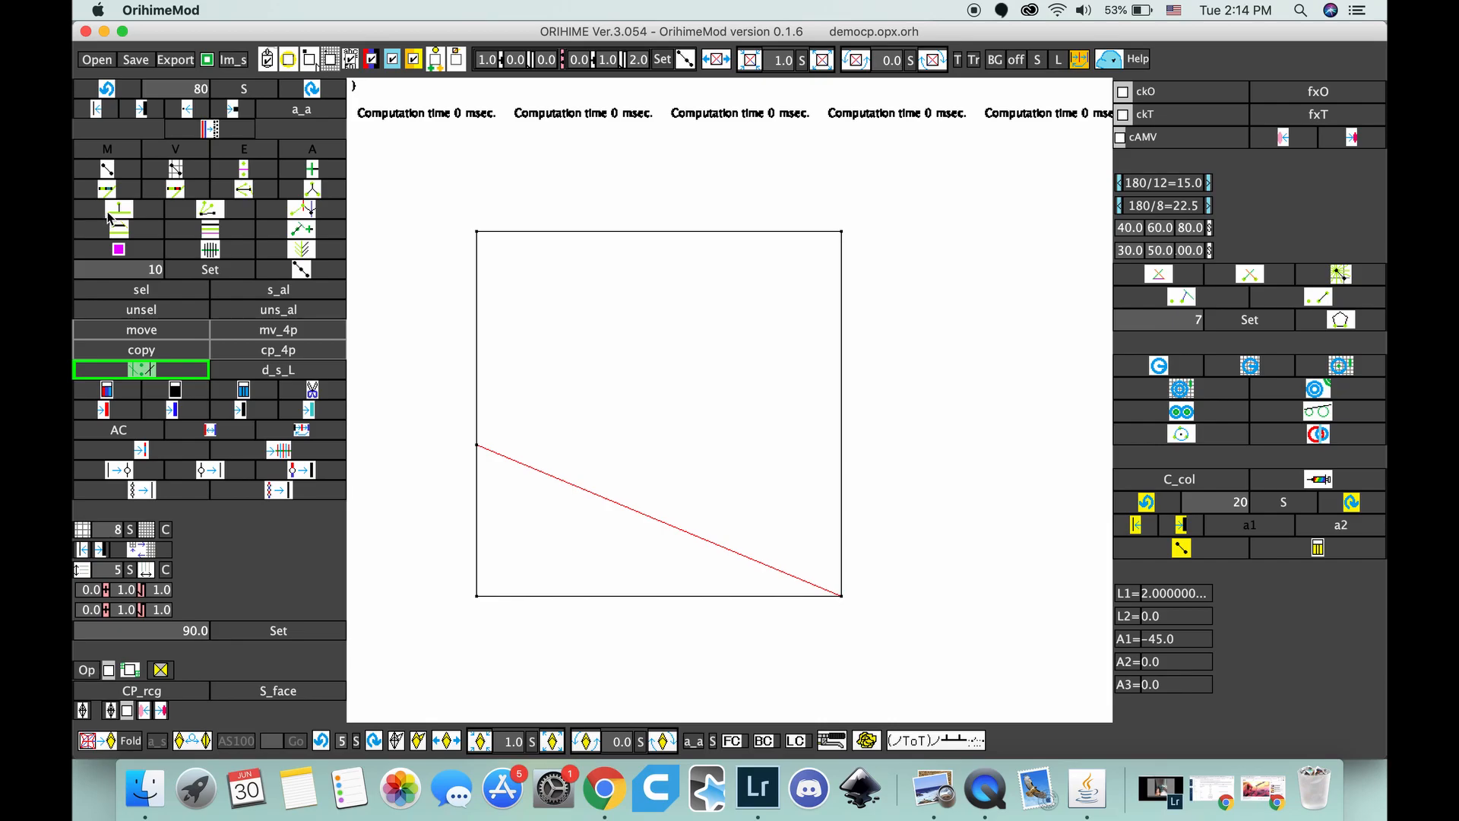
{"action": "left_click", "coordinate": [477, 446]}
{"action": "left_click", "coordinate": [843, 442]}
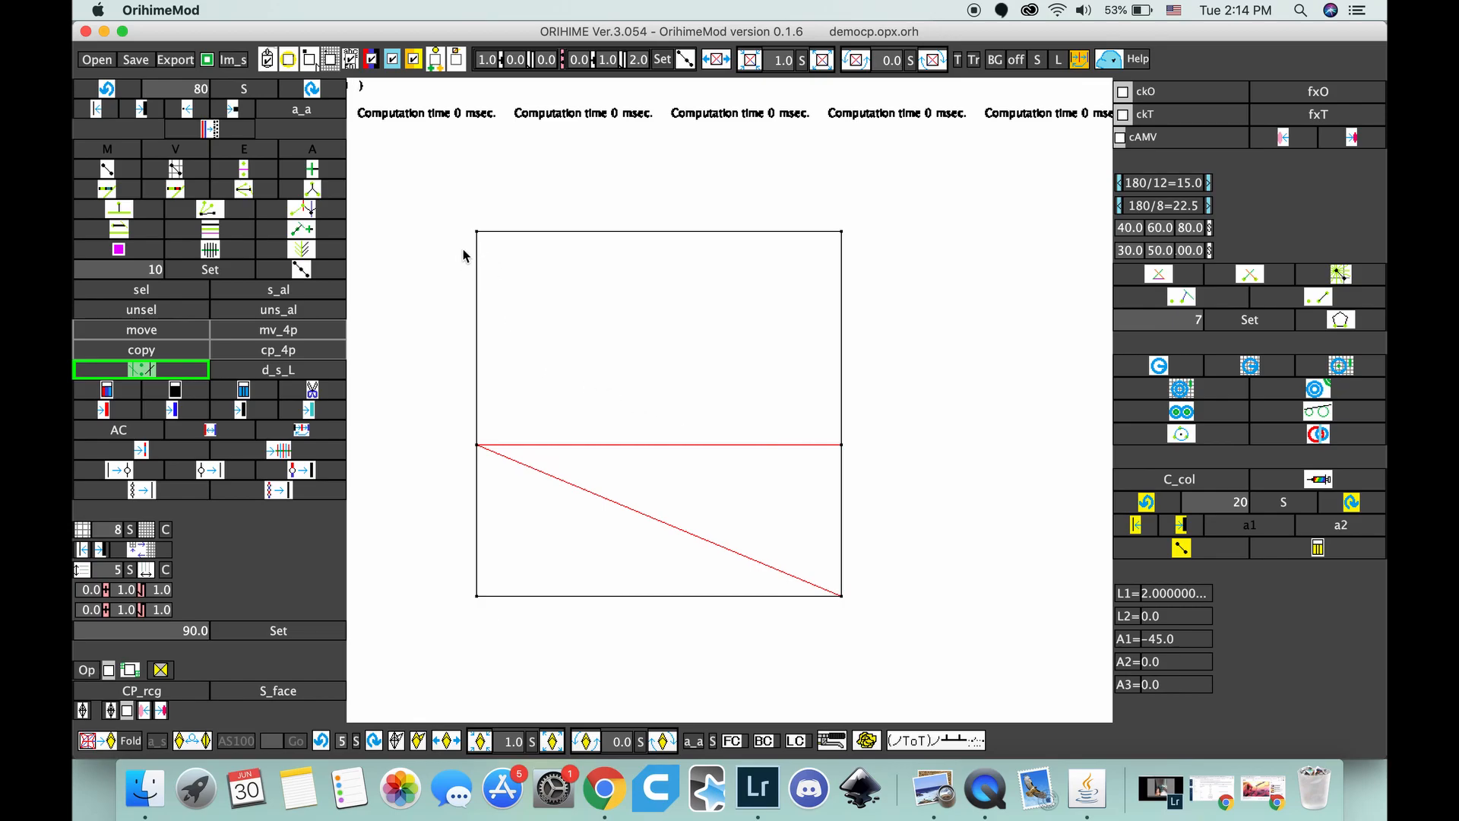
Step: Draw the diagonal crease from the top-left to the bottom-right corner and delete the horizontal crease's portion to the right of it
{"action": "left_click", "coordinate": [477, 232]}
{"action": "left_click", "coordinate": [481, 307]}
{"action": "mouse_move", "coordinate": [477, 238]}
{"action": "left_mouse_down"}
{"action": "mouse_move", "coordinate": [684, 466]}
{"action": "mouse_move", "coordinate": [853, 609]}
{"action": "mouse_move", "coordinate": [841, 597]}
{"action": "left_mouse_up"}
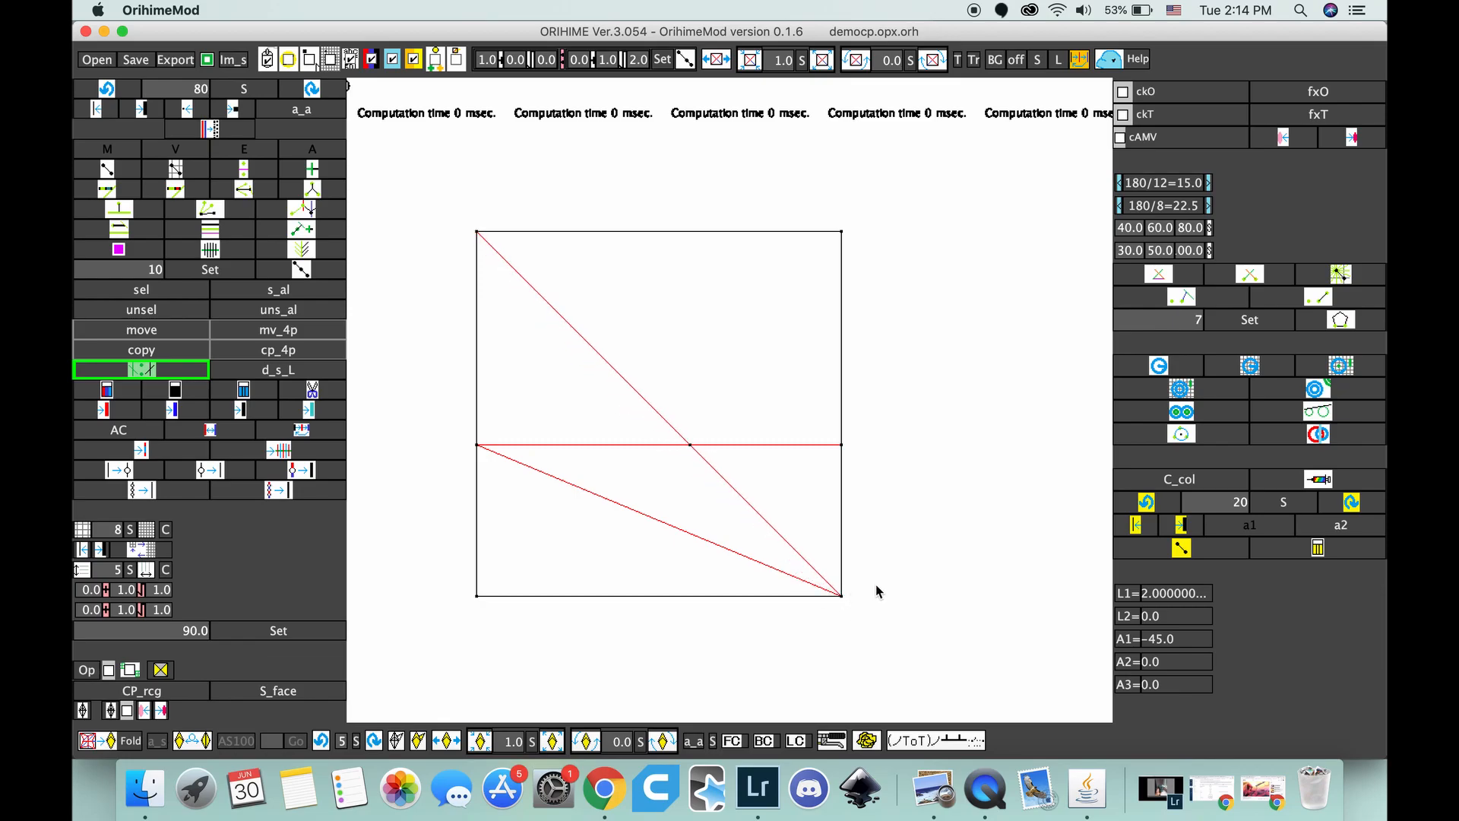
{"action": "left_click", "coordinate": [778, 453]}
{"action": "key", "text": "ctrl+Up"}
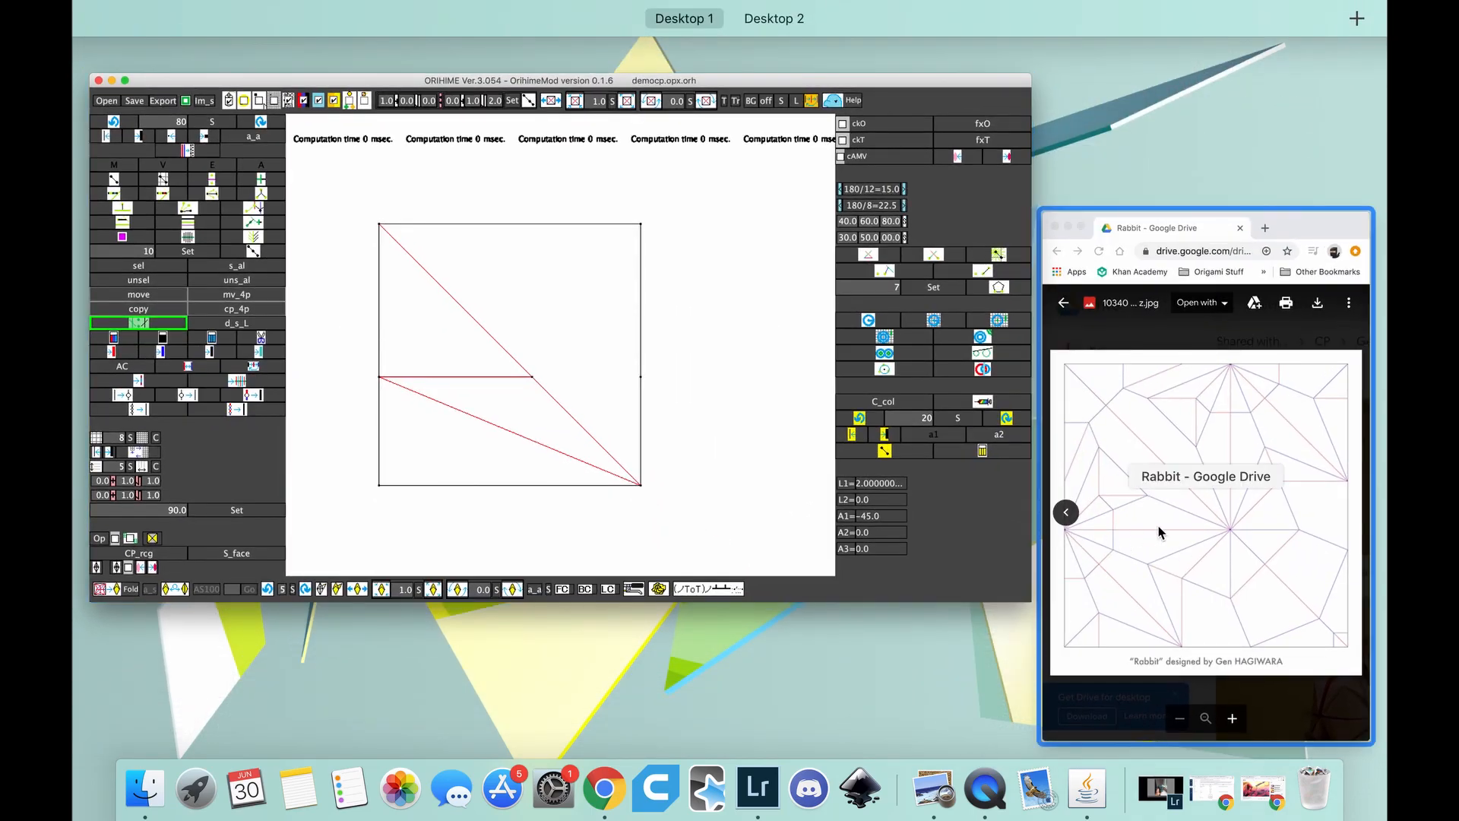
{"action": "left_click", "coordinate": [1179, 507]}
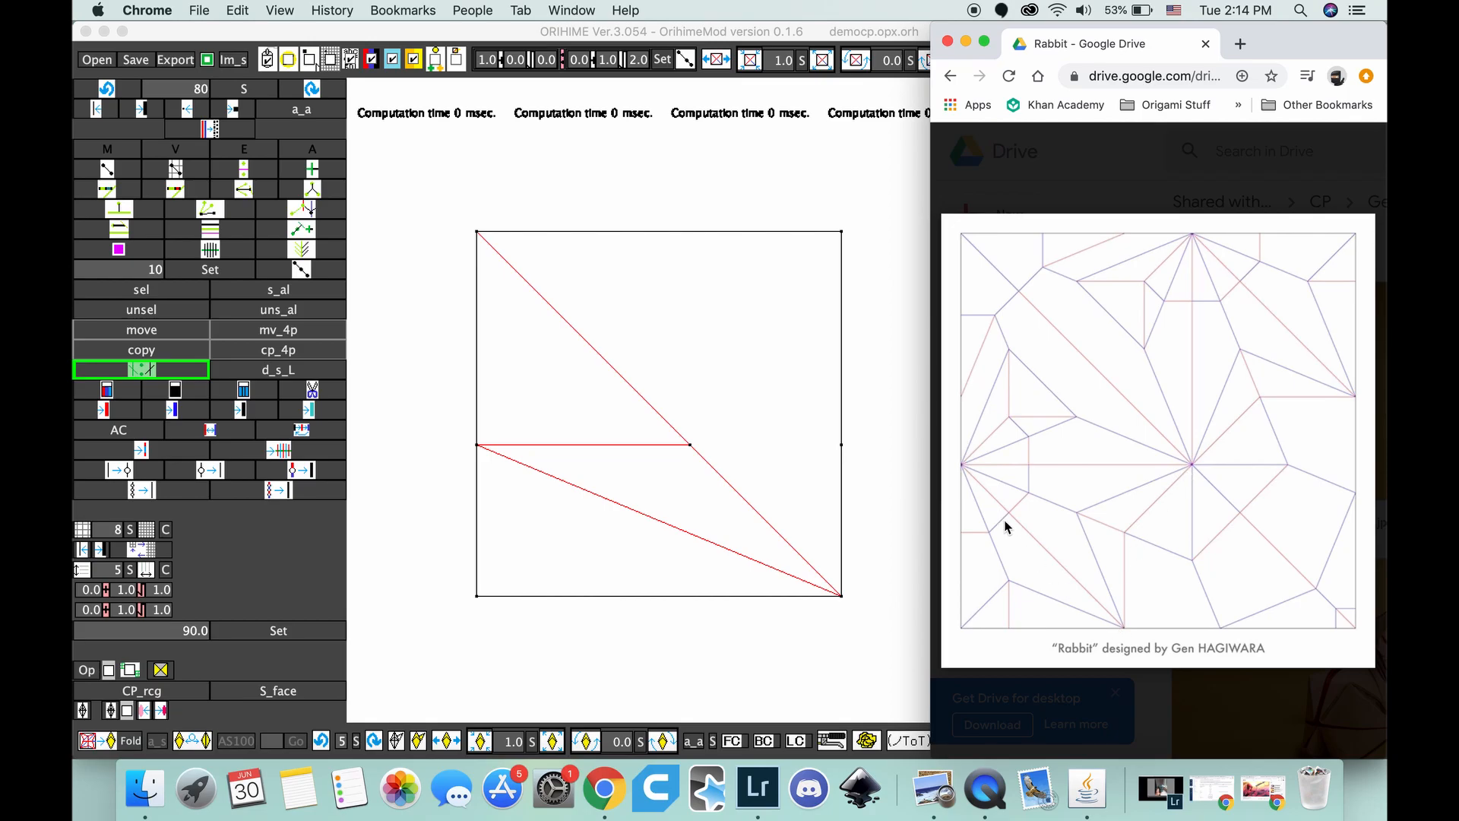
{"action": "scroll", "coordinate": [740, 513], "scroll_direction": "down", "scroll_amount": 6}
{"action": "left_click", "coordinate": [733, 511]}
{"action": "scroll", "coordinate": [690, 500], "scroll_direction": "down", "scroll_amount": 20}
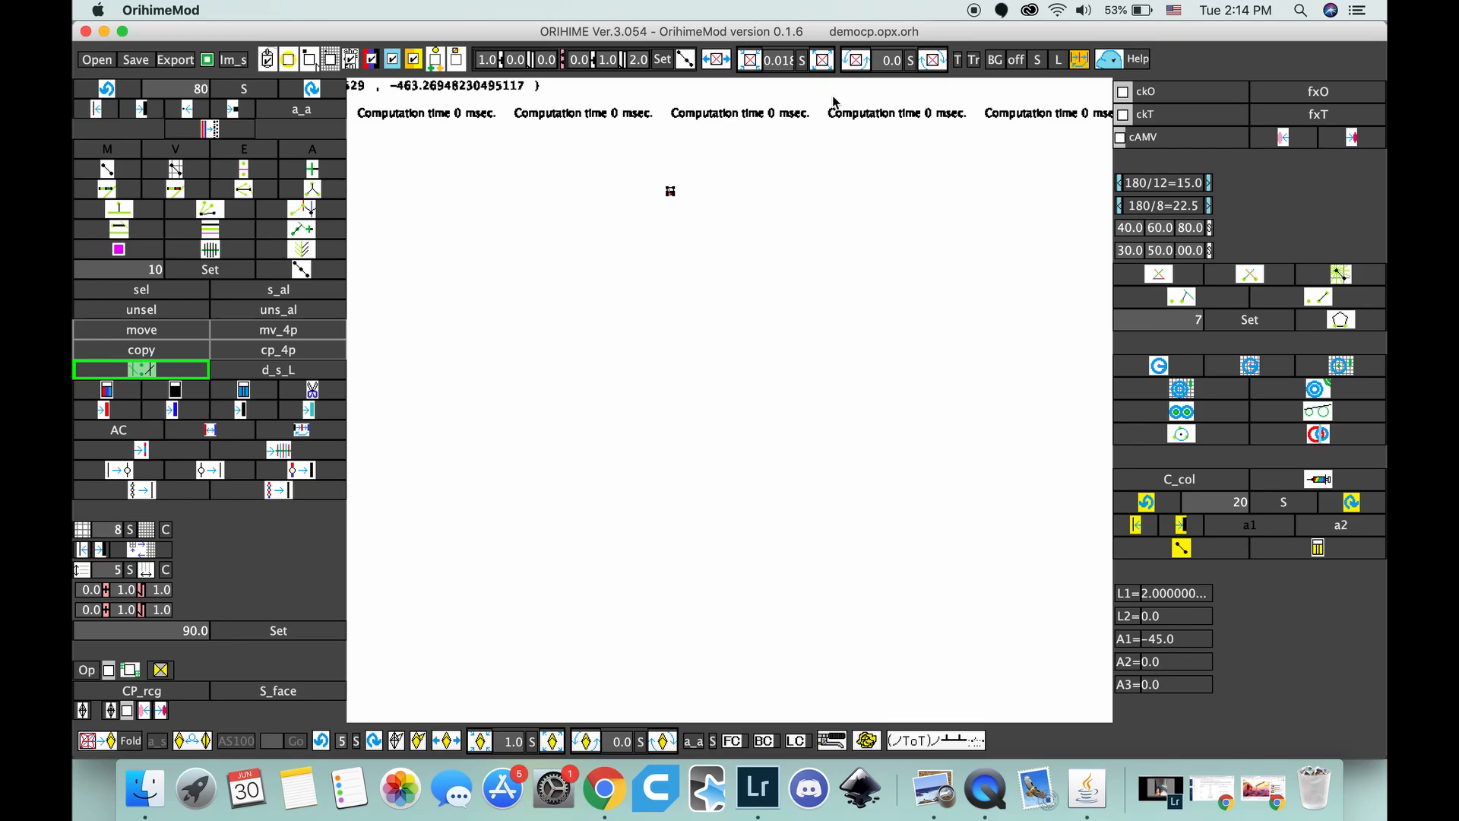
Step: Bisect the angle between the horizontal crease and the left edge with a crease running to the bottom edge
{"action": "left_click", "coordinate": [824, 59]}
{"action": "left_click", "coordinate": [824, 58]}
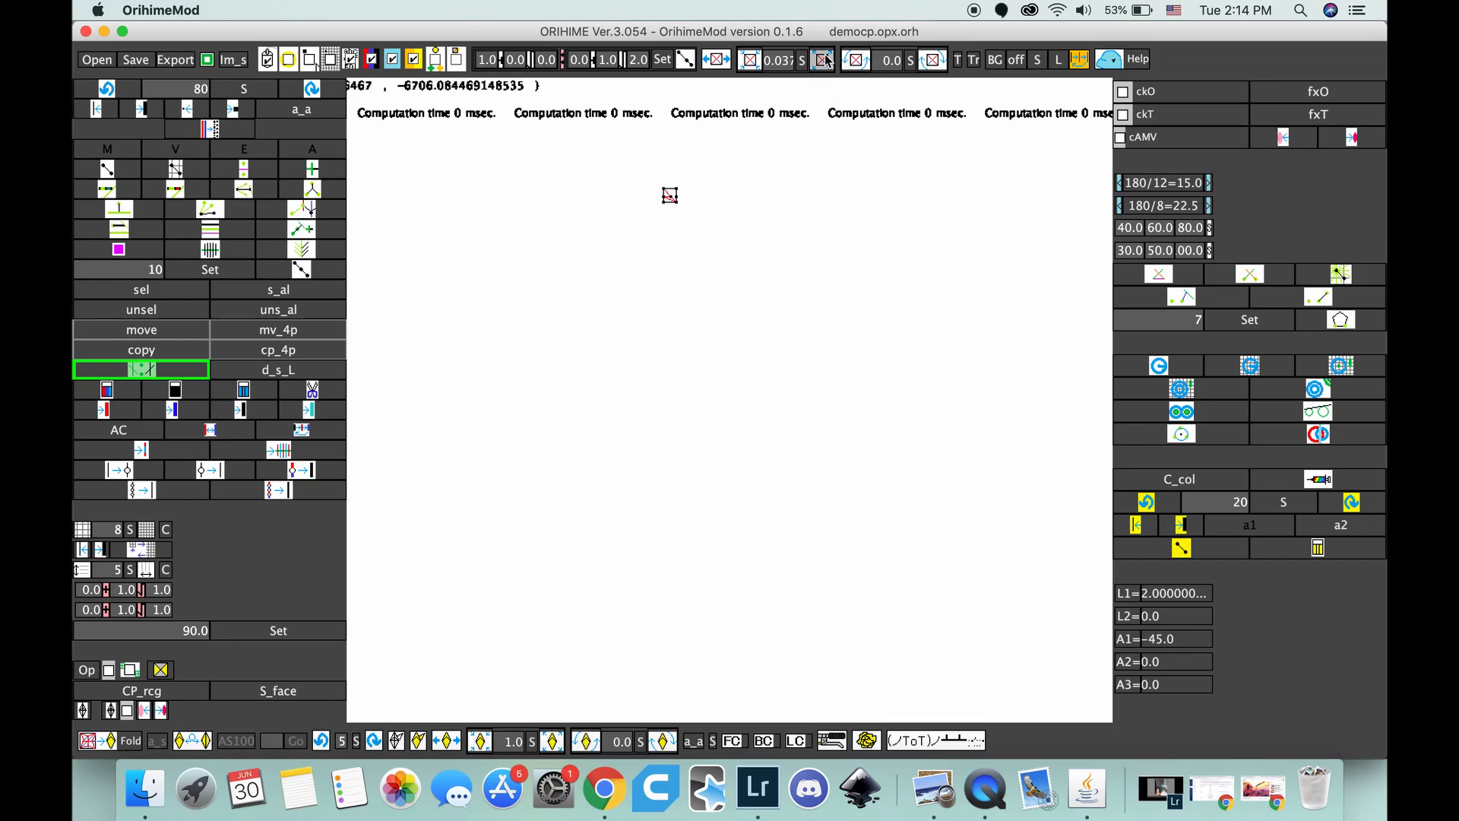
{"action": "left_click", "coordinate": [824, 58]}
{"action": "left_click", "coordinate": [824, 58]}
{"action": "left_click", "coordinate": [825, 58]}
{"action": "left_click", "coordinate": [825, 59]}
{"action": "left_click", "coordinate": [825, 58]}
{"action": "left_click", "coordinate": [824, 58]}
{"action": "left_click", "coordinate": [824, 59]}
{"action": "left_click", "coordinate": [825, 59]}
{"action": "left_click", "coordinate": [825, 58]}
{"action": "left_click", "coordinate": [824, 58]}
{"action": "left_click", "coordinate": [825, 59]}
{"action": "left_click", "coordinate": [823, 63]}
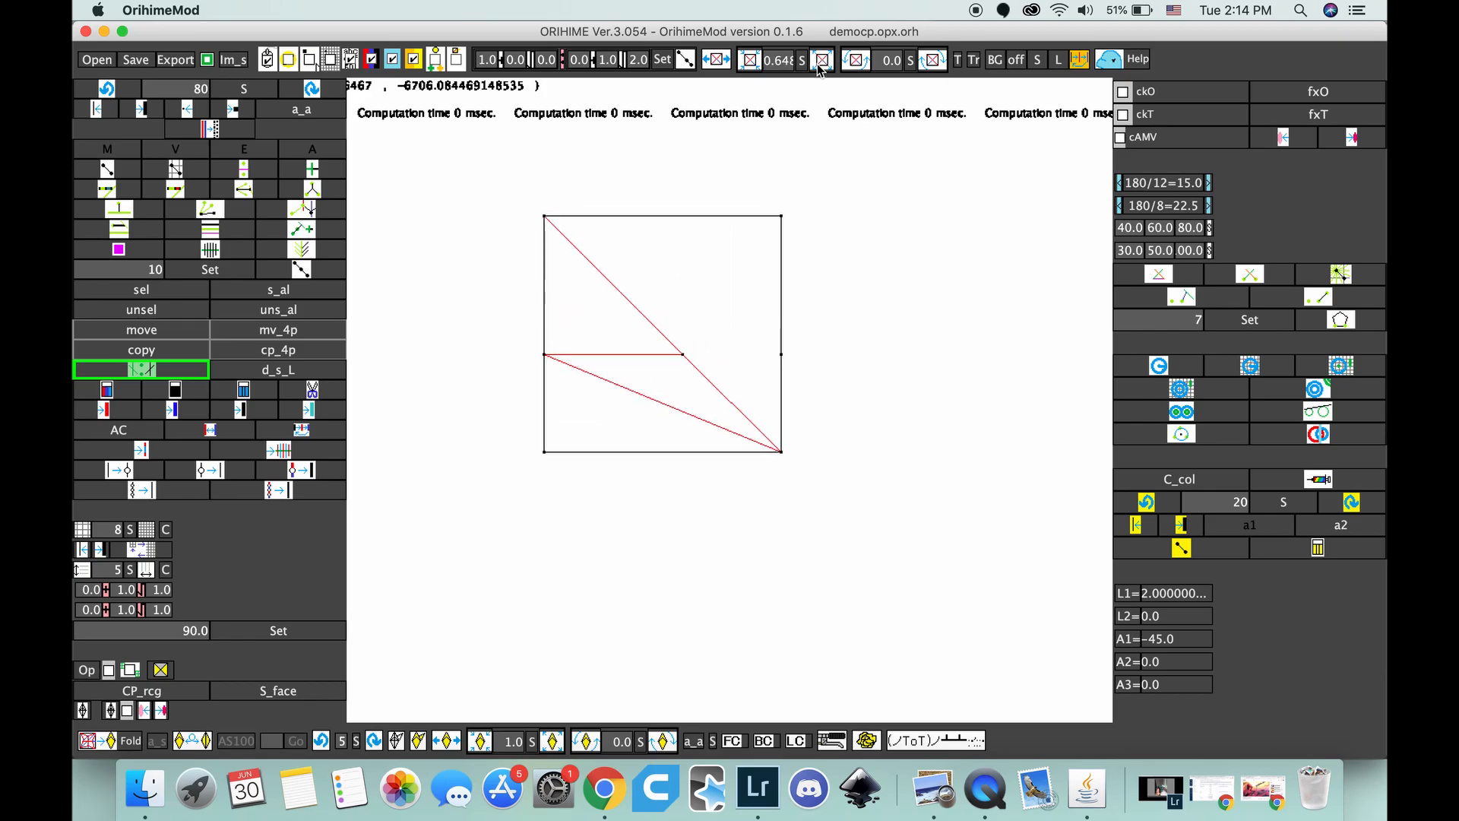
{"action": "left_click", "coordinate": [820, 61]}
{"action": "left_click", "coordinate": [820, 61]}
{"action": "left_click", "coordinate": [821, 60]}
{"action": "left_click", "coordinate": [820, 61]}
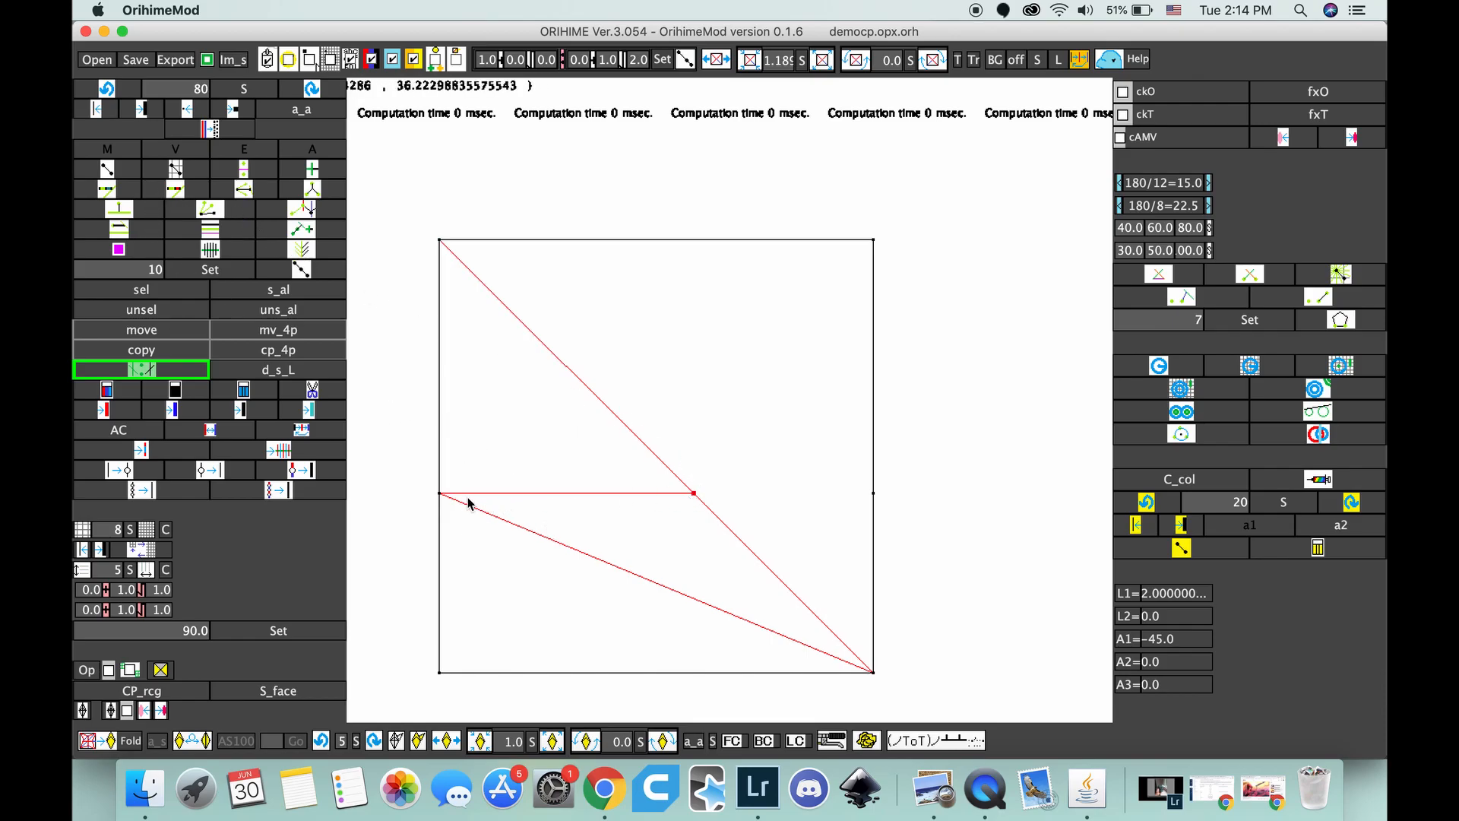
{"action": "left_click", "coordinate": [436, 494]}
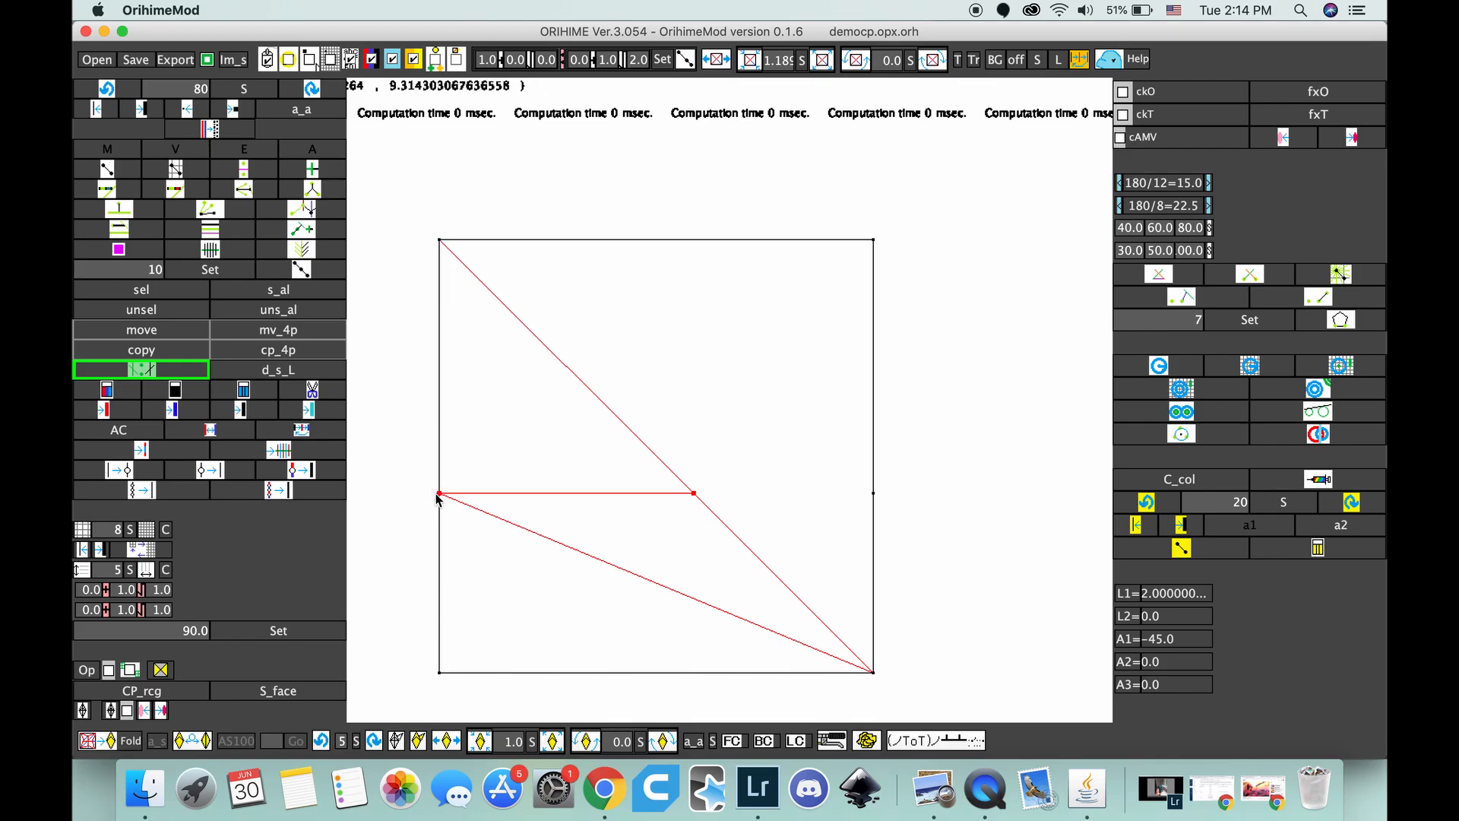
{"action": "left_click", "coordinate": [542, 673]}
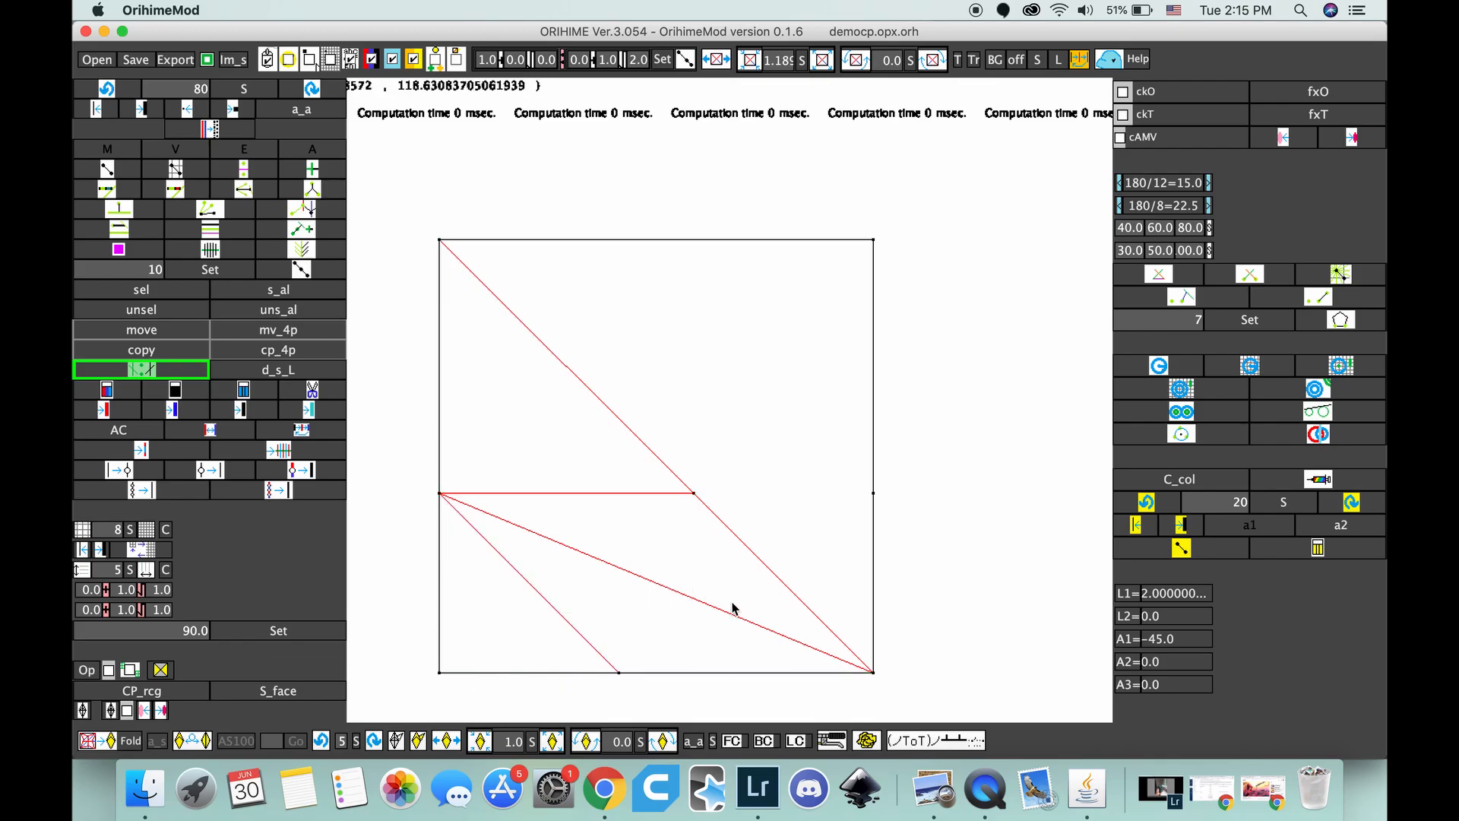
Step: Using the 22.5° angle guides, join the diagonal's interior vertex and the bottom-edge vertex through two points on the first bisector crease
{"action": "key", "text": "ctrl+Up"}
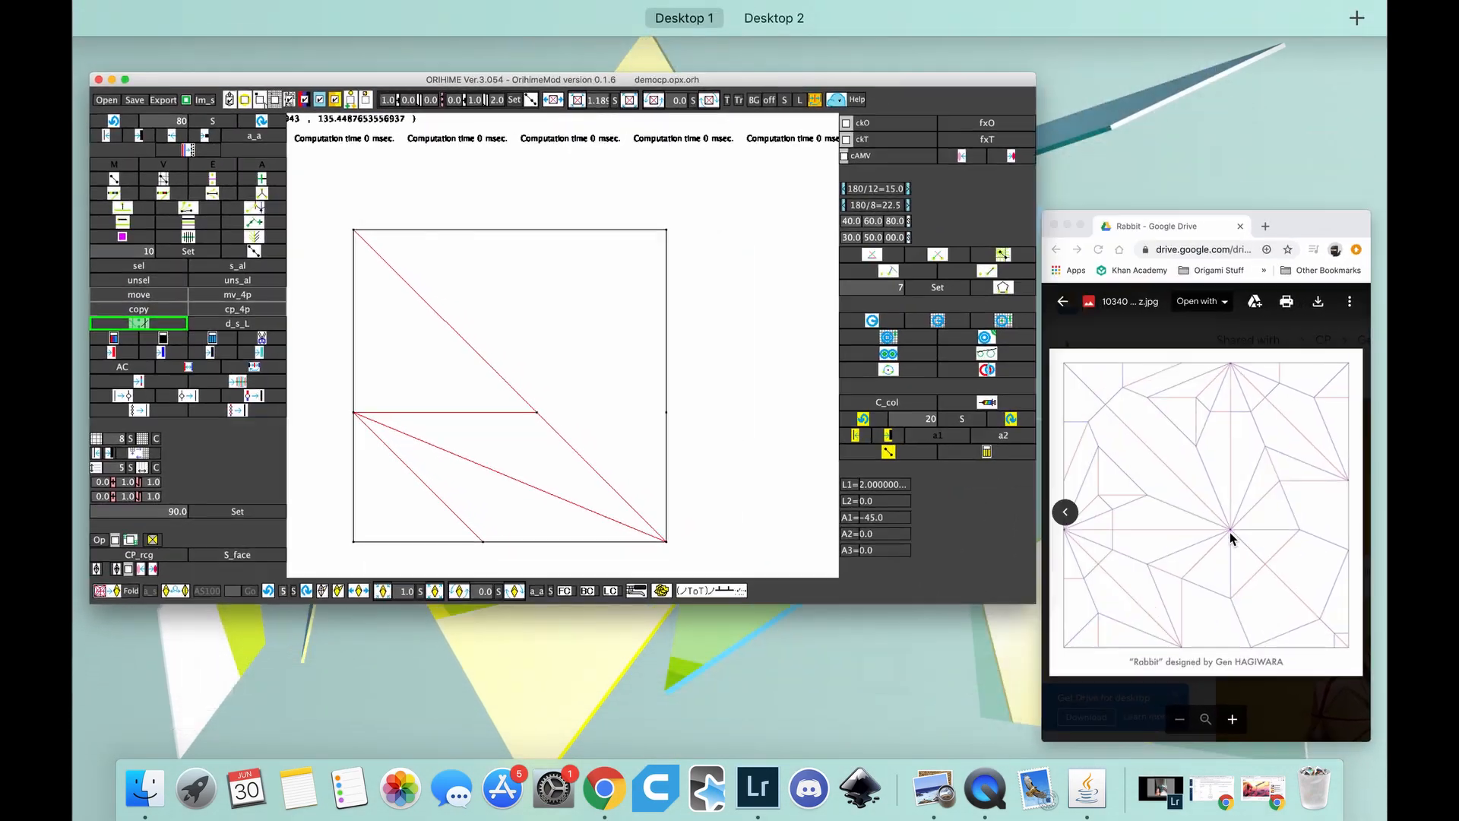
{"action": "left_click", "coordinate": [1232, 538]}
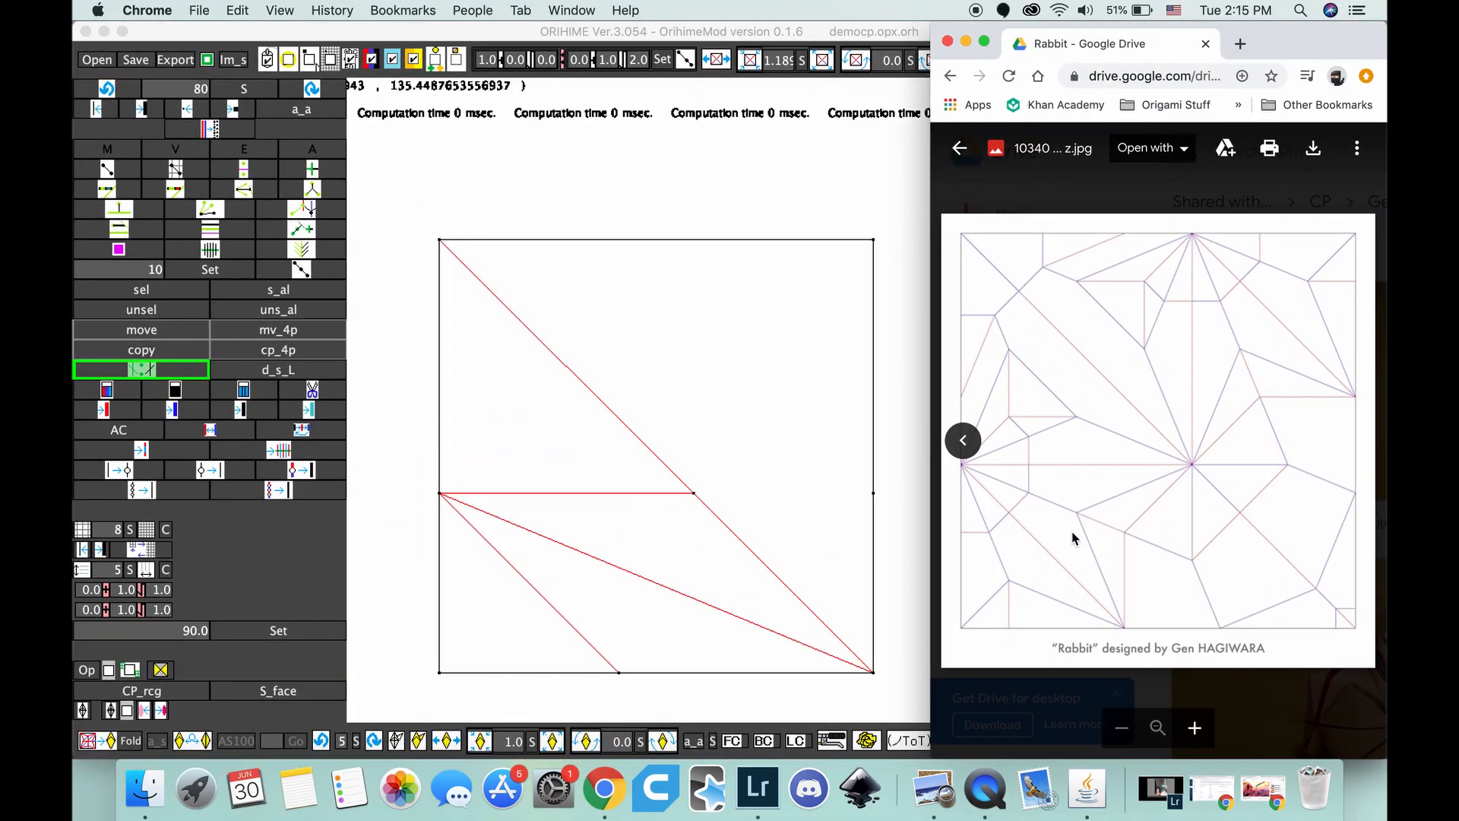
{"action": "left_click", "coordinate": [834, 485]}
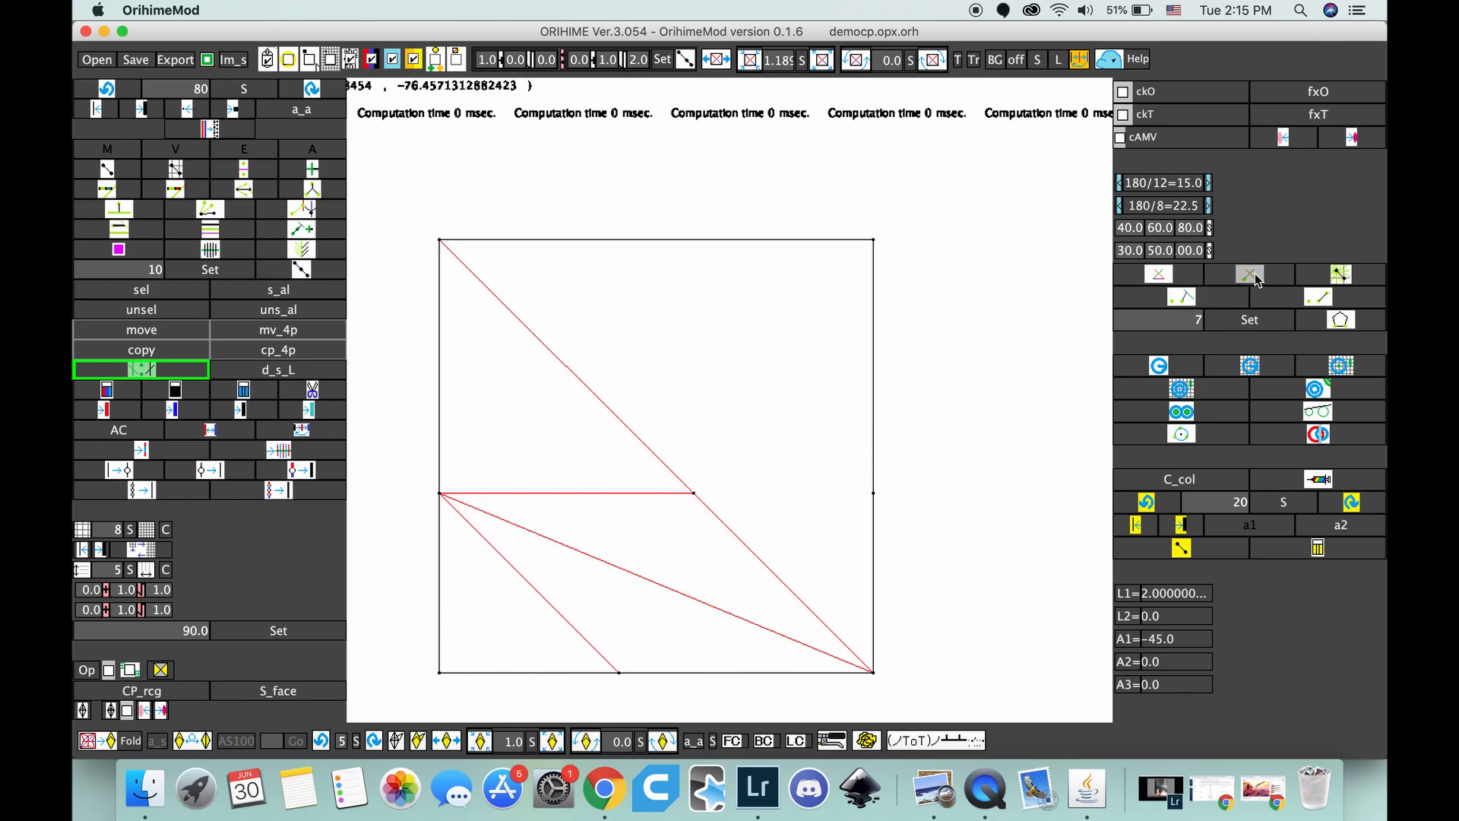
{"action": "left_click", "coordinate": [695, 494]}
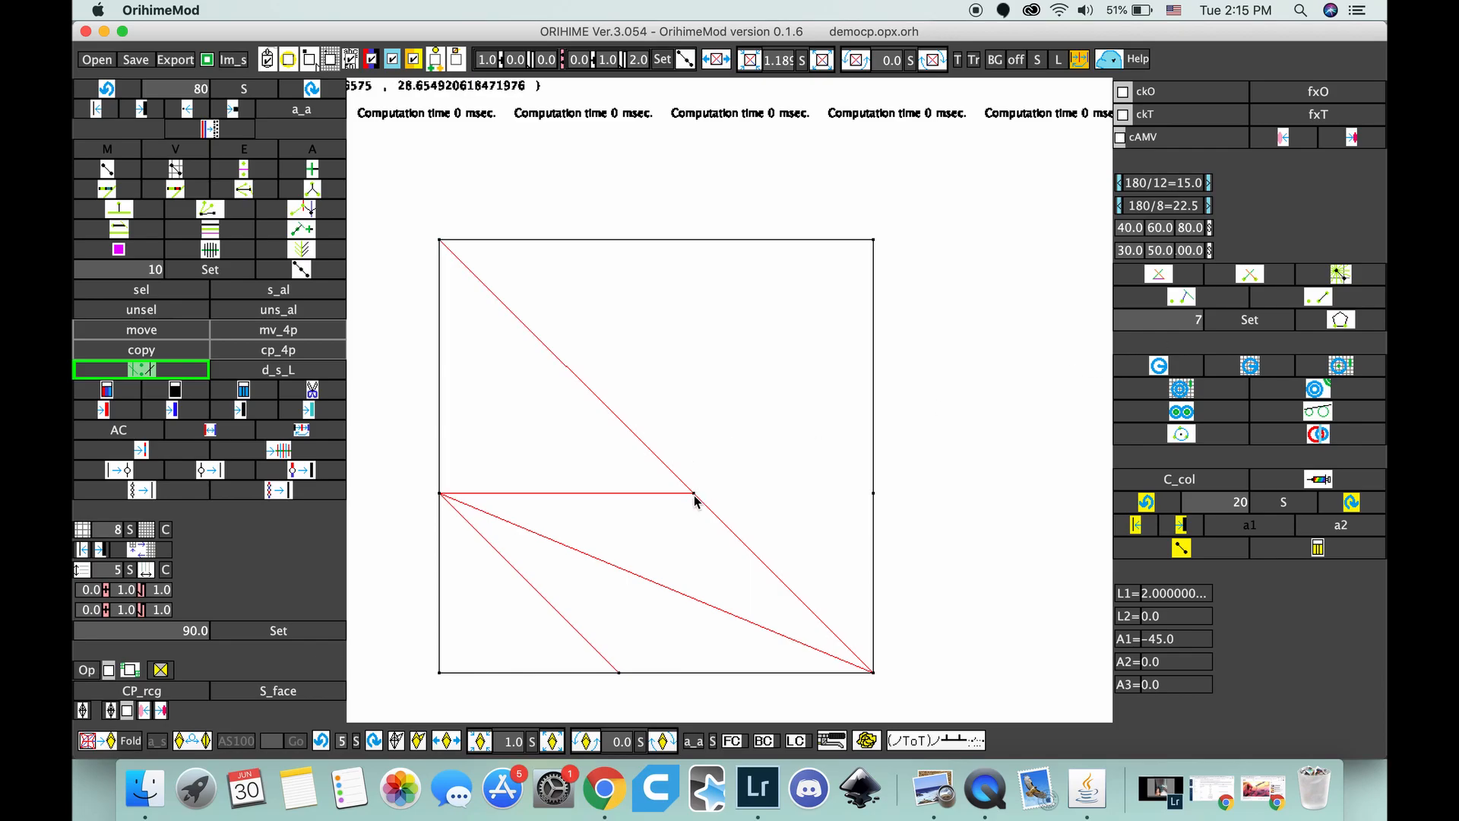
{"action": "left_click", "coordinate": [620, 674]}
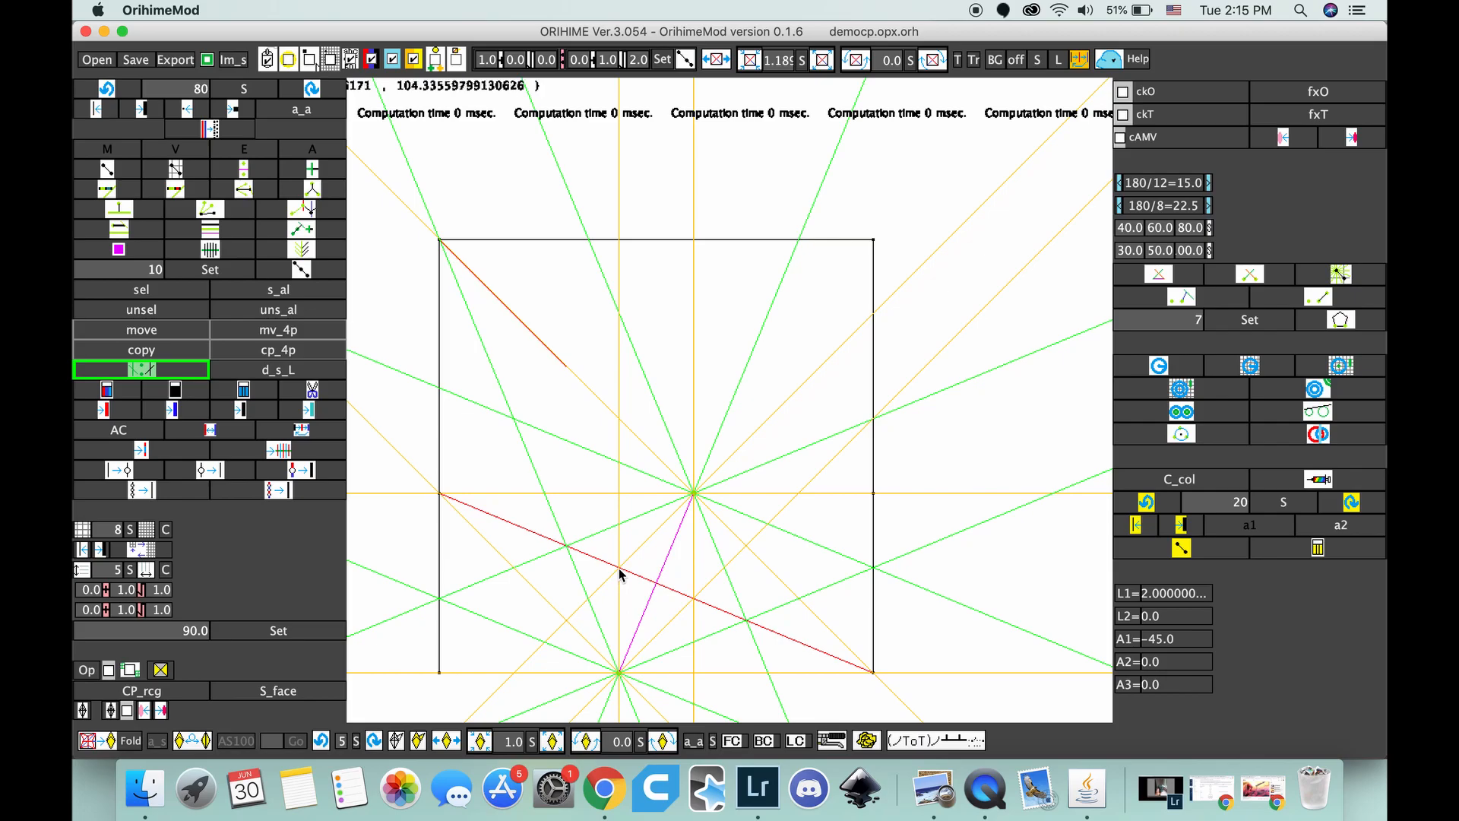
{"action": "left_click", "coordinate": [620, 570]}
{"action": "left_click", "coordinate": [693, 502]}
{"action": "left_click", "coordinate": [620, 673]}
{"action": "left_click", "coordinate": [572, 553]}
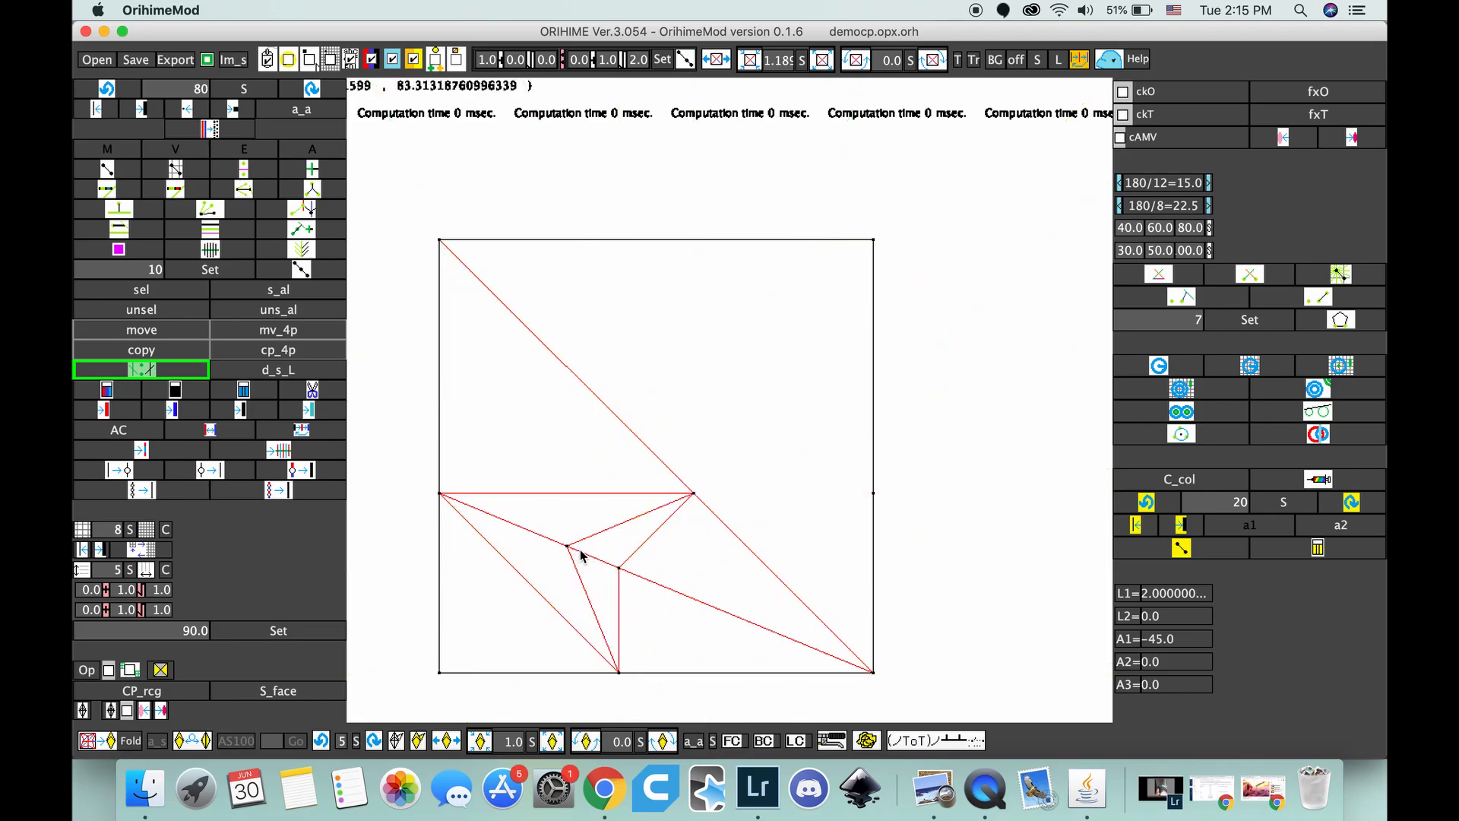
Step: Check the Rabbit reference and add rabbit-ear creases inside the triangle at the square's bottom-left corner
{"action": "key", "text": "ctrl+Up"}
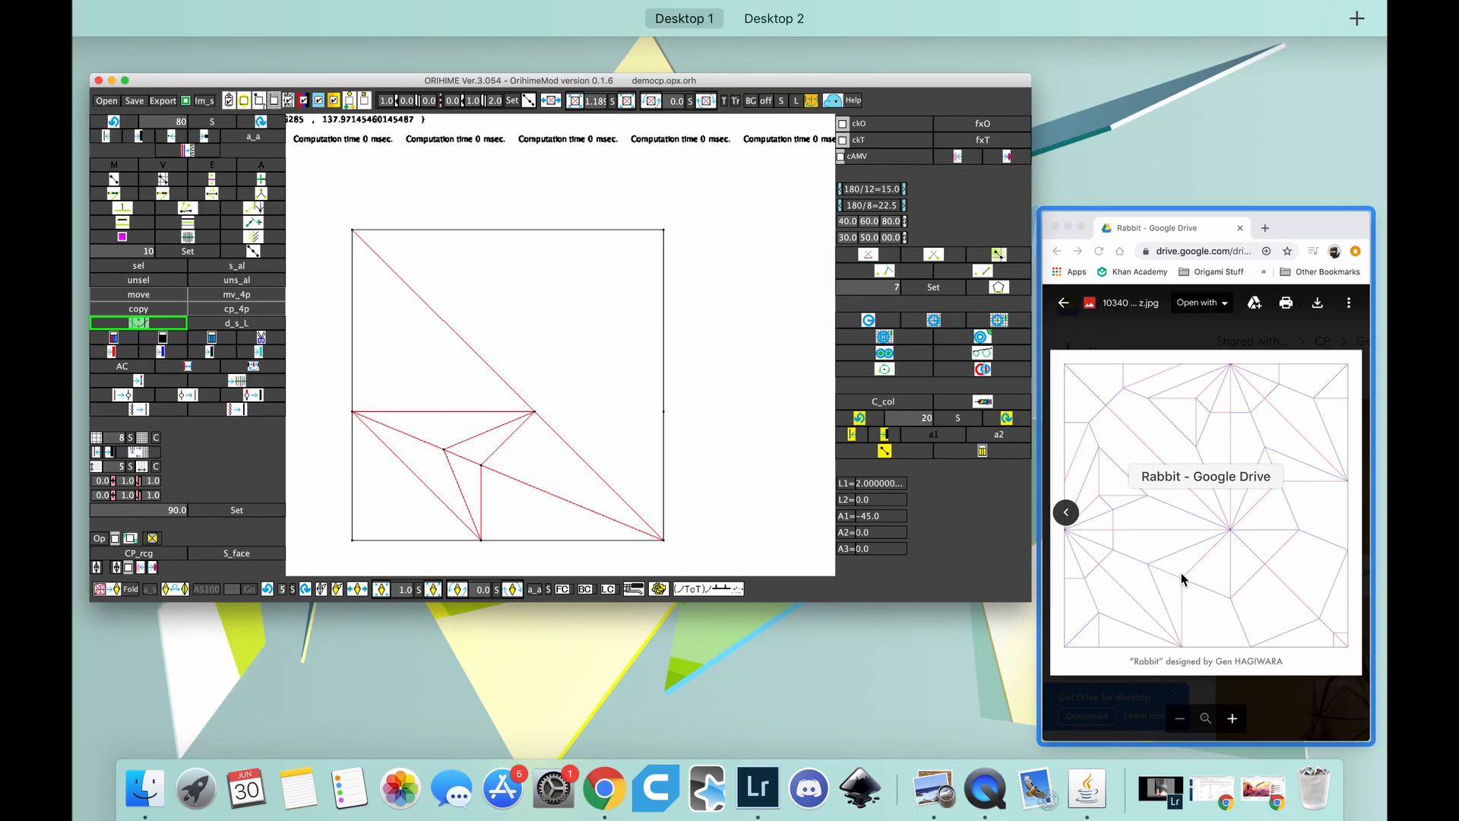
{"action": "left_click", "coordinate": [1082, 499]}
{"action": "left_click", "coordinate": [805, 479]}
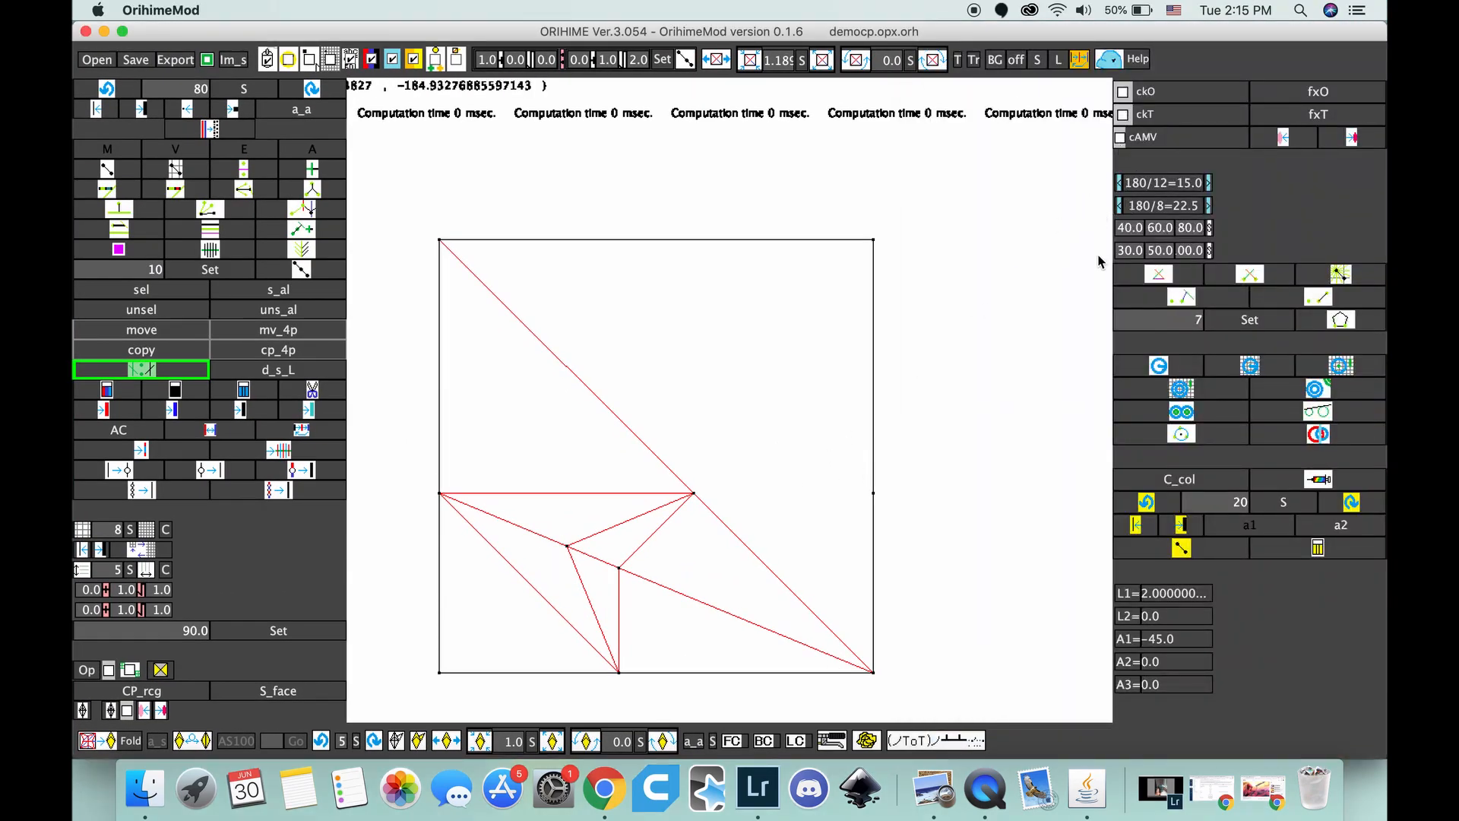
{"action": "key", "text": "XF86AudioLowerVolume"}
{"action": "key", "text": "XF86AudioLowerVolume"}
{"action": "key", "text": "ctrl+Up"}
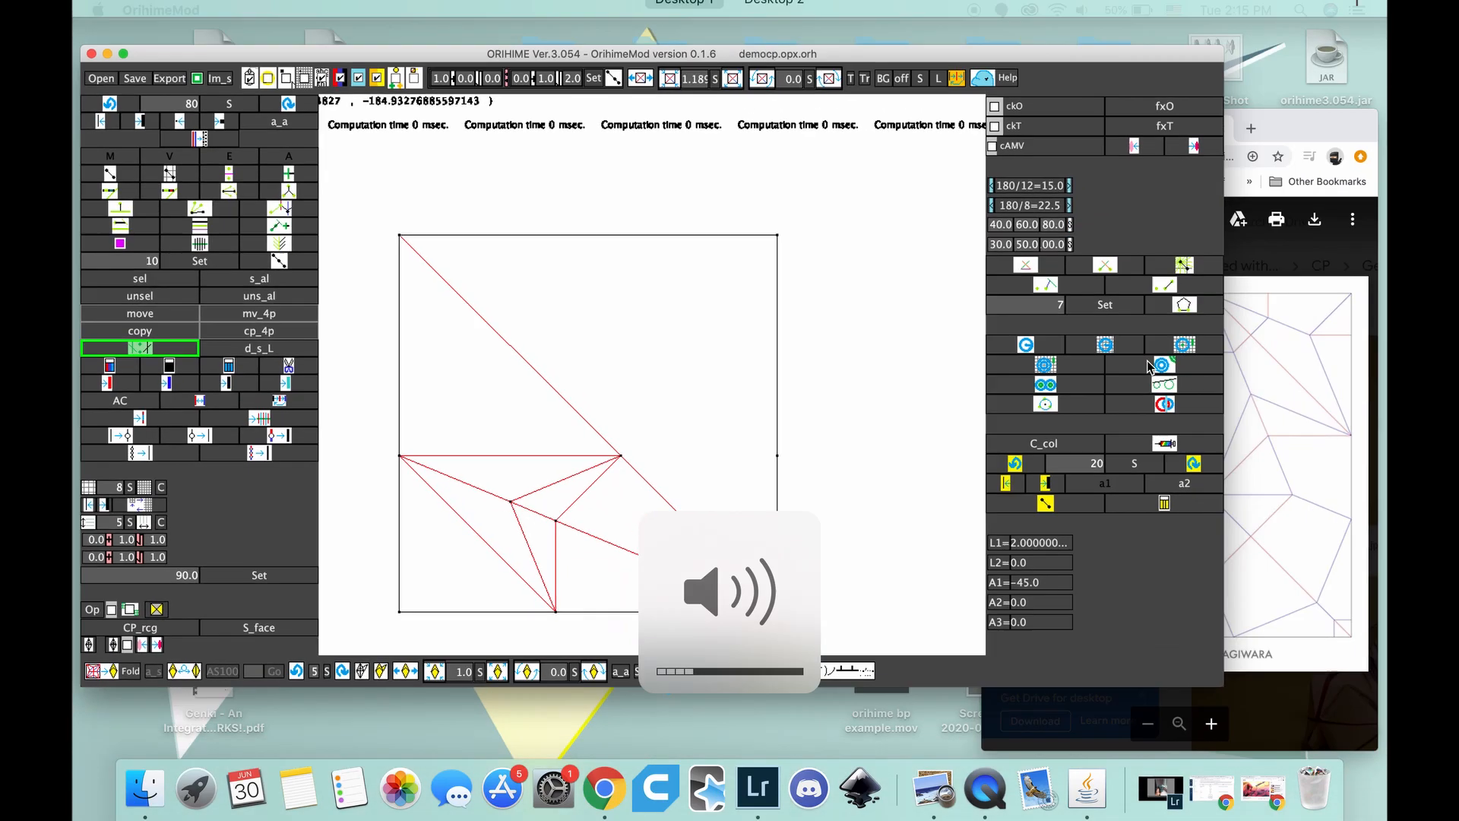
{"action": "left_click", "coordinate": [1133, 553]}
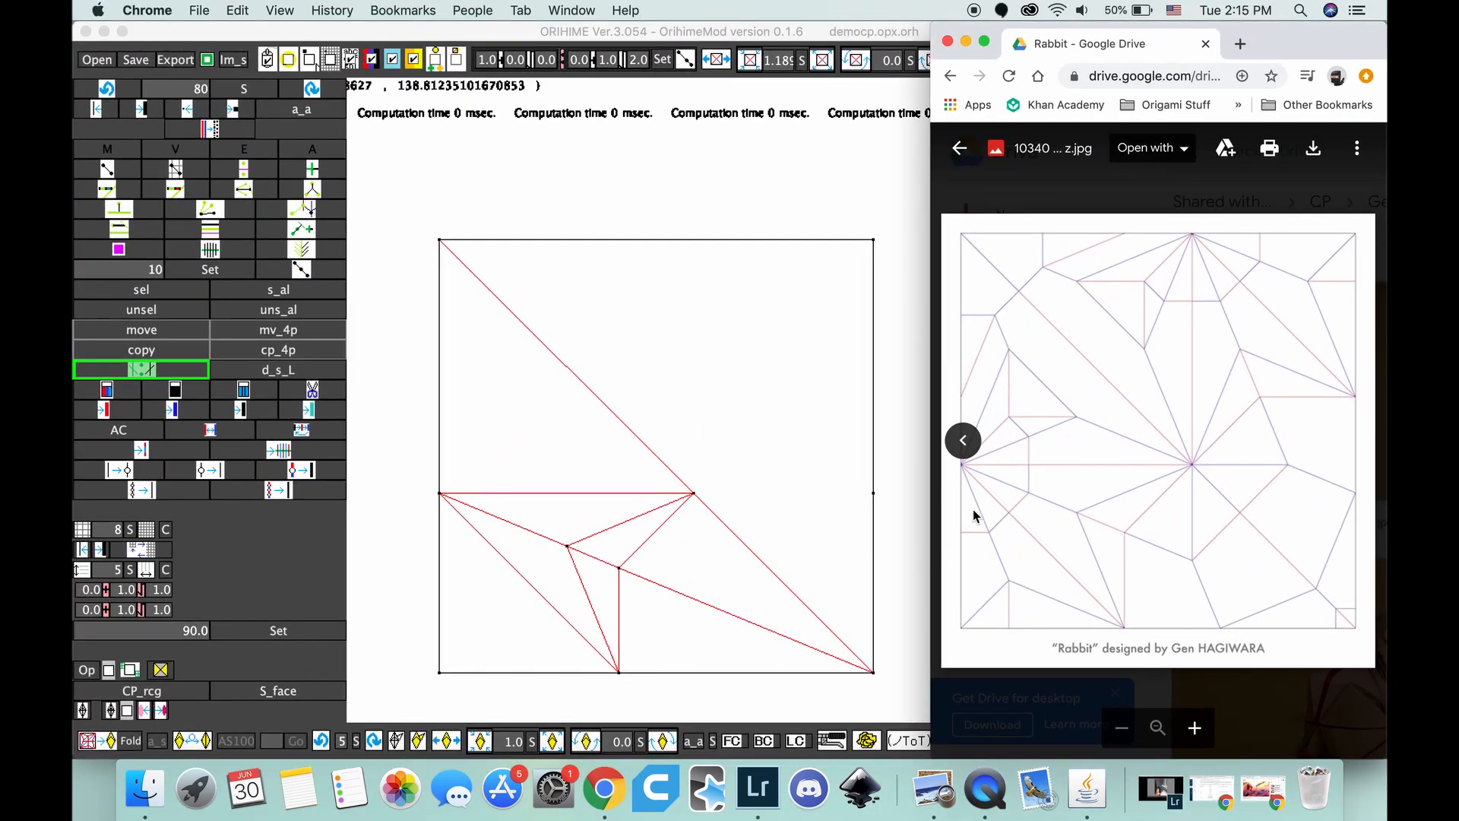
{"action": "left_click", "coordinate": [298, 190]}
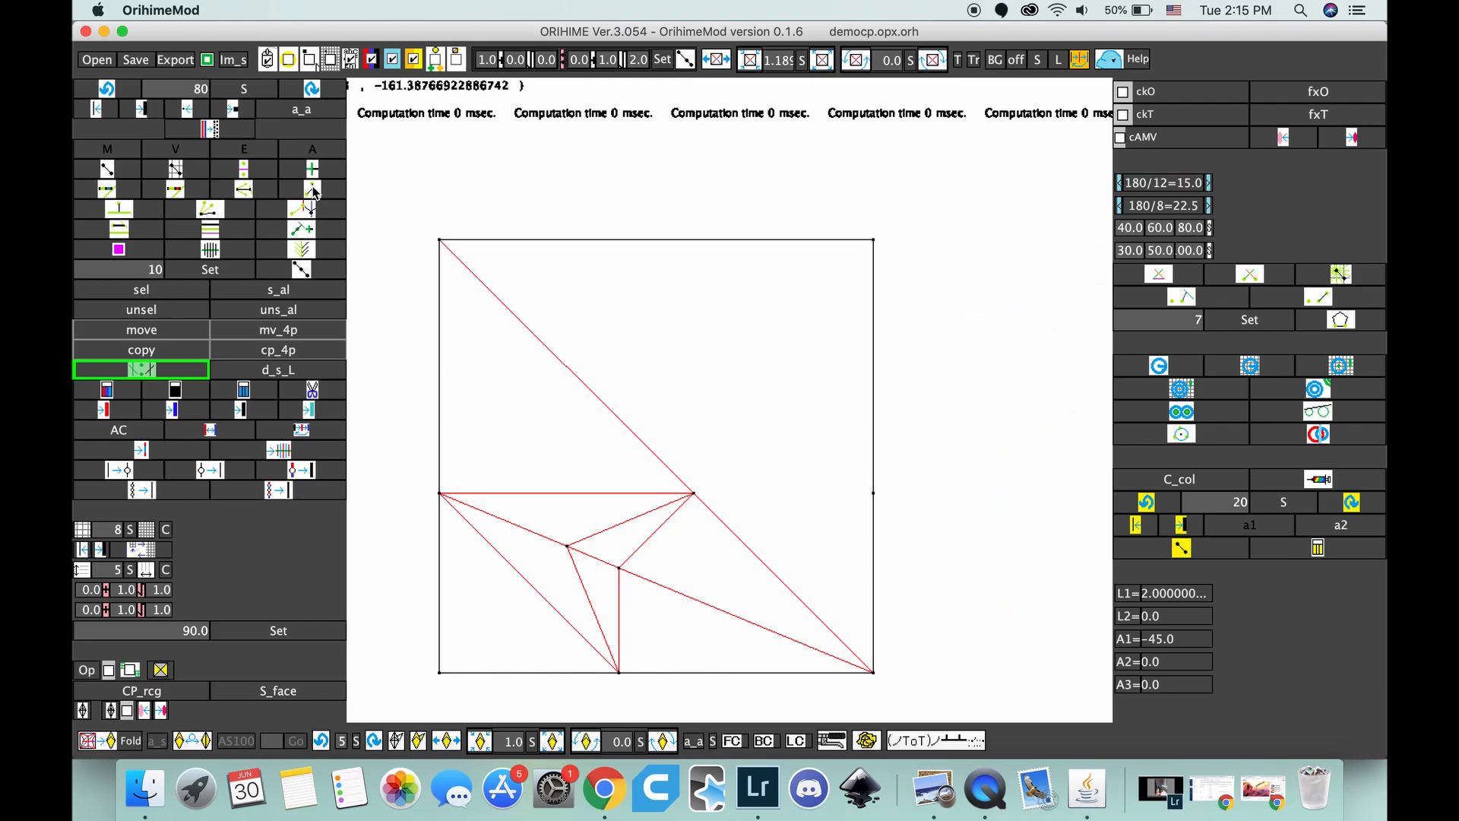
{"action": "left_click", "coordinate": [441, 498]}
{"action": "left_click", "coordinate": [440, 673]}
{"action": "left_click", "coordinate": [619, 673]}
Step: Draw a vertical crease from the diagonal's interior vertex down to the first bisector crease, and narrow the OrihimeMod window to reveal the reference
{"action": "key", "text": "ctrl+Up"}
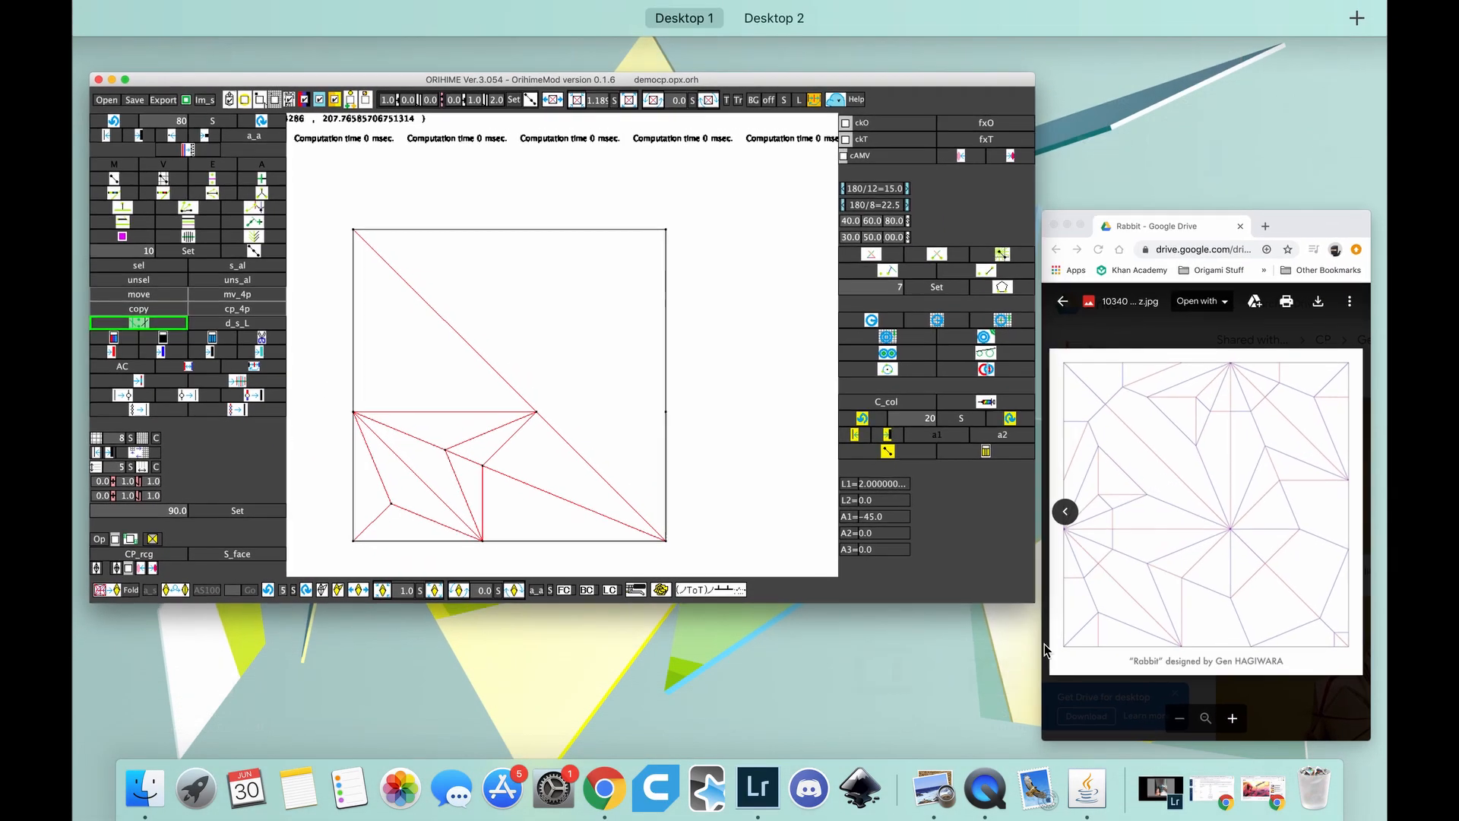
{"action": "left_click", "coordinate": [1174, 578]}
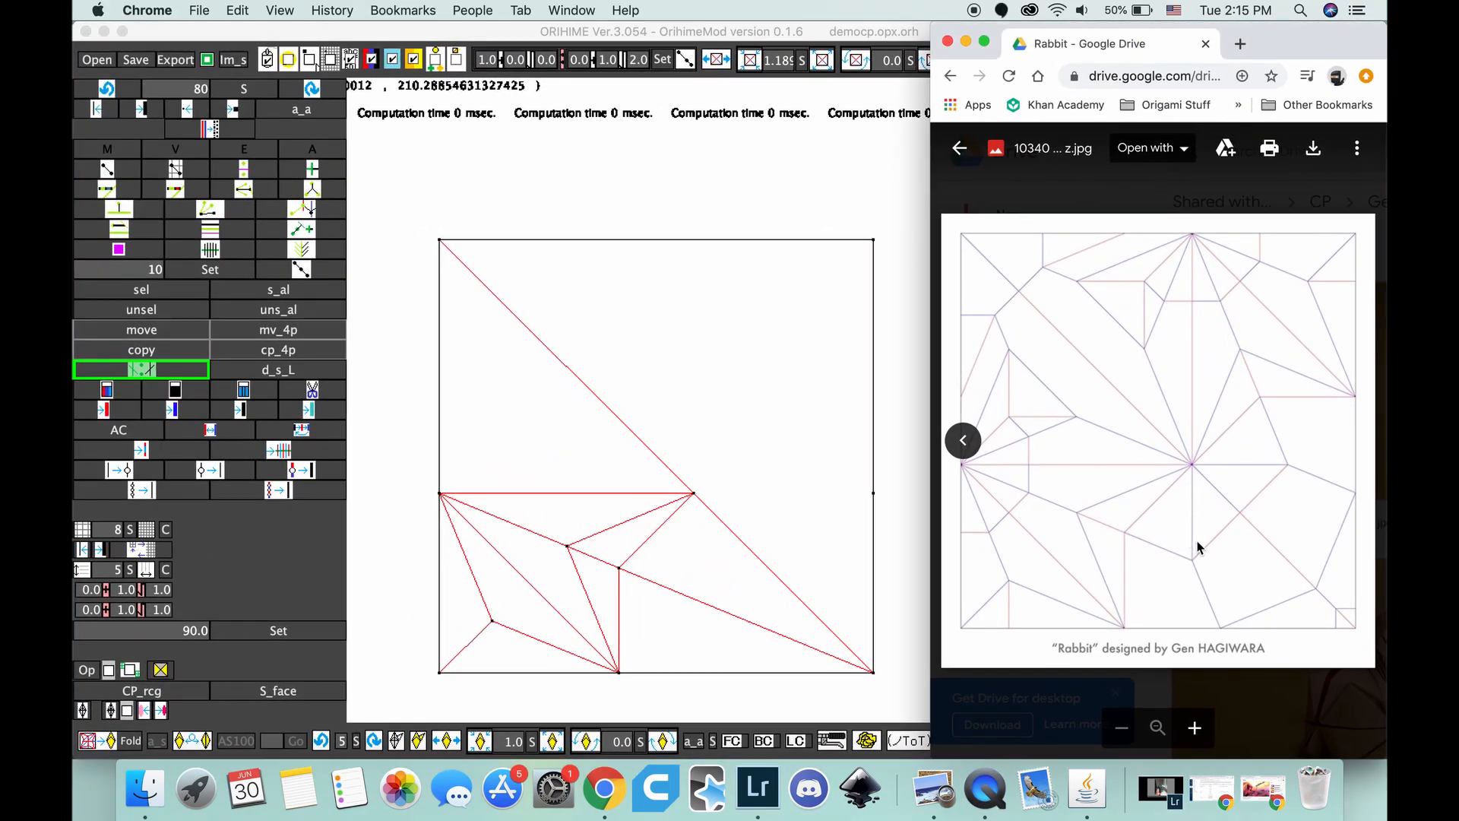
{"action": "left_click", "coordinate": [575, 475]}
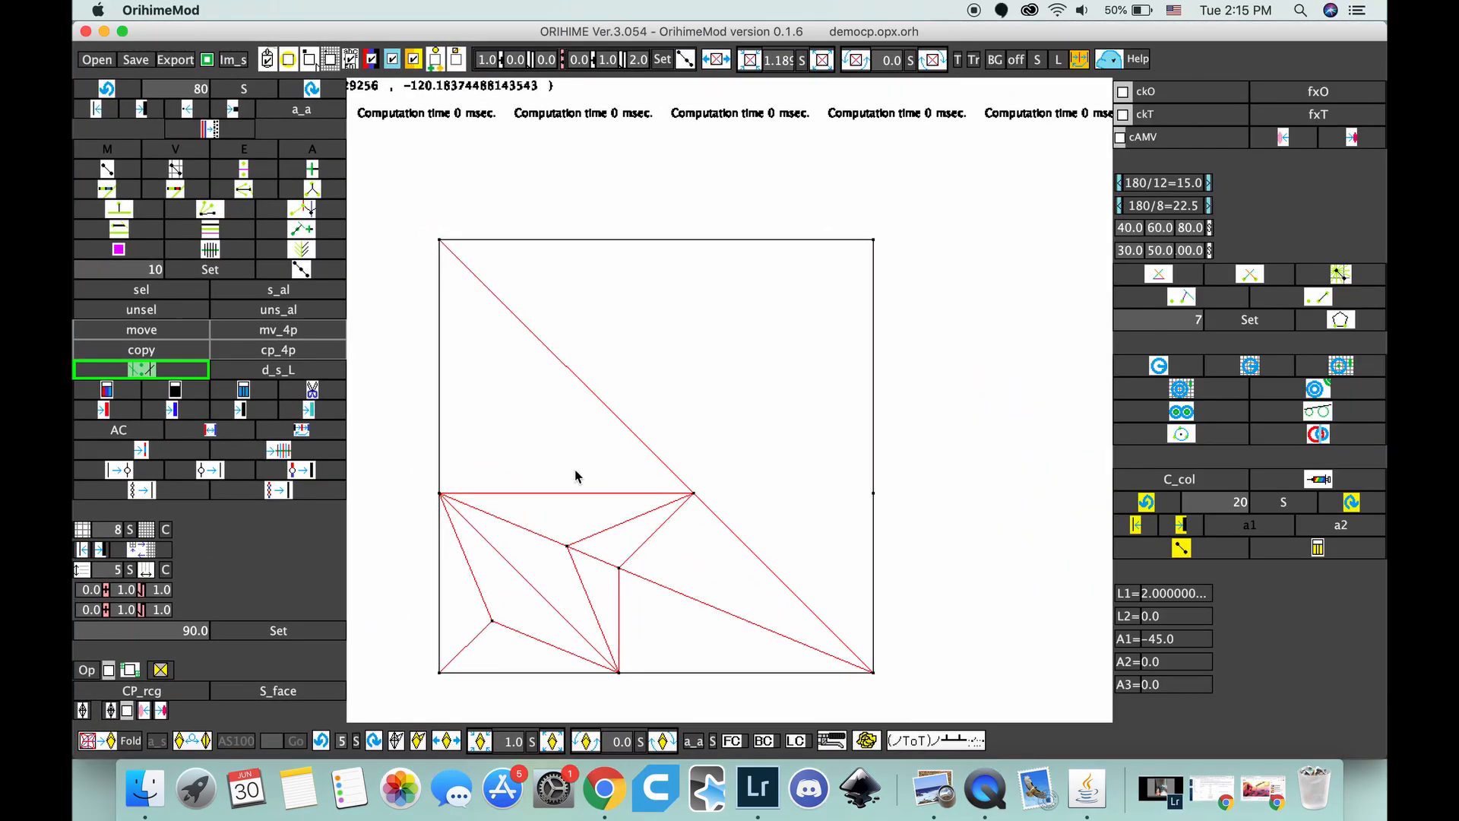
{"action": "left_click", "coordinate": [696, 673]}
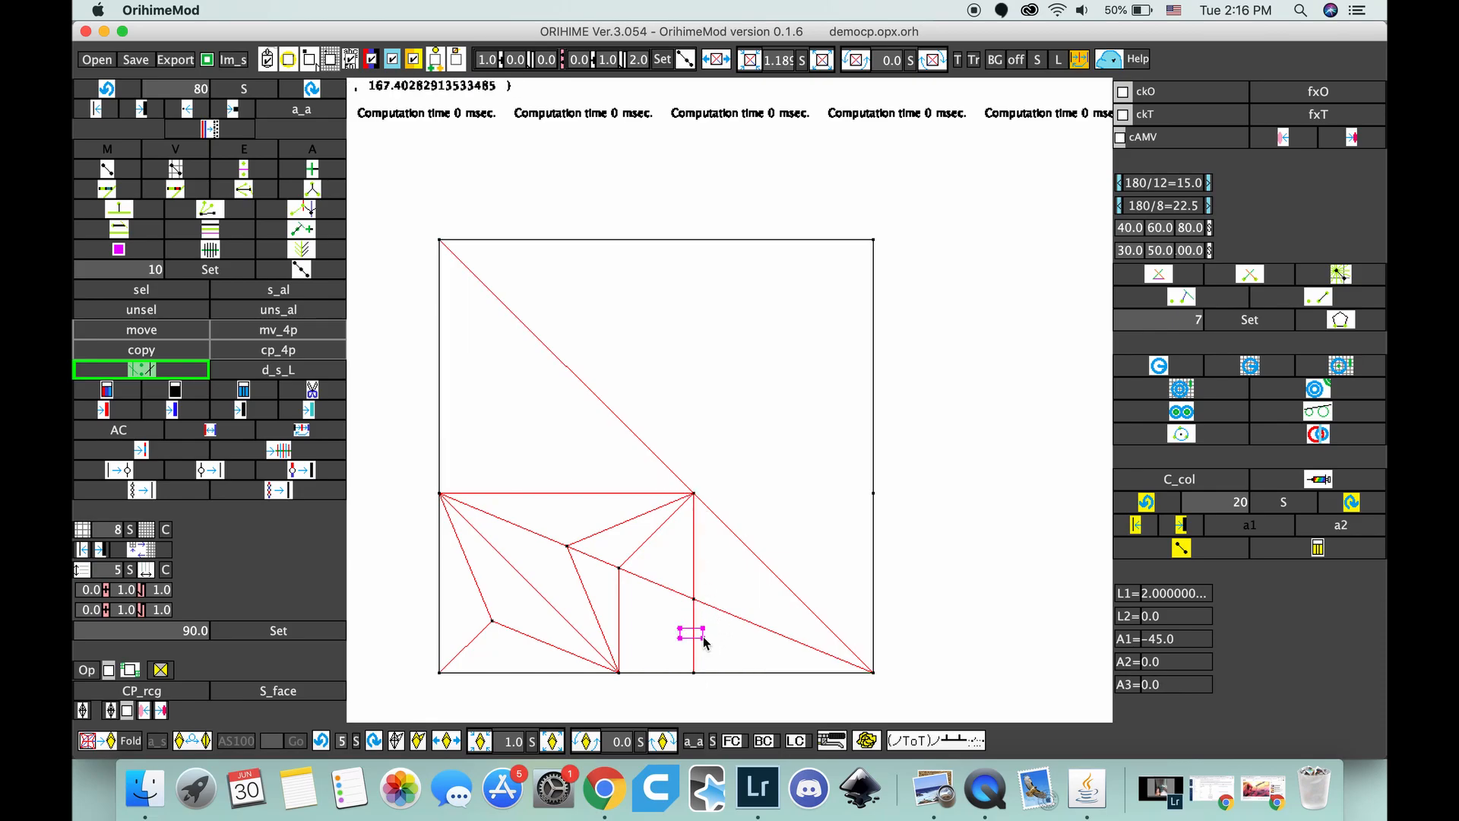
{"action": "left_click_drag", "start_coordinate": [1387, 461], "coordinate": [1084, 461]}
{"action": "left_click_drag", "start_coordinate": [604, 321], "coordinate": [537, 326]}
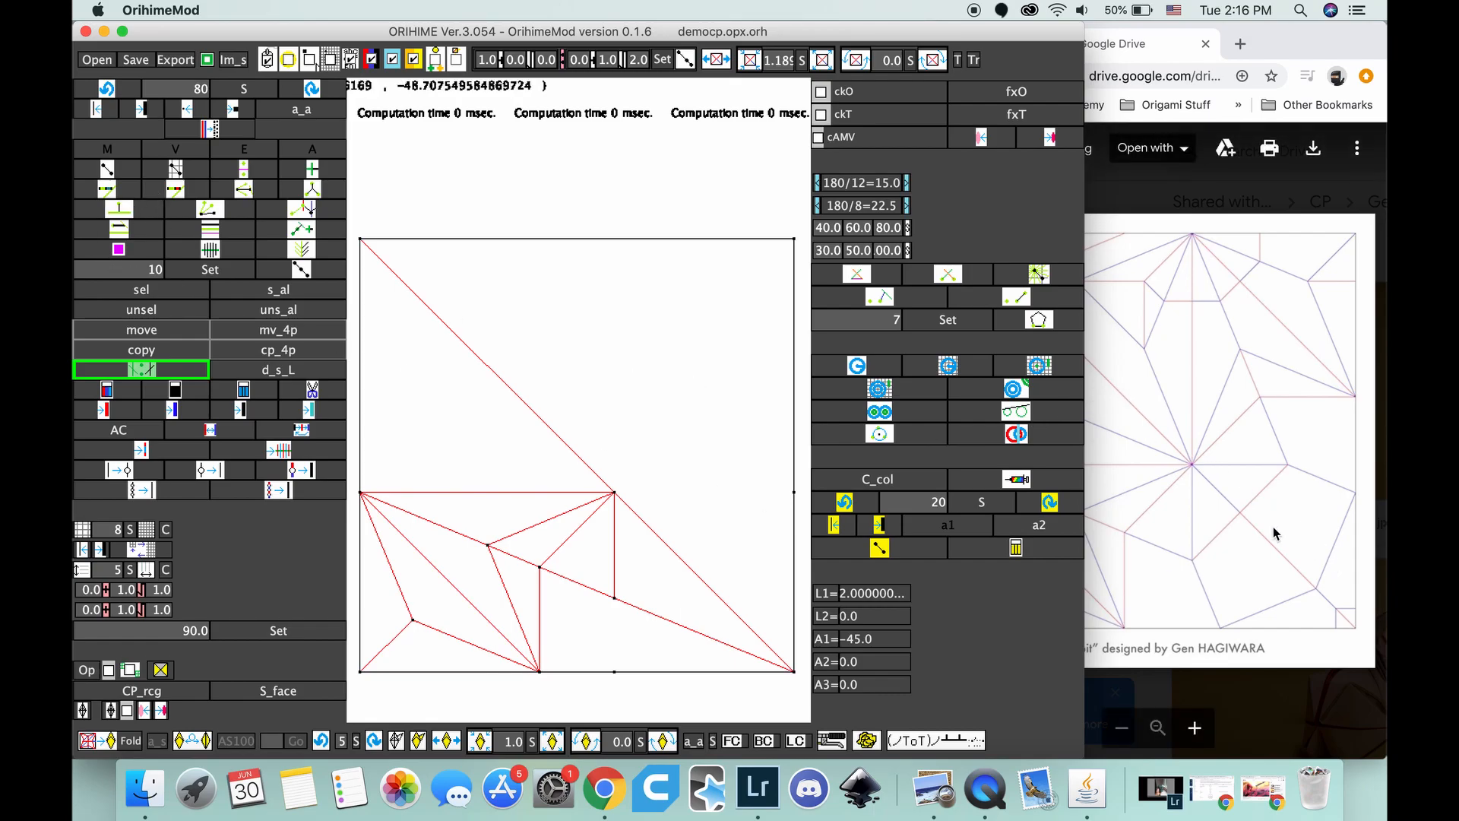
Step: Draw a 45° crease from the vertical crease's lower end to the diagonal and delete the bisector's portion beyond that vertex
{"action": "left_click_drag", "start_coordinate": [614, 598], "coordinate": [667, 545]}
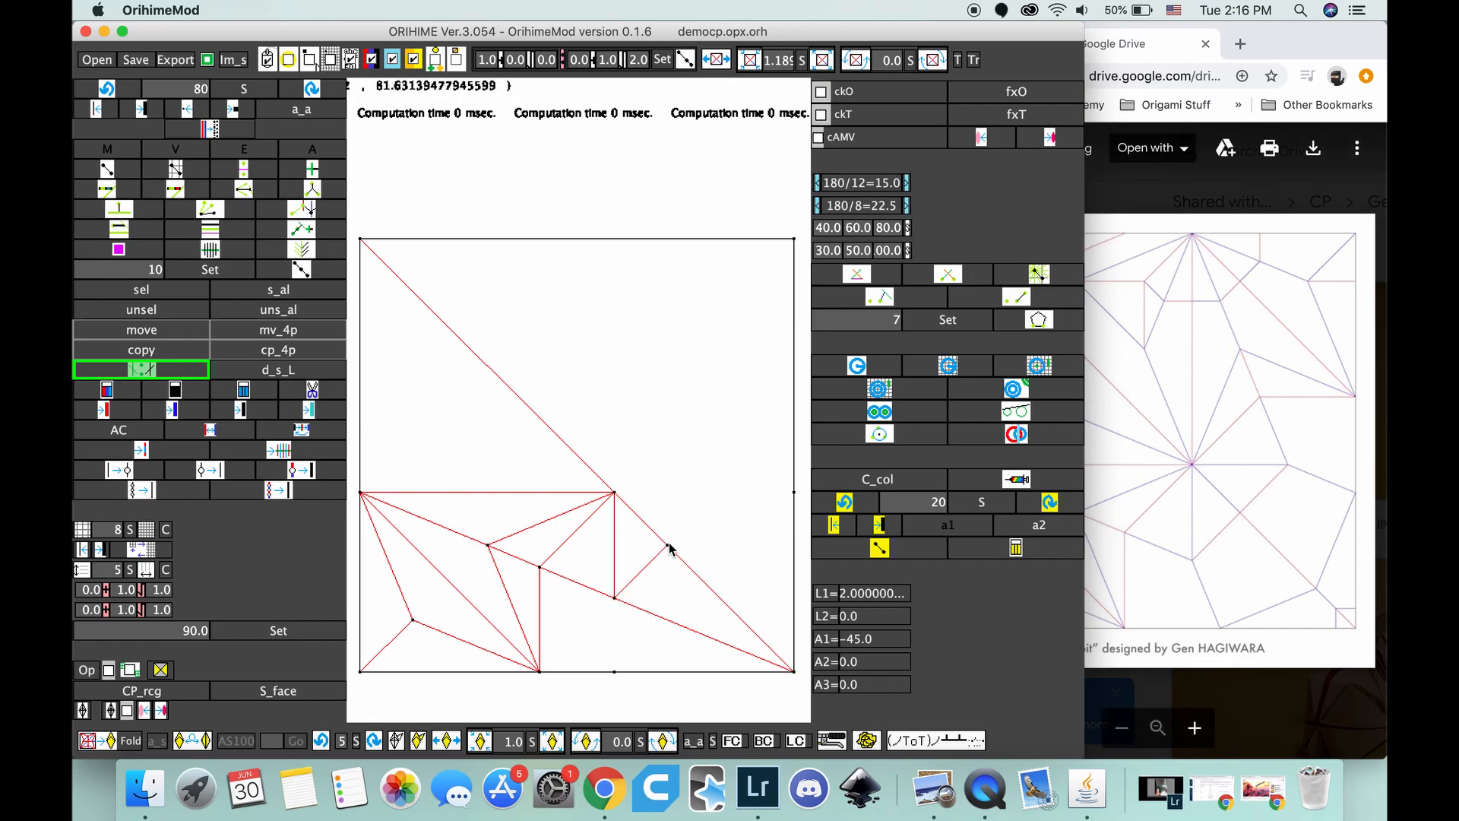
{"action": "left_click_drag", "start_coordinate": [656, 605], "coordinate": [688, 634]}
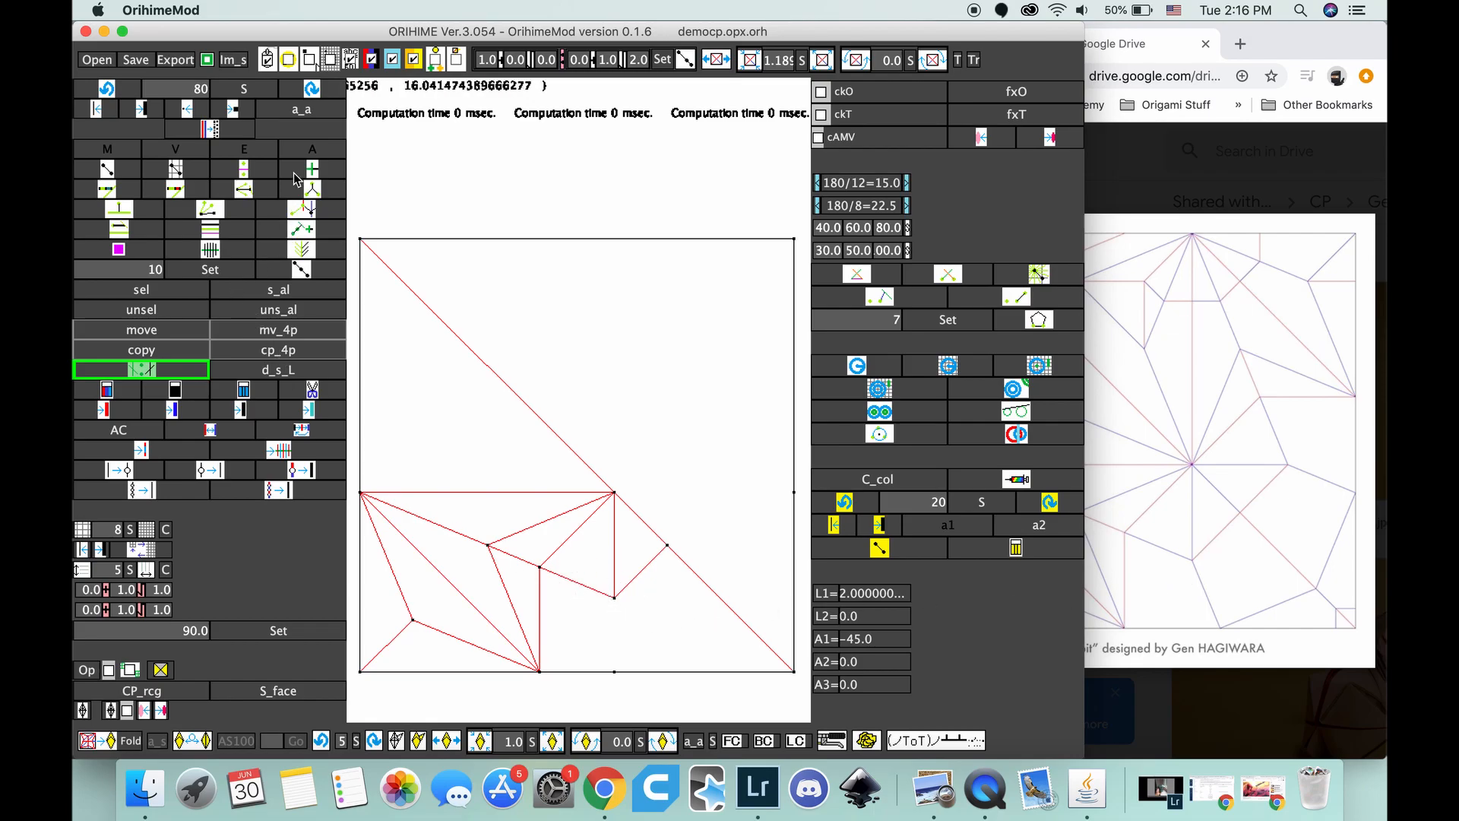
Step: Make the vertex at the vertical crease's lower end flat-foldable with a new crease running to the bottom edge
{"action": "left_click", "coordinate": [614, 599]}
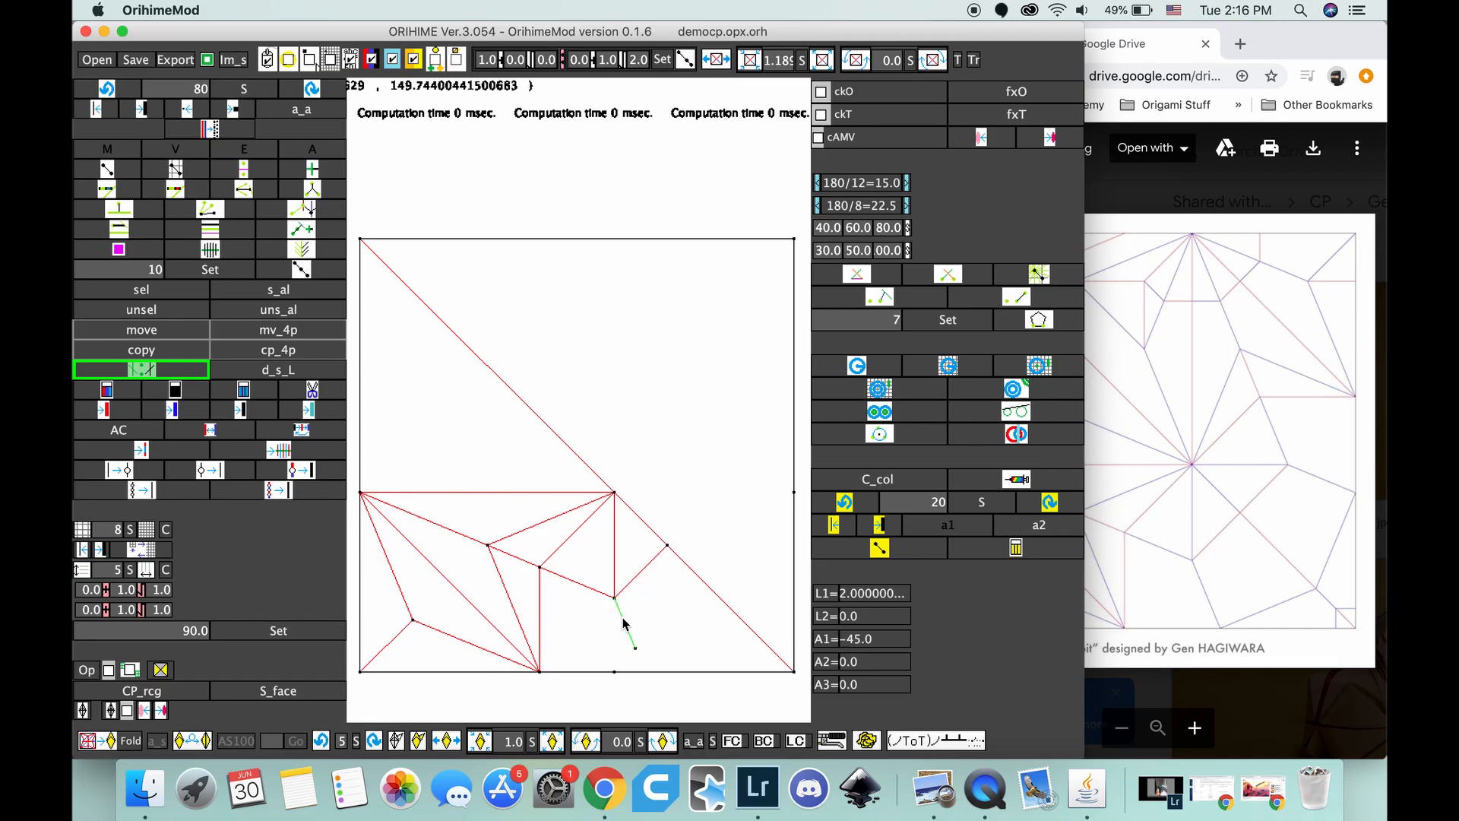
{"action": "left_click", "coordinate": [660, 676]}
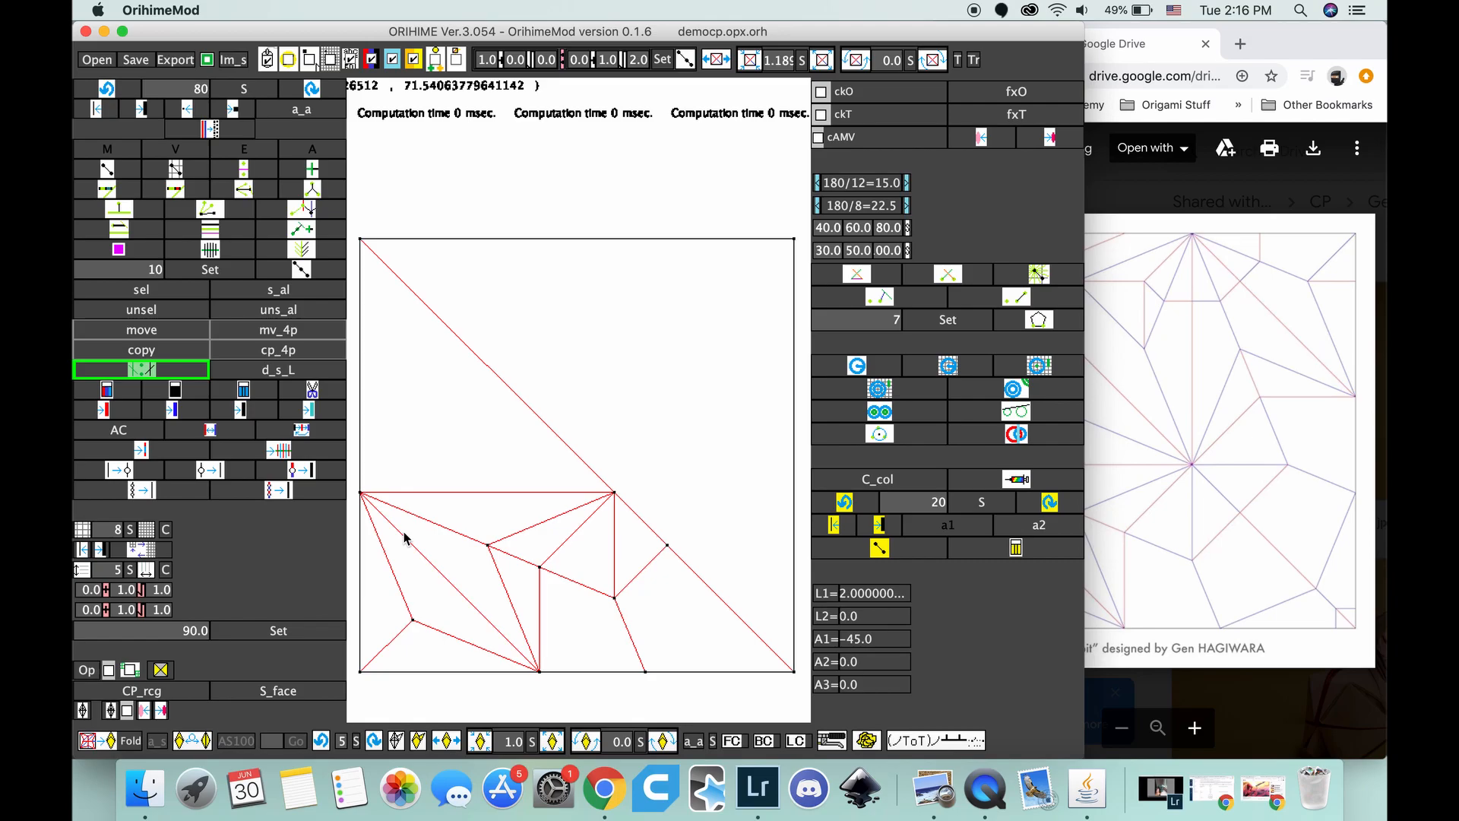
Step: Add a rabbit-ear crease from the slanted crease's bottom-edge end to the diagonal, using a temporary mirrored crease across the diagonal as reference
{"action": "left_click", "coordinate": [629, 638]}
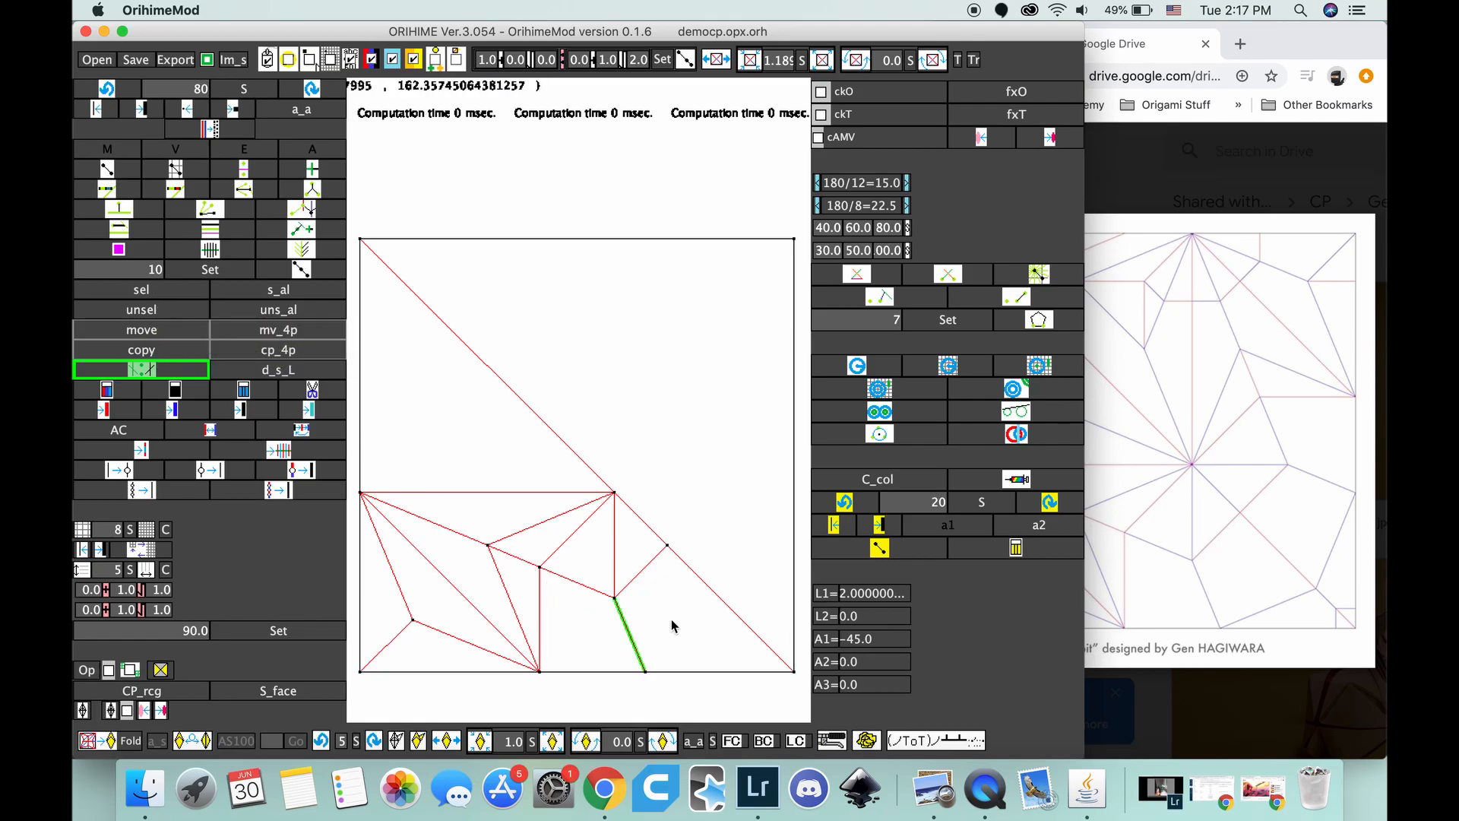
{"action": "left_click", "coordinate": [668, 547]}
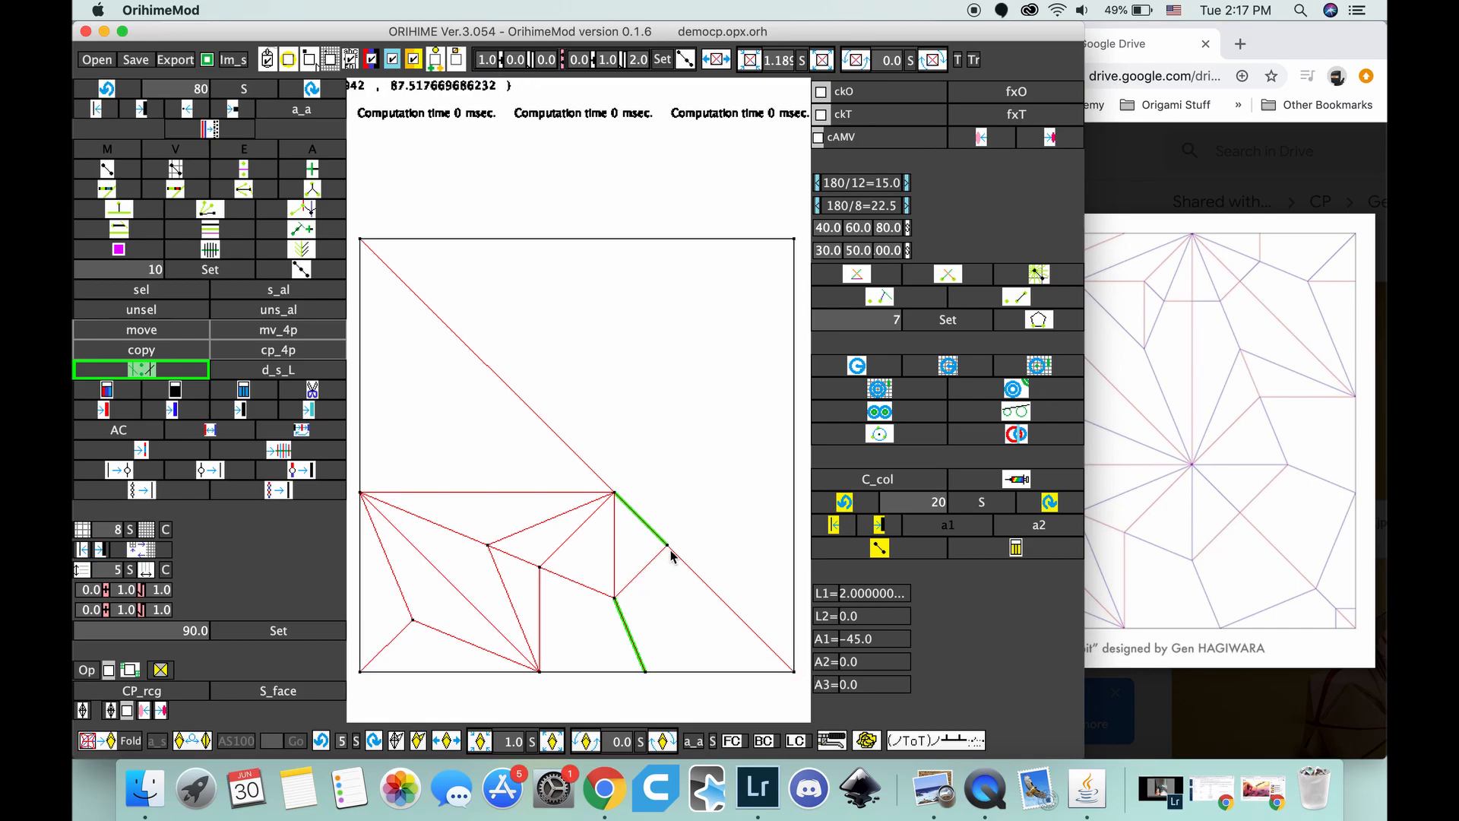
{"action": "left_click", "coordinate": [794, 672]}
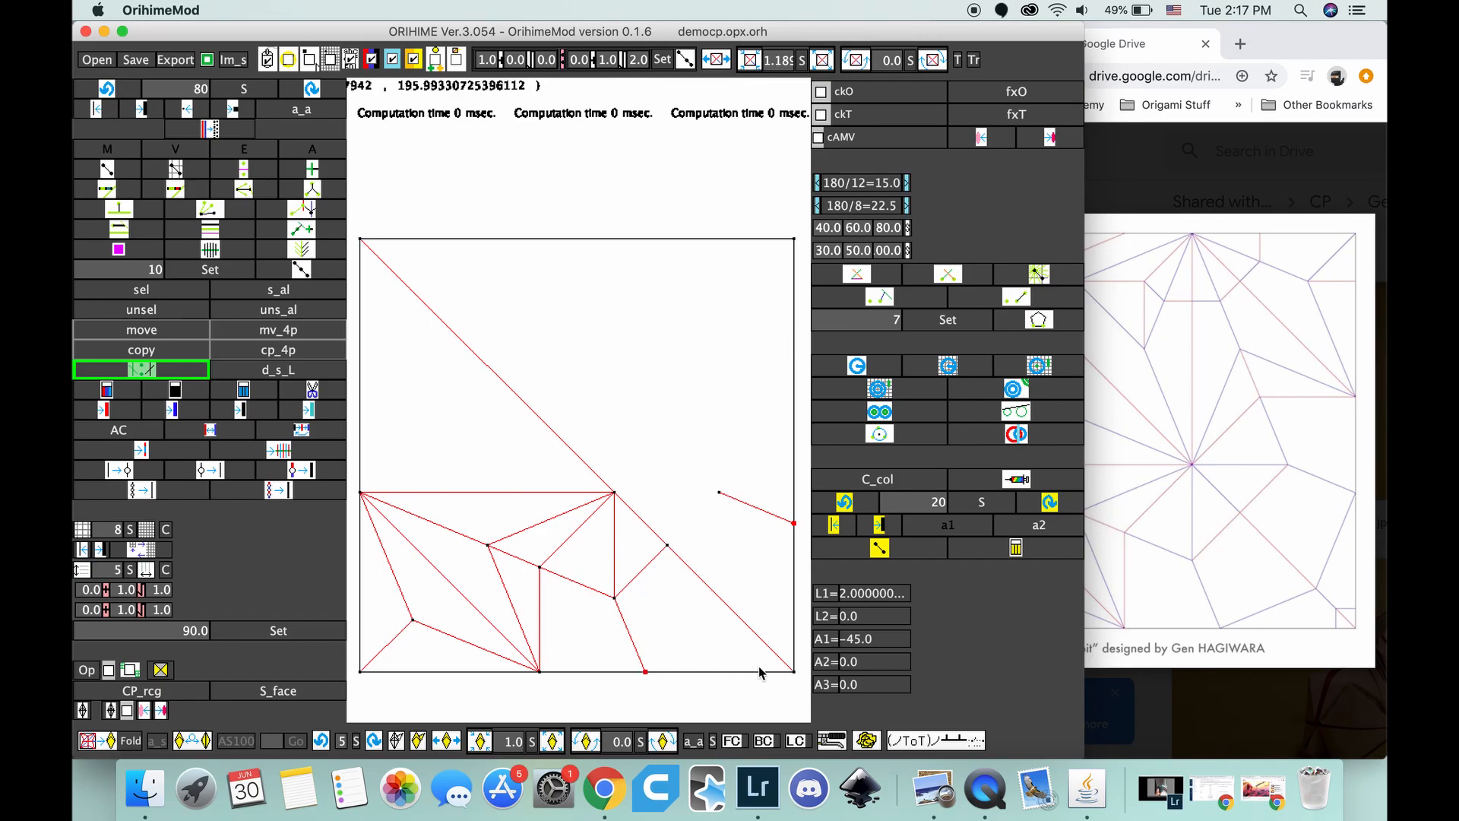
{"action": "left_click", "coordinate": [795, 672]}
{"action": "left_click_drag", "start_coordinate": [758, 494], "coordinate": [775, 586]}
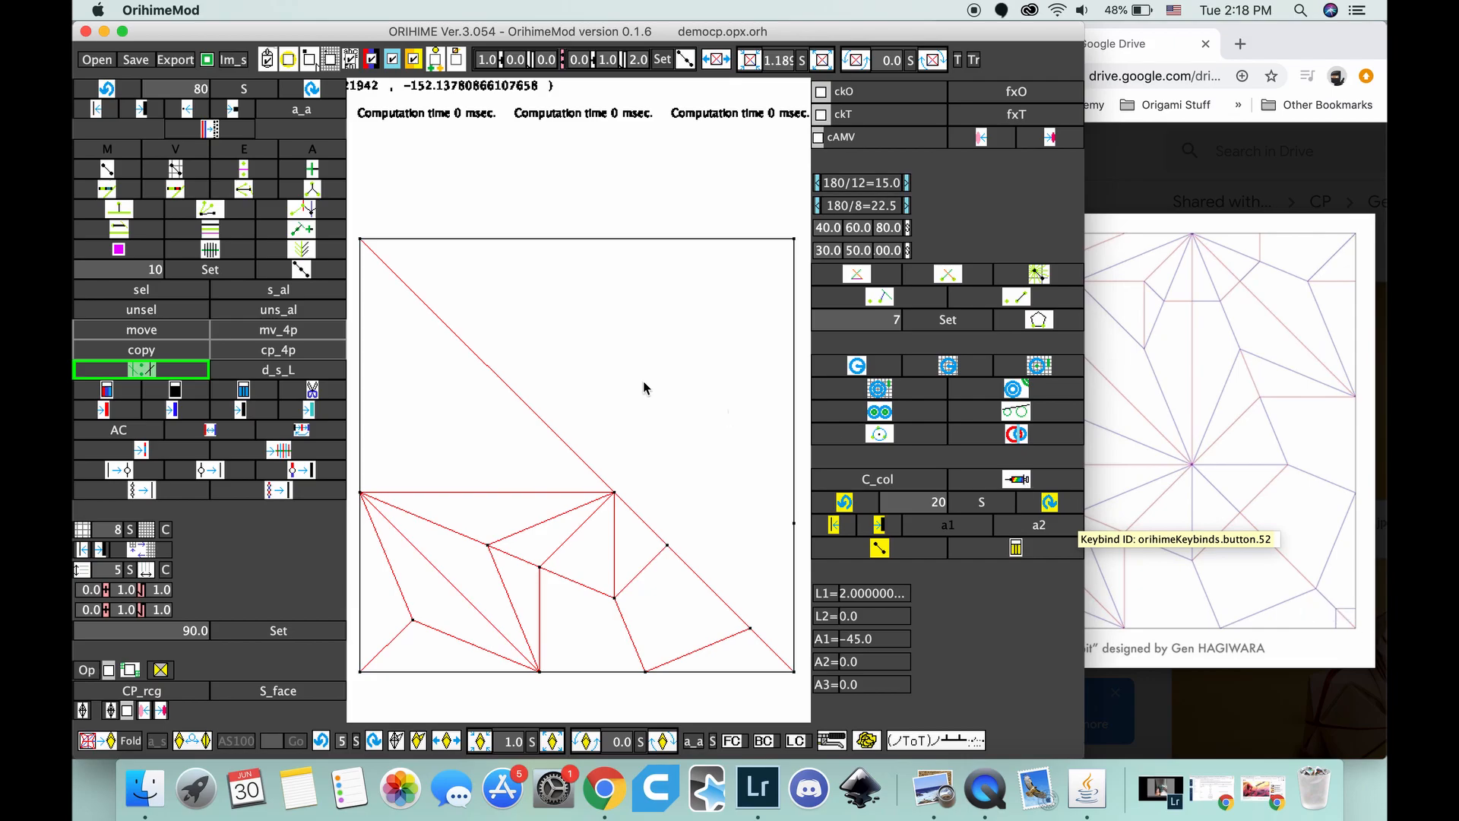
Step: Divide the diagonal's last segment at the square's bottom-right corner into 2 equal parts and draw a vertical crease from its midpoint to the bottom edge
{"action": "double_click", "coordinate": [161, 272]}
{"action": "type", "text": "2"}
{"action": "left_click", "coordinate": [298, 274]}
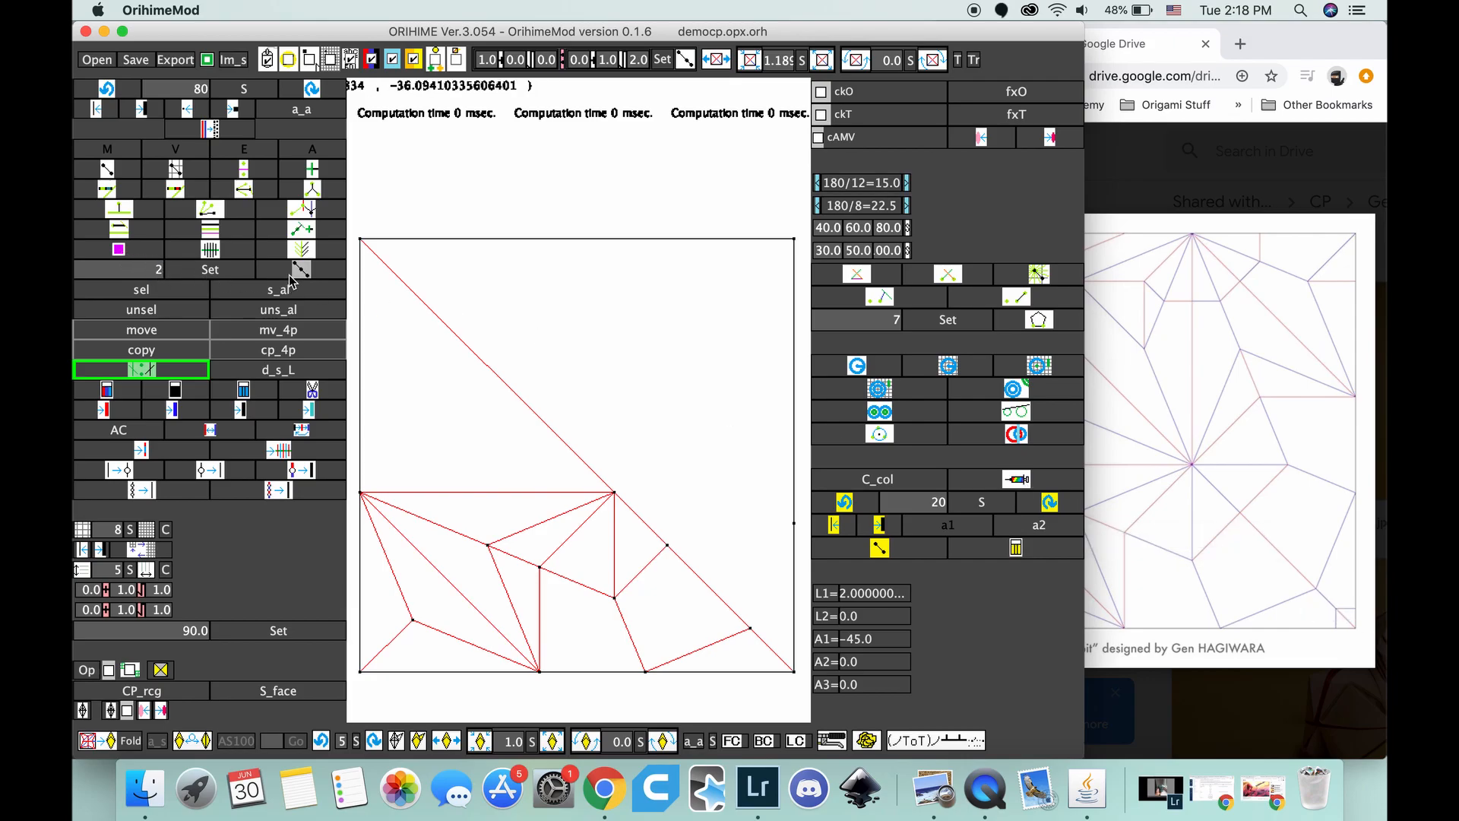
{"action": "left_click_drag", "start_coordinate": [750, 628], "coordinate": [793, 672]}
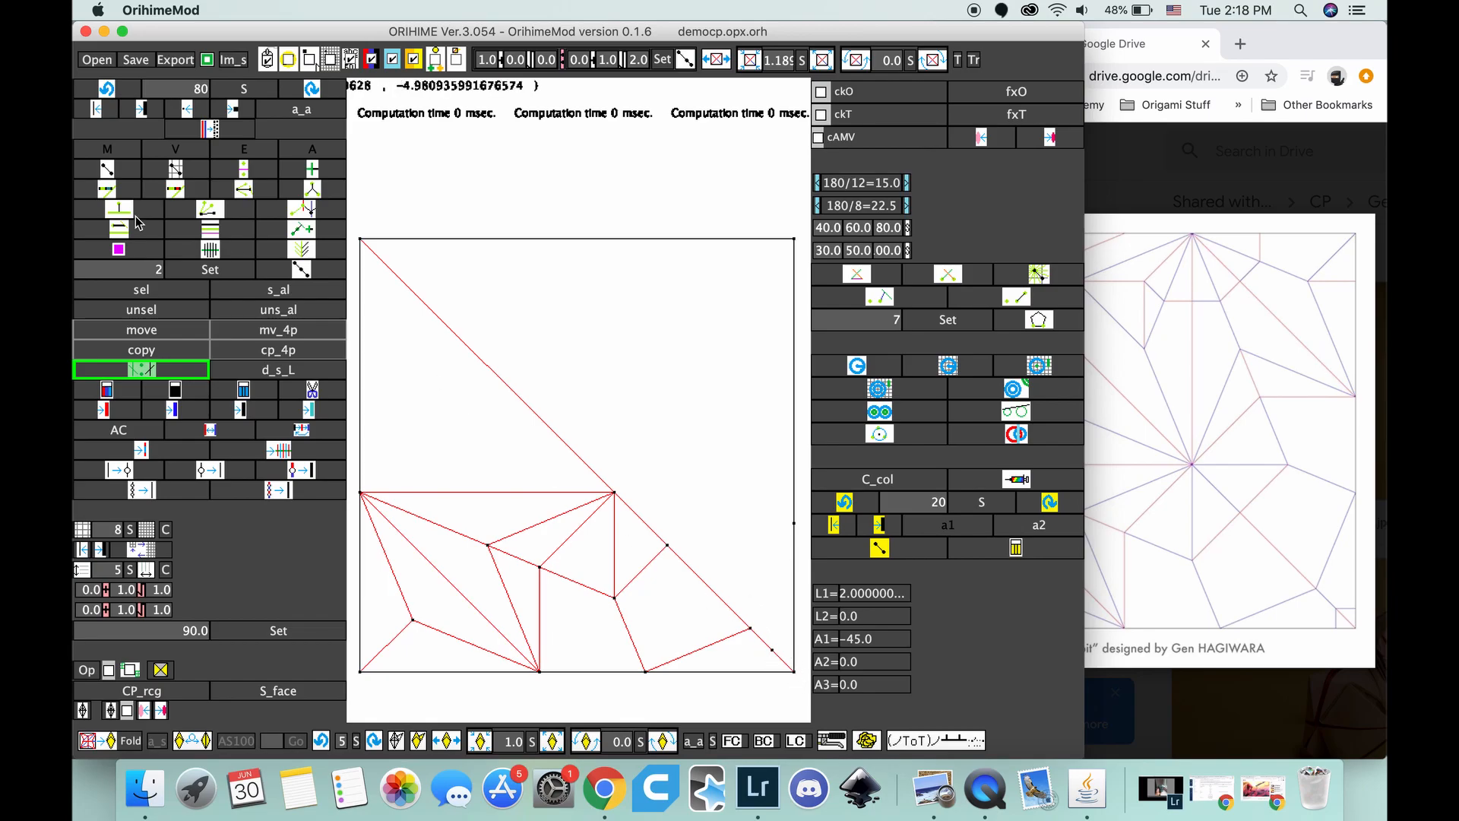
{"action": "left_click", "coordinate": [772, 651]}
{"action": "left_click", "coordinate": [770, 672]}
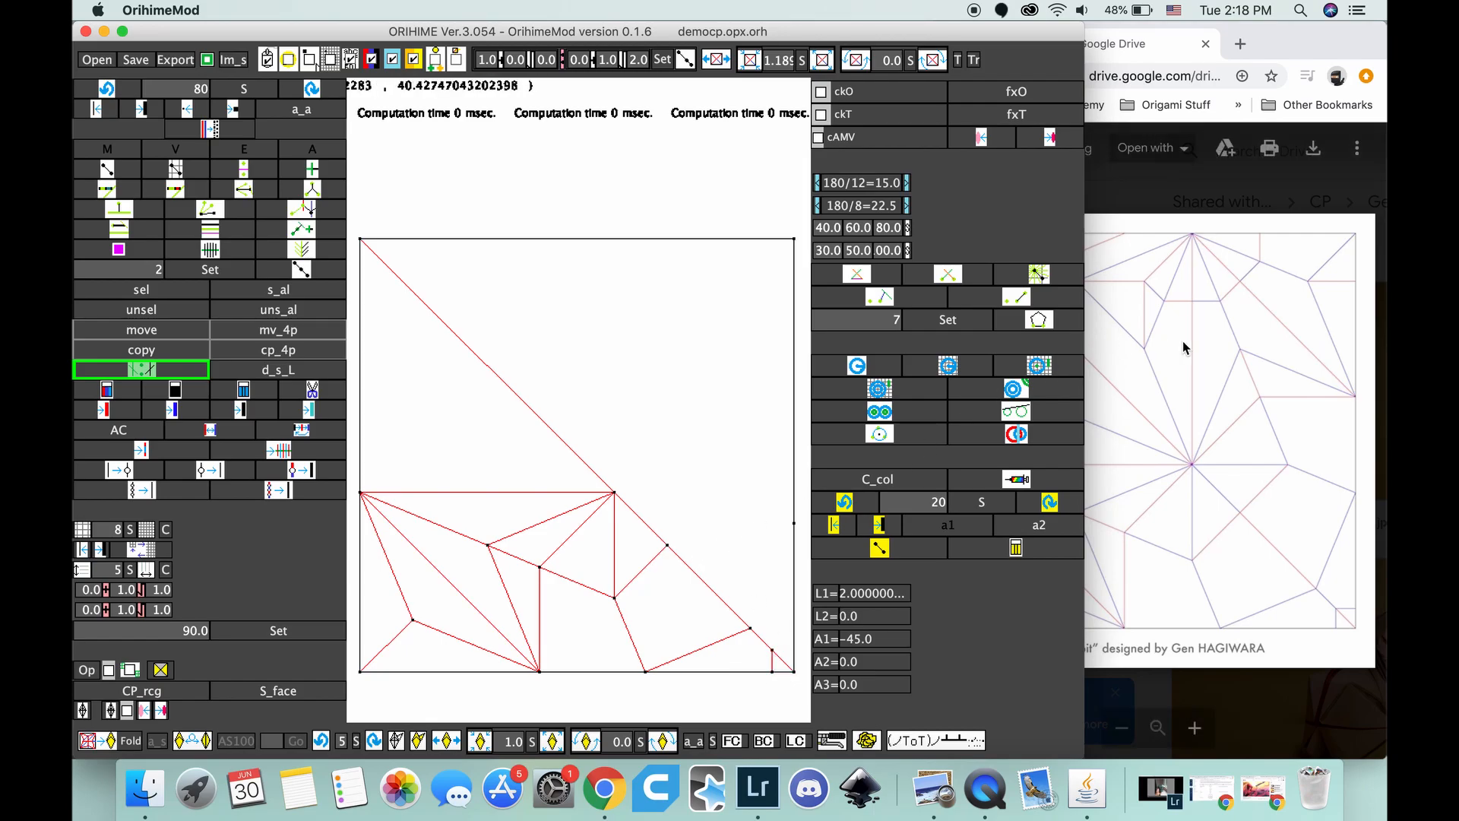
Step: Move the Chrome window to show the left half of the Rabbit reference beside OrihimeMod, and switch back to OrihimeMod
{"action": "left_click", "coordinate": [1156, 335]}
{"action": "left_click_drag", "start_coordinate": [1335, 44], "coordinate": [1426, 46]}
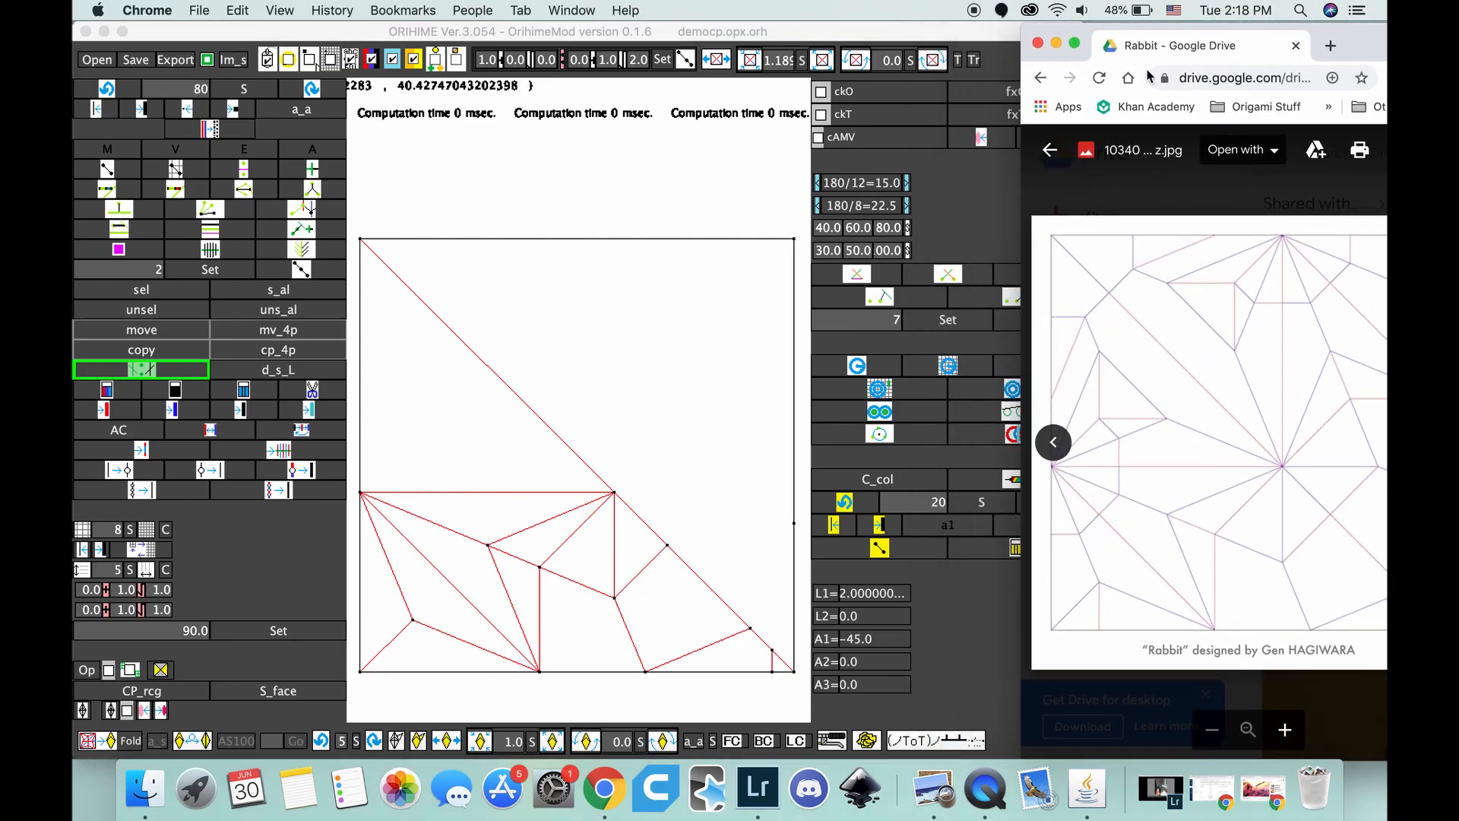
{"action": "left_click", "coordinate": [741, 217]}
{"action": "left_click_drag", "start_coordinate": [1319, 36], "coordinate": [1379, 36]}
{"action": "left_click", "coordinate": [667, 335]}
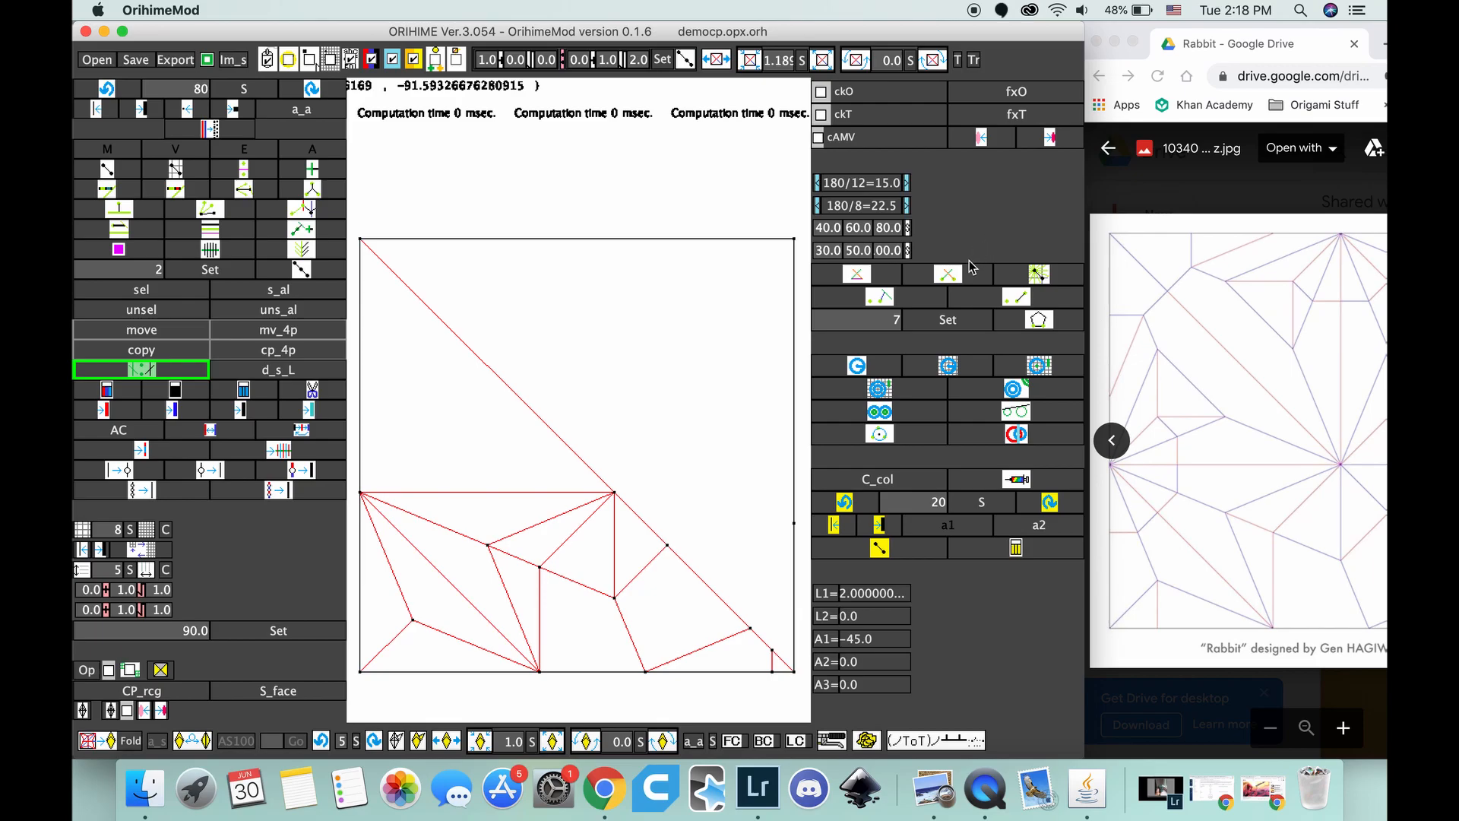
Step: Draw 22.5° creases from both ends of the long horizontal crease so they meet at an apex above its middle
{"action": "left_click", "coordinate": [951, 275]}
{"action": "left_click", "coordinate": [949, 272]}
{"action": "left_click", "coordinate": [487, 494]}
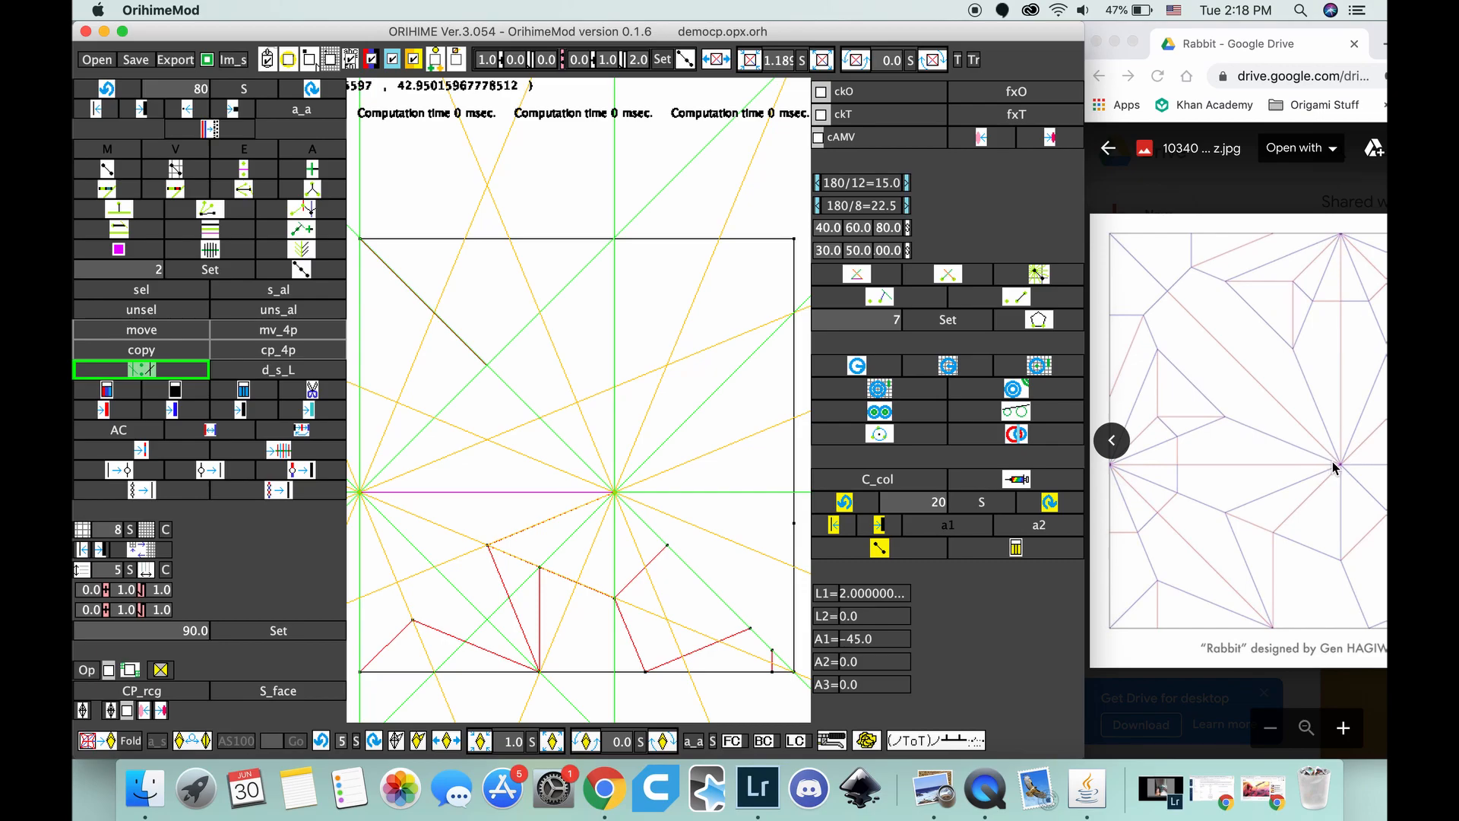
{"action": "left_click", "coordinate": [489, 441]}
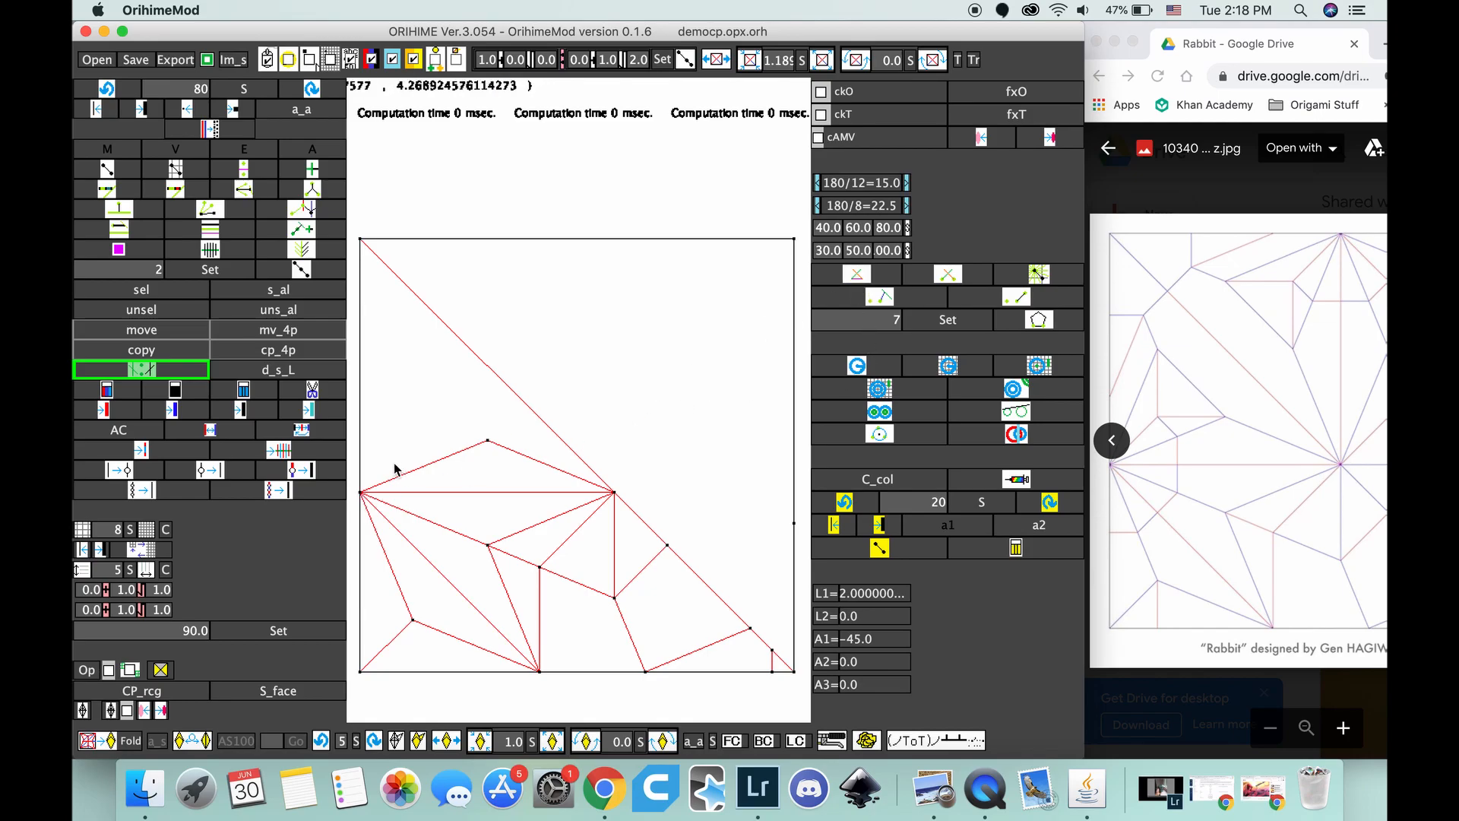
Step: Draw 22.5° creases from both ends of the square's upper left-edge segment so they meet at a point inside the square
{"action": "left_click", "coordinate": [362, 496]}
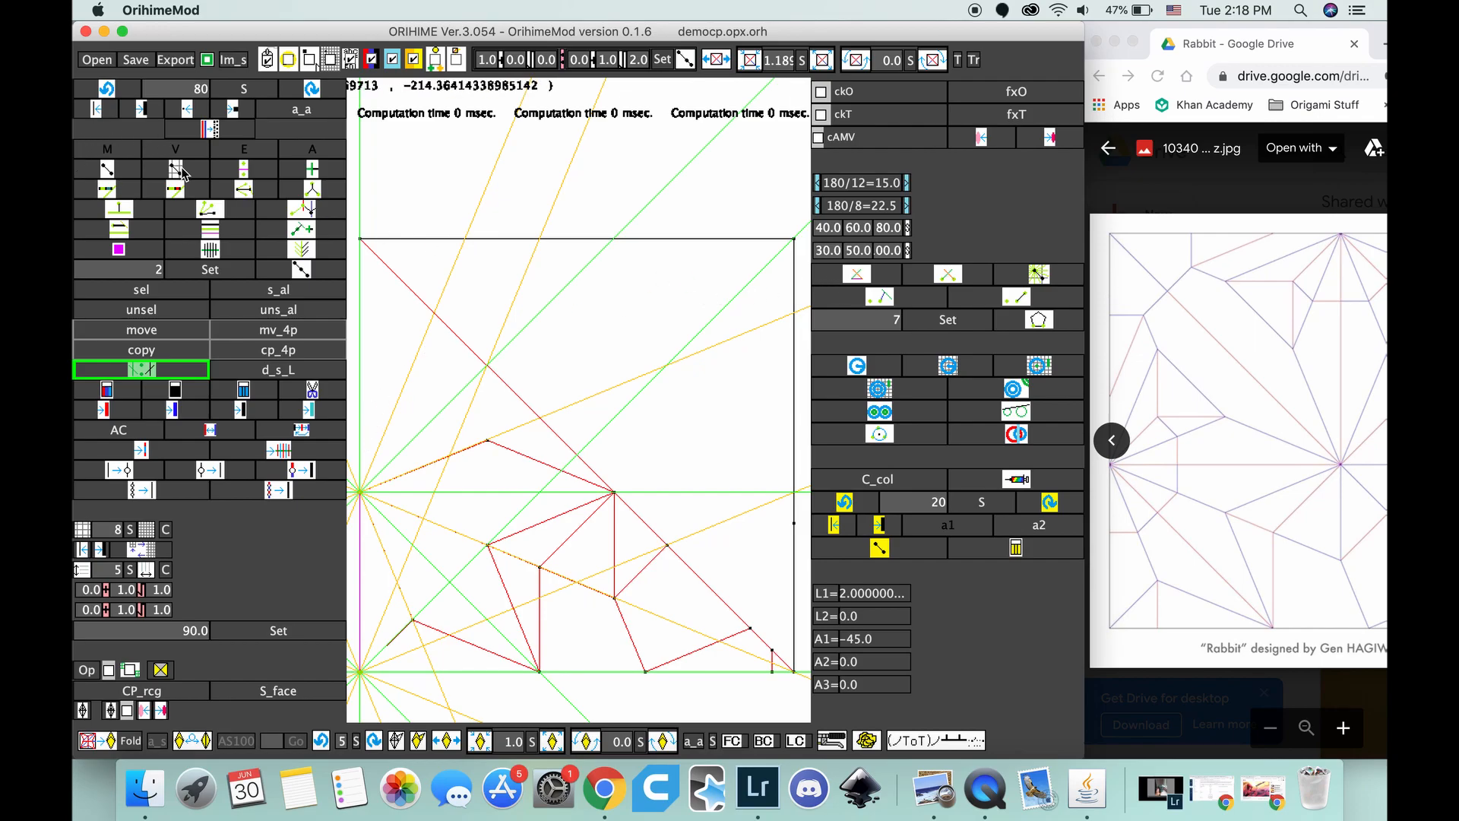
{"action": "left_click", "coordinate": [372, 301]}
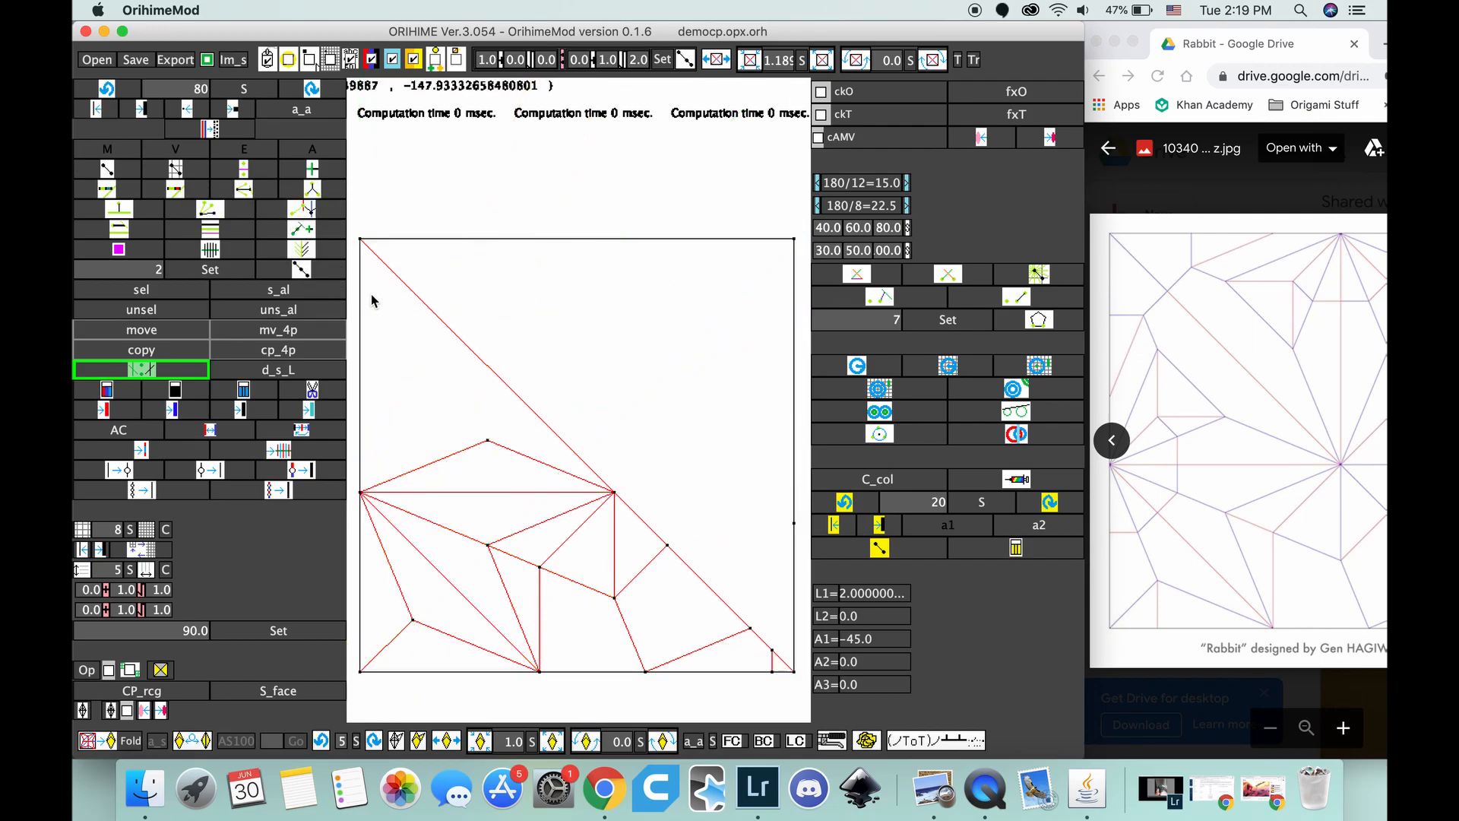
{"action": "left_click", "coordinate": [361, 282]}
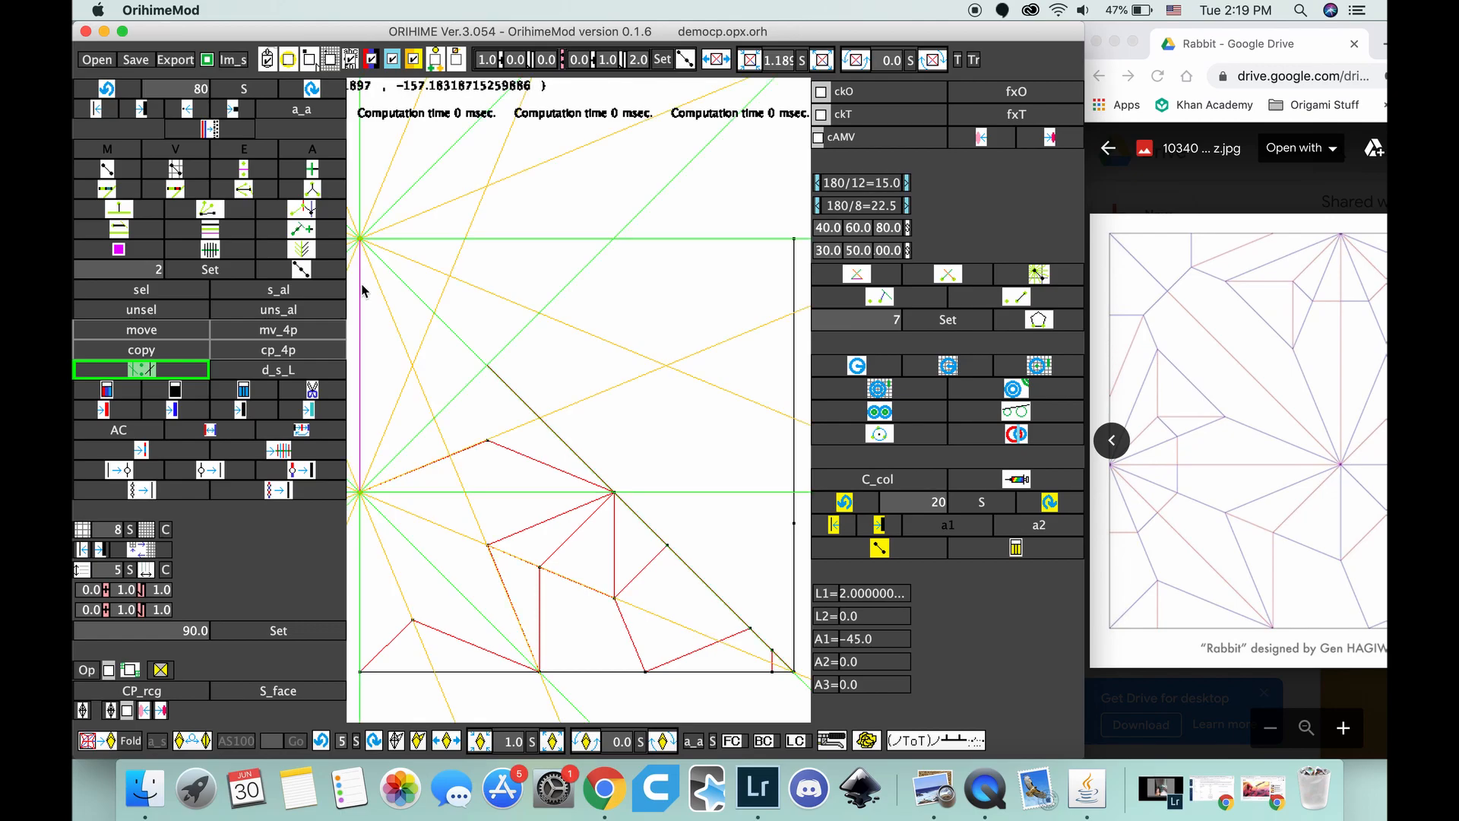
{"action": "left_click", "coordinate": [413, 368]}
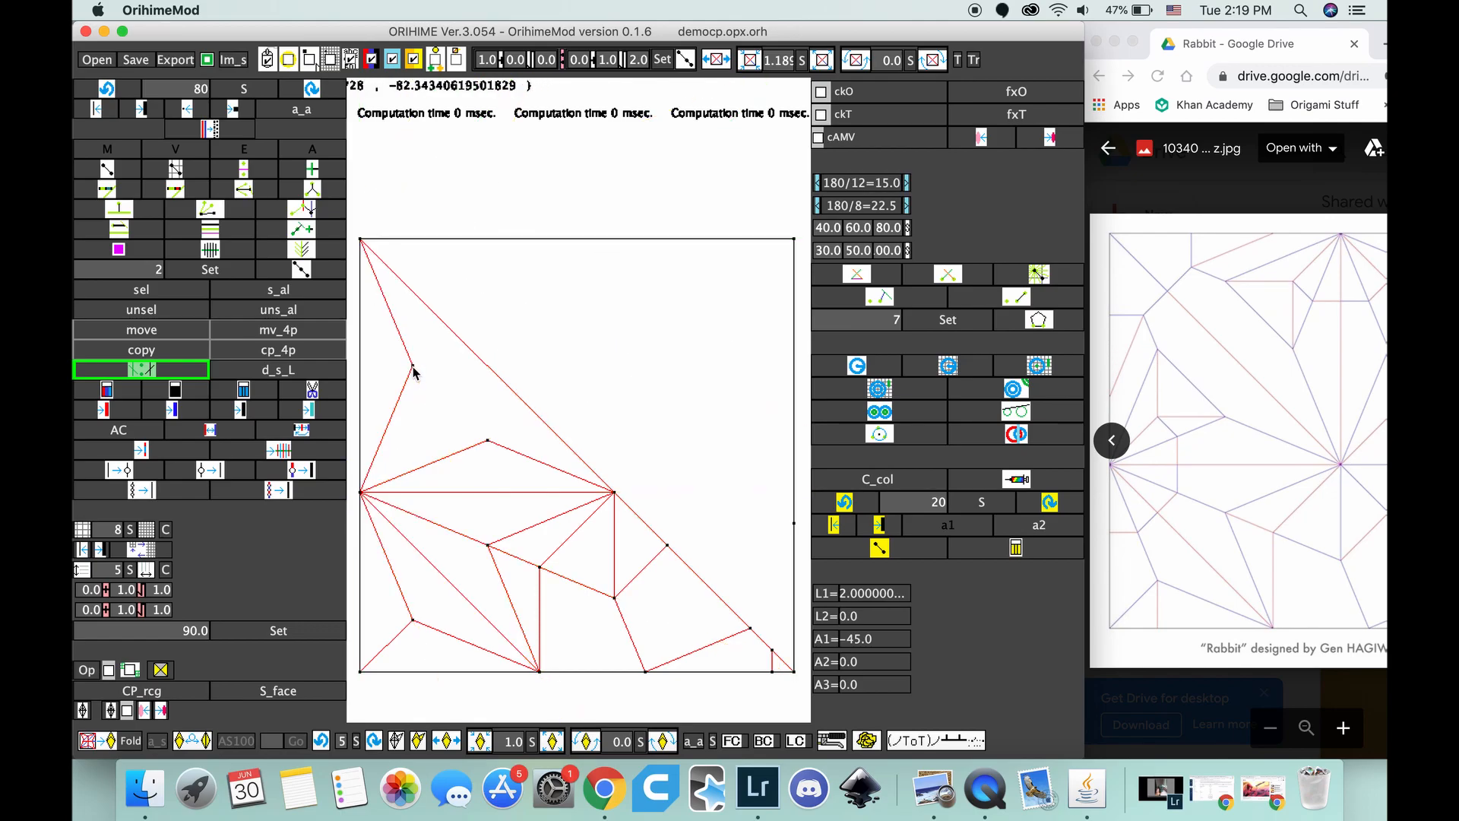
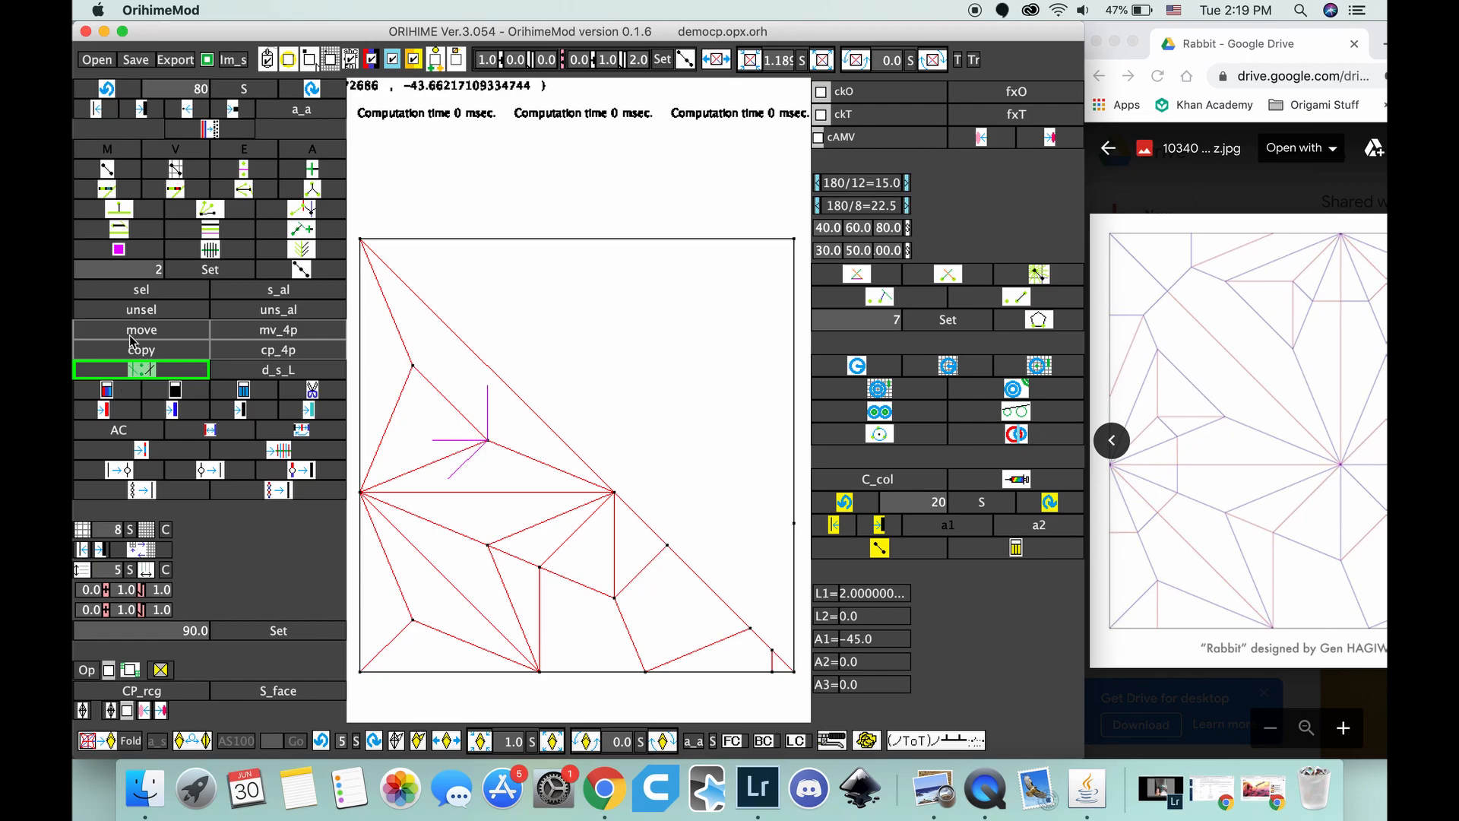
Step: Generate flat-foldability creases at the two new apex vertices, keeping only the horizontal one at the lower apex and the vertical one at the upper apex
{"action": "left_click", "coordinate": [120, 250]}
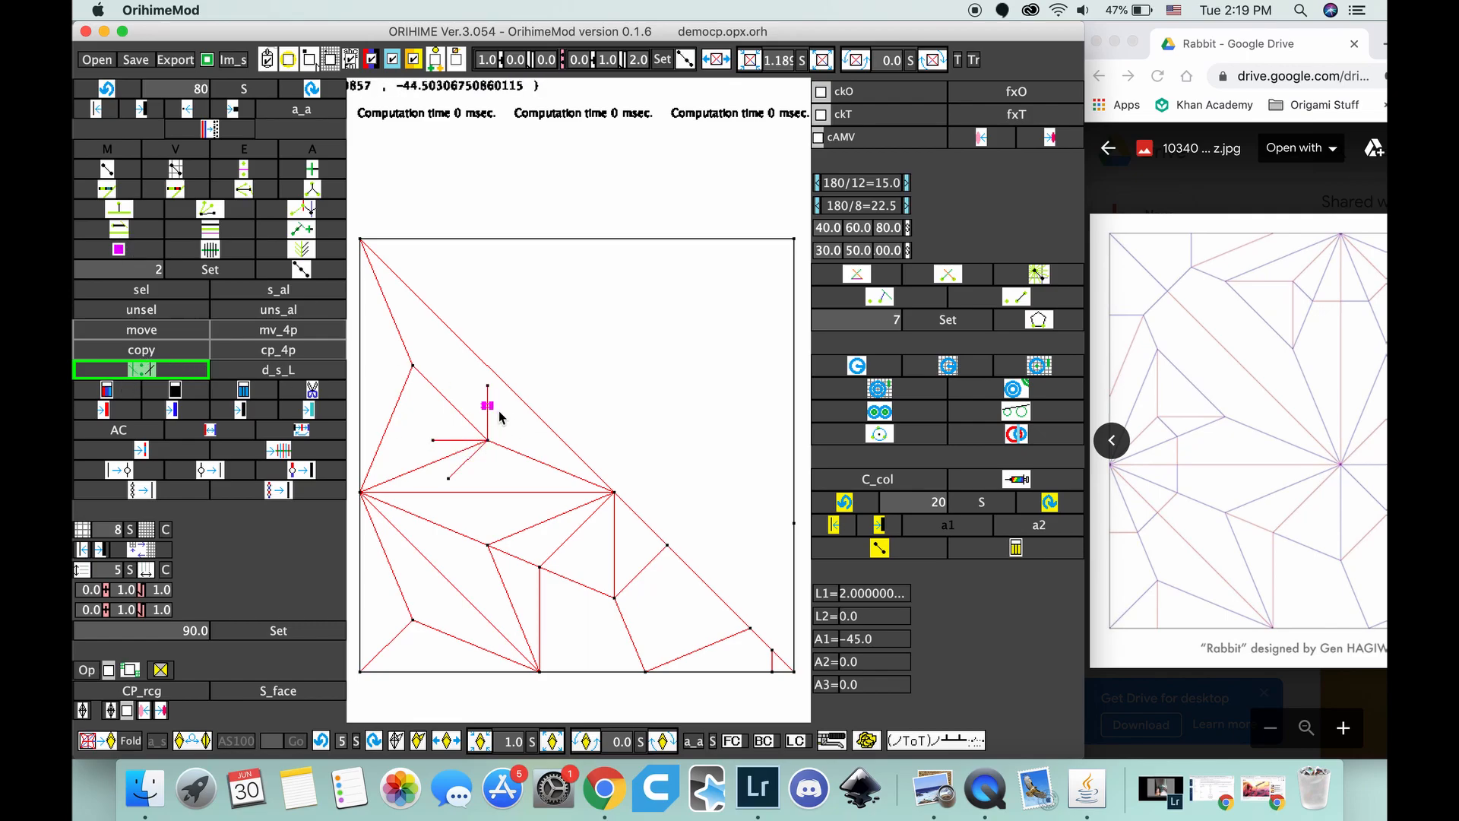
{"action": "left_click", "coordinate": [486, 405]}
{"action": "left_click", "coordinate": [468, 459]}
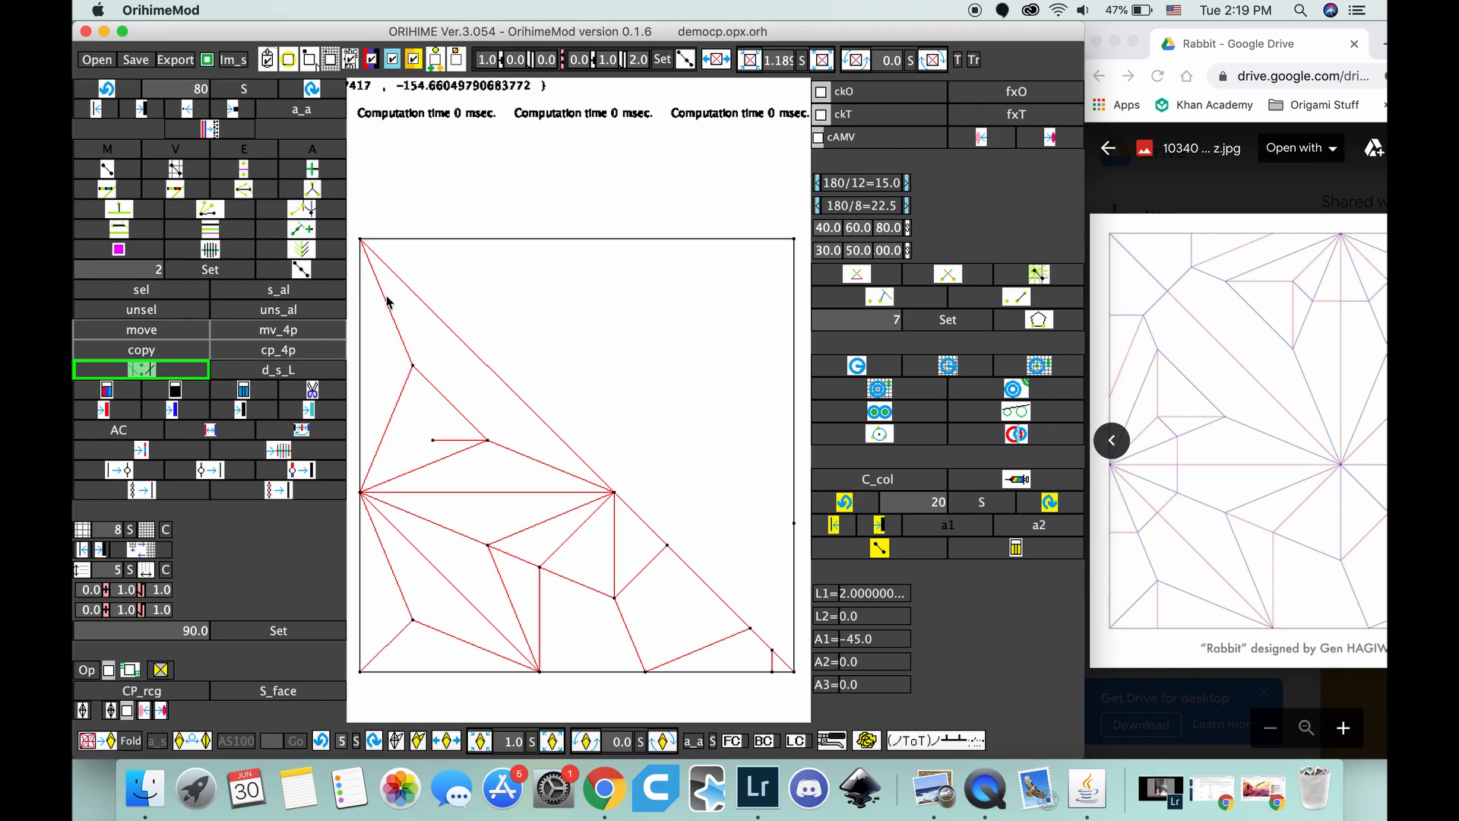
{"action": "left_click", "coordinate": [414, 370]}
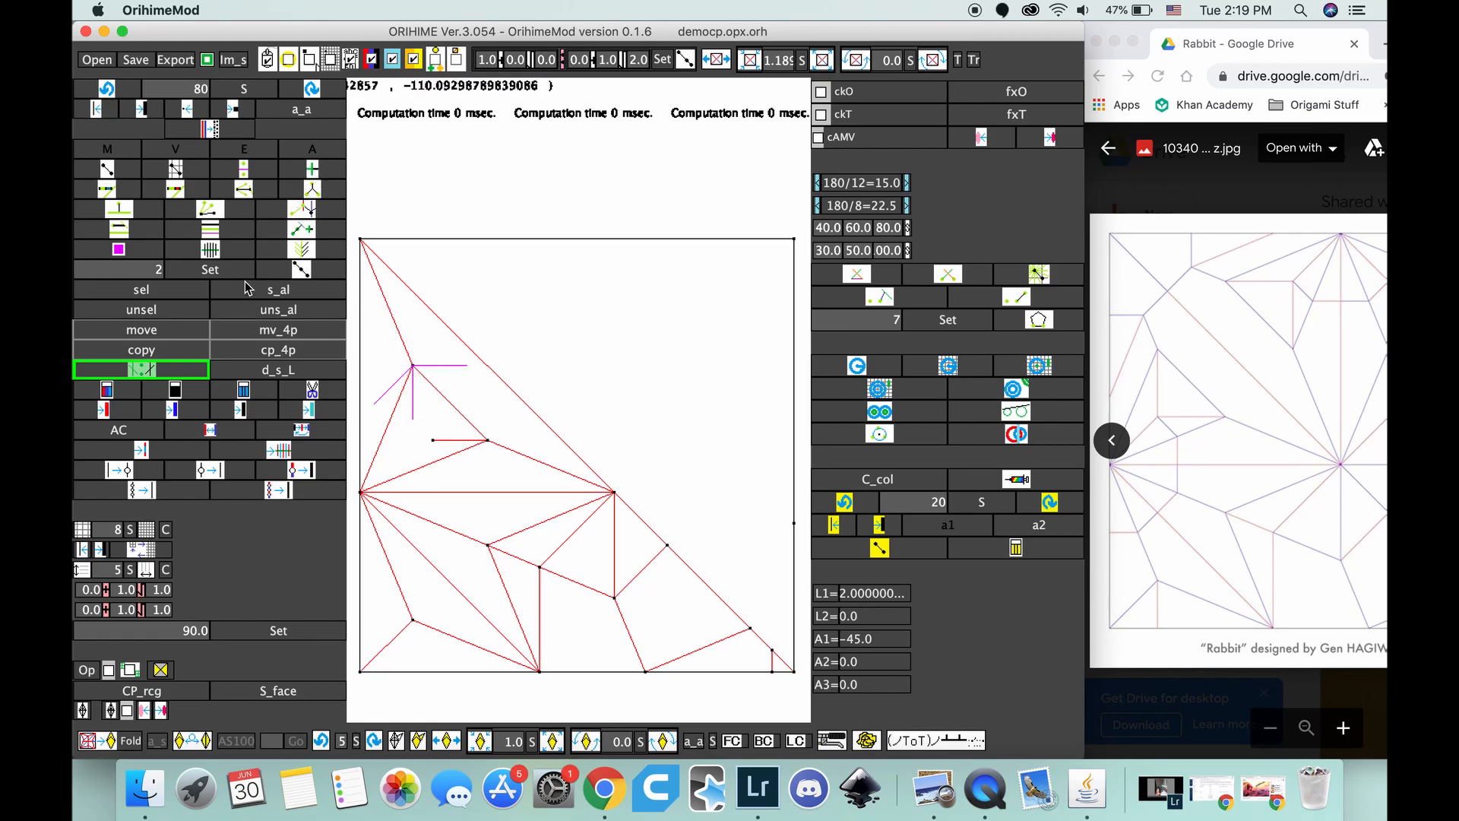
{"action": "left_click", "coordinate": [119, 249]}
{"action": "left_click", "coordinate": [456, 366]}
{"action": "left_click", "coordinate": [391, 387]}
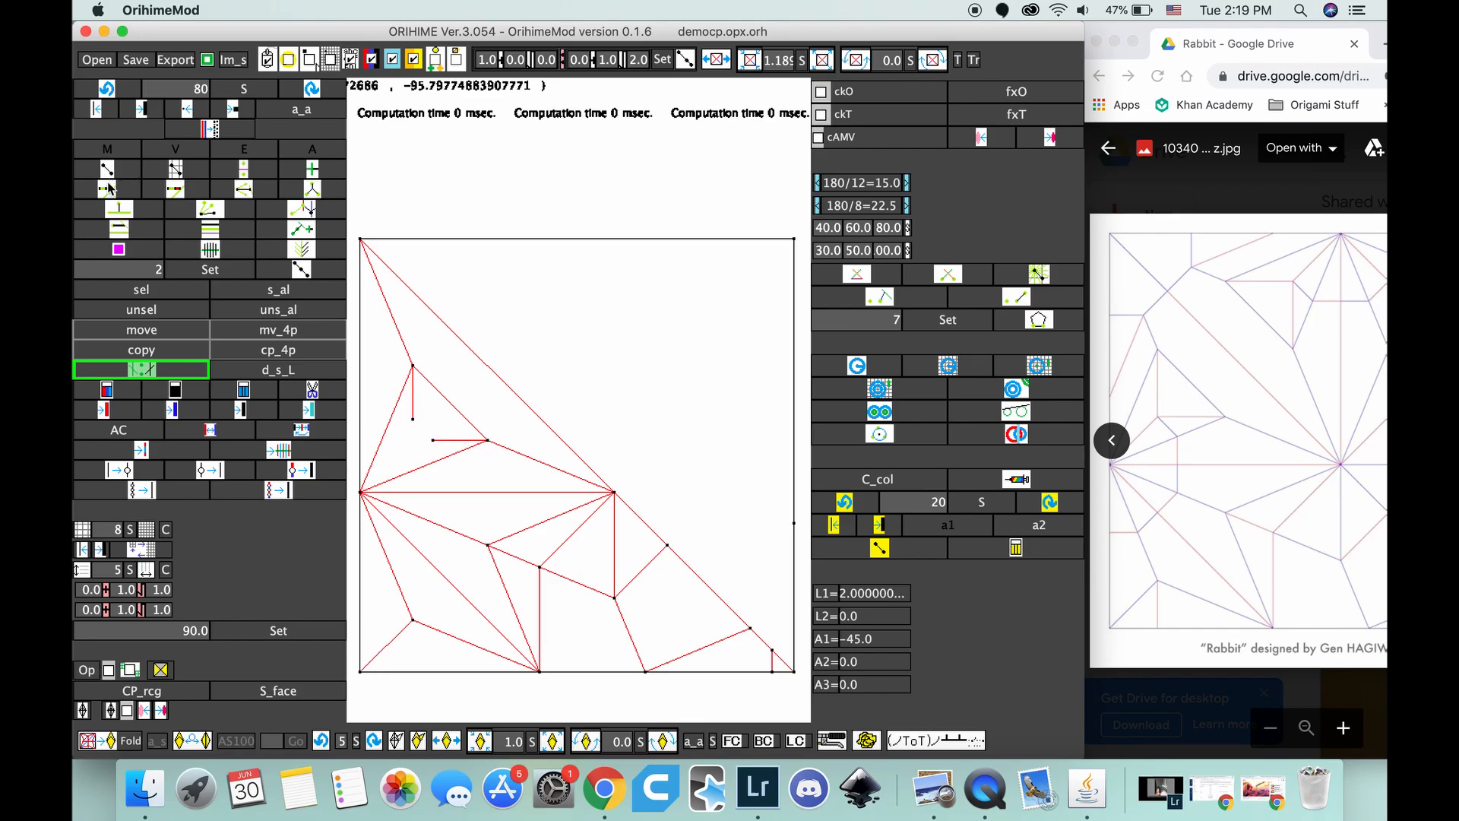
Step: Extend the horizontal and vertical stubs until they meet, and draw a crease from their meeting point to the left-edge vertex
{"action": "left_click", "coordinate": [464, 439]}
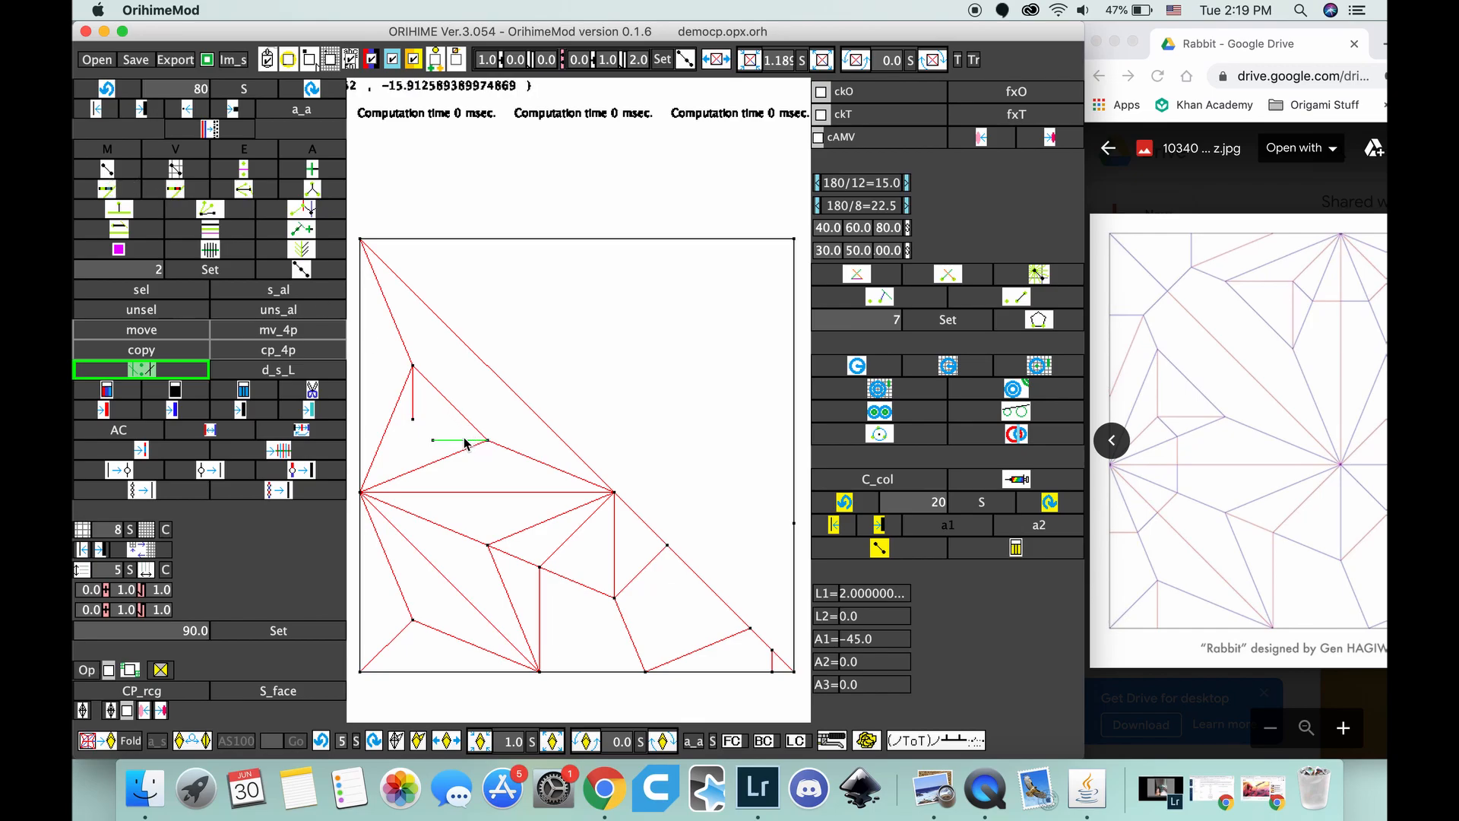
{"action": "left_click", "coordinate": [413, 402]}
{"action": "left_click", "coordinate": [414, 410]}
{"action": "left_click", "coordinate": [421, 444]}
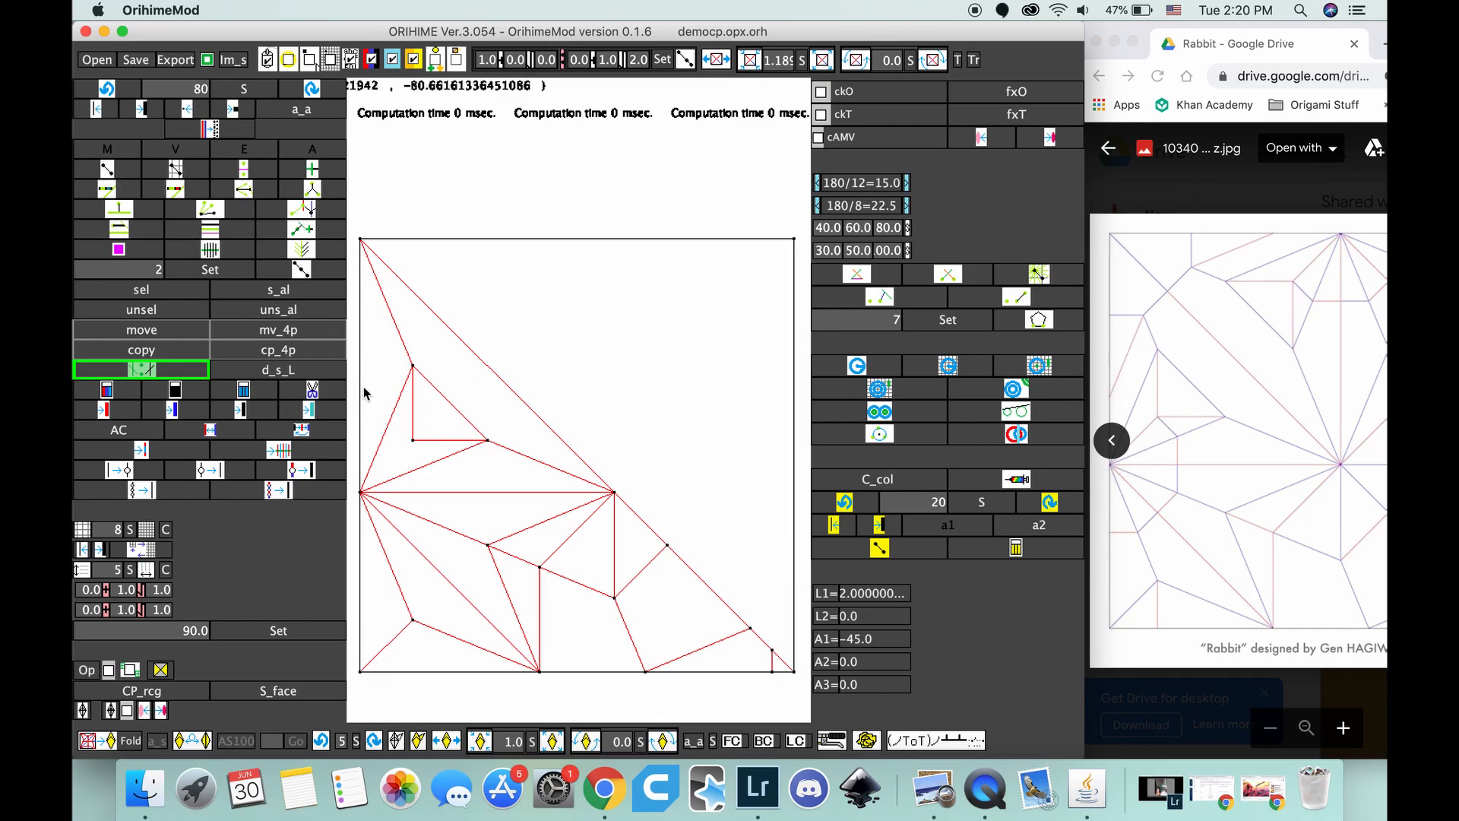
{"action": "left_click_drag", "start_coordinate": [414, 441], "coordinate": [363, 493]}
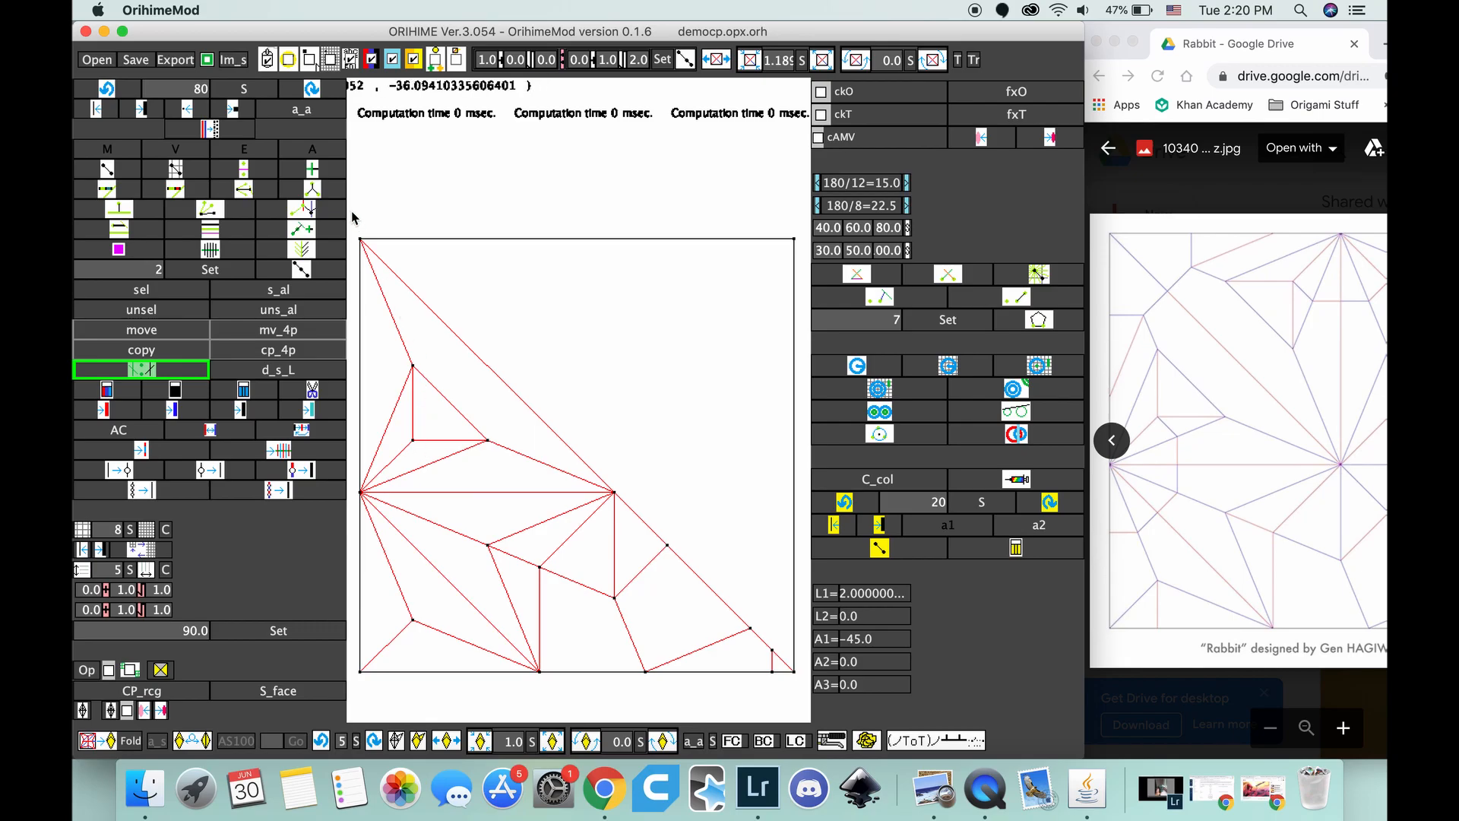
Step: Generate flat-foldability creases at the small triangle's right-angle vertex and delete the two upward ones, keeping the one sloping down to the right
{"action": "left_click", "coordinate": [415, 441]}
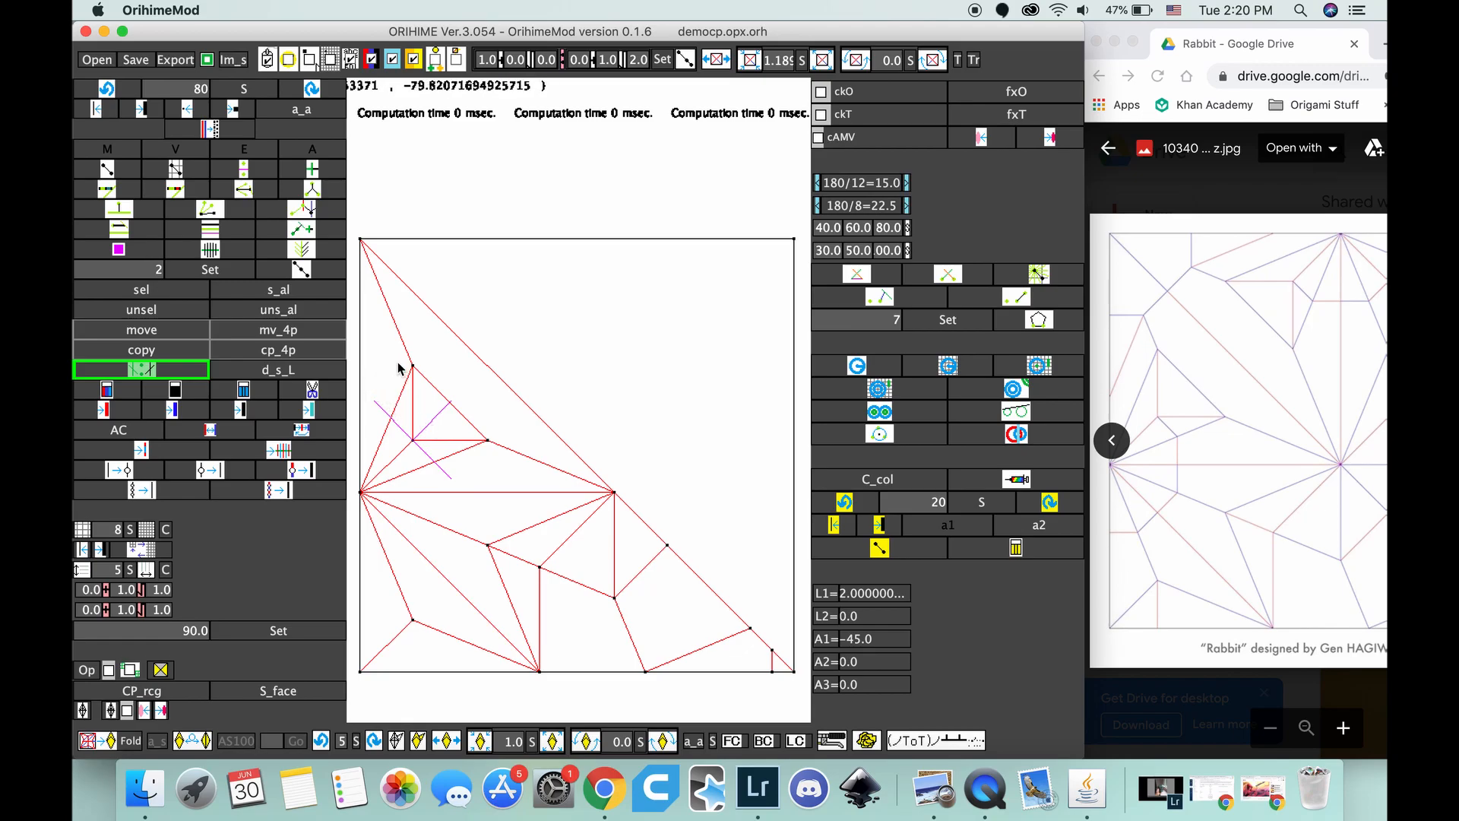
{"action": "left_click", "coordinate": [133, 253]}
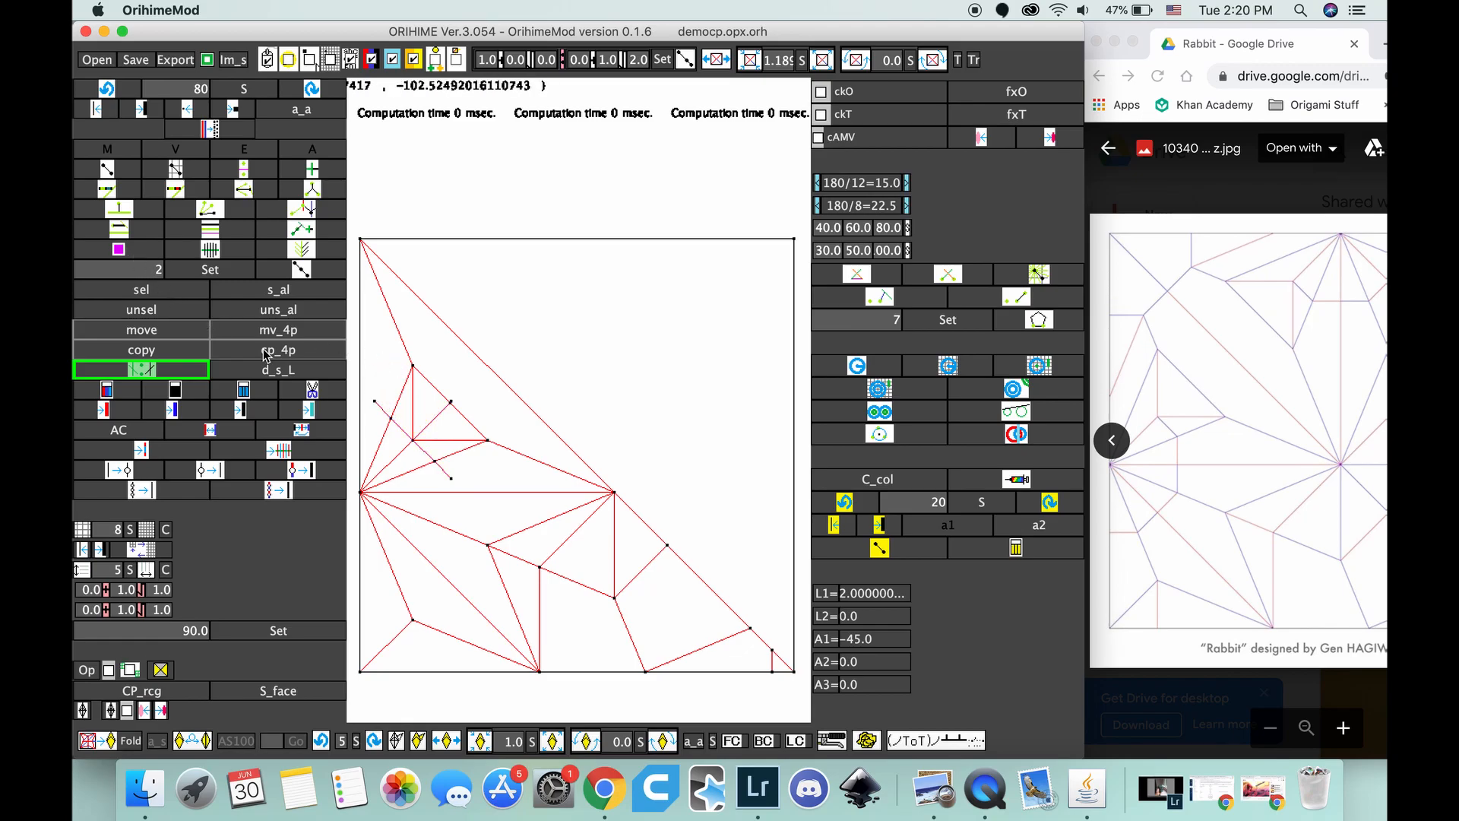
{"action": "left_click", "coordinate": [400, 428]}
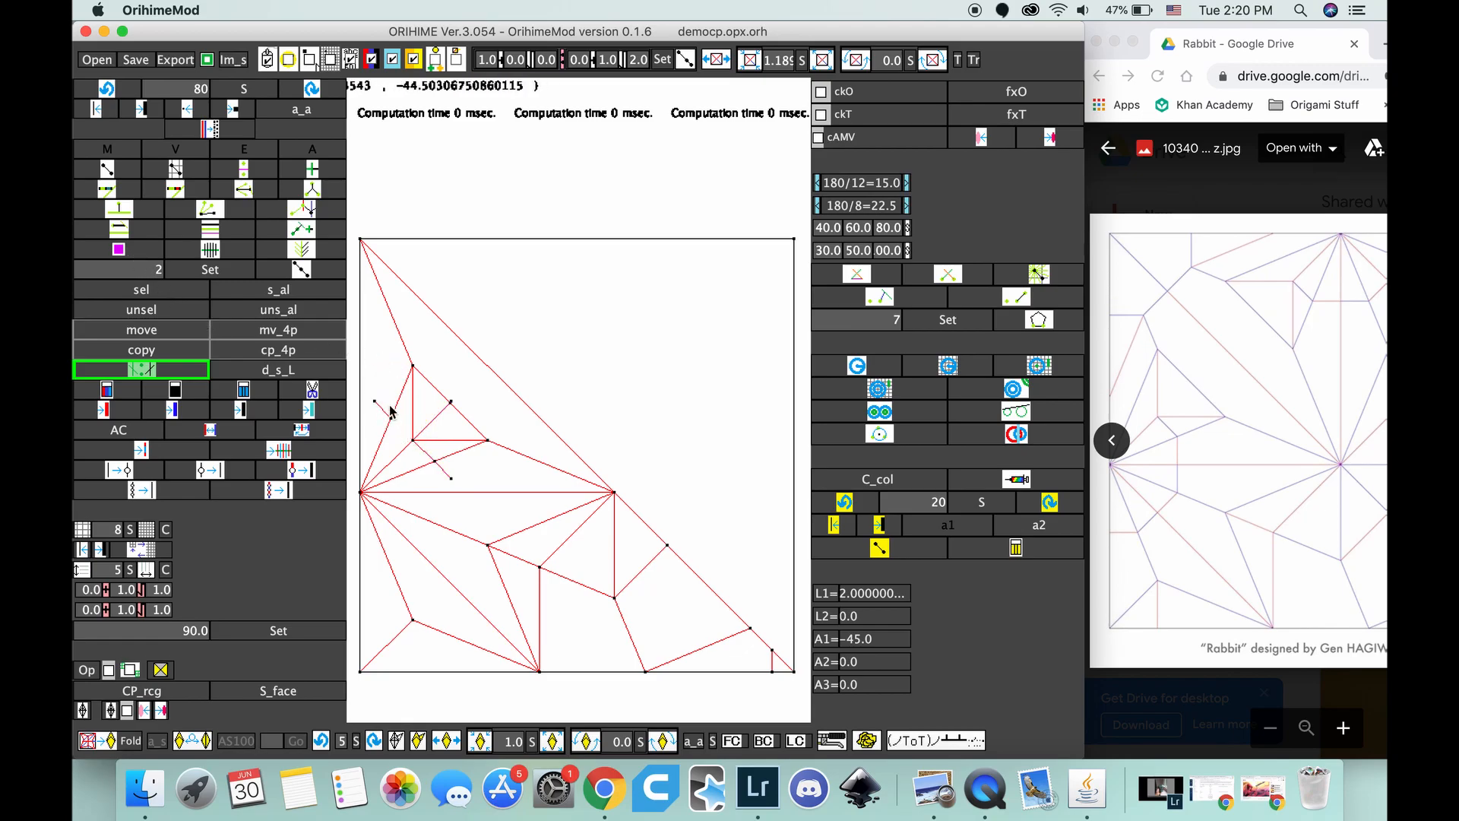
{"action": "left_click", "coordinate": [438, 415]}
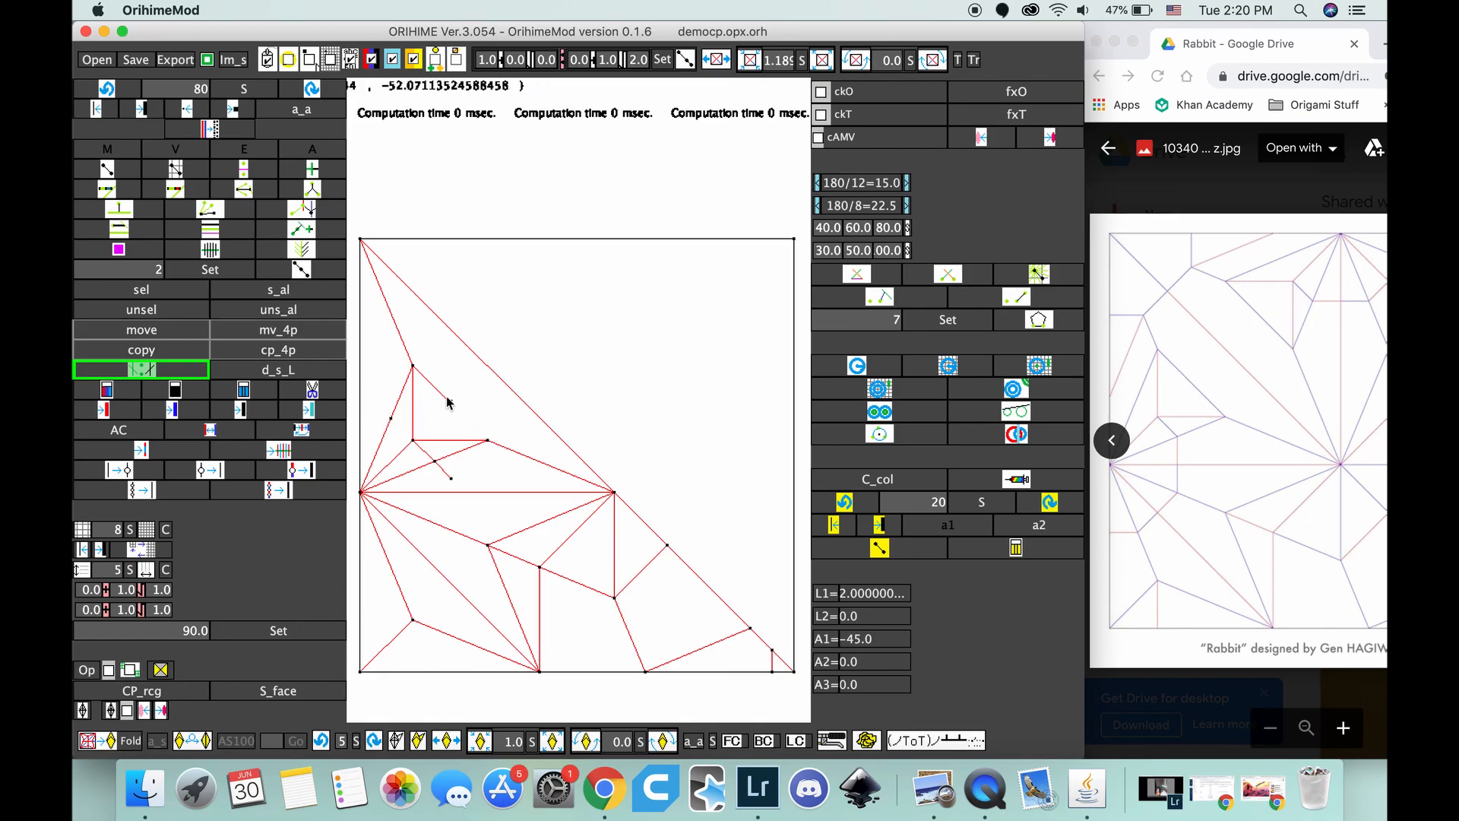
{"action": "left_click", "coordinate": [107, 93]}
{"action": "left_click", "coordinate": [435, 414]}
Step: Check the vertices with cAMV and remove the tiny leftover stub on the small triangle's slanted side, along with the stray vertices on the neighbouring creases
{"action": "left_click", "coordinate": [818, 138]}
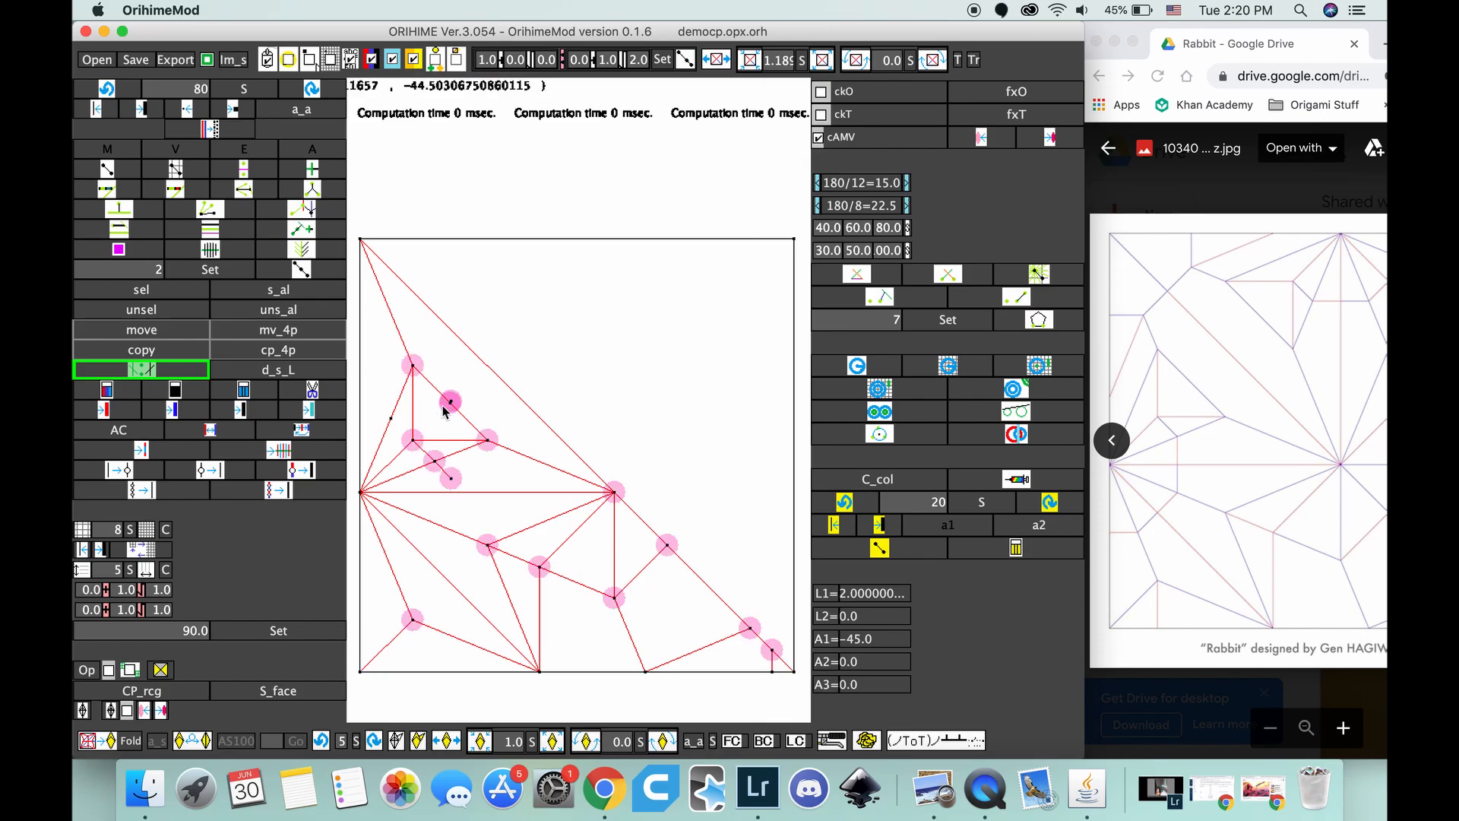
{"action": "left_click", "coordinate": [819, 138]}
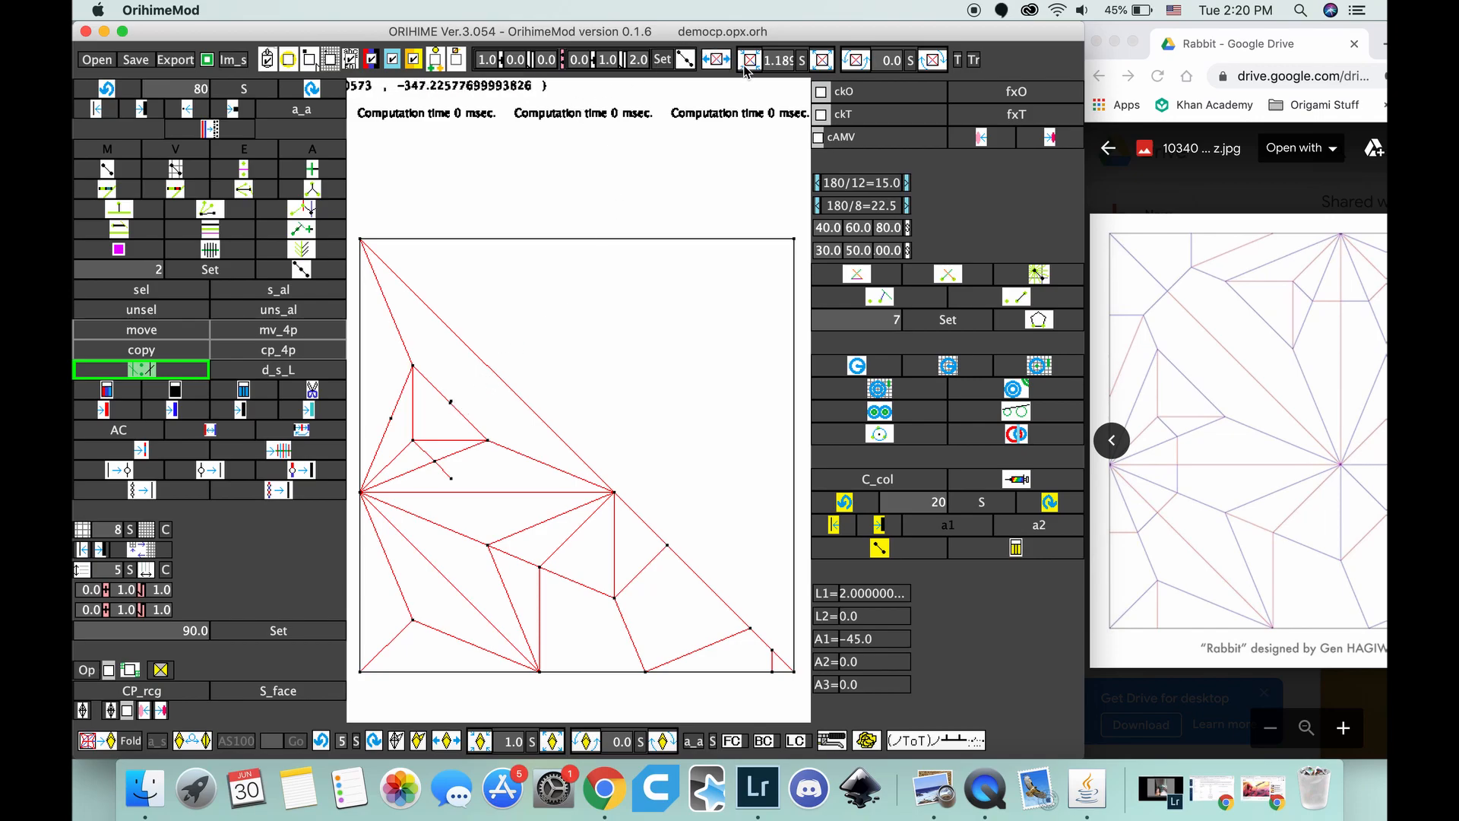
{"action": "left_click", "coordinate": [829, 59]}
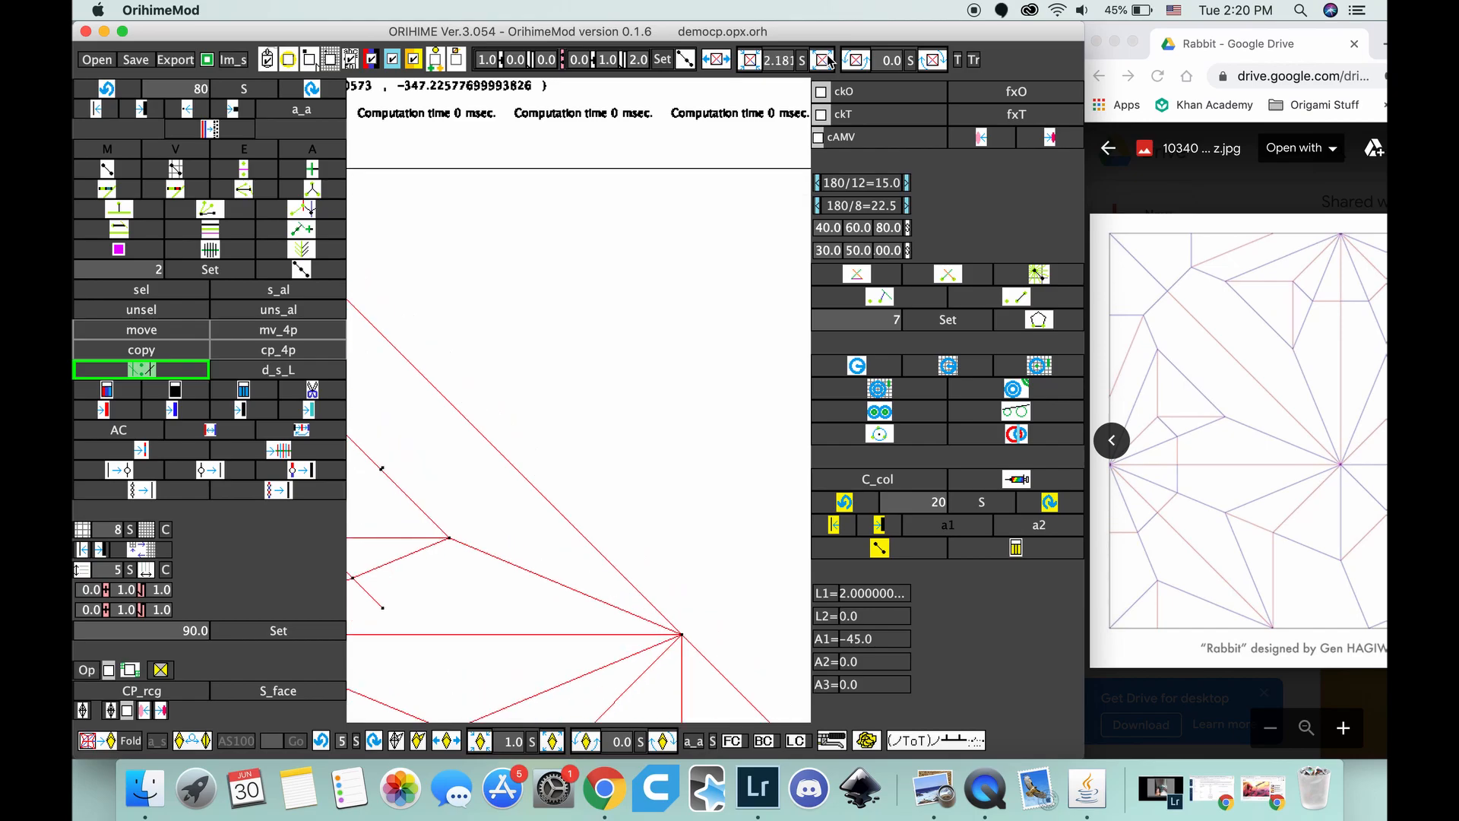
{"action": "left_click", "coordinate": [716, 59]}
{"action": "left_click_drag", "start_coordinate": [567, 329], "coordinate": [755, 224]}
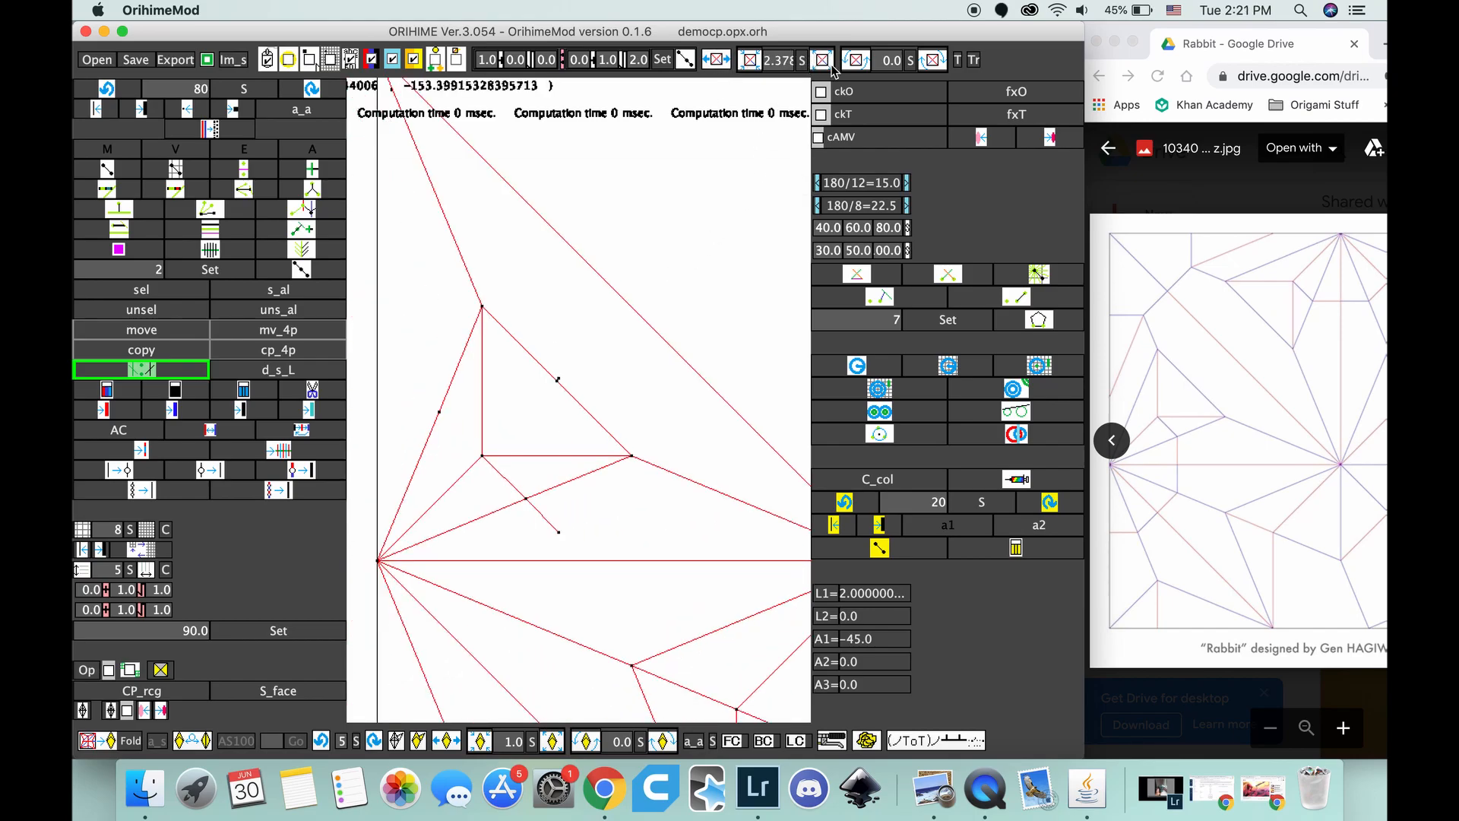
{"action": "scroll", "coordinate": [699, 228], "scroll_direction": "up", "scroll_amount": 3}
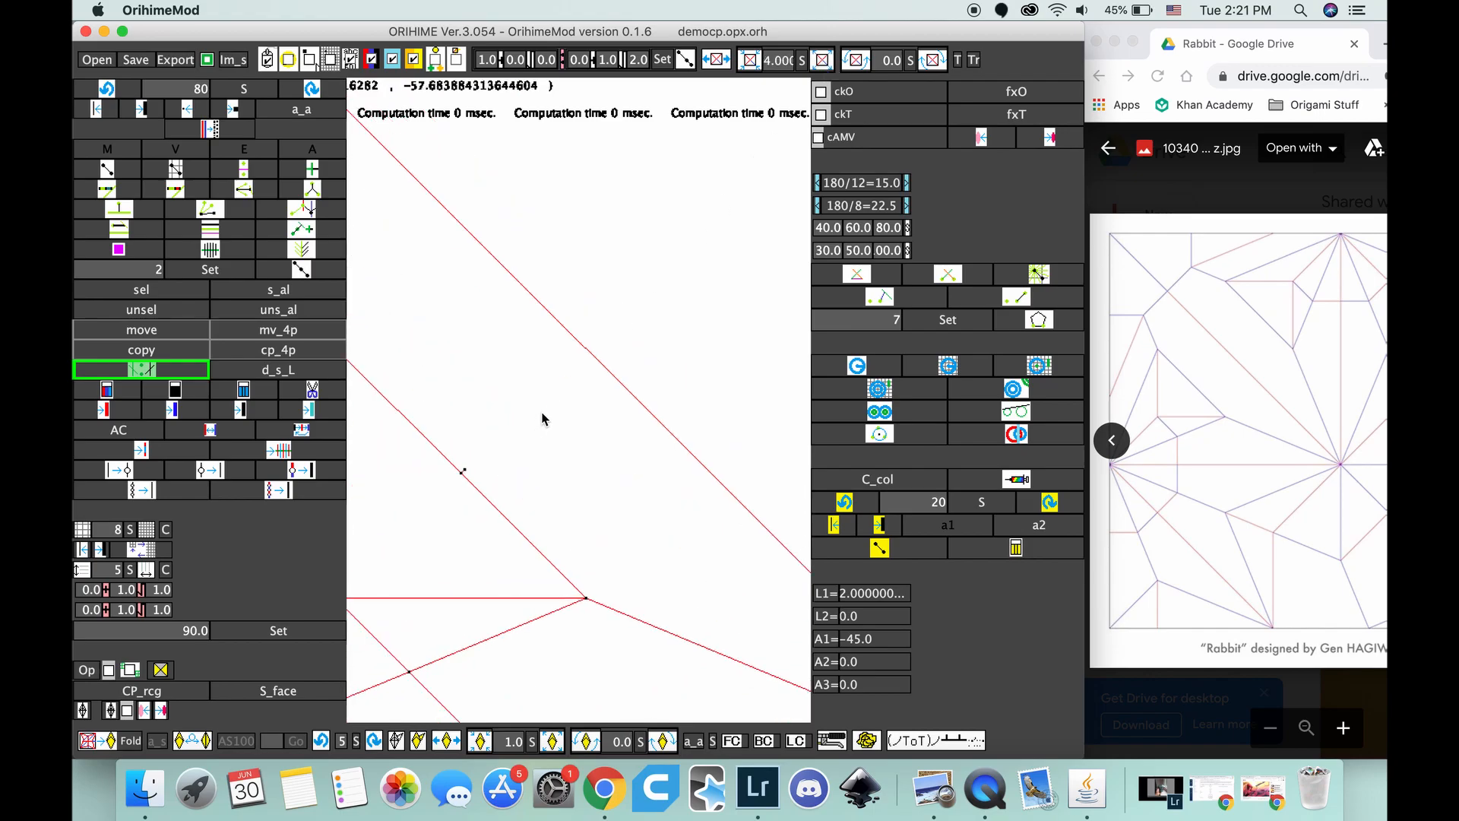
{"action": "left_click_drag", "start_coordinate": [501, 446], "coordinate": [556, 408]}
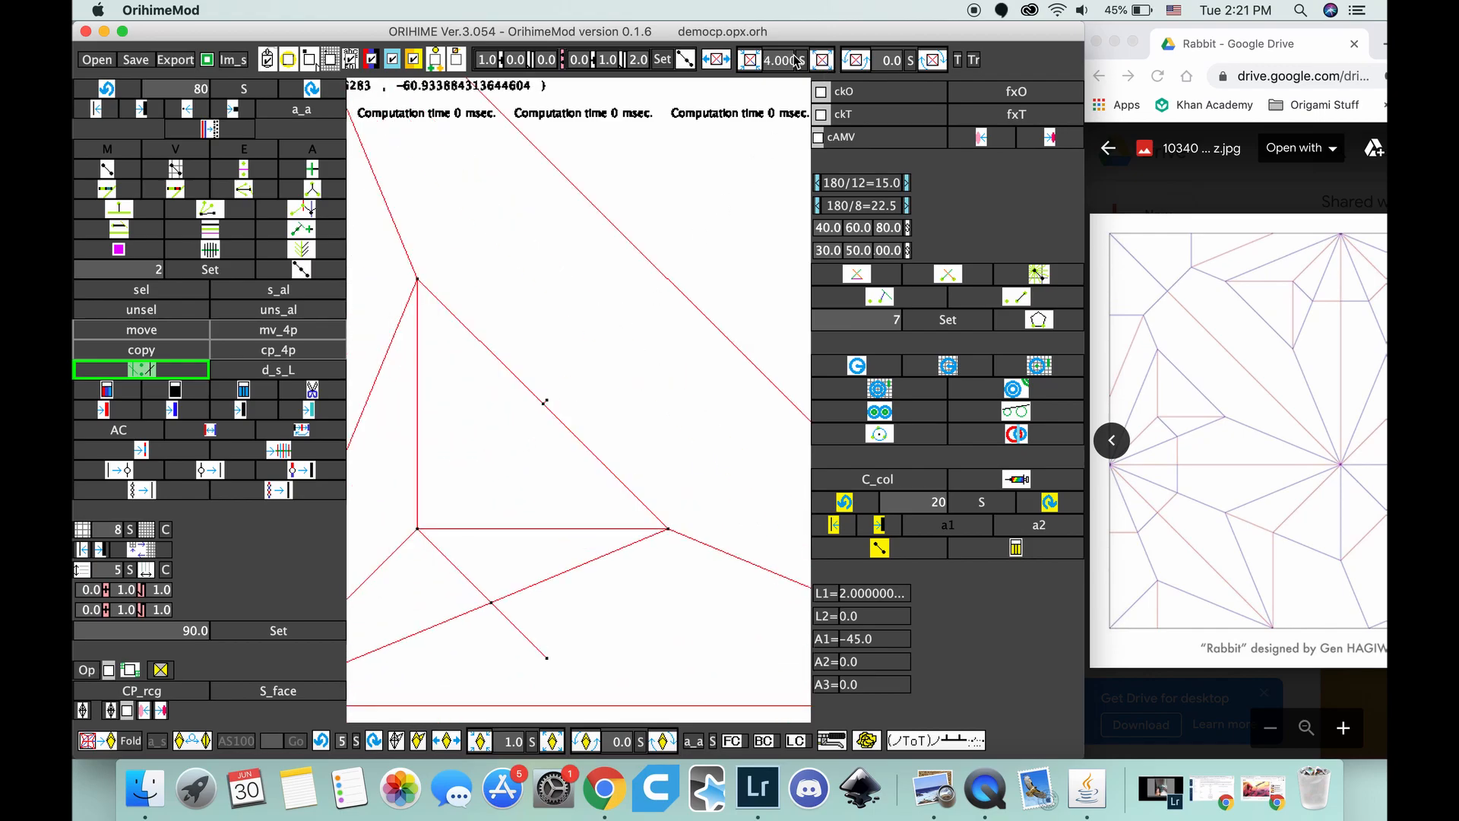
{"action": "left_click", "coordinate": [819, 61]}
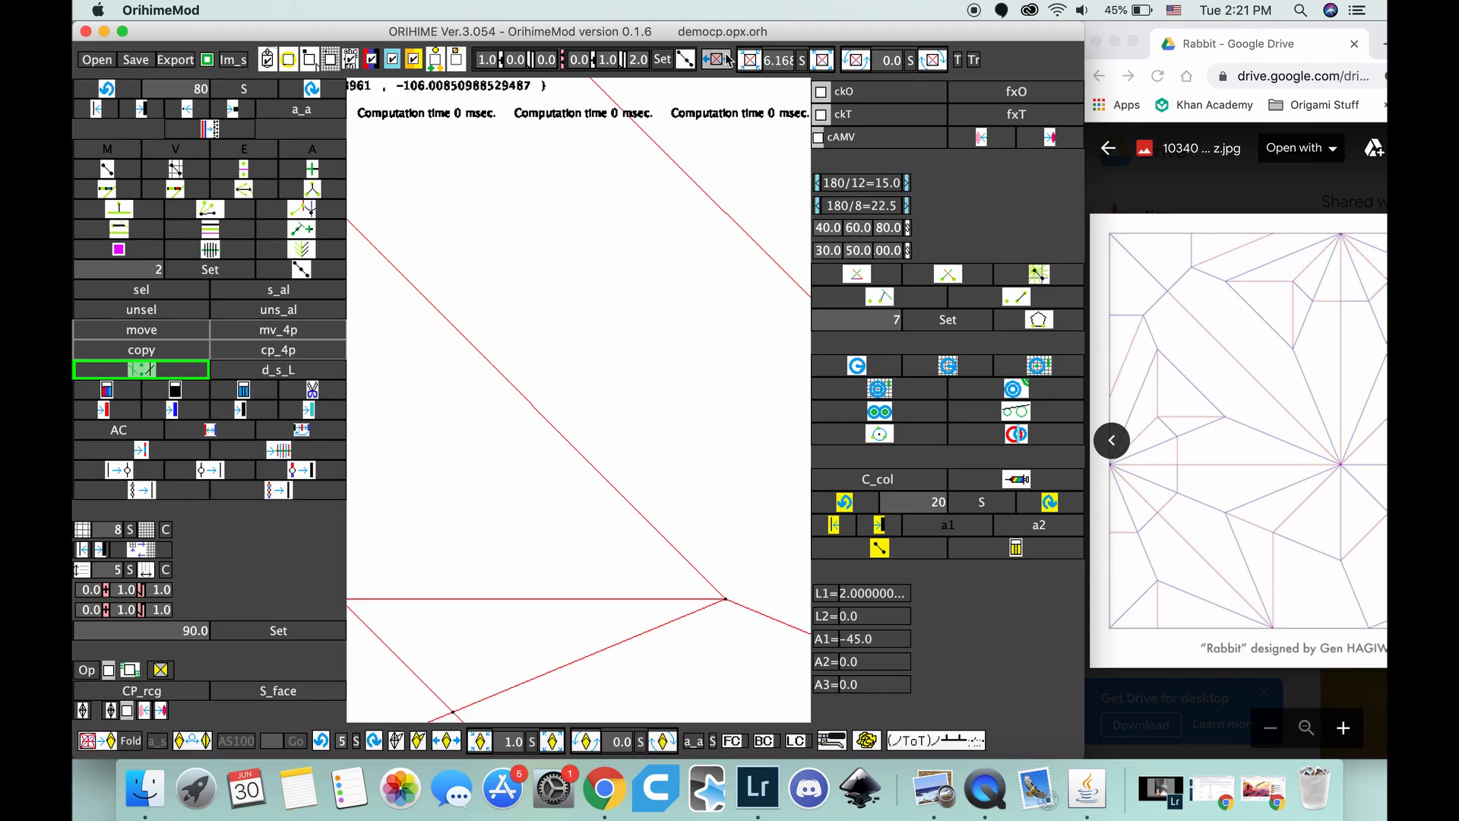
{"action": "left_click", "coordinate": [745, 64]}
{"action": "triple_click", "coordinate": [745, 64]}
{"action": "triple_click", "coordinate": [744, 64]}
{"action": "triple_click", "coordinate": [744, 63]}
{"action": "left_click", "coordinate": [745, 64]}
{"action": "left_click", "coordinate": [745, 64]}
{"action": "left_click", "coordinate": [744, 63]}
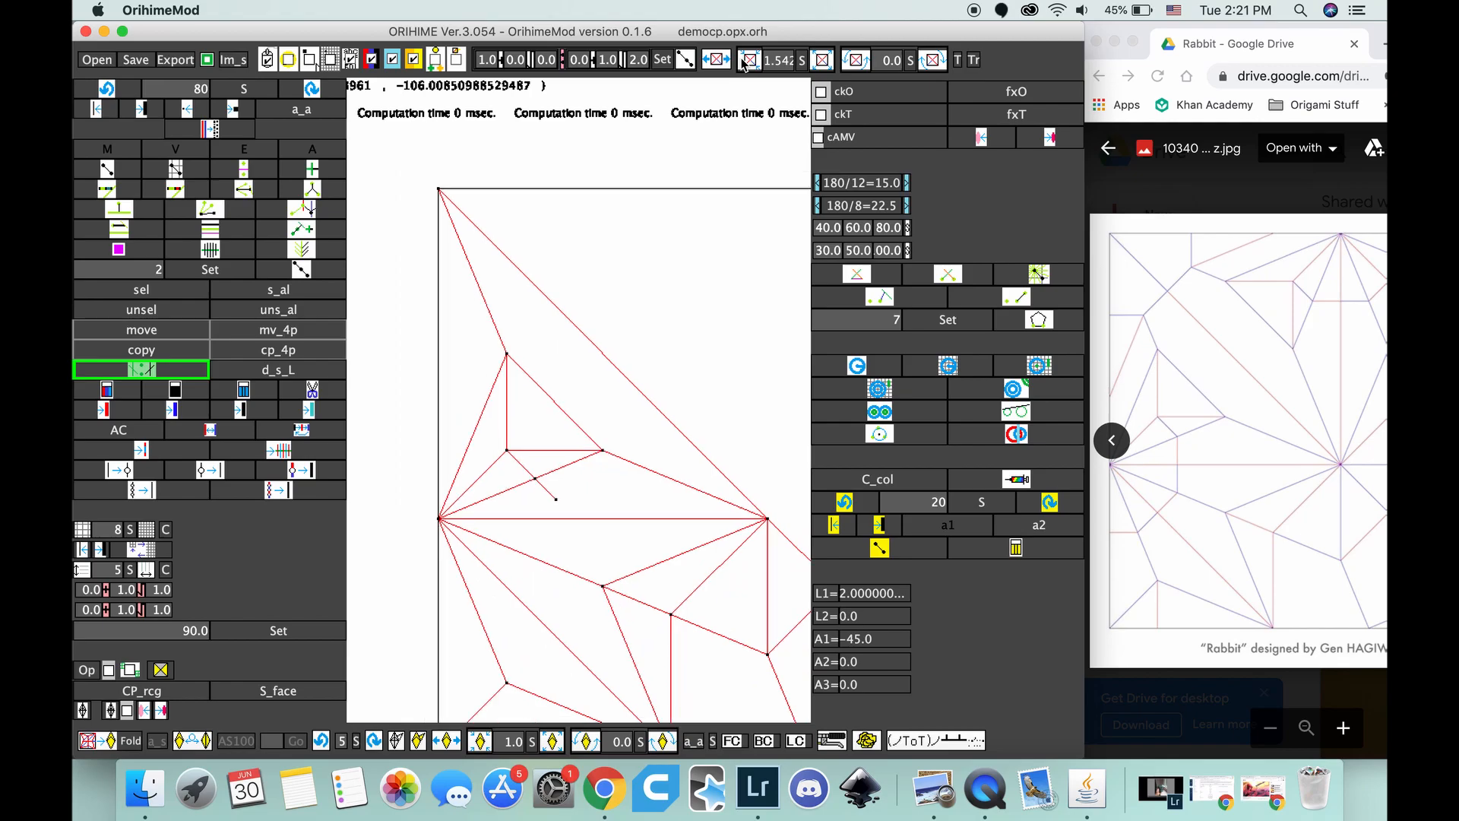
Step: Try to continue the crease leaving the small triangle's right-angle corner across the creases below it, and undo the attempt
{"action": "left_click_drag", "start_coordinate": [624, 344], "coordinate": [625, 205]}
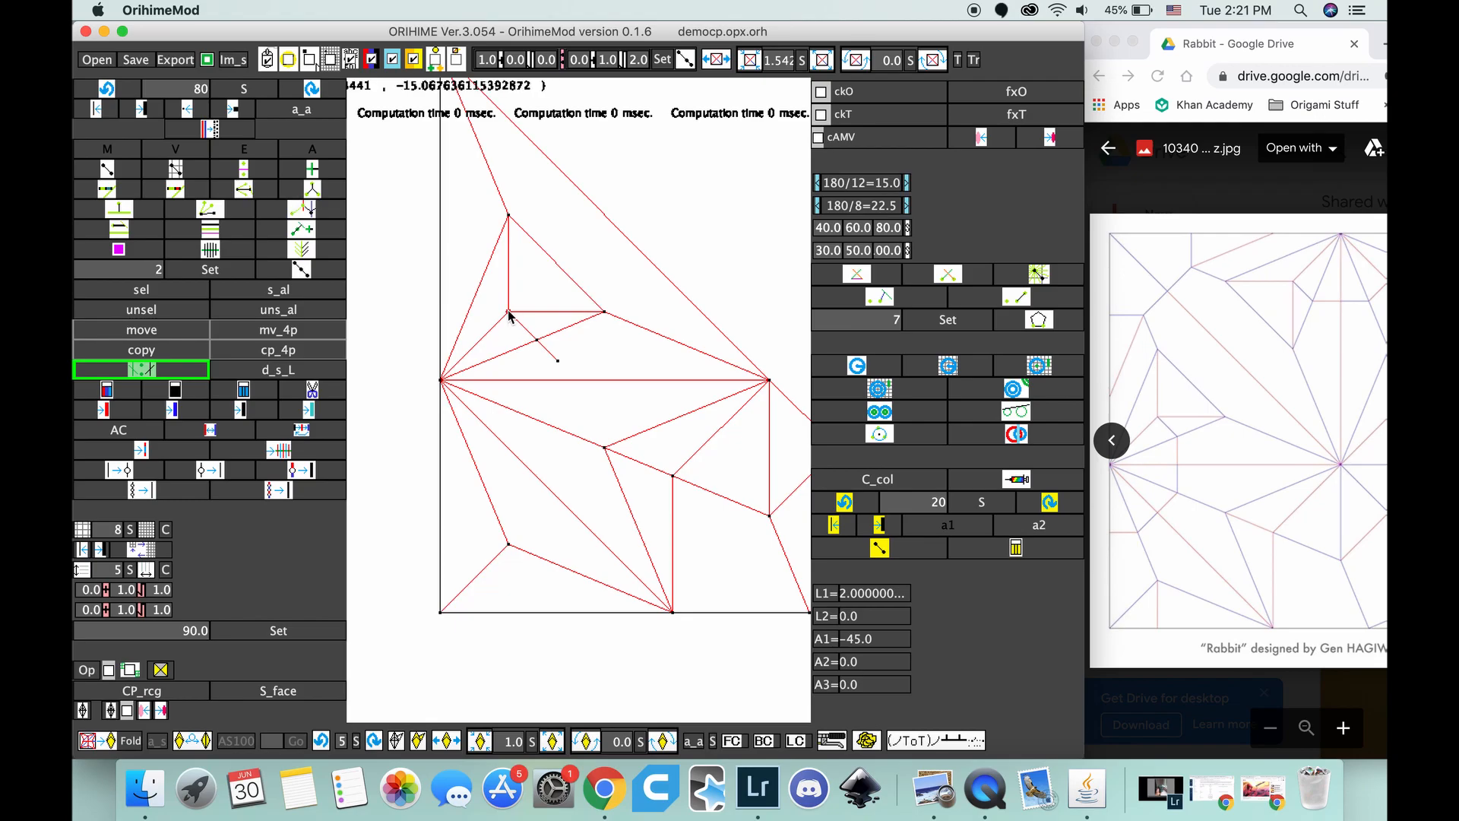
{"action": "left_click", "coordinate": [538, 341]}
{"action": "left_click", "coordinate": [558, 363]}
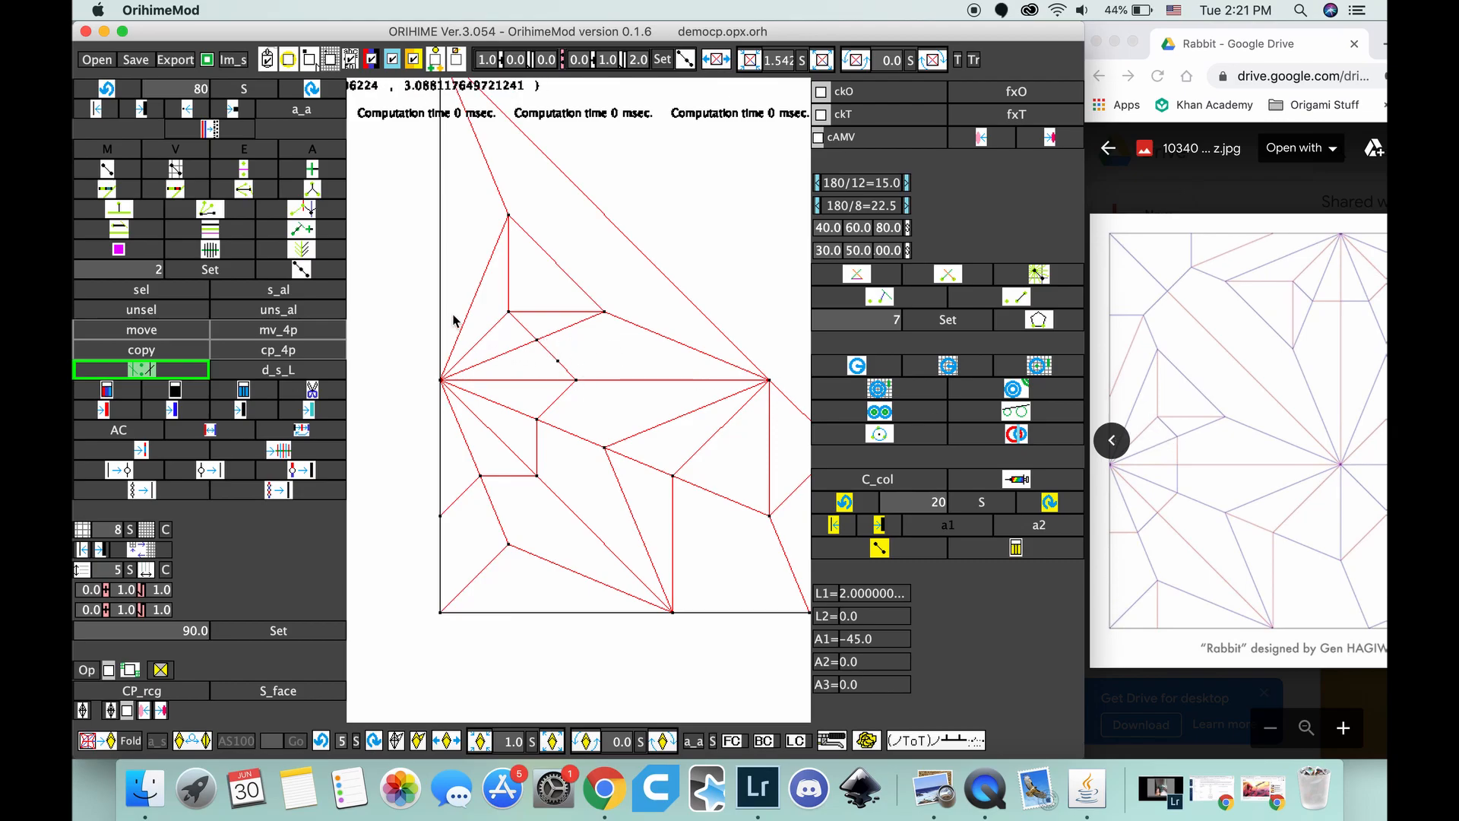
{"action": "left_click", "coordinate": [123, 92]}
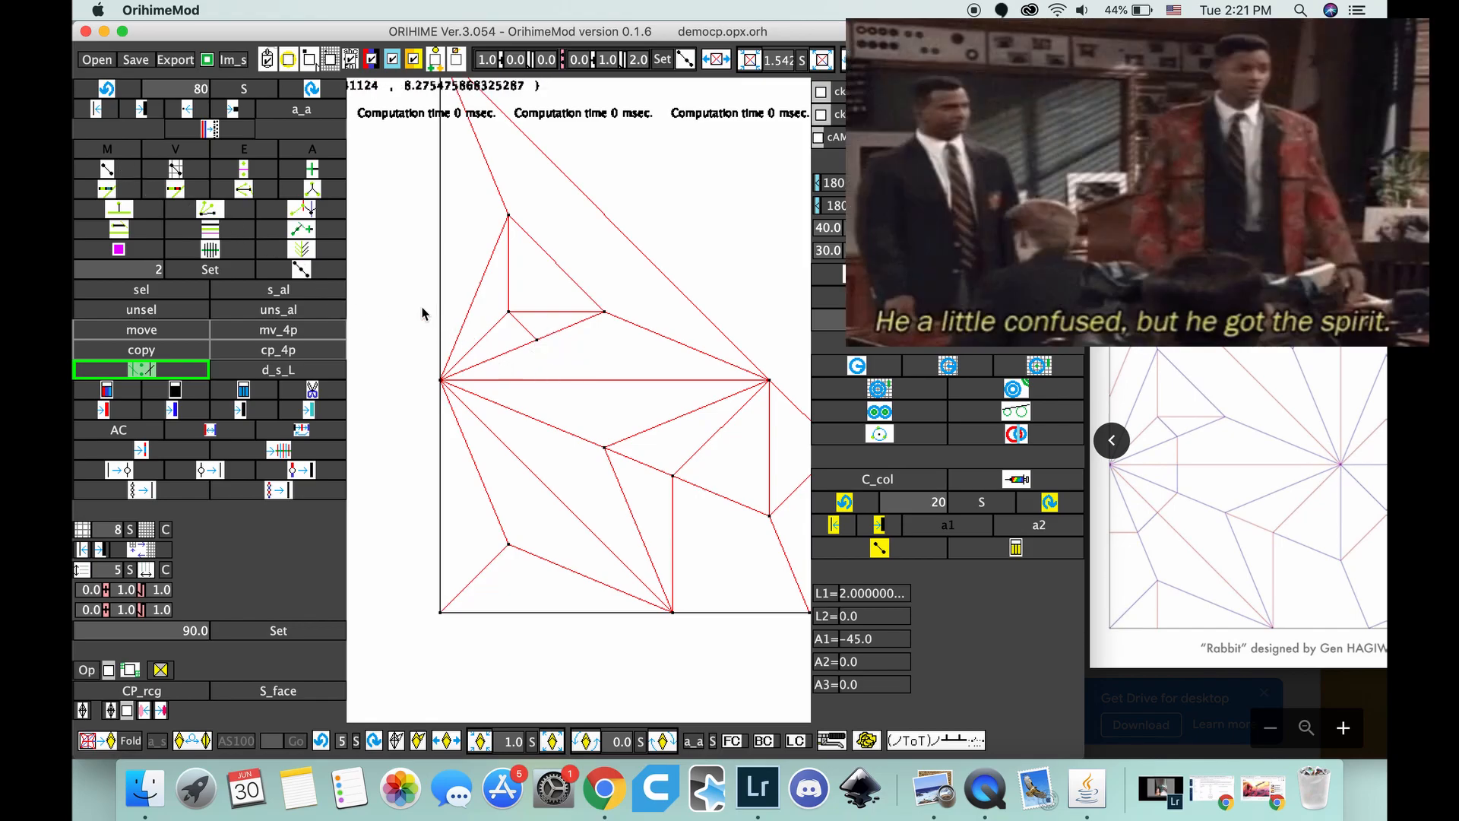
Step: Continue the short sloping crease vertically down to the lower slanted crease, and from there diagonally down-left to the lower rabbit ear's slanted side
{"action": "left_click", "coordinate": [538, 340]}
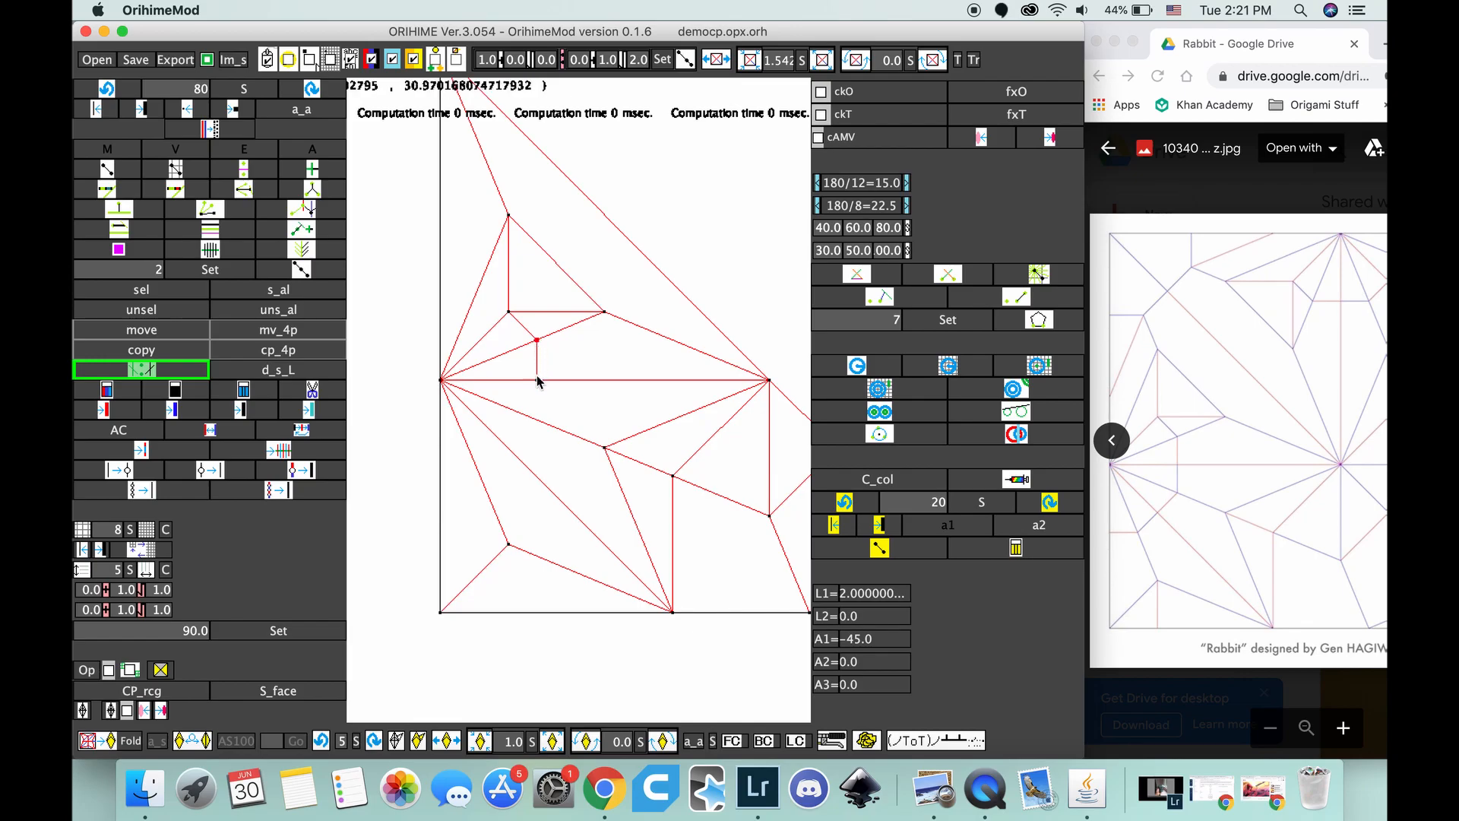
{"action": "left_click", "coordinate": [441, 381]}
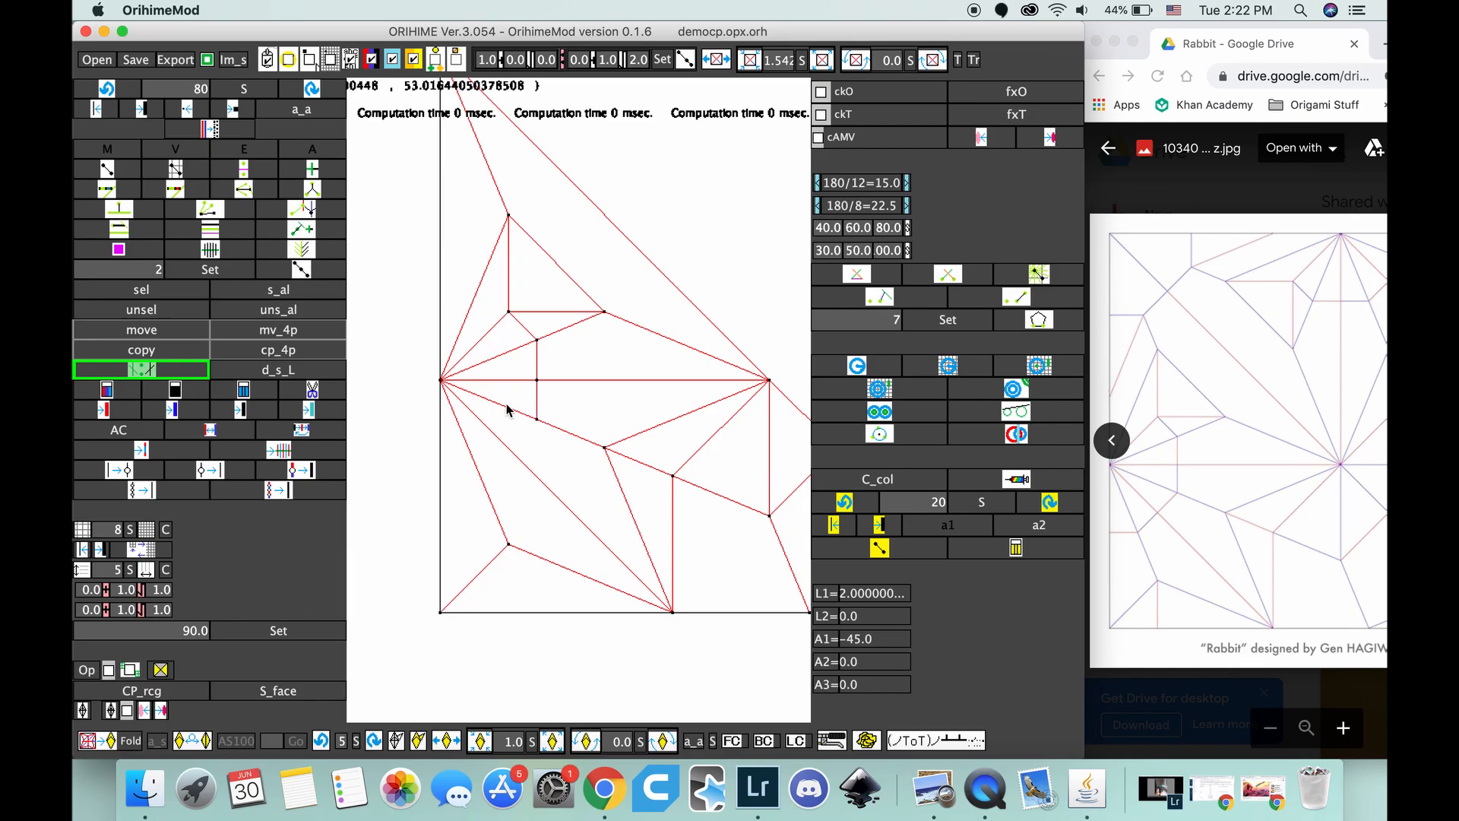
{"action": "left_click", "coordinate": [535, 382]}
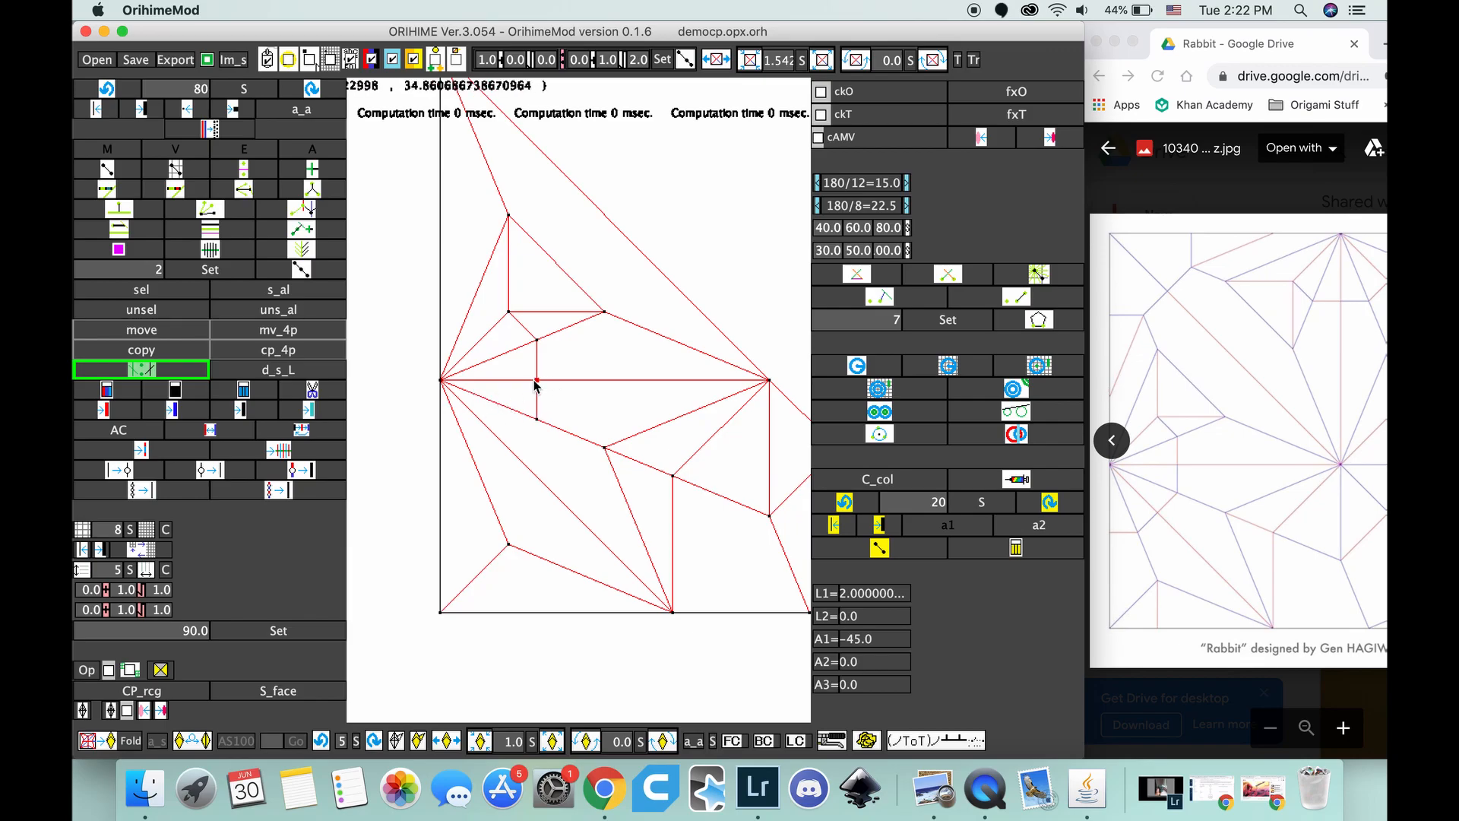
{"action": "left_click", "coordinate": [537, 419]}
{"action": "left_click", "coordinate": [444, 382]}
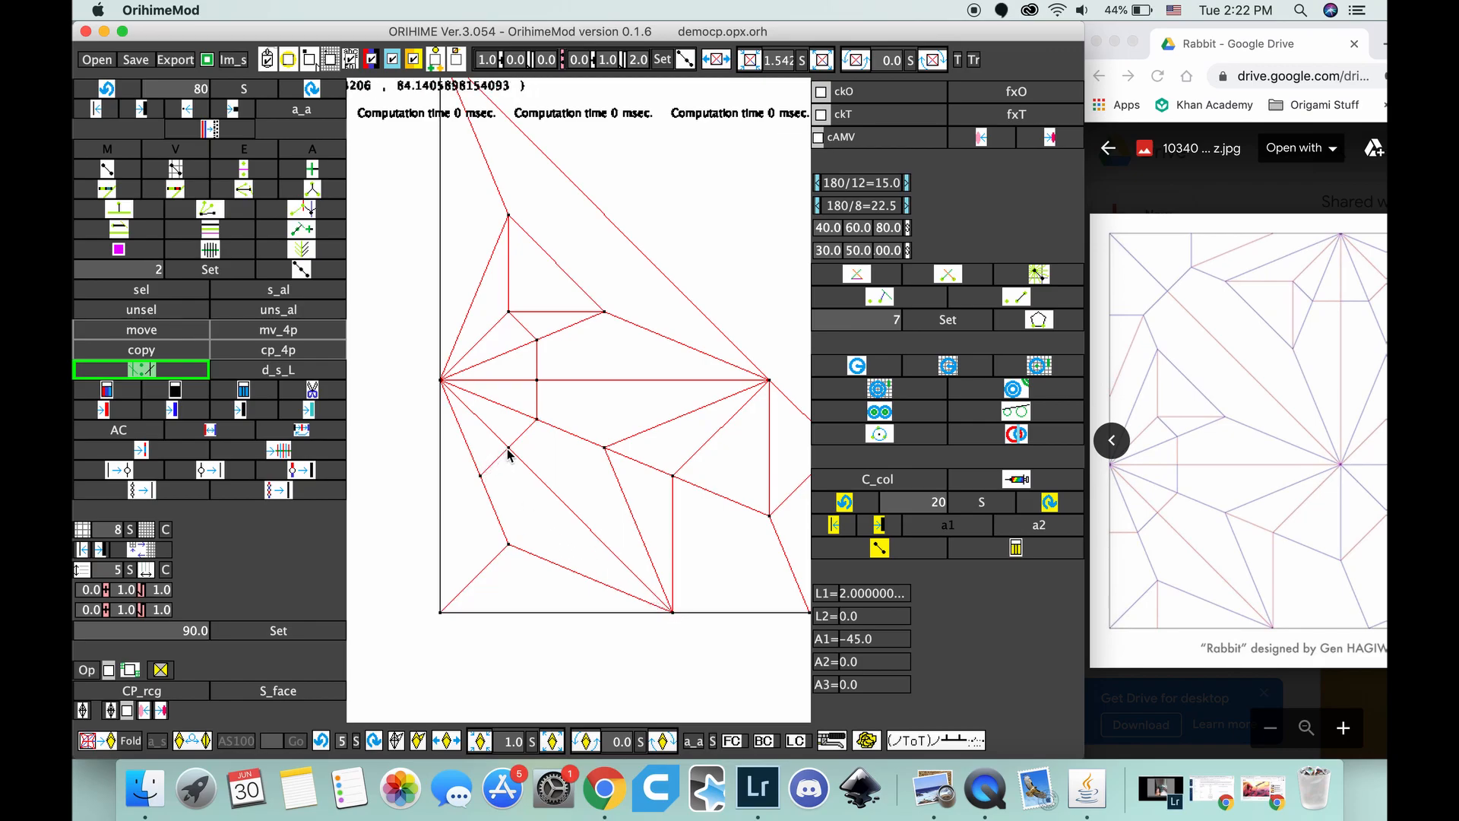
Step: Add a horizontal crease from that diagonal's lower end to the left edge and a vertical crease from the lower-left apex to the bottom edge
{"action": "left_click", "coordinate": [509, 545]}
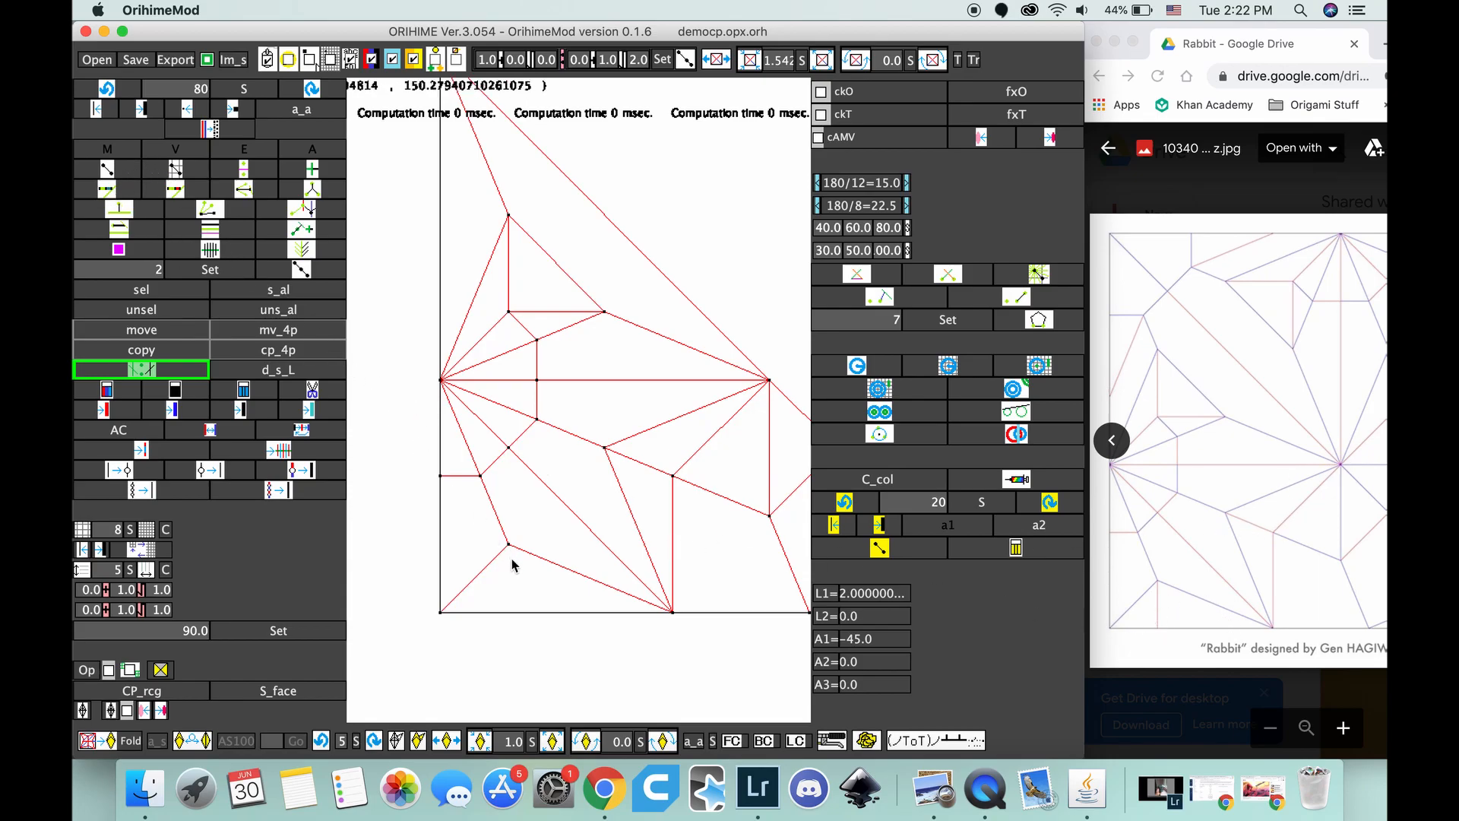
{"action": "left_click_drag", "start_coordinate": [508, 546], "coordinate": [508, 612]}
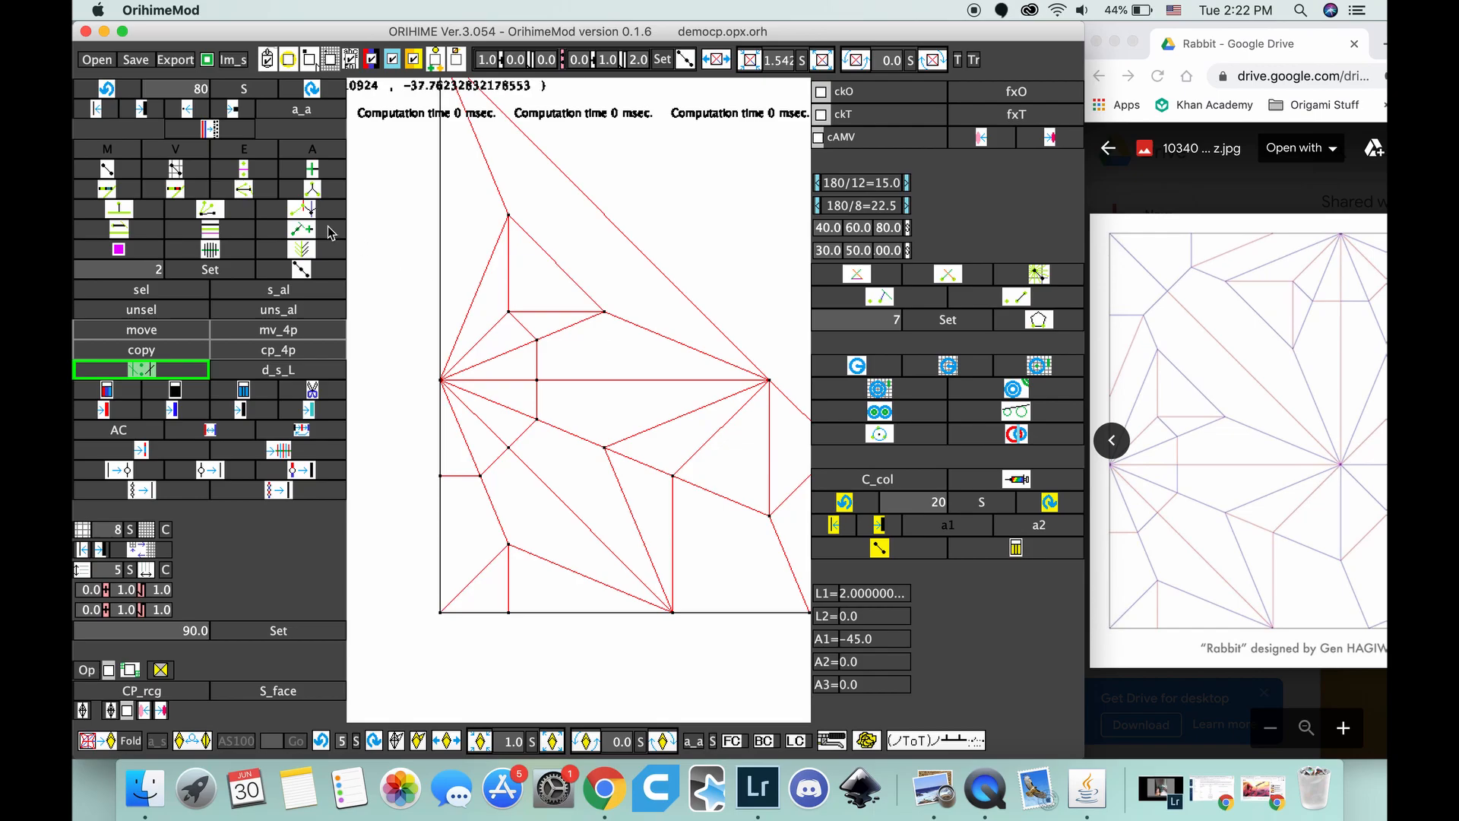
Step: Divide the crease between the sheet's top-left corner and the upper apex into 3 equal parts
{"action": "left_click", "coordinate": [724, 57]}
{"action": "left_click_drag", "start_coordinate": [471, 322], "coordinate": [457, 475]}
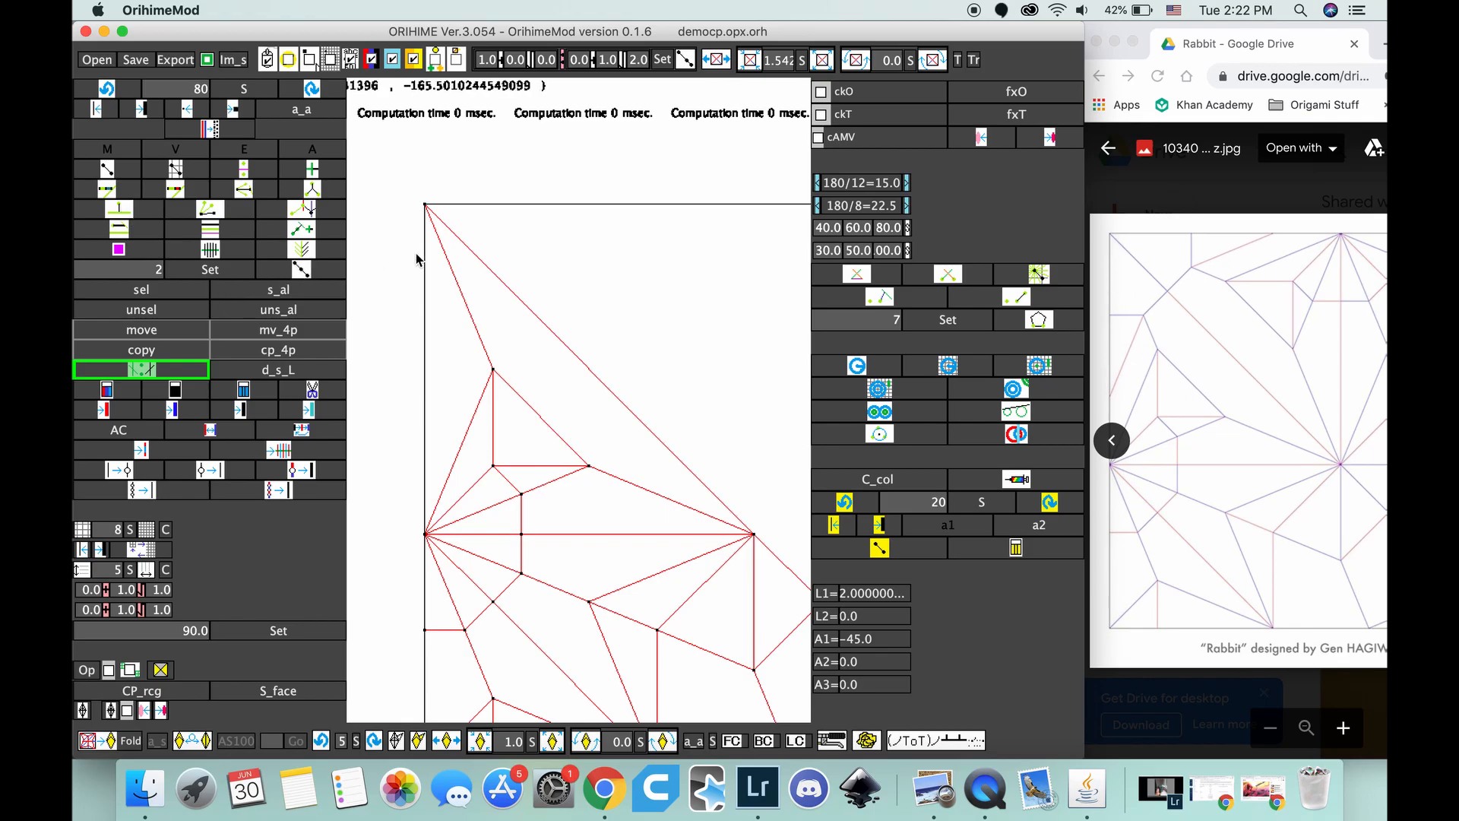
{"action": "type", "text": "3"}
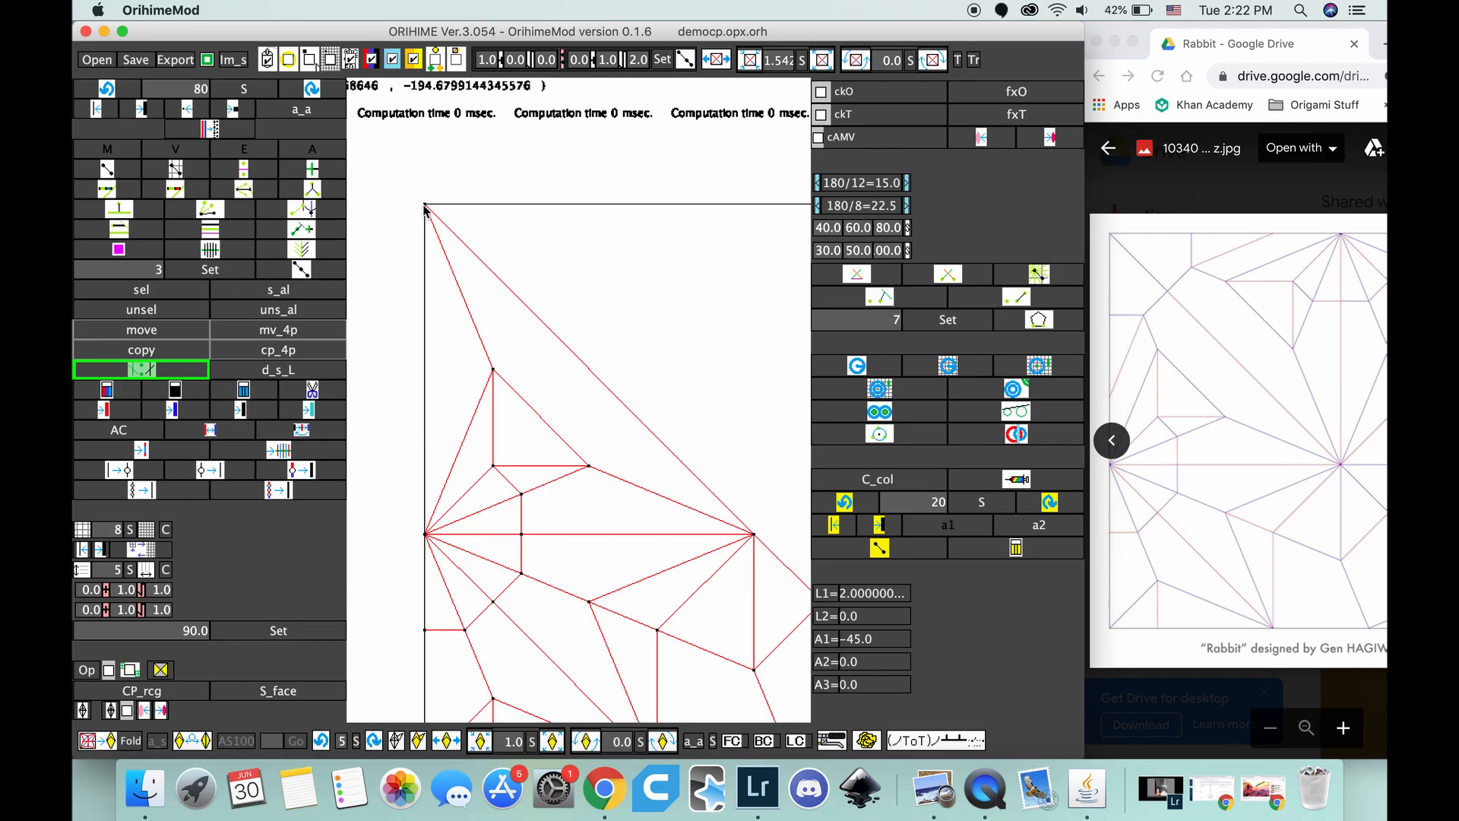
{"action": "left_click_drag", "start_coordinate": [425, 210], "coordinate": [494, 376]}
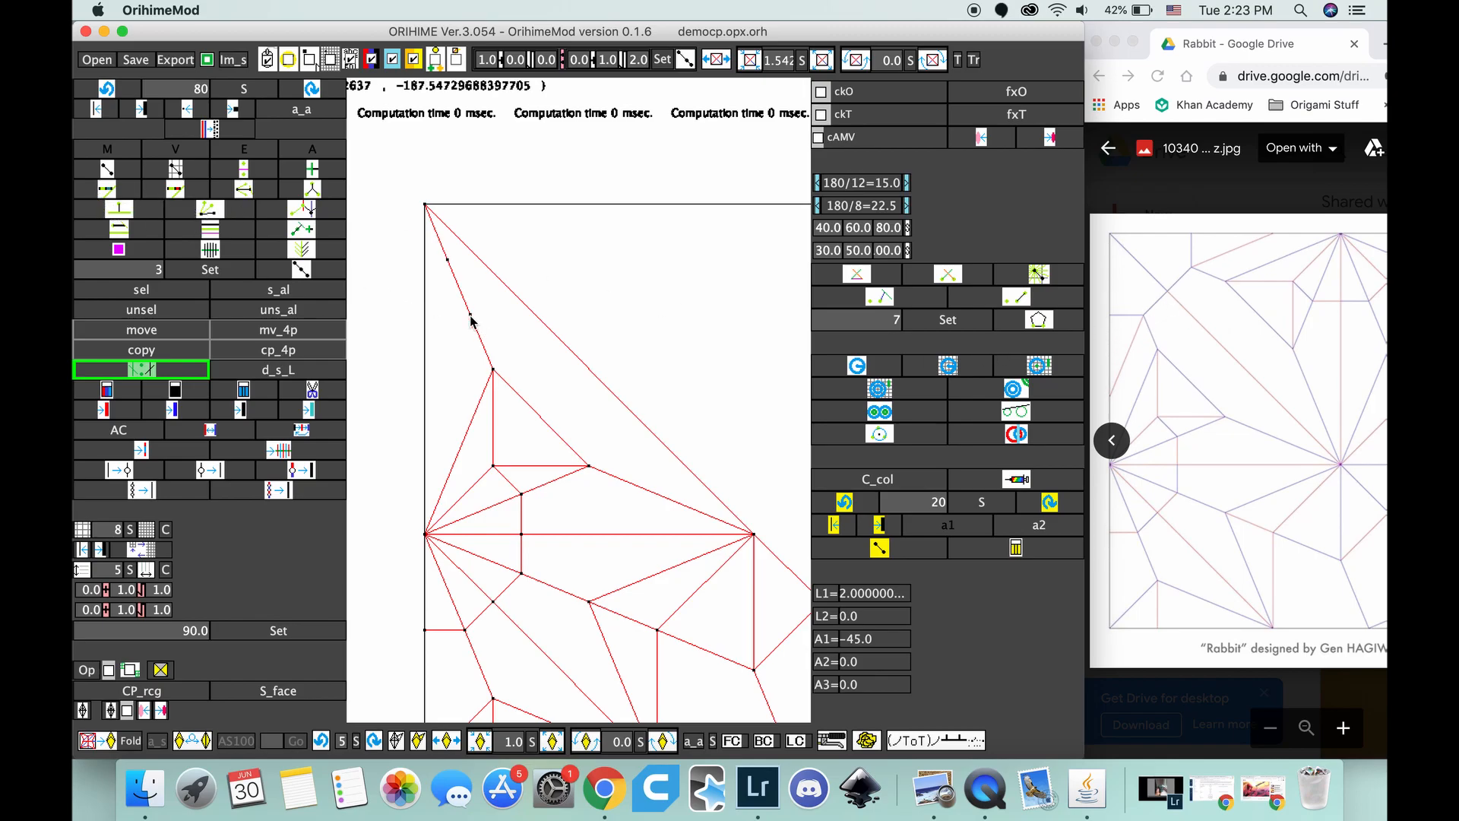
Step: Draw a 45° crease from the lower division point up to the main diagonal, and delete the divided crease above that point
{"action": "left_click", "coordinate": [511, 292]}
{"action": "left_click_drag", "start_coordinate": [435, 248], "coordinate": [464, 282]}
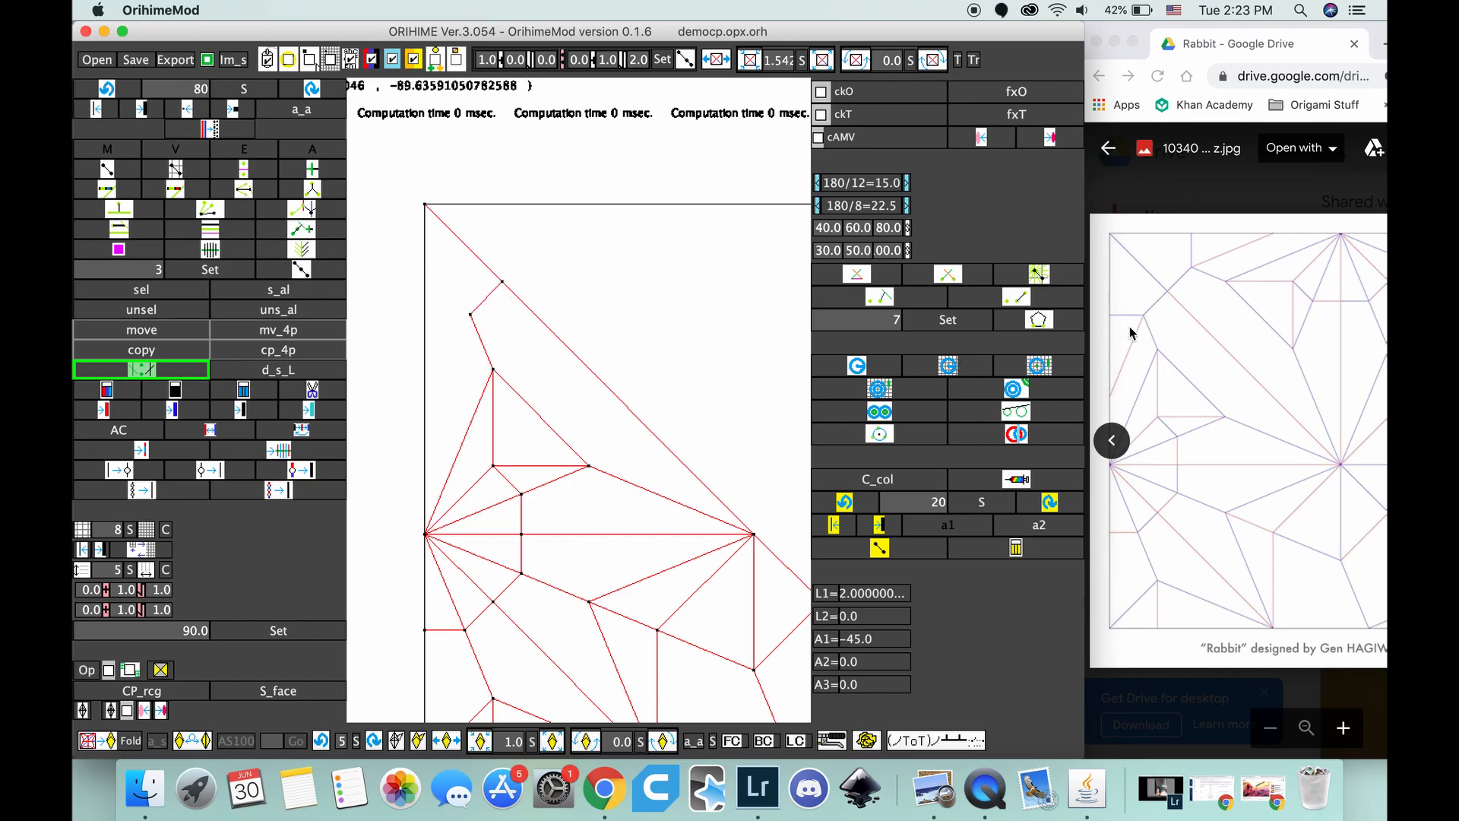
Step: From the same division point, draw a horizontal crease to the left edge and another parallel to the upper apex's long slanted side
{"action": "left_click_drag", "start_coordinate": [471, 314], "coordinate": [424, 319]}
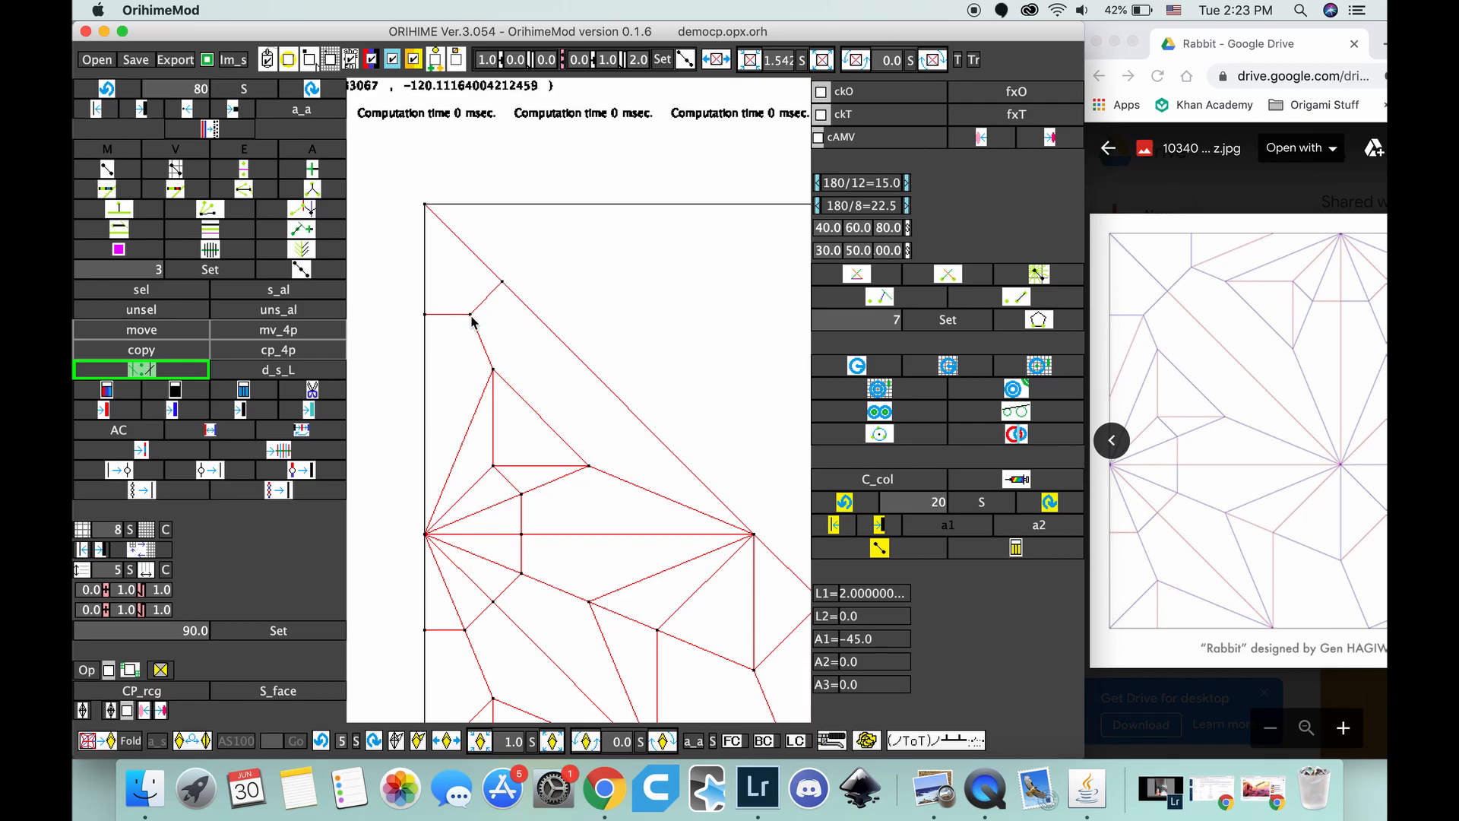
{"action": "left_click", "coordinate": [477, 418]}
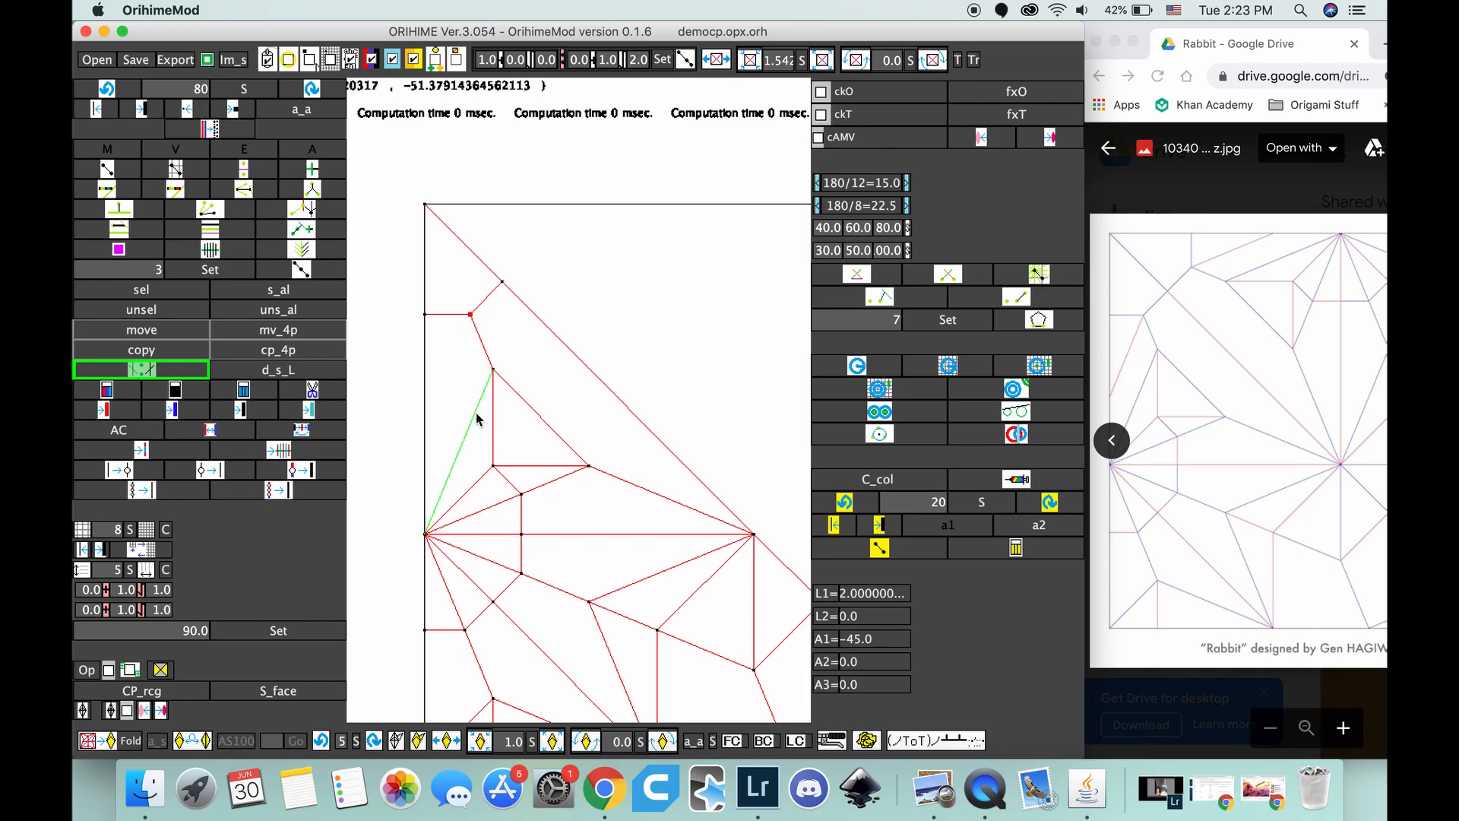
{"action": "left_click", "coordinate": [425, 408]}
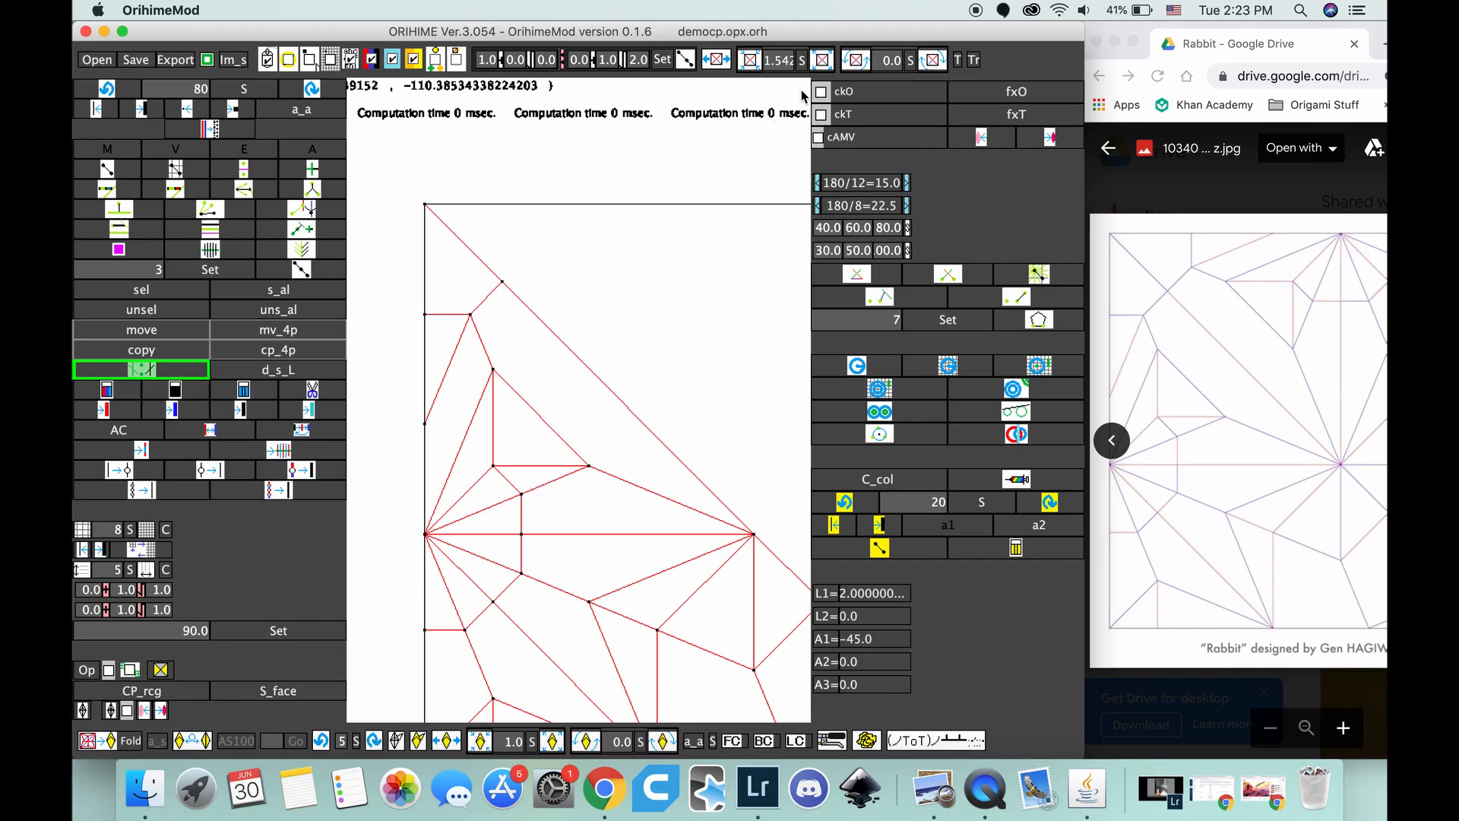
Step: Turn on the cAMV vertex check with the whole crease pattern in view
{"action": "left_click", "coordinate": [716, 61]}
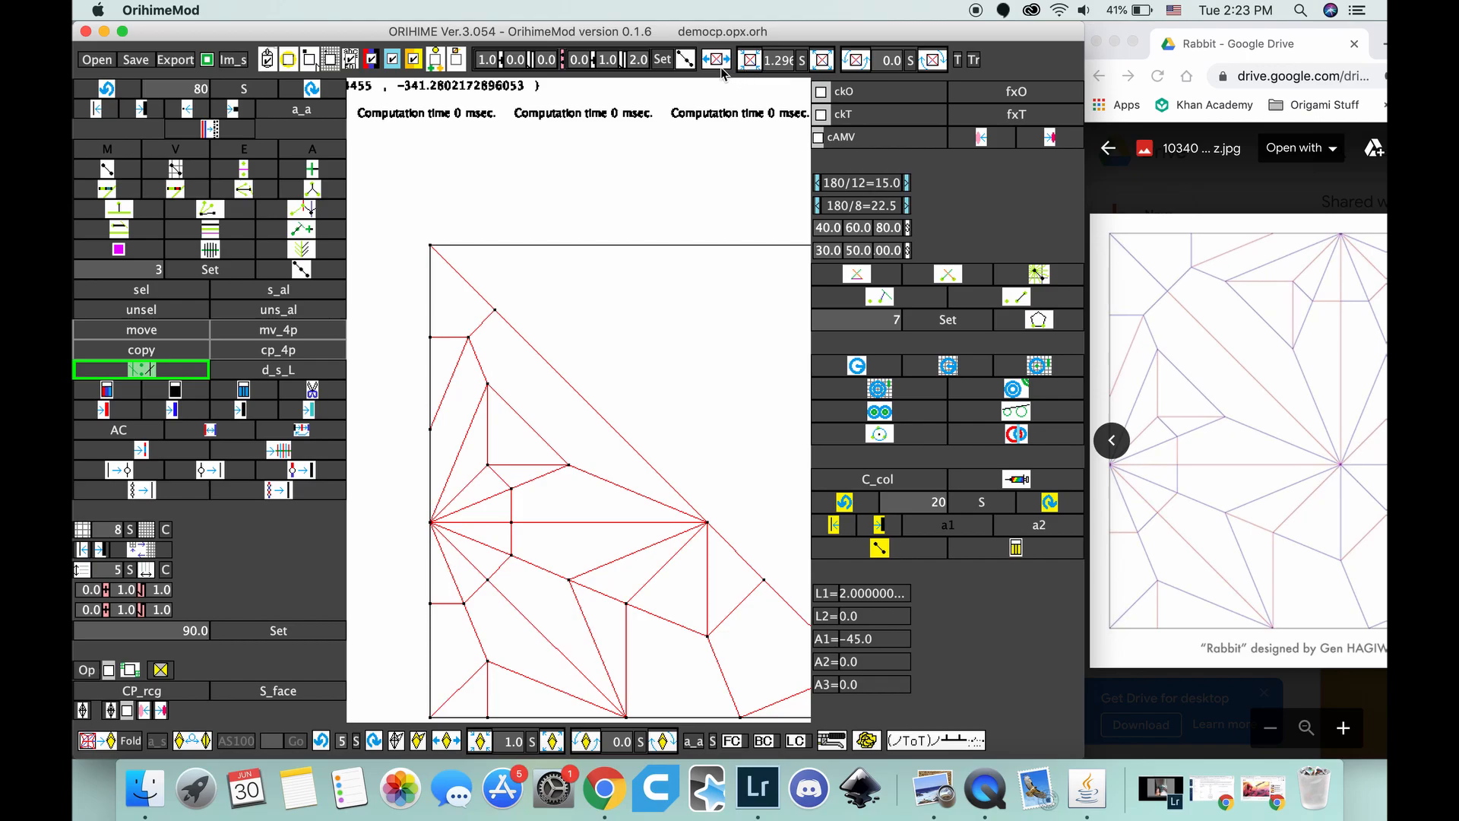
{"action": "left_click_drag", "start_coordinate": [677, 296], "coordinate": [595, 161]}
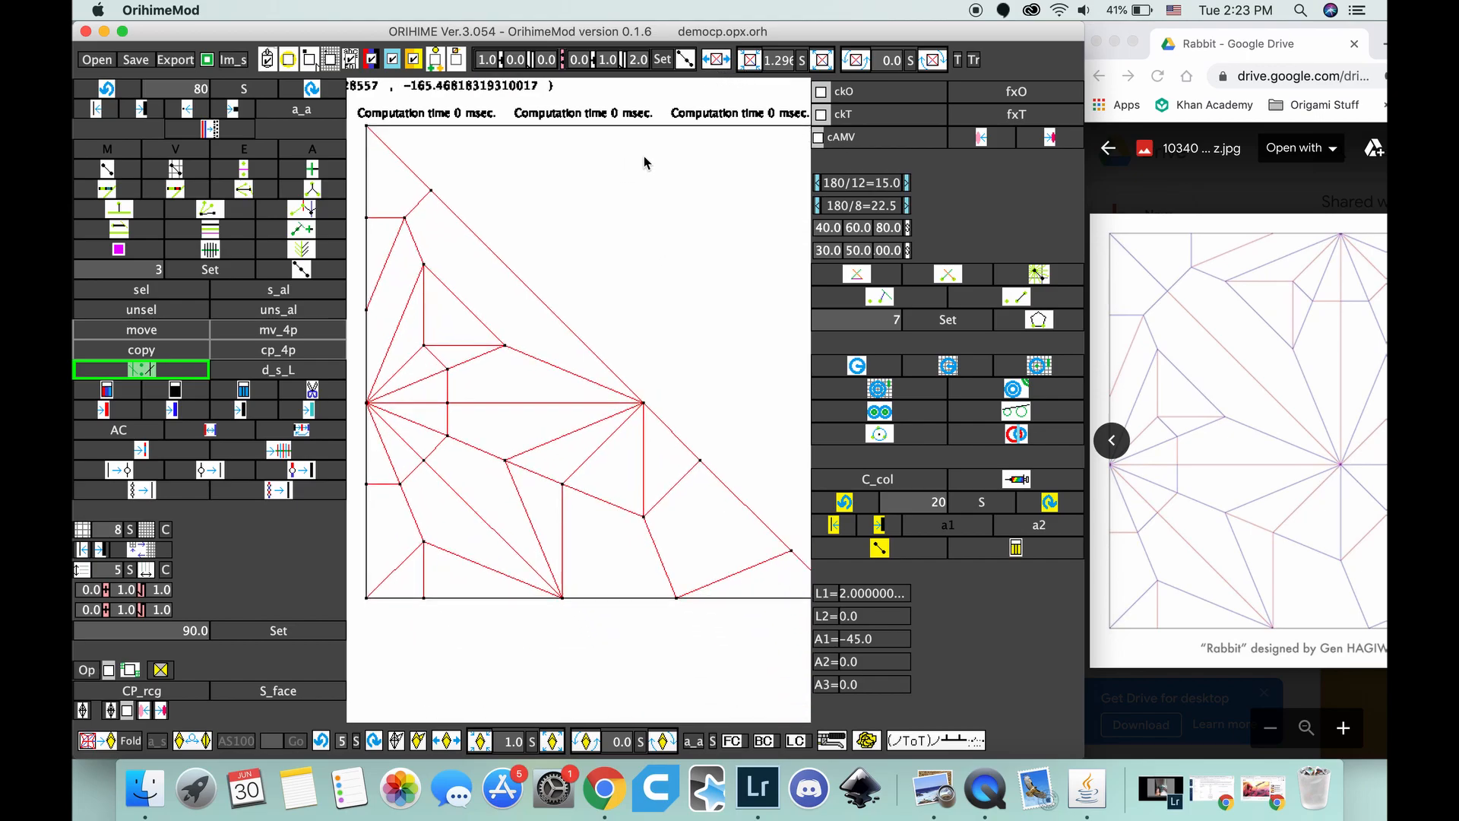
{"action": "left_click", "coordinate": [750, 59]}
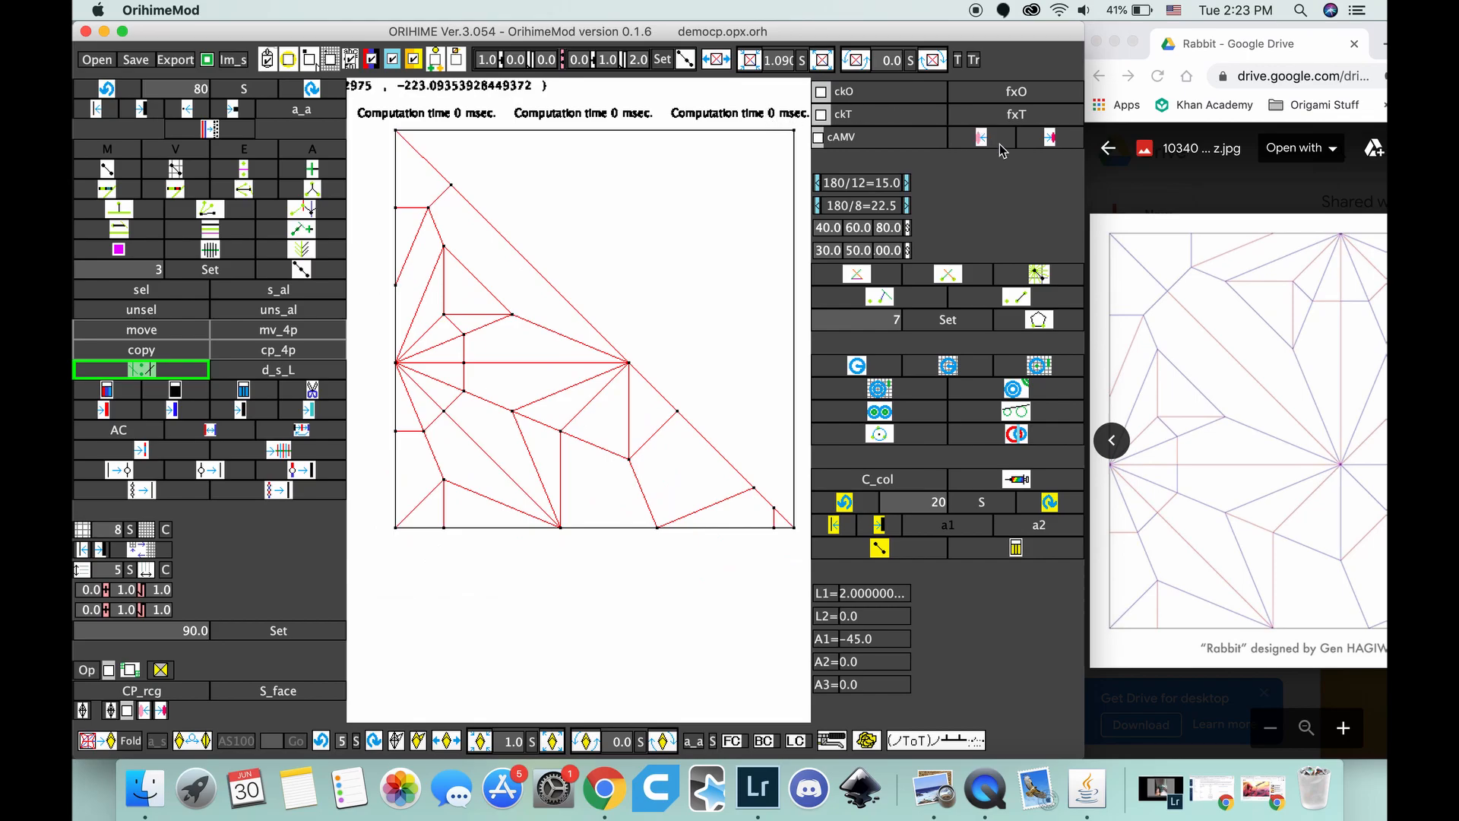
{"action": "left_click", "coordinate": [818, 138]}
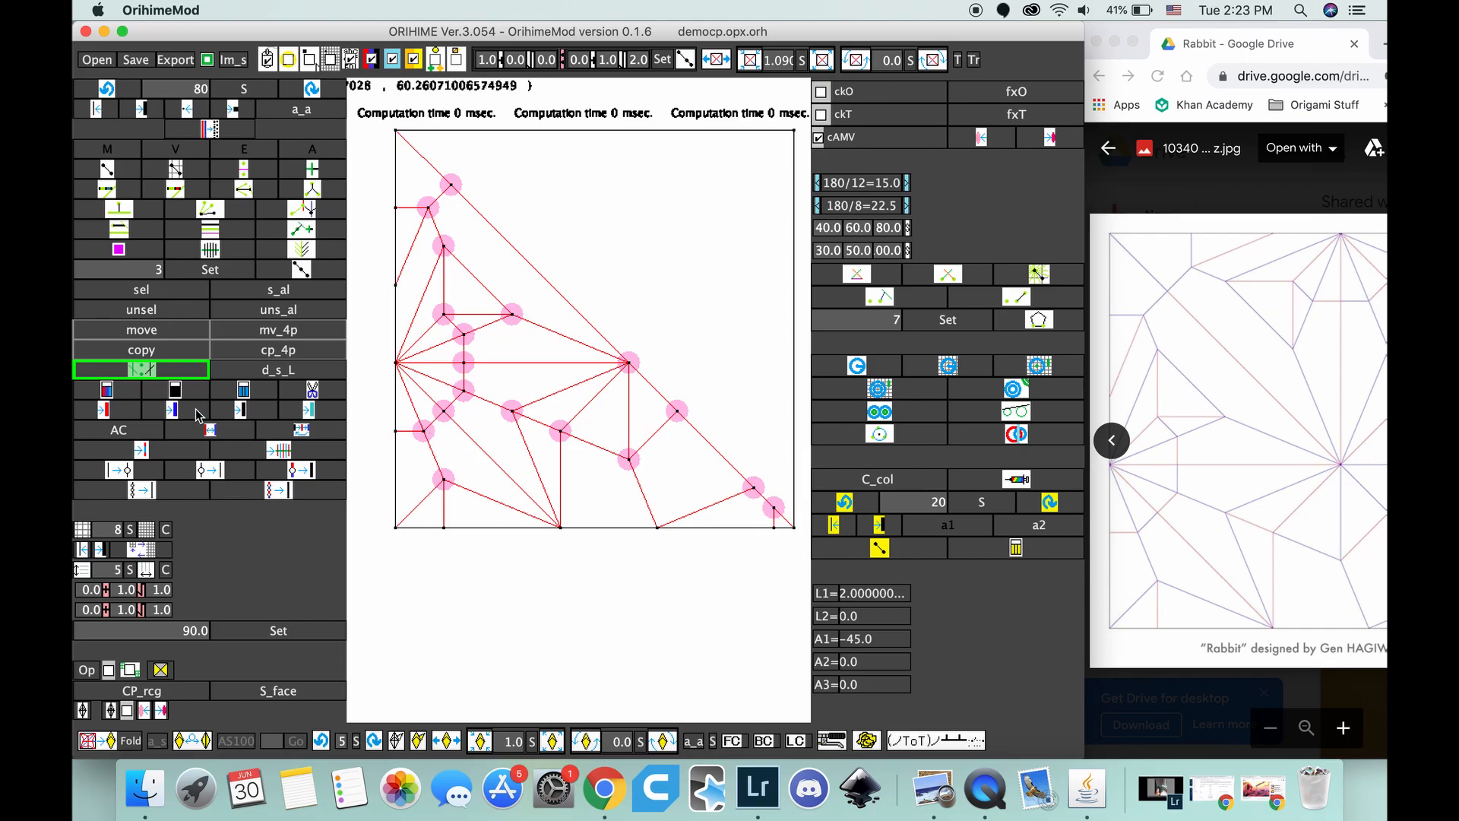
Step: Change the outlining and connecting creases in the lower half of the pattern to valley folds, following the reference image
{"action": "left_click_drag", "start_coordinate": [411, 491], "coordinate": [438, 527]}
{"action": "left_click_drag", "start_coordinate": [425, 466], "coordinate": [454, 468]}
{"action": "left_click_drag", "start_coordinate": [466, 478], "coordinate": [471, 501]}
{"action": "left_click_drag", "start_coordinate": [412, 416], "coordinate": [638, 411]}
{"action": "left_click", "coordinate": [640, 482]}
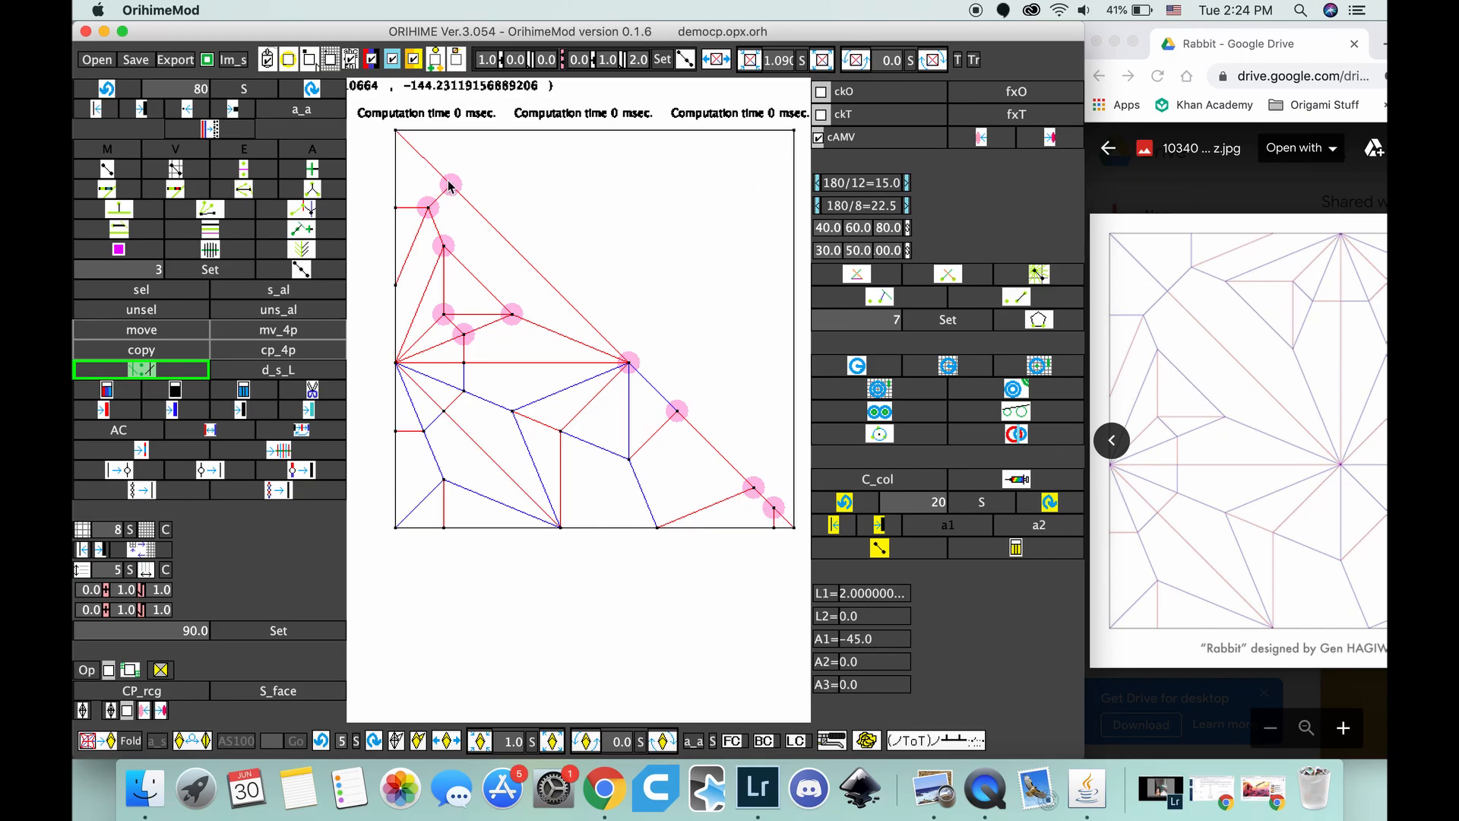
Step: Change the two short creases near the top-left corner and the three slanted creases at the upper apex to valley folds
{"action": "left_click", "coordinate": [403, 209]}
{"action": "left_click", "coordinate": [437, 195]}
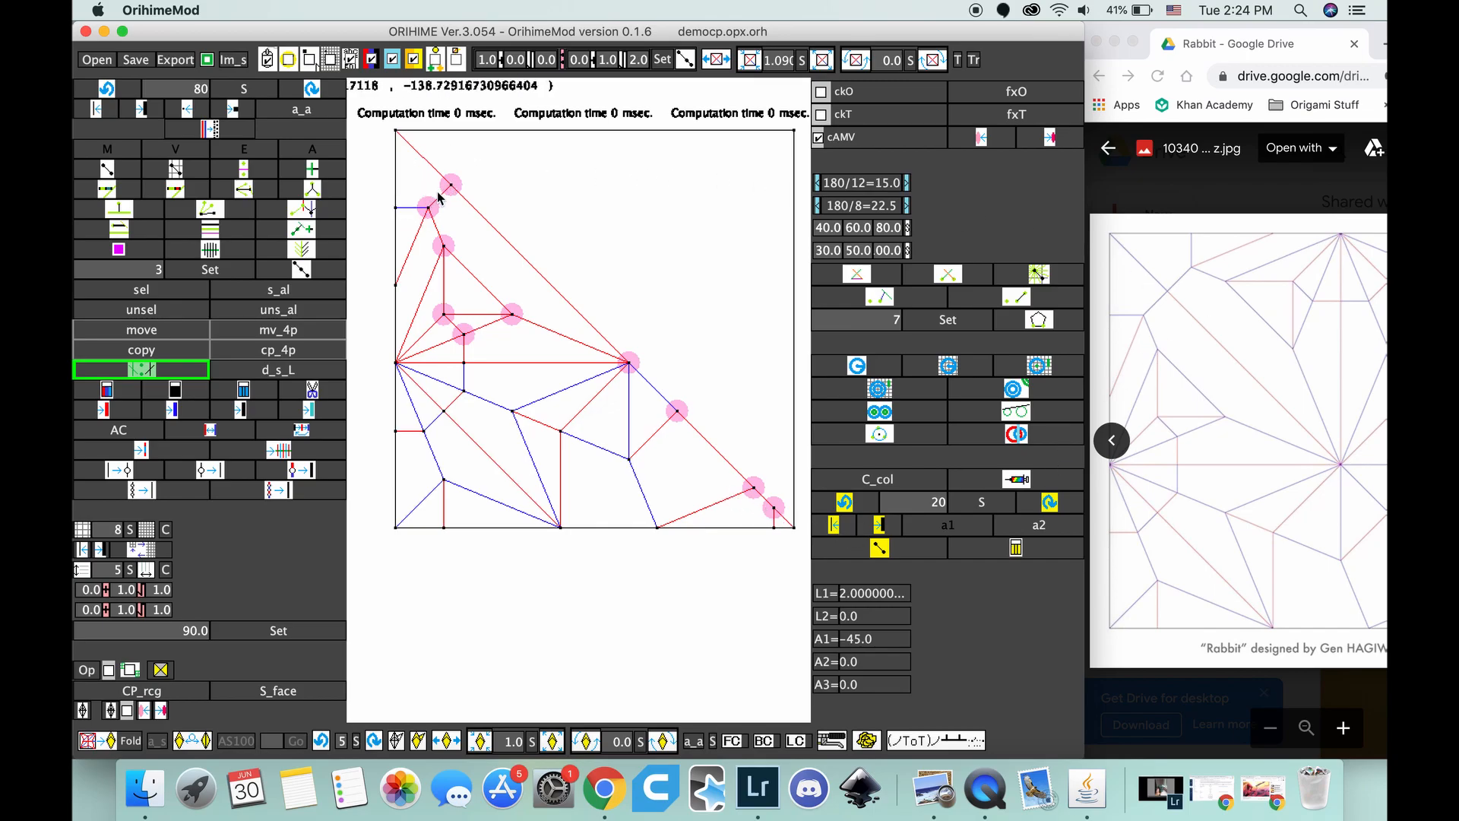
{"action": "left_click", "coordinate": [436, 238]}
{"action": "left_click", "coordinate": [431, 281]}
{"action": "left_click", "coordinate": [481, 284]}
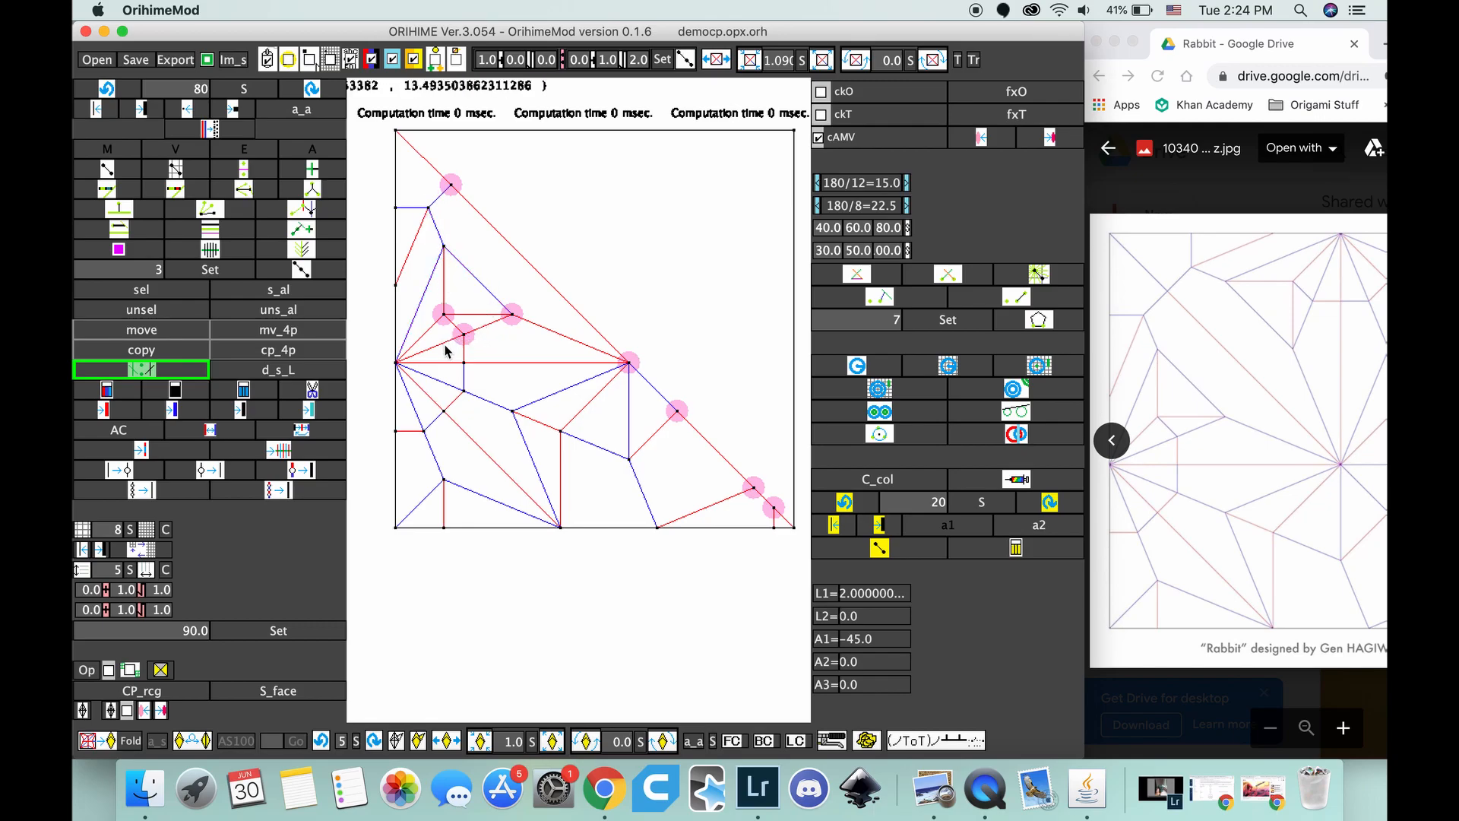
Step: Change the slanted creases around the upper small triangle and the one joining the bottom edge to the main diagonal to valley folds
{"action": "left_click", "coordinate": [446, 345]}
{"action": "left_click", "coordinate": [456, 323]}
{"action": "left_click", "coordinate": [485, 331]}
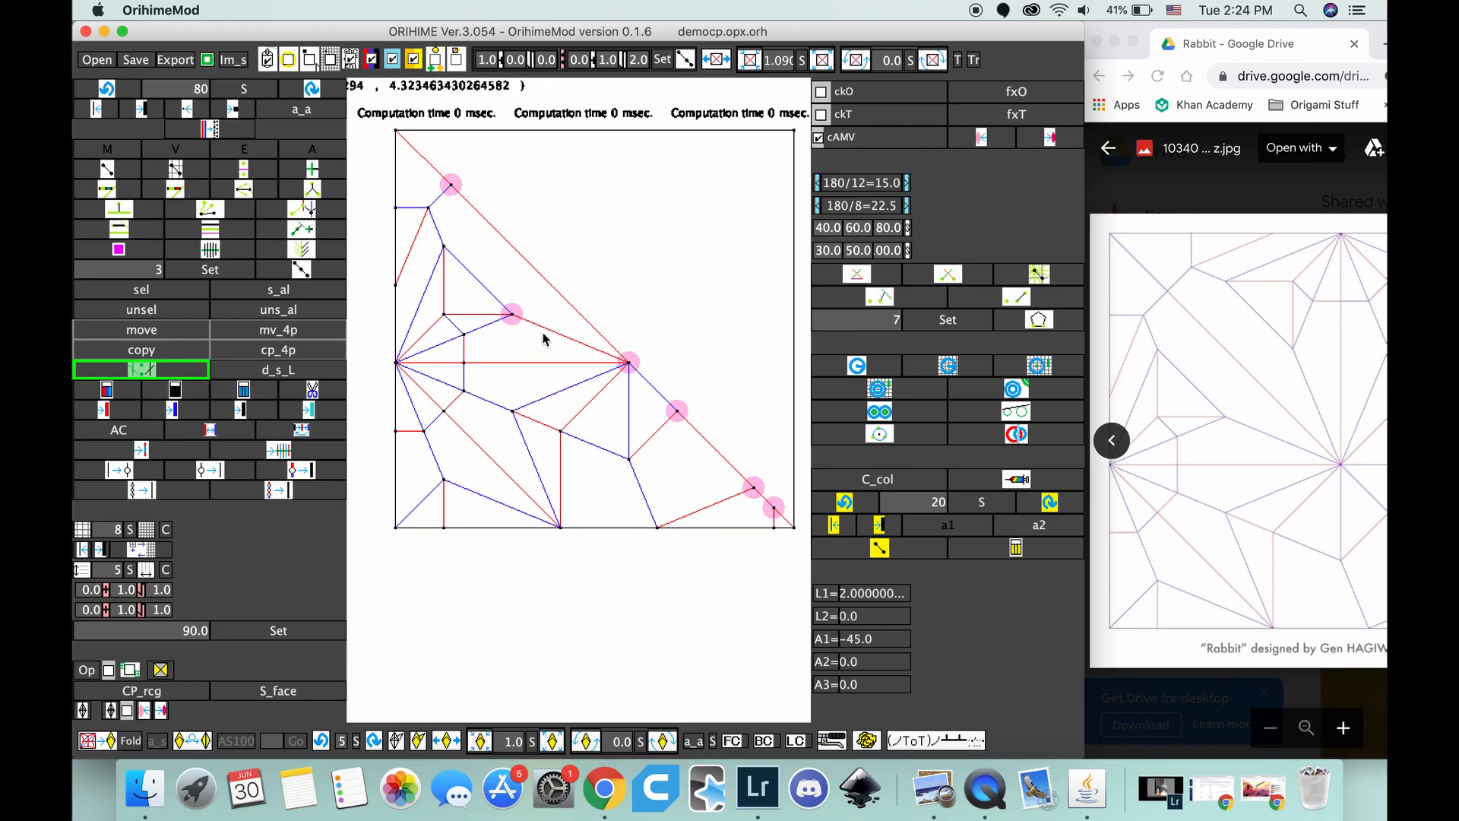
{"action": "left_click", "coordinate": [532, 323]}
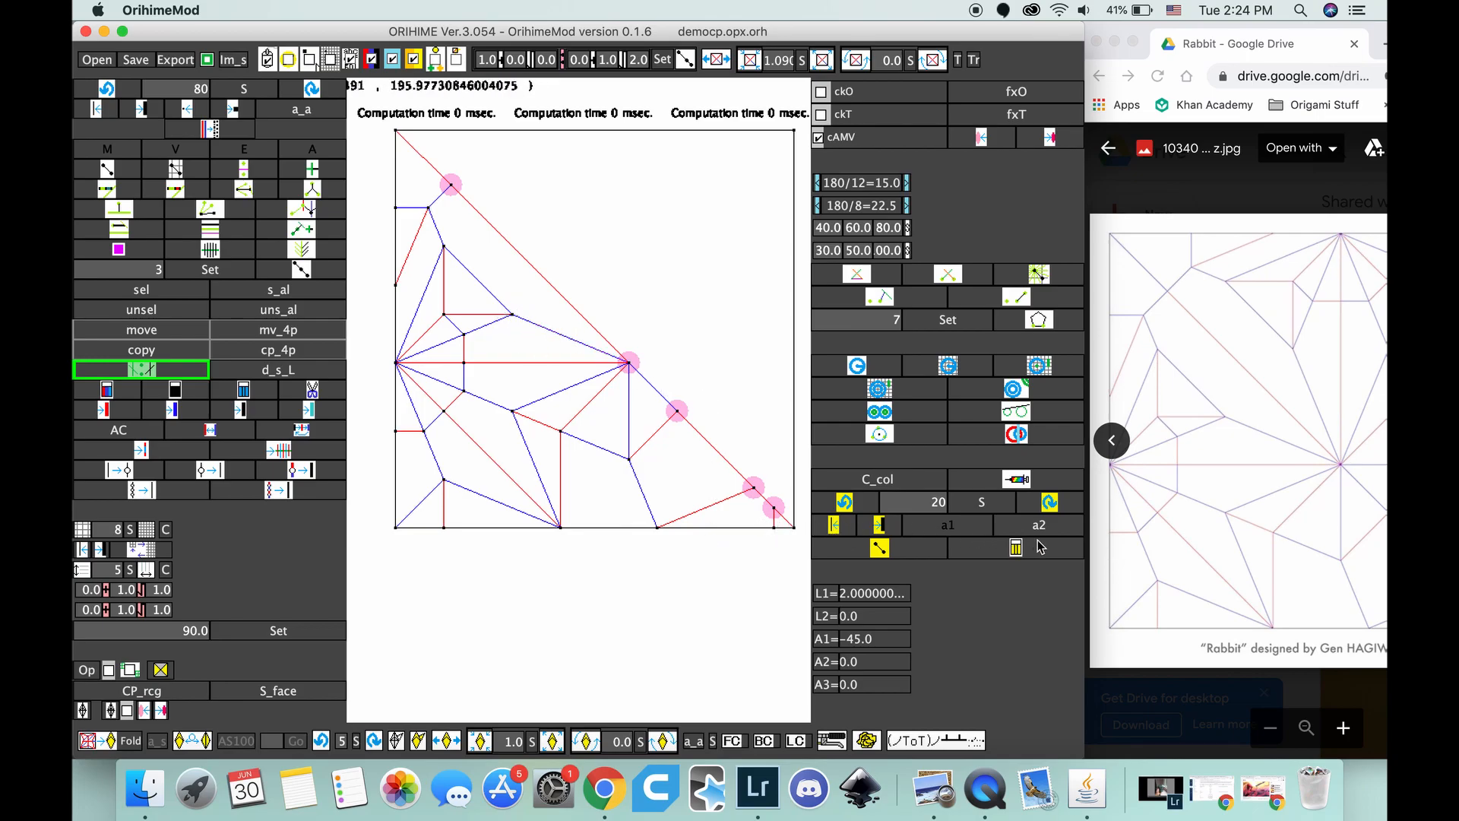
{"action": "left_click", "coordinate": [726, 498]}
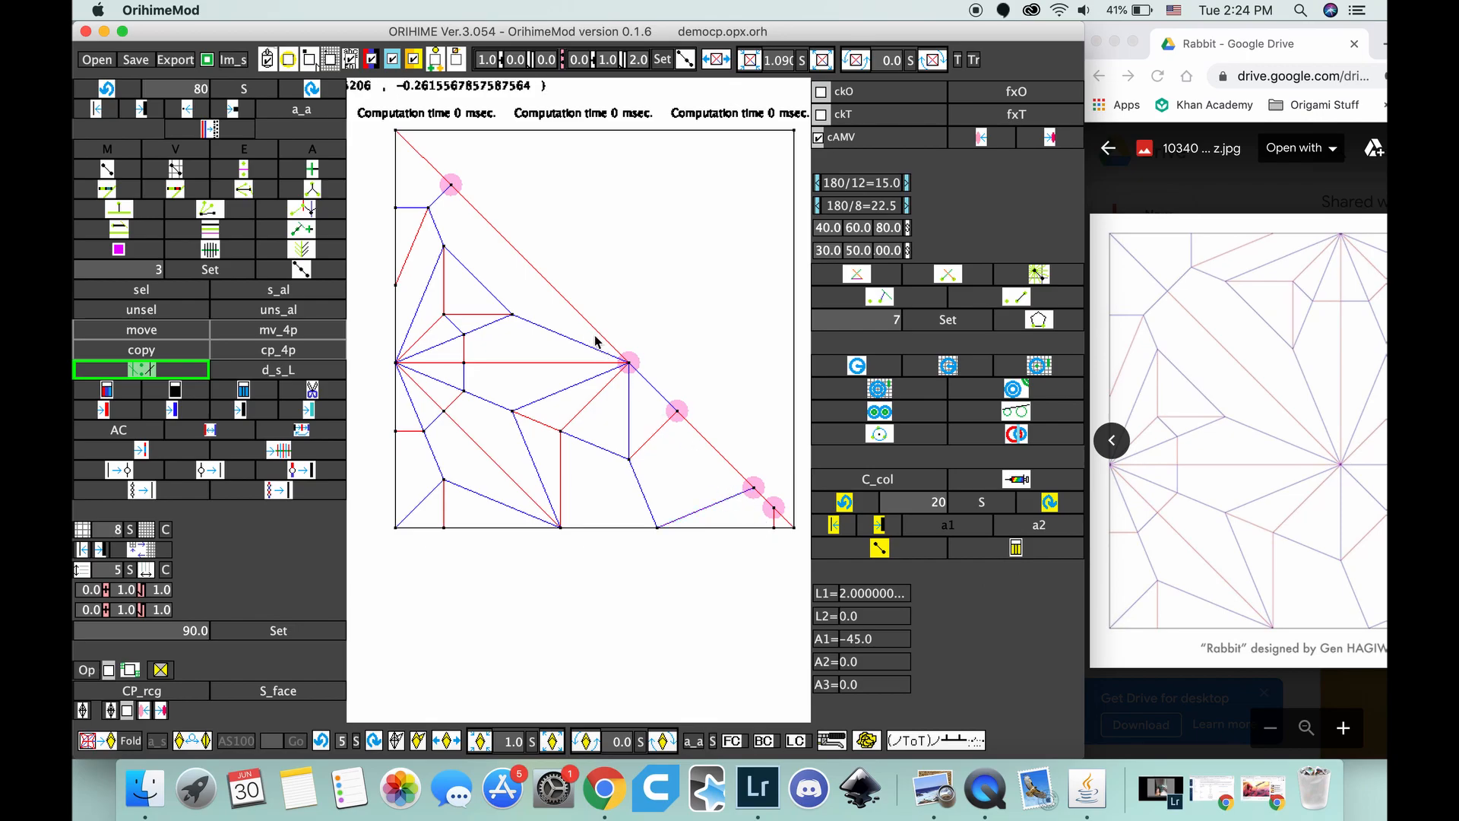
Step: Switch to Chrome, move its window to reveal the whole Rabbit reference pattern, and return to OrihimeMod
{"action": "left_click", "coordinate": [1250, 332]}
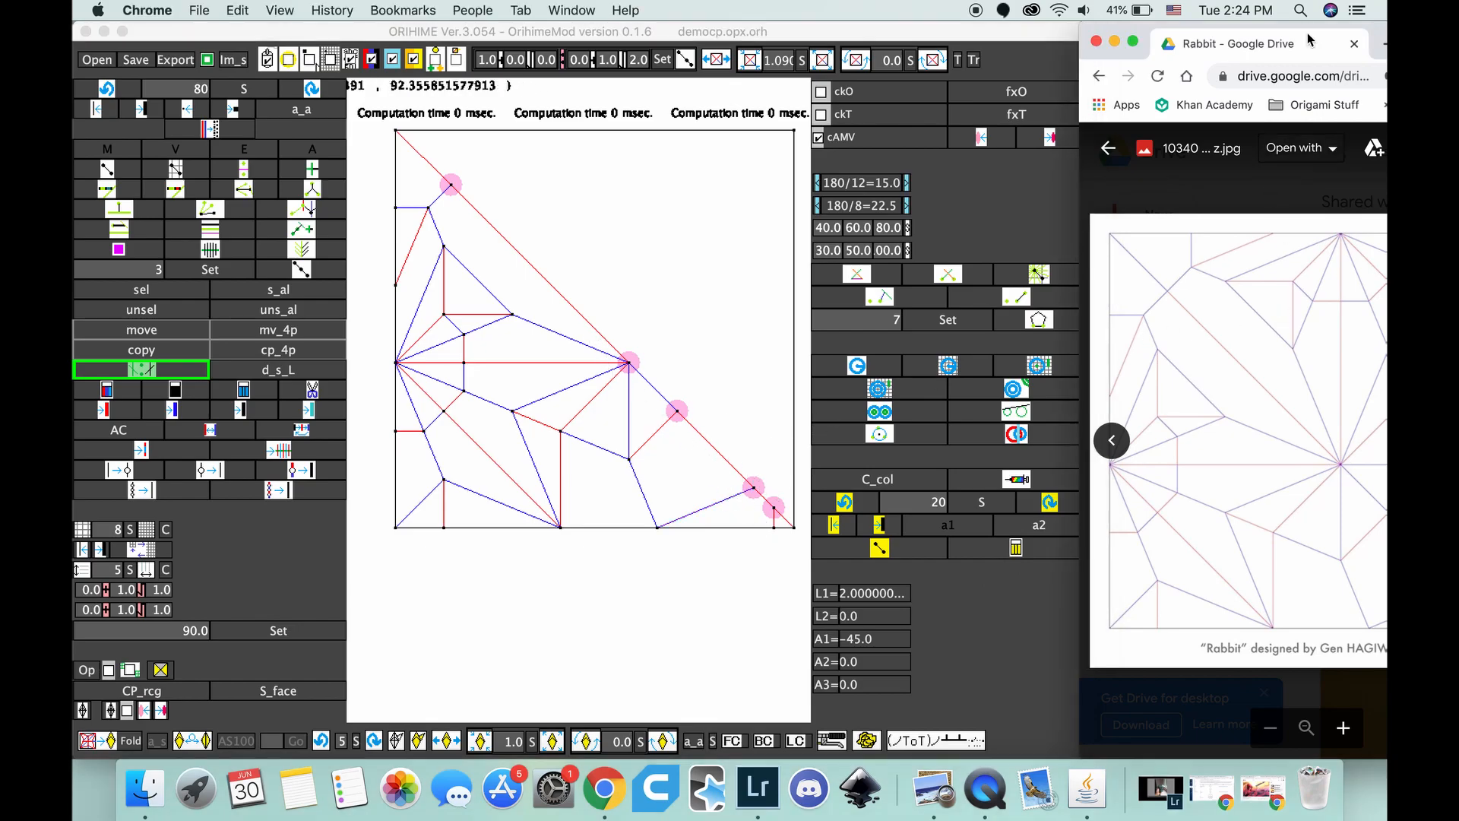
{"action": "left_click_drag", "start_coordinate": [1307, 39], "coordinate": [1153, 53]}
{"action": "left_click", "coordinate": [771, 495]}
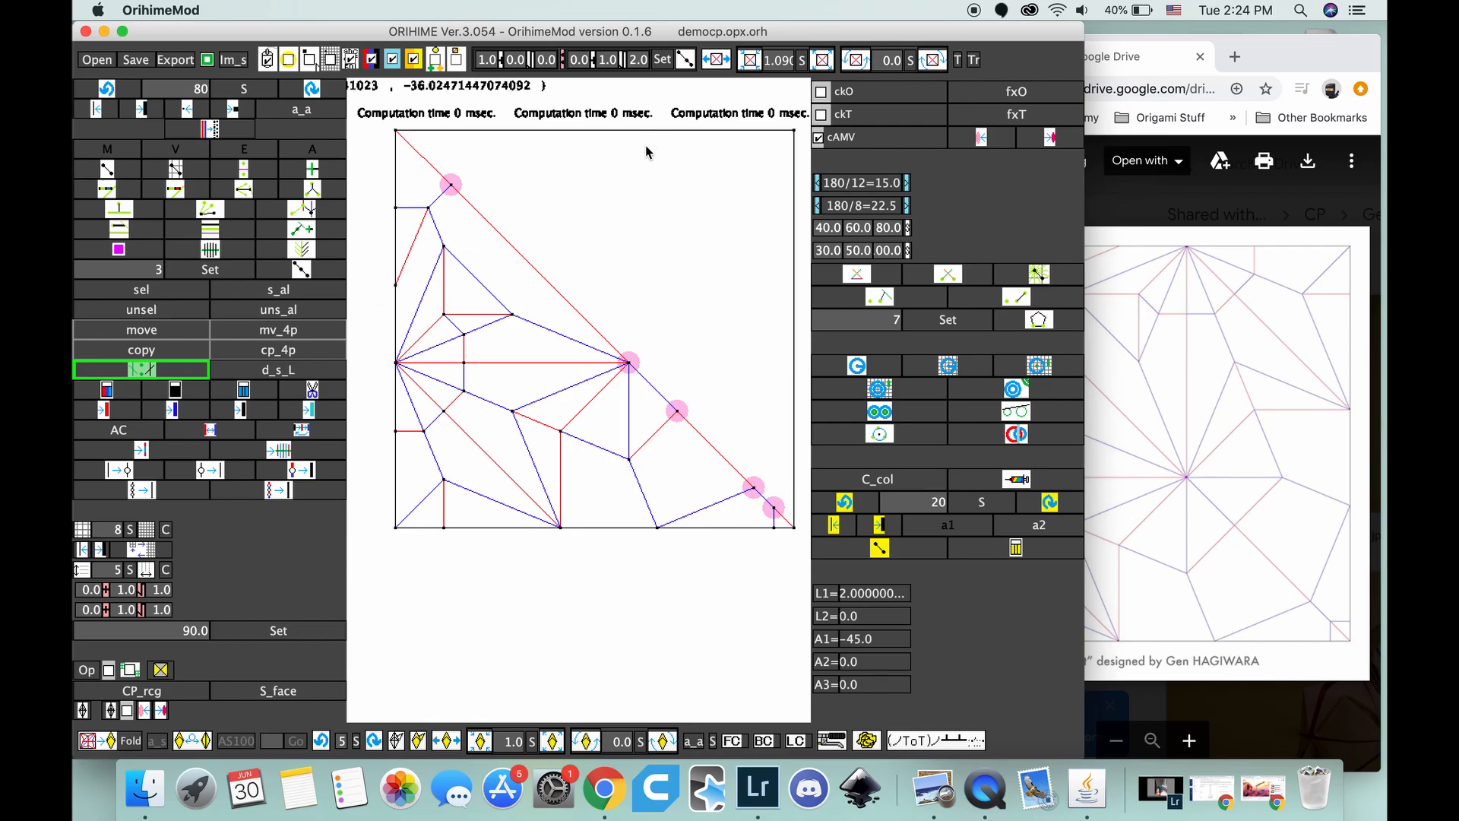
{"action": "left_click_drag", "start_coordinate": [408, 576], "coordinate": [654, 672]}
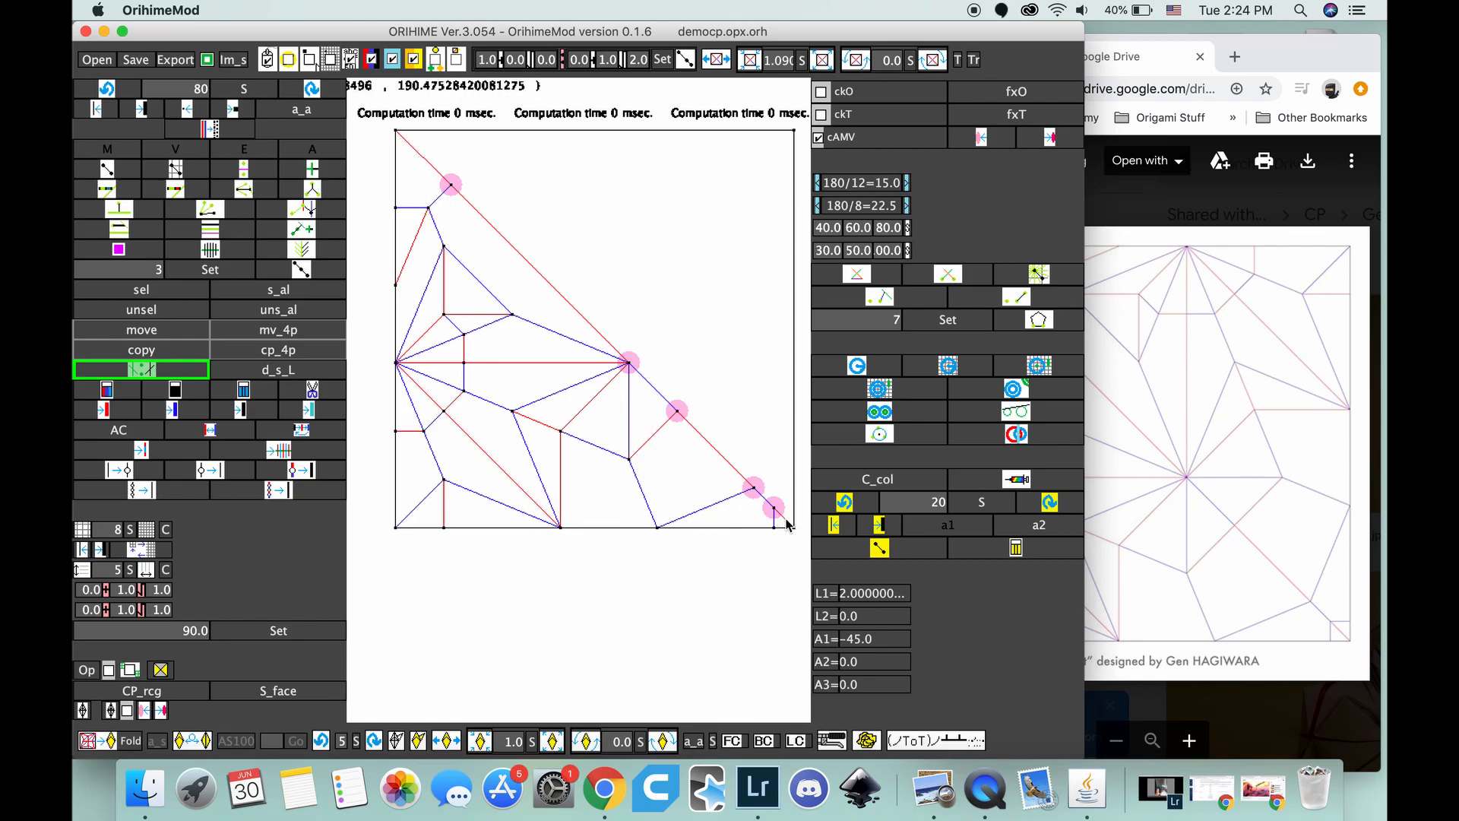
{"action": "left_click_drag", "start_coordinate": [789, 525], "coordinate": [414, 154]}
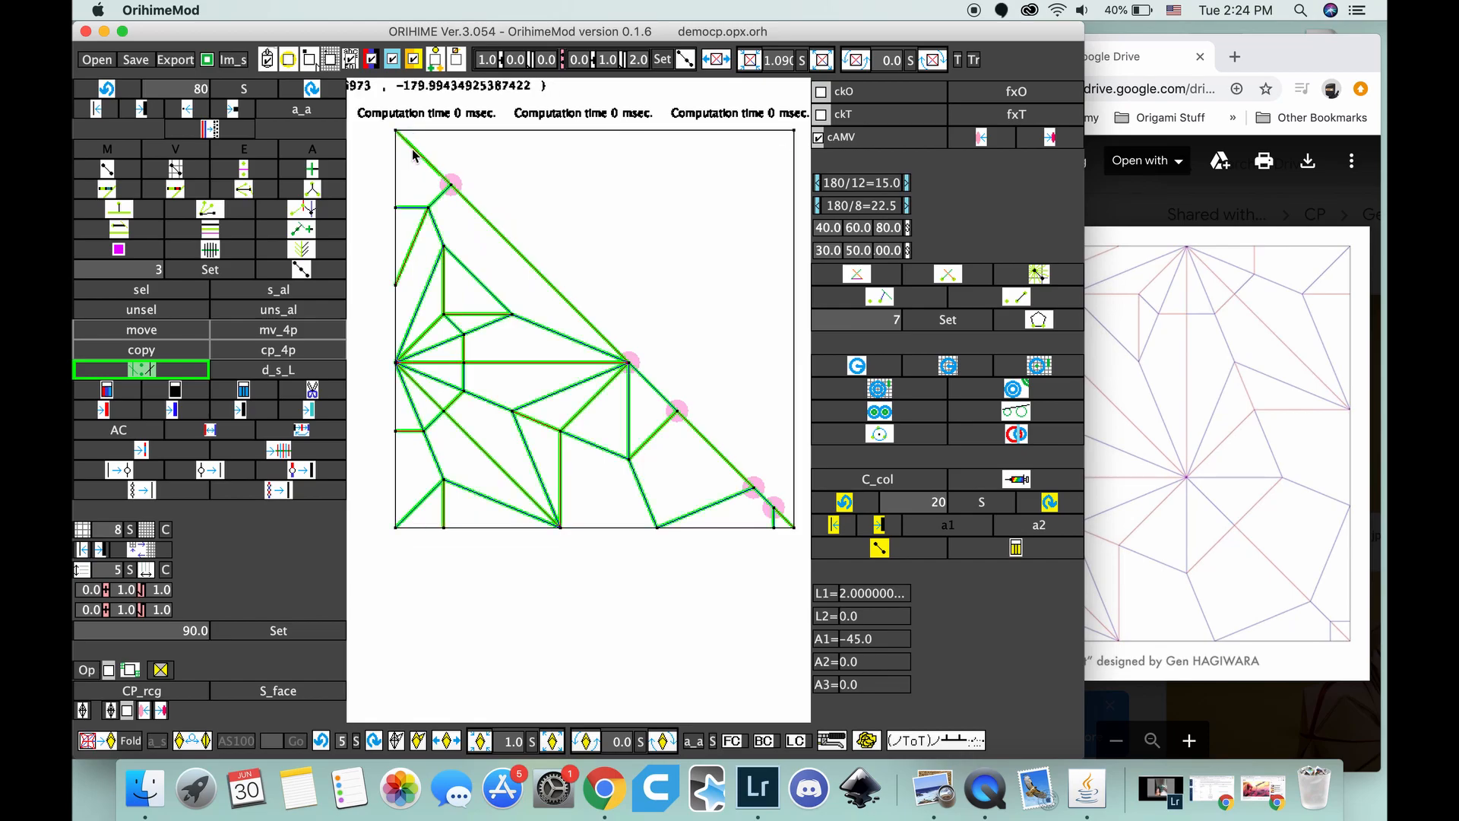
{"action": "left_click_drag", "start_coordinate": [407, 151], "coordinate": [783, 525]}
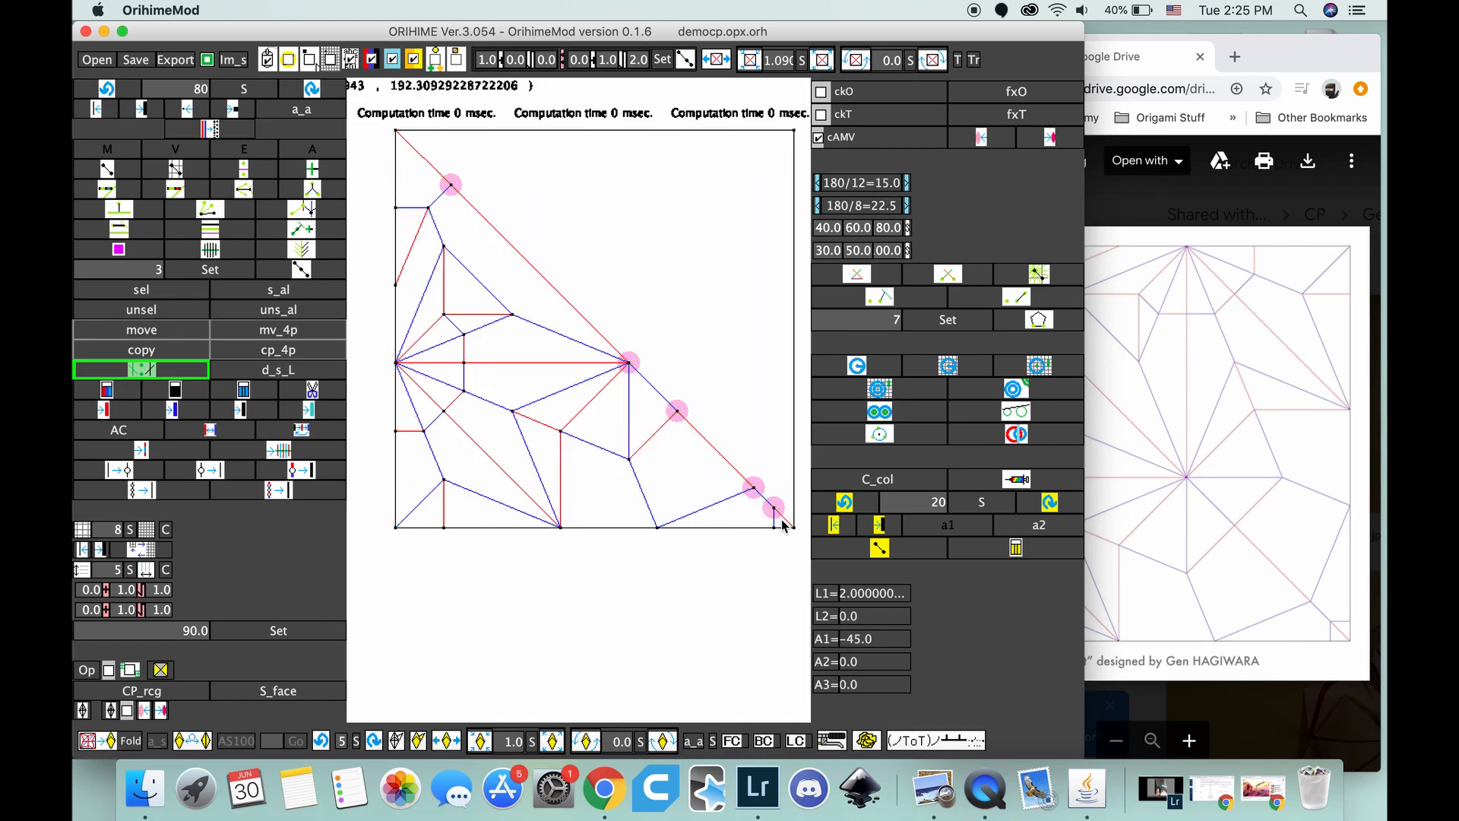
Step: Rotate the crease pattern view by 45 degrees and fit the rotated sheet on the canvas
{"action": "double_click", "coordinate": [888, 58]}
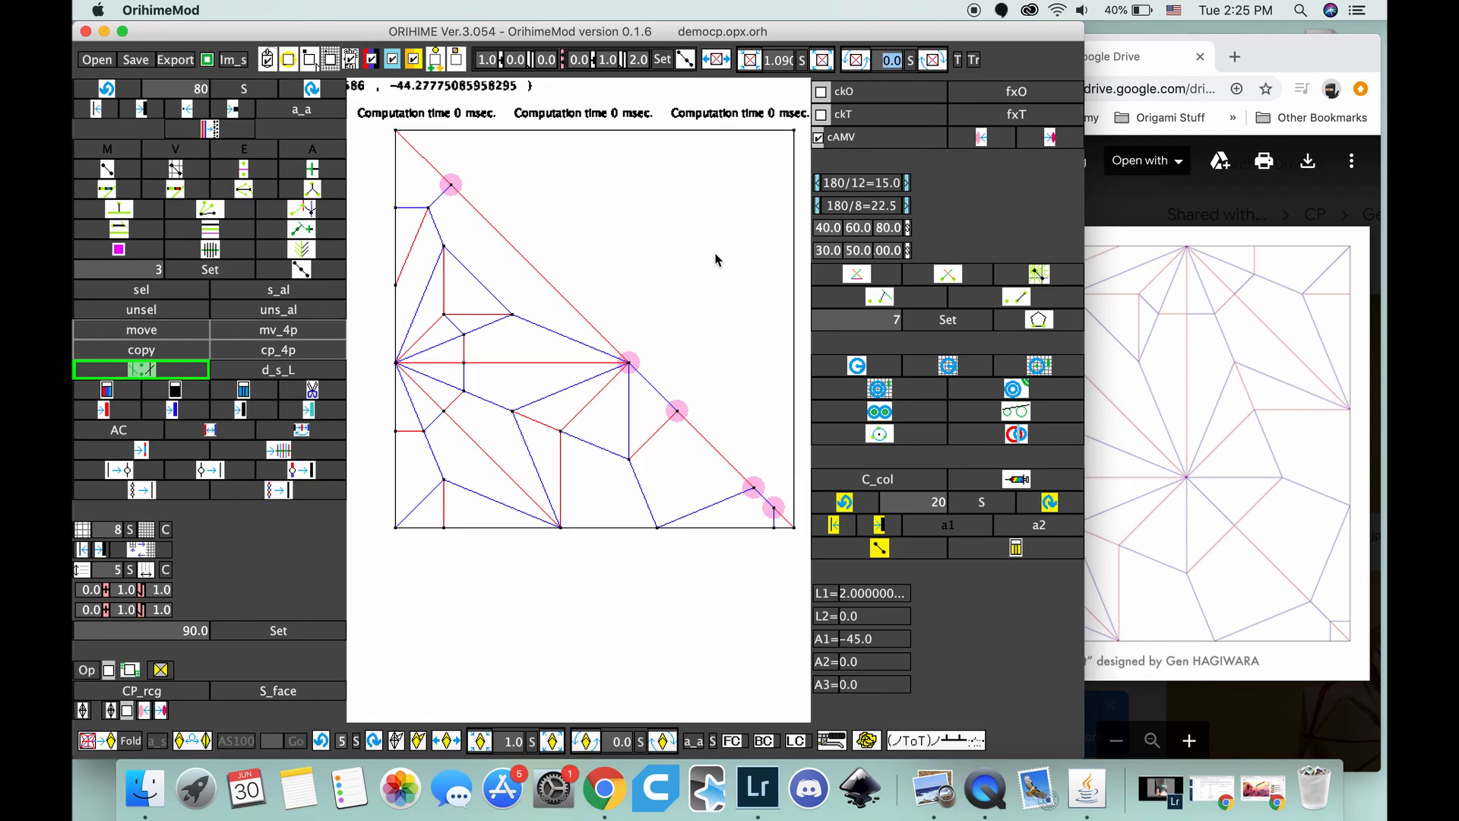
{"action": "type", "text": "45"}
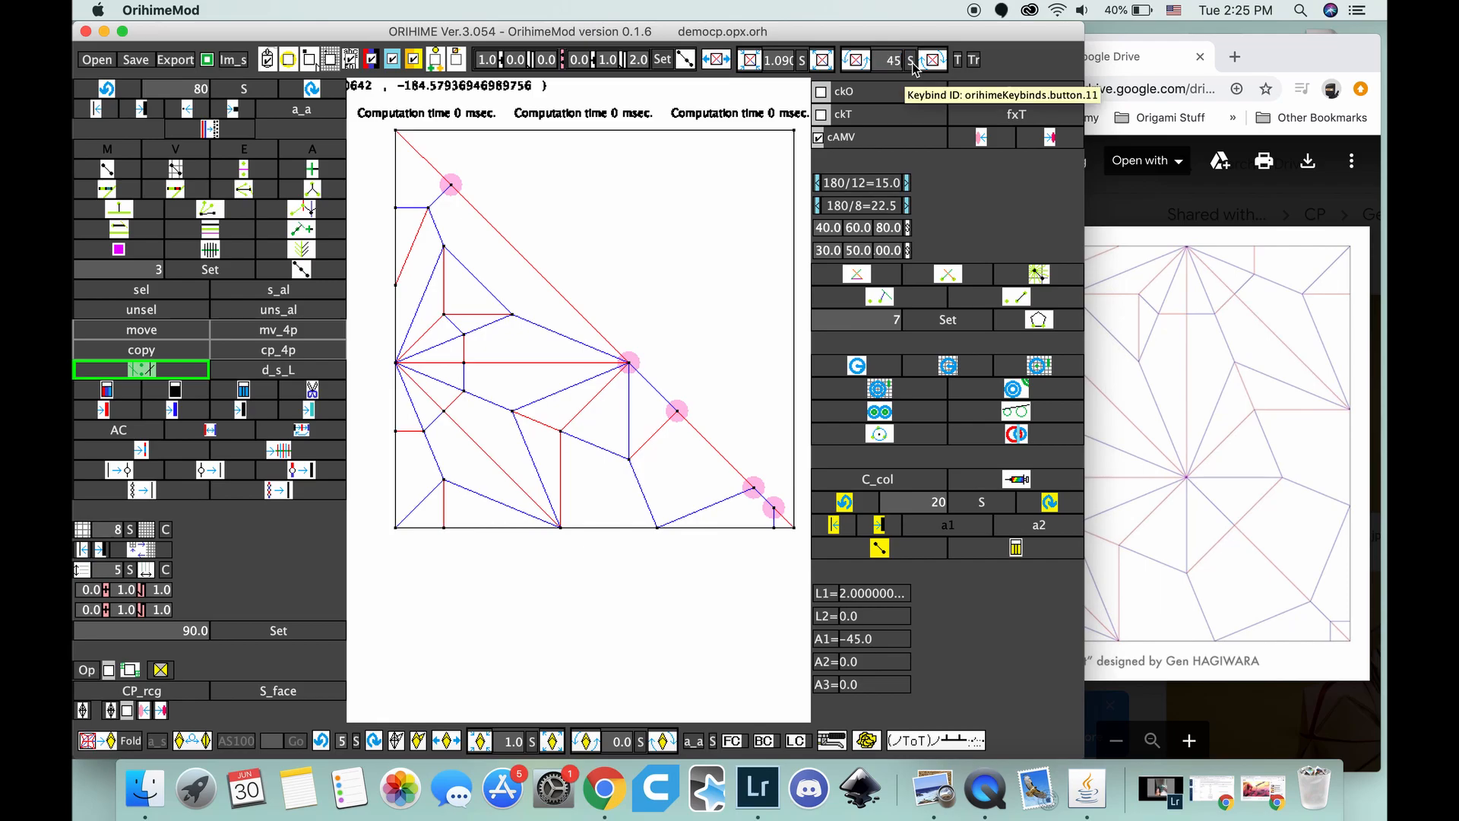
{"action": "left_click", "coordinate": [913, 65]}
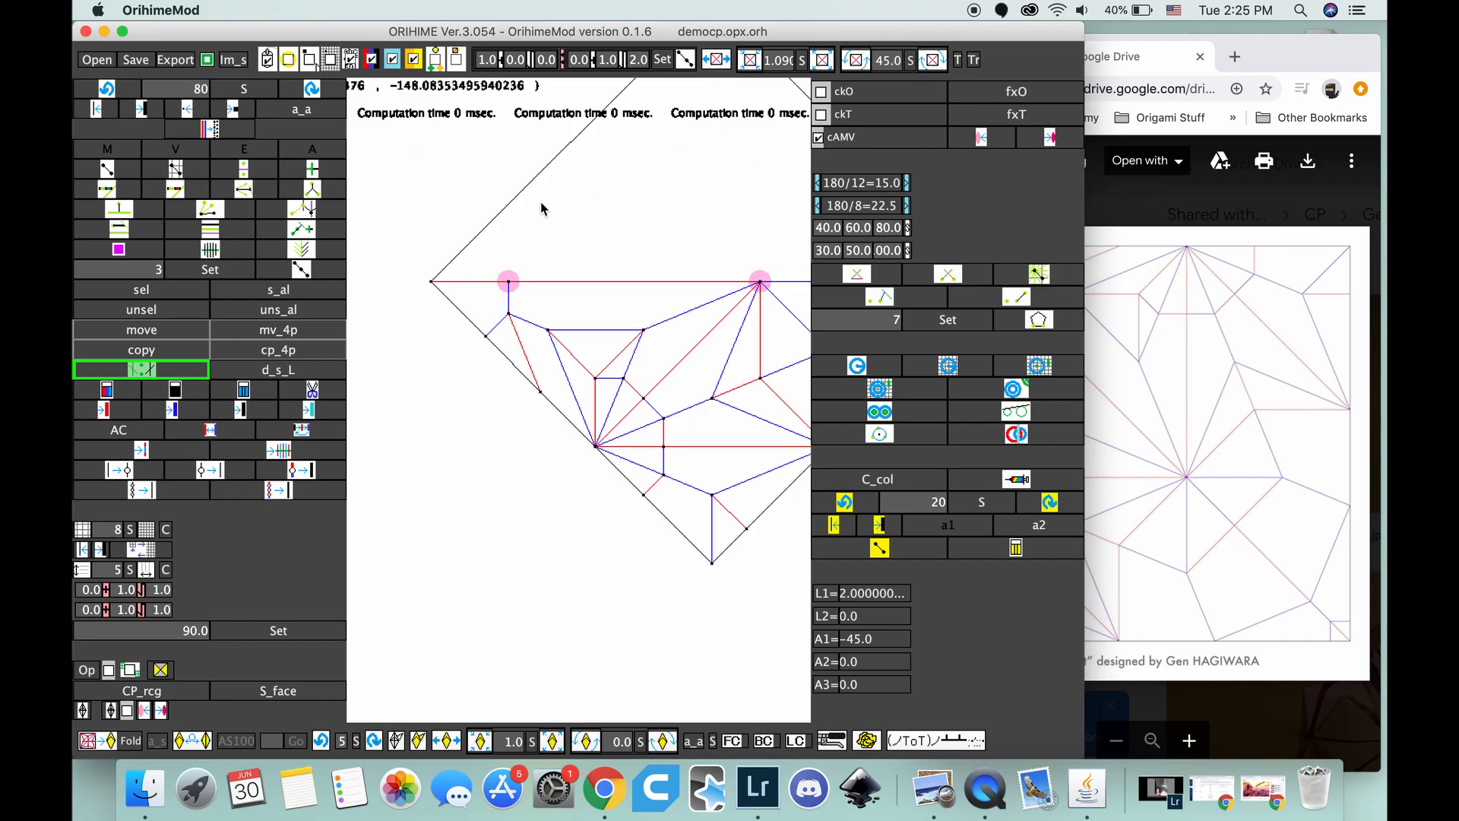
{"action": "left_click_drag", "start_coordinate": [562, 205], "coordinate": [580, 238]}
{"action": "scroll", "coordinate": [741, 113], "scroll_direction": "down", "scroll_amount": 2}
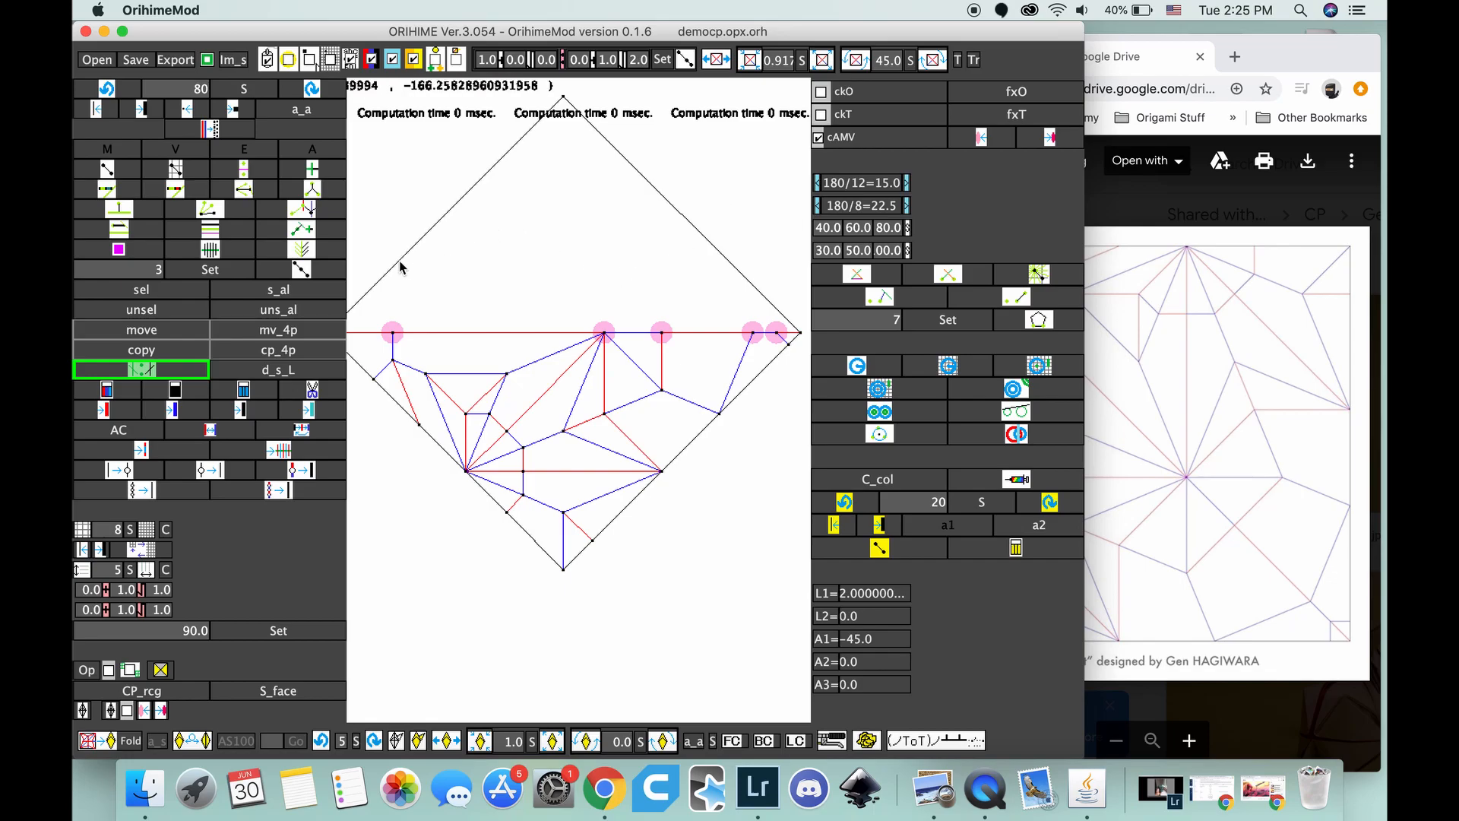
Step: Mirror all creases of the lower half across the sheet's horizontal diagonal to complete the upper half
{"action": "left_click", "coordinate": [133, 295]}
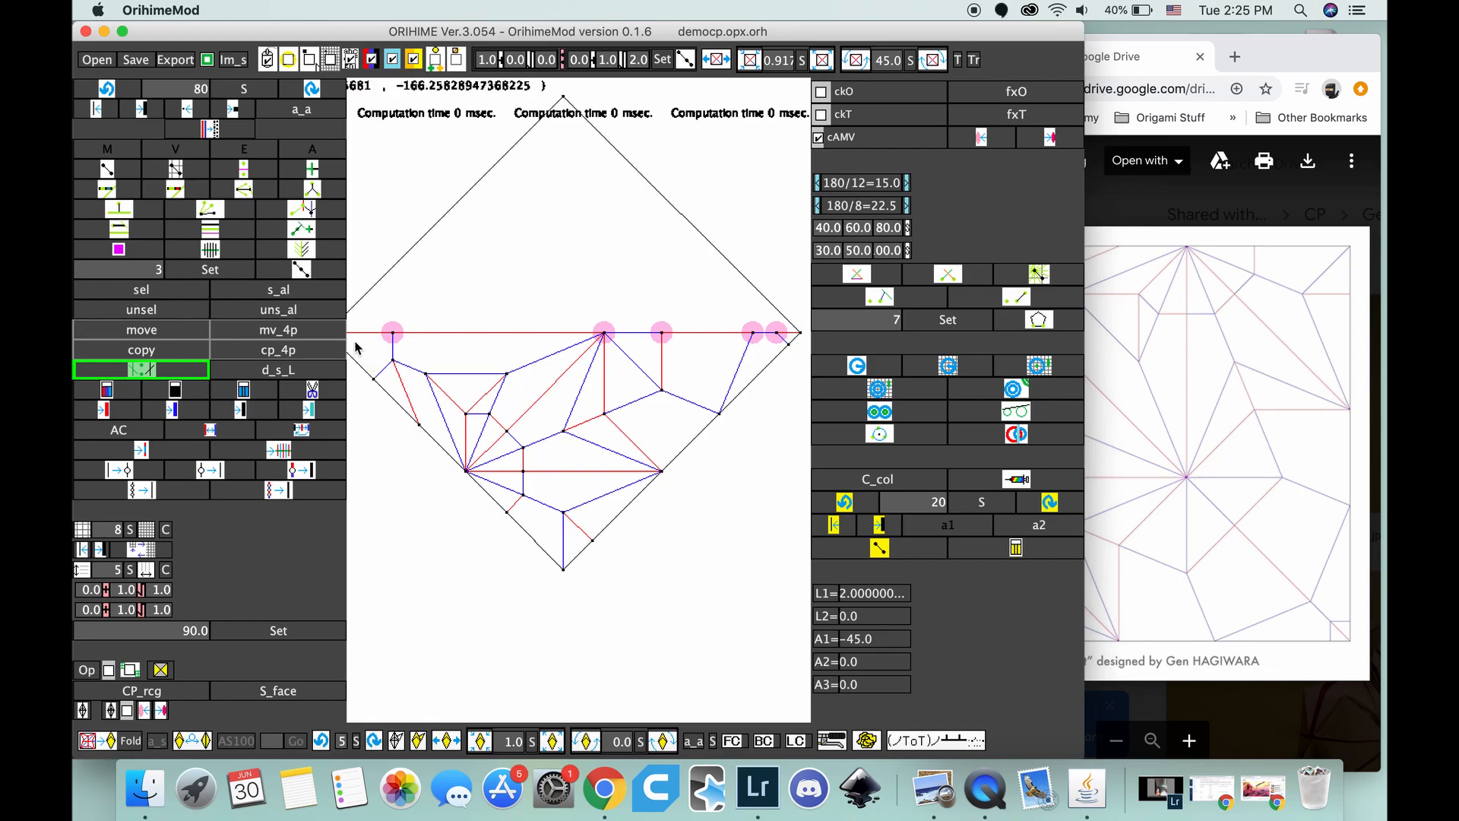
{"action": "left_click_drag", "start_coordinate": [354, 341], "coordinate": [804, 564]}
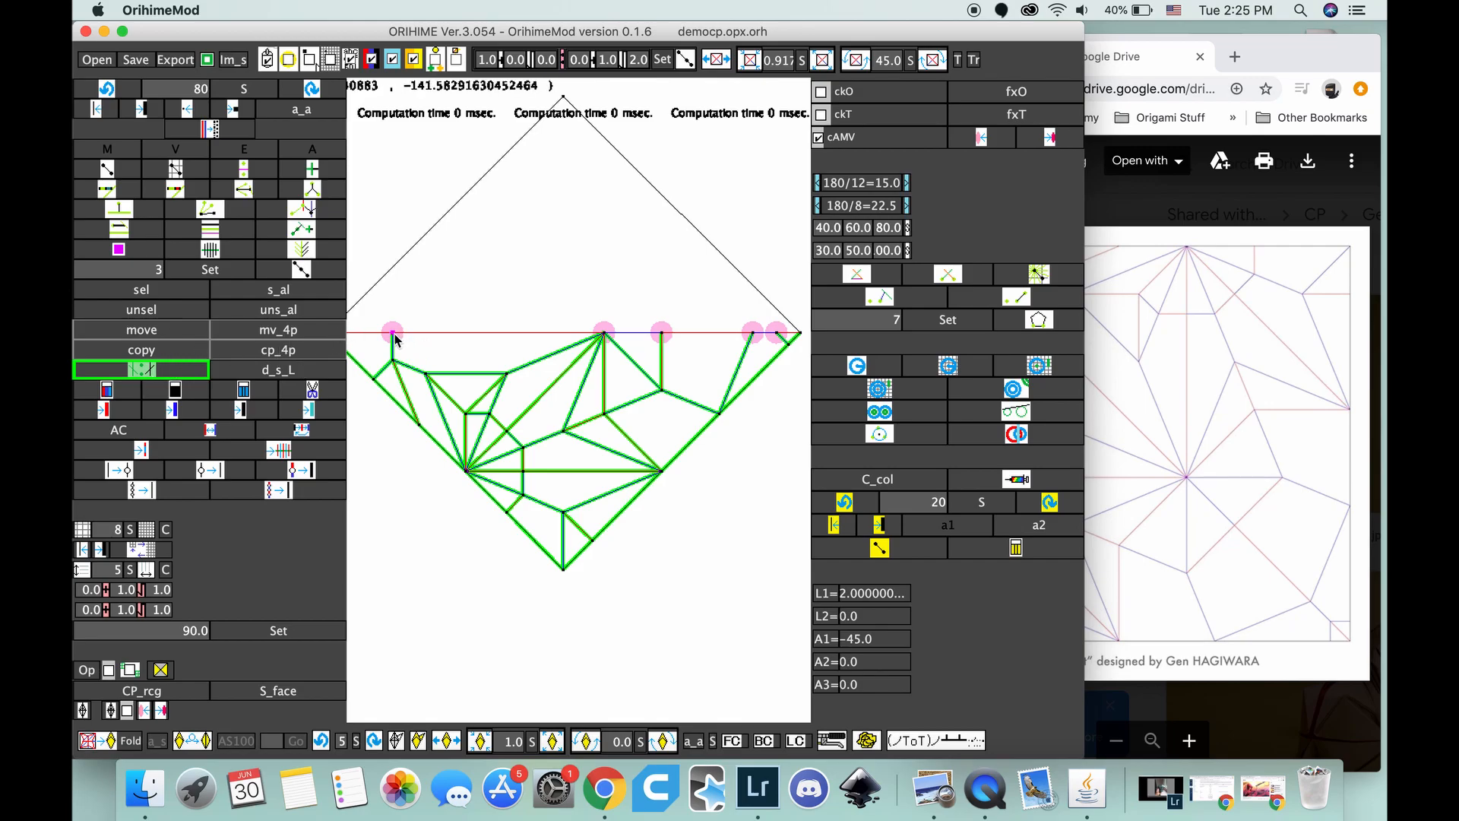
{"action": "left_click", "coordinate": [605, 335]}
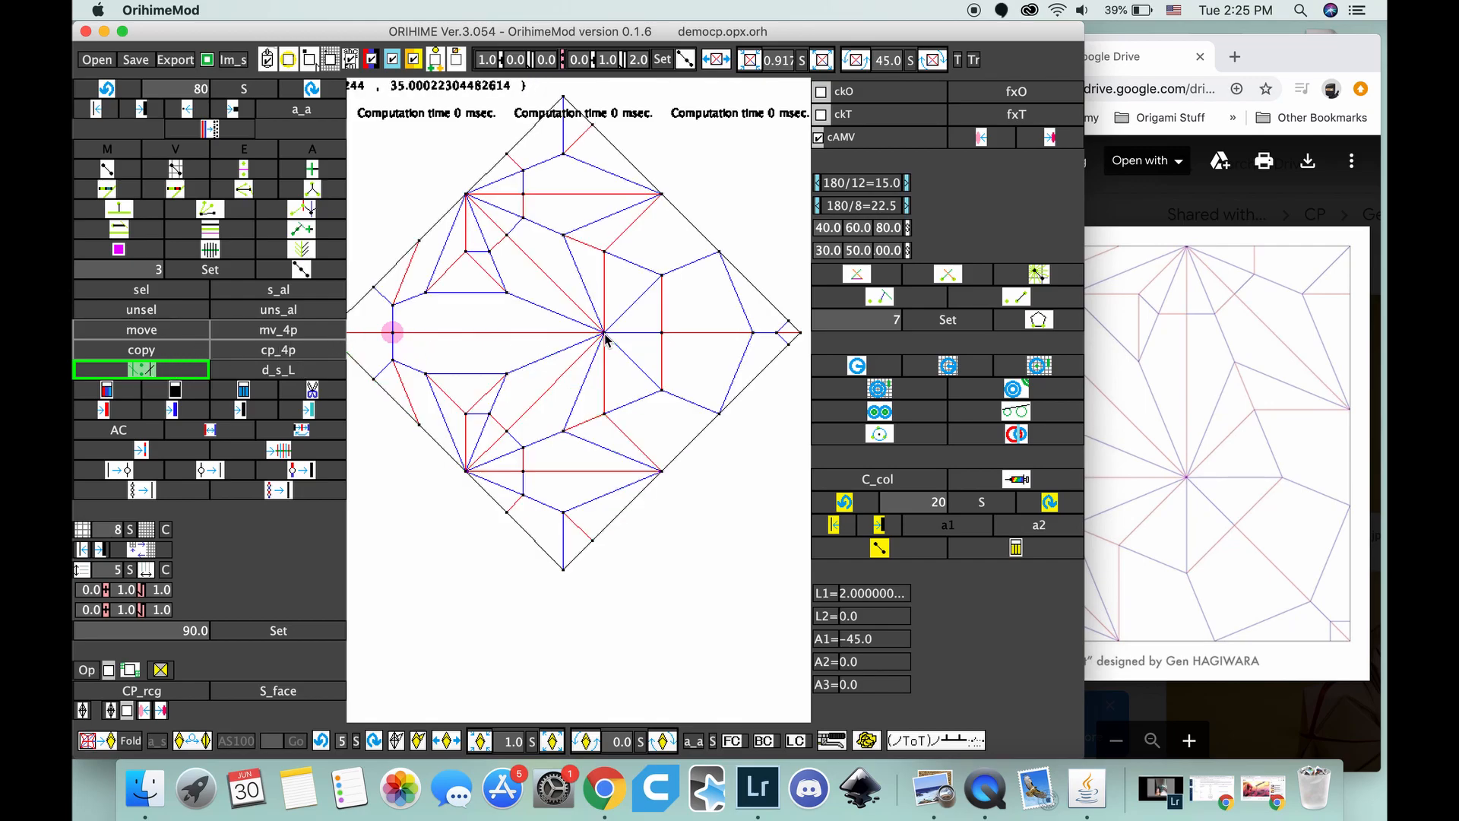
Step: Bring the Rabbit reference to the front in Chrome, return to OrihimeMod, and change the diagonal's end segment at the leftmost corner to a valley fold
{"action": "left_click", "coordinate": [1151, 335]}
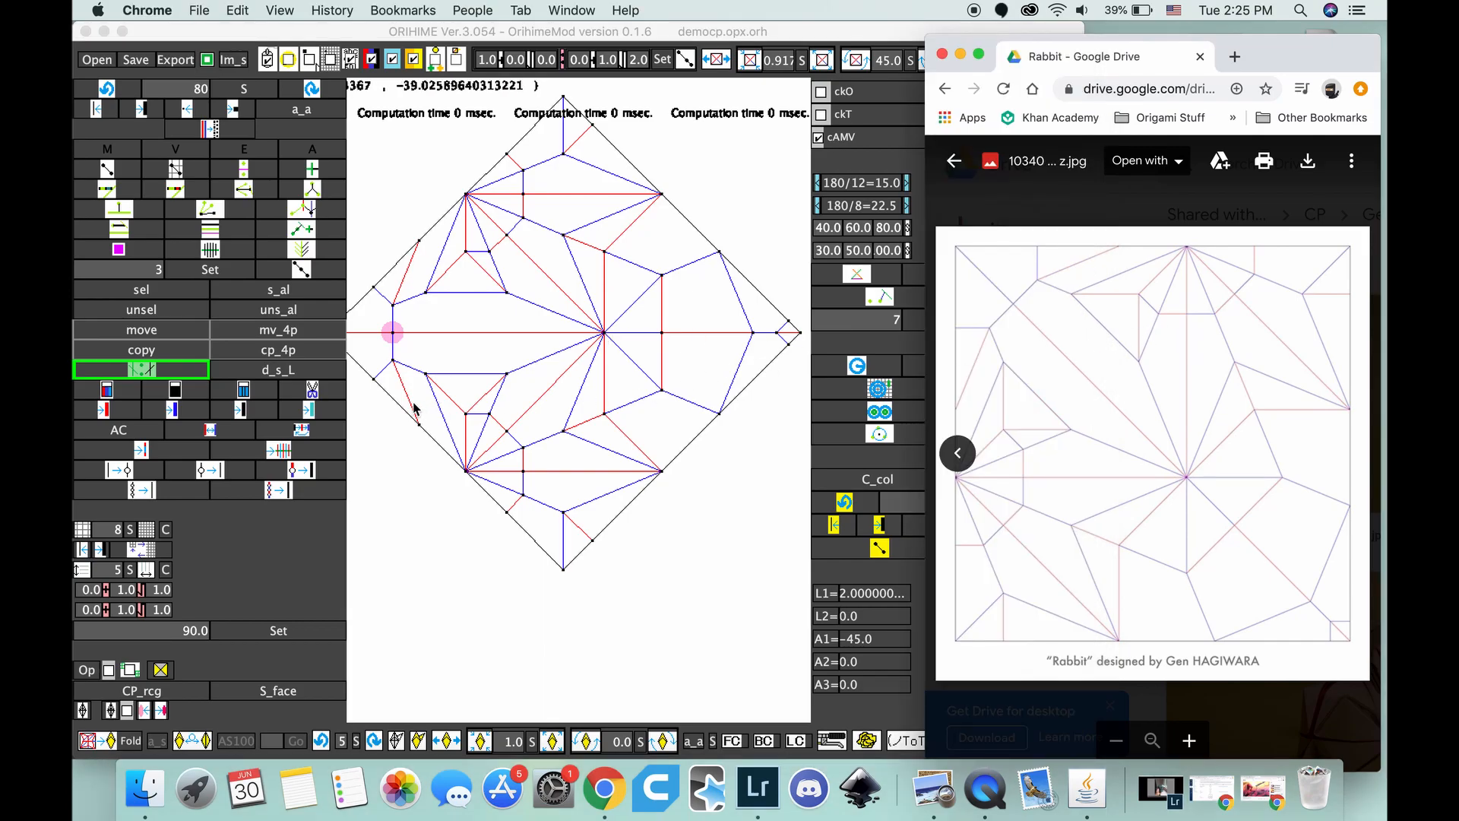
{"action": "left_click", "coordinate": [362, 449]}
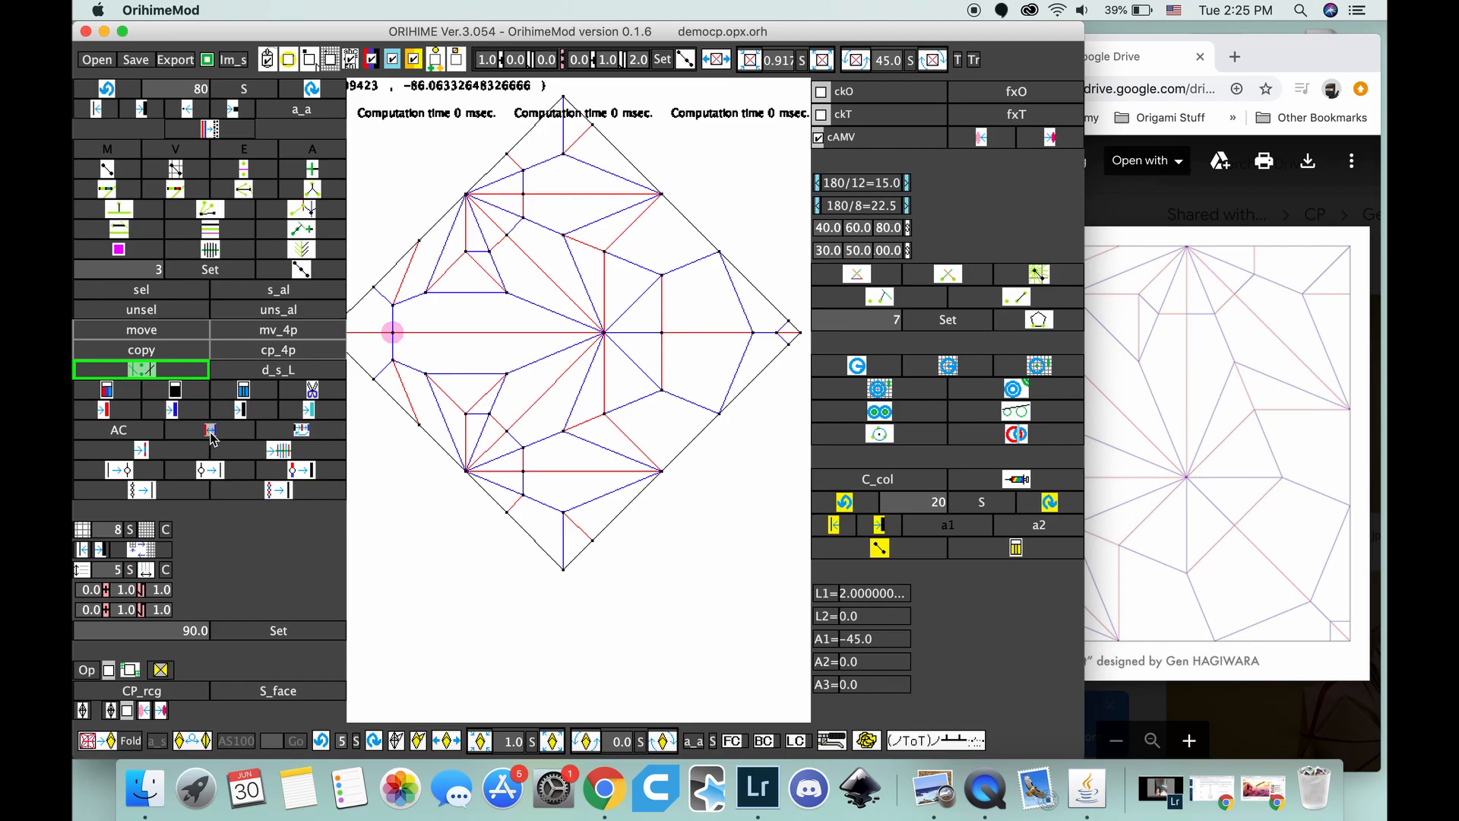
{"action": "left_click", "coordinate": [378, 341]}
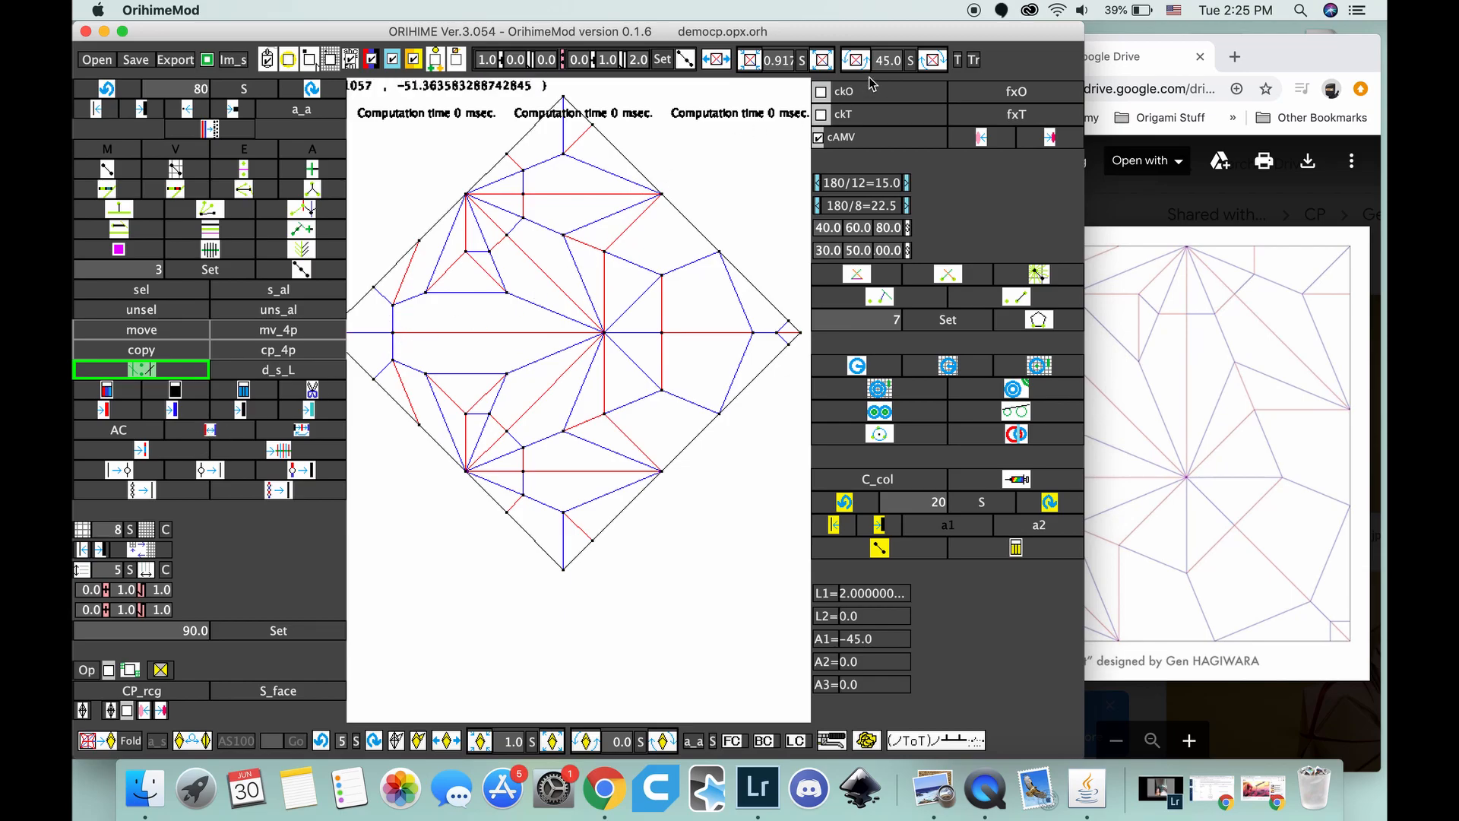
Step: Reset the crease pattern's view rotation to 0 degrees and position the whole square sheet within the canvas
{"action": "double_click", "coordinate": [891, 60]}
{"action": "type", "text": "0"}
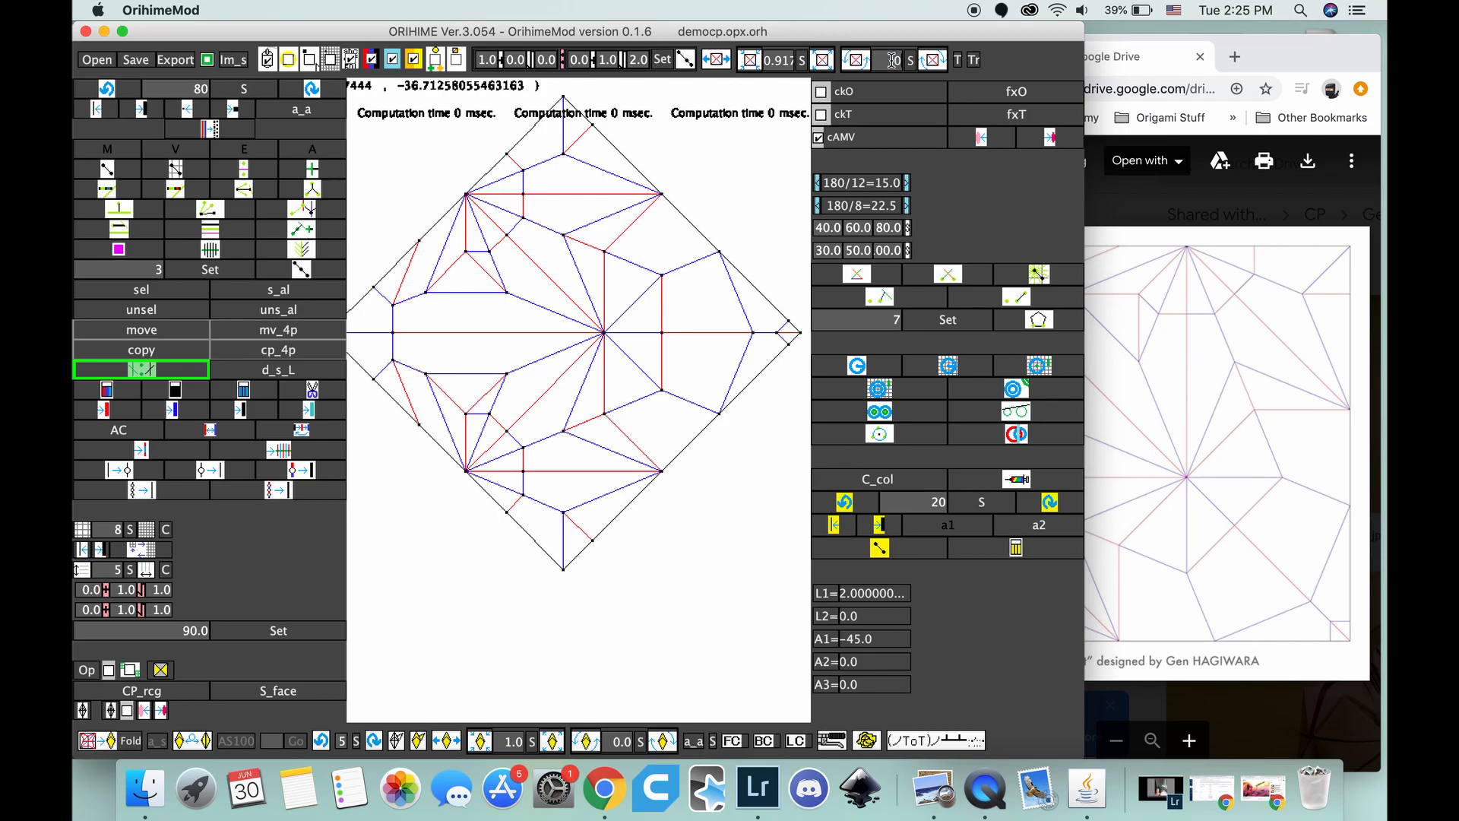
{"action": "key", "text": "Return"}
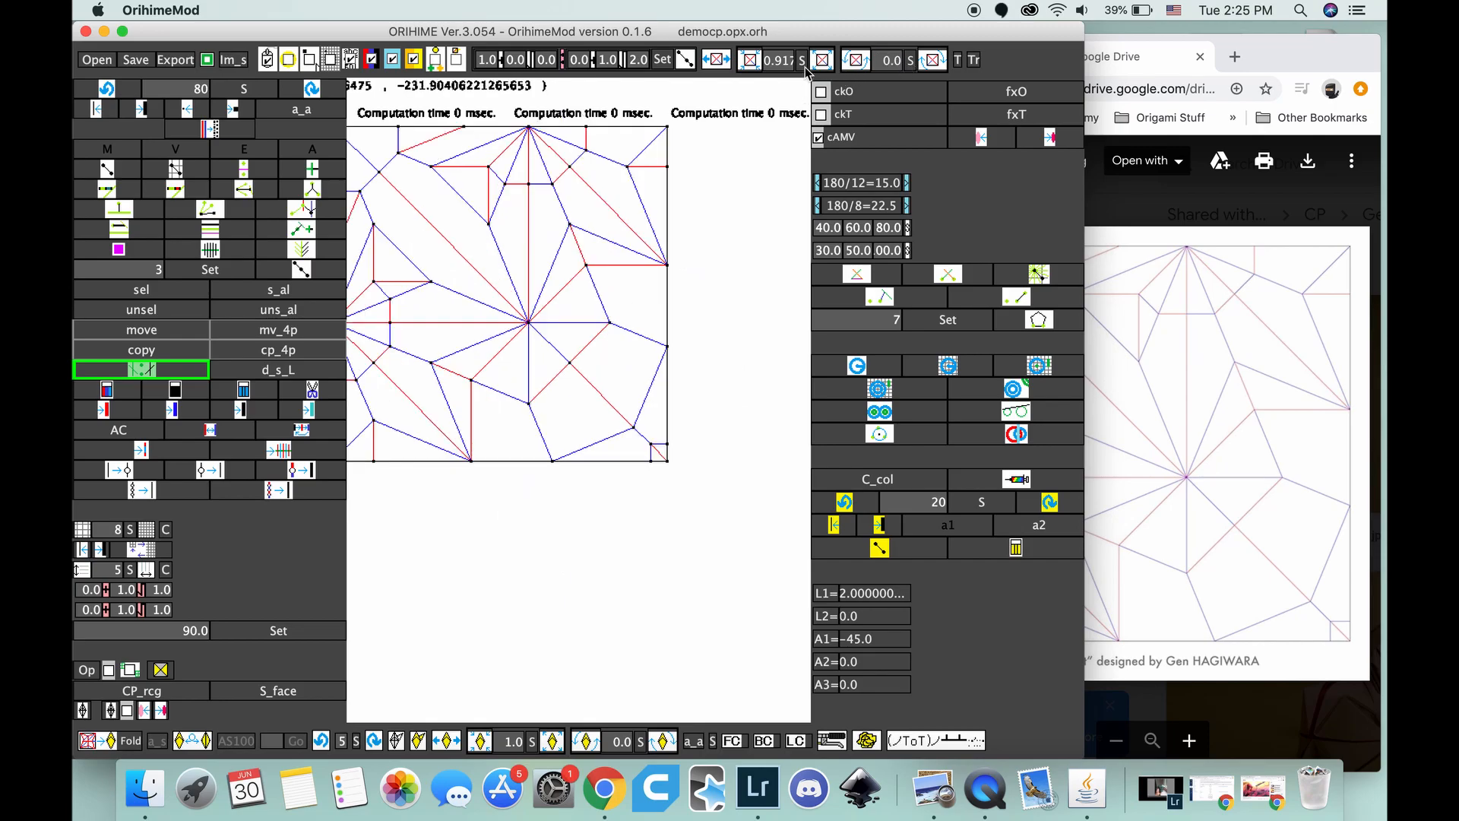
{"action": "left_click", "coordinate": [714, 60]}
{"action": "left_click_drag", "start_coordinate": [700, 152], "coordinate": [773, 221]}
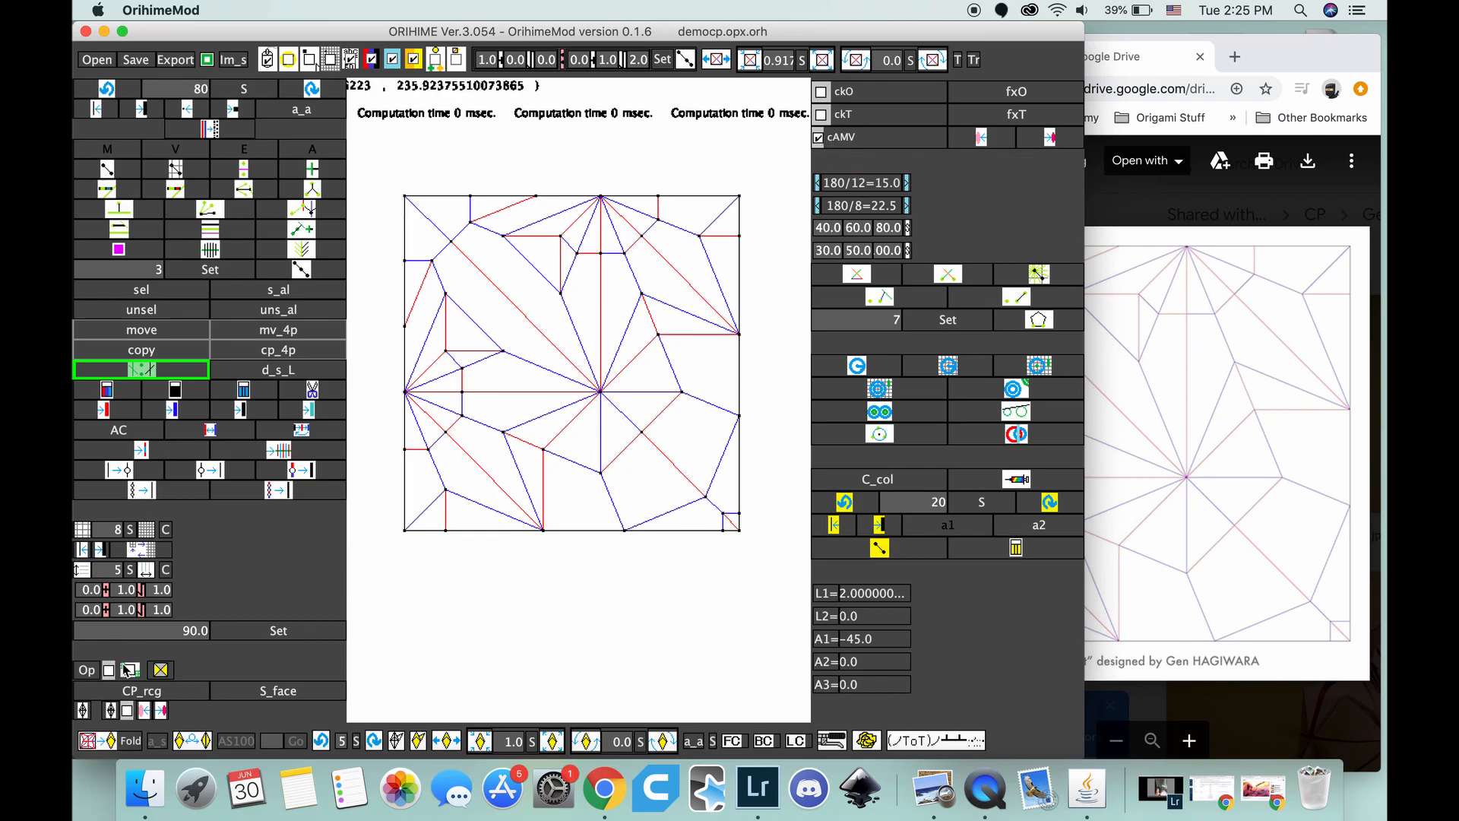
Step: Fold the completed crease pattern and move the folded model to the empty area below the sheet
{"action": "left_click", "coordinate": [113, 747]}
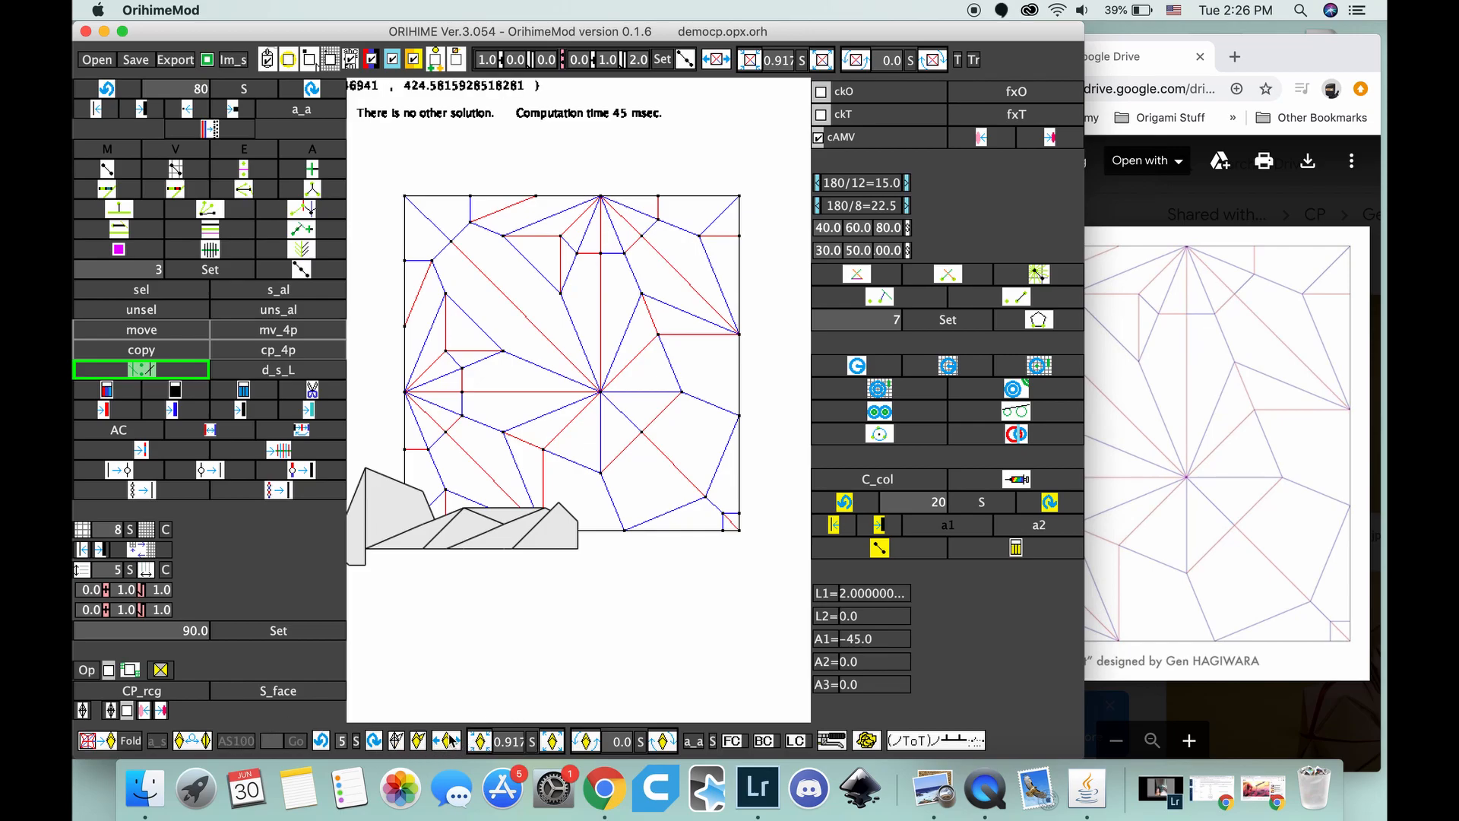
{"action": "left_click_drag", "start_coordinate": [489, 580], "coordinate": [521, 633]}
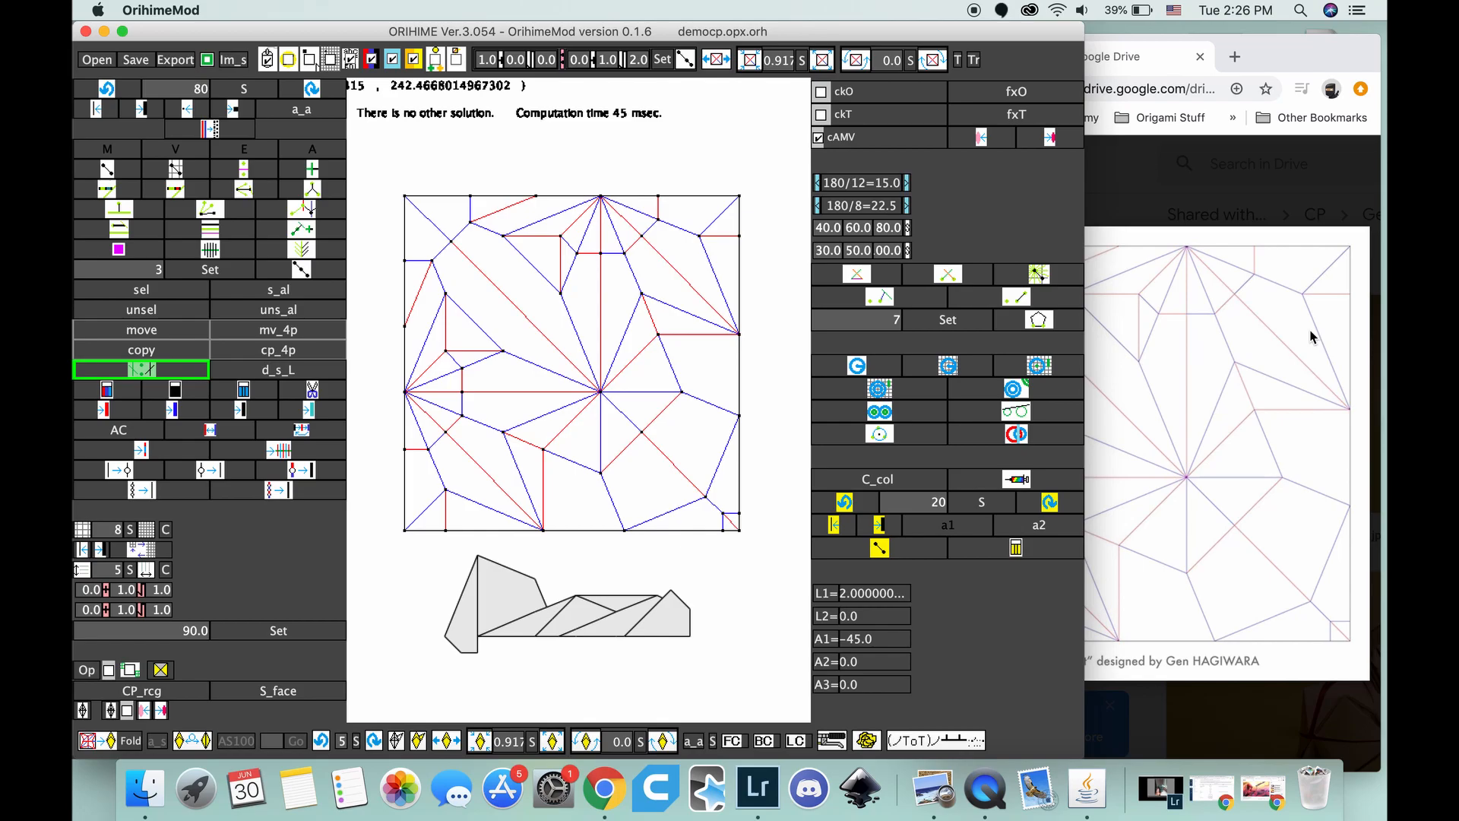
{"action": "mouse_move", "coordinate": [612, 625]}
{"action": "left_mouse_down"}
{"action": "mouse_move", "coordinate": [574, 640]}
{"action": "mouse_move", "coordinate": [630, 636]}
{"action": "left_mouse_up"}
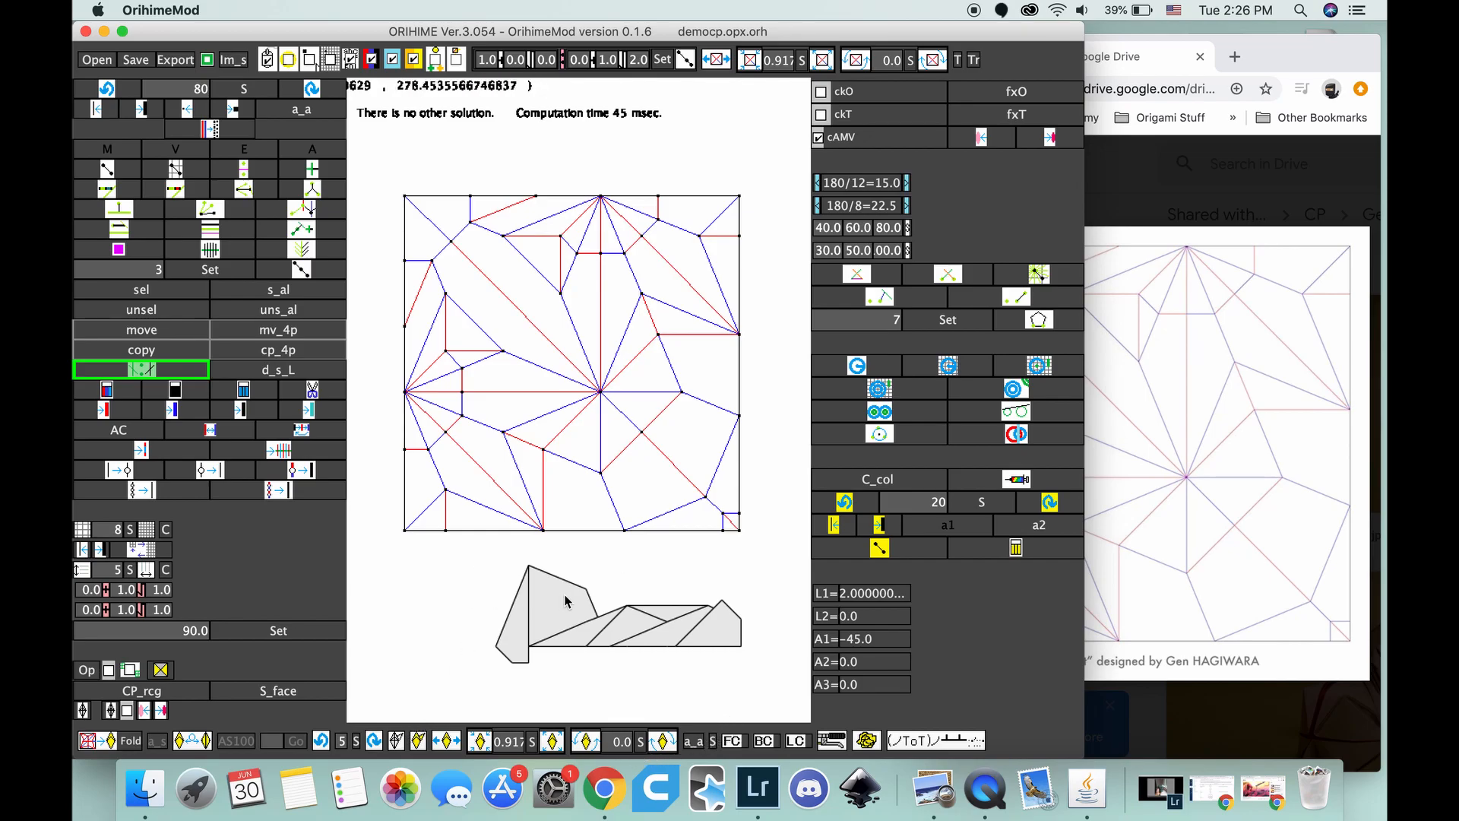
Step: Set the folded model's back colour to magenta, and accept the current front colour
{"action": "mouse_move", "coordinate": [1176, 530]}
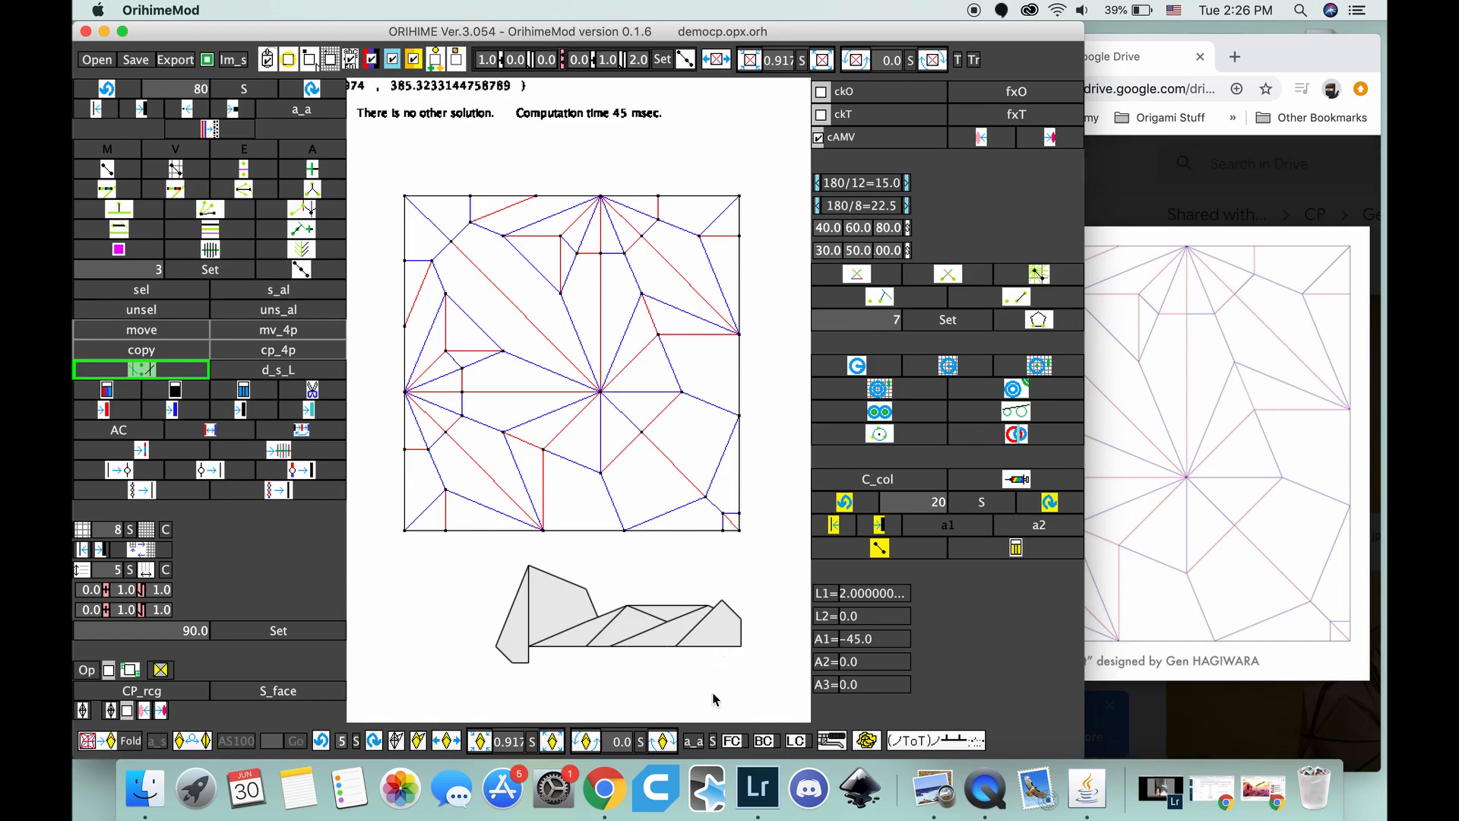
{"action": "left_click", "coordinate": [762, 741]}
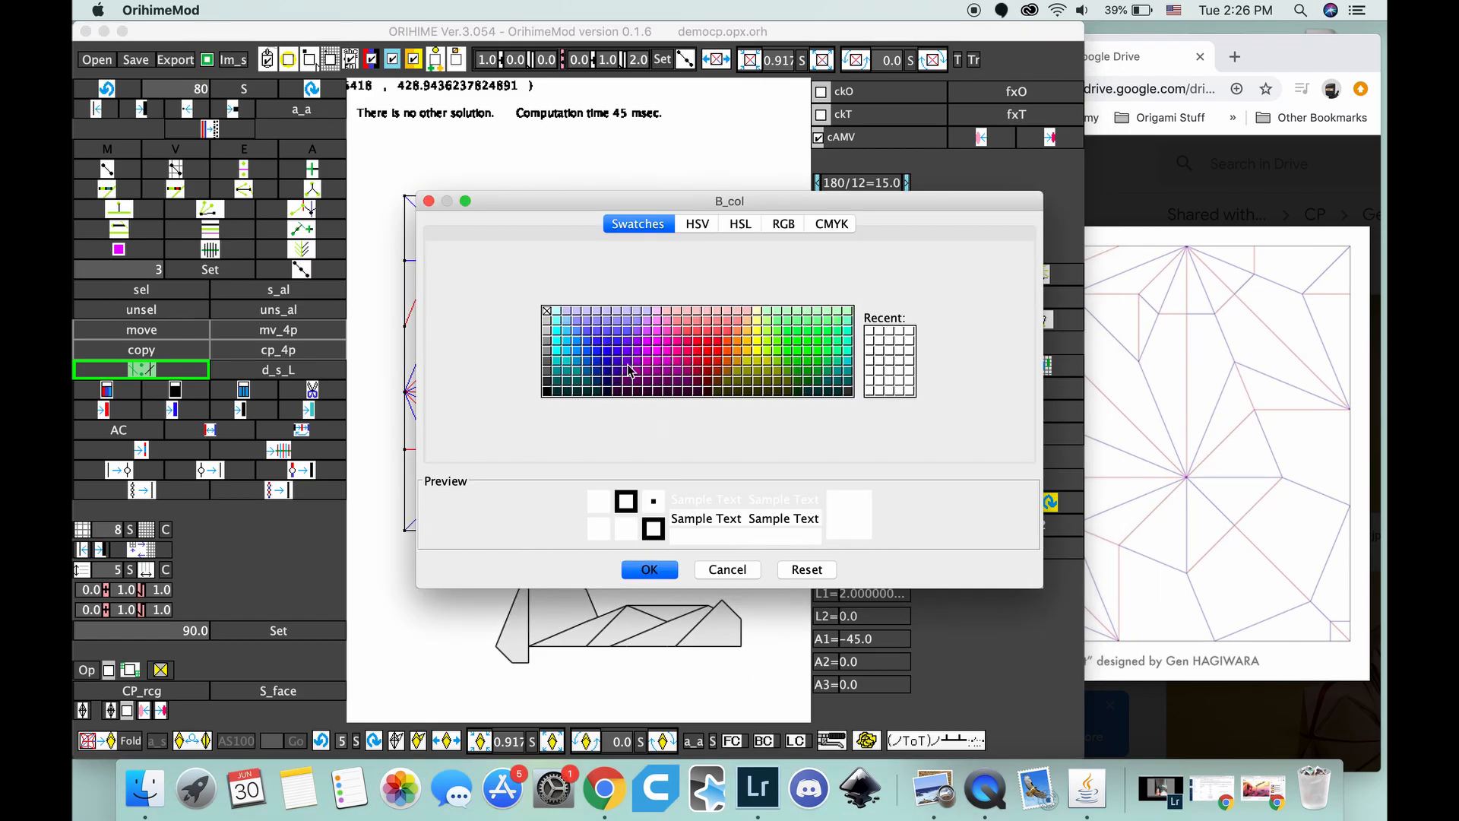
{"action": "left_click", "coordinate": [659, 340]}
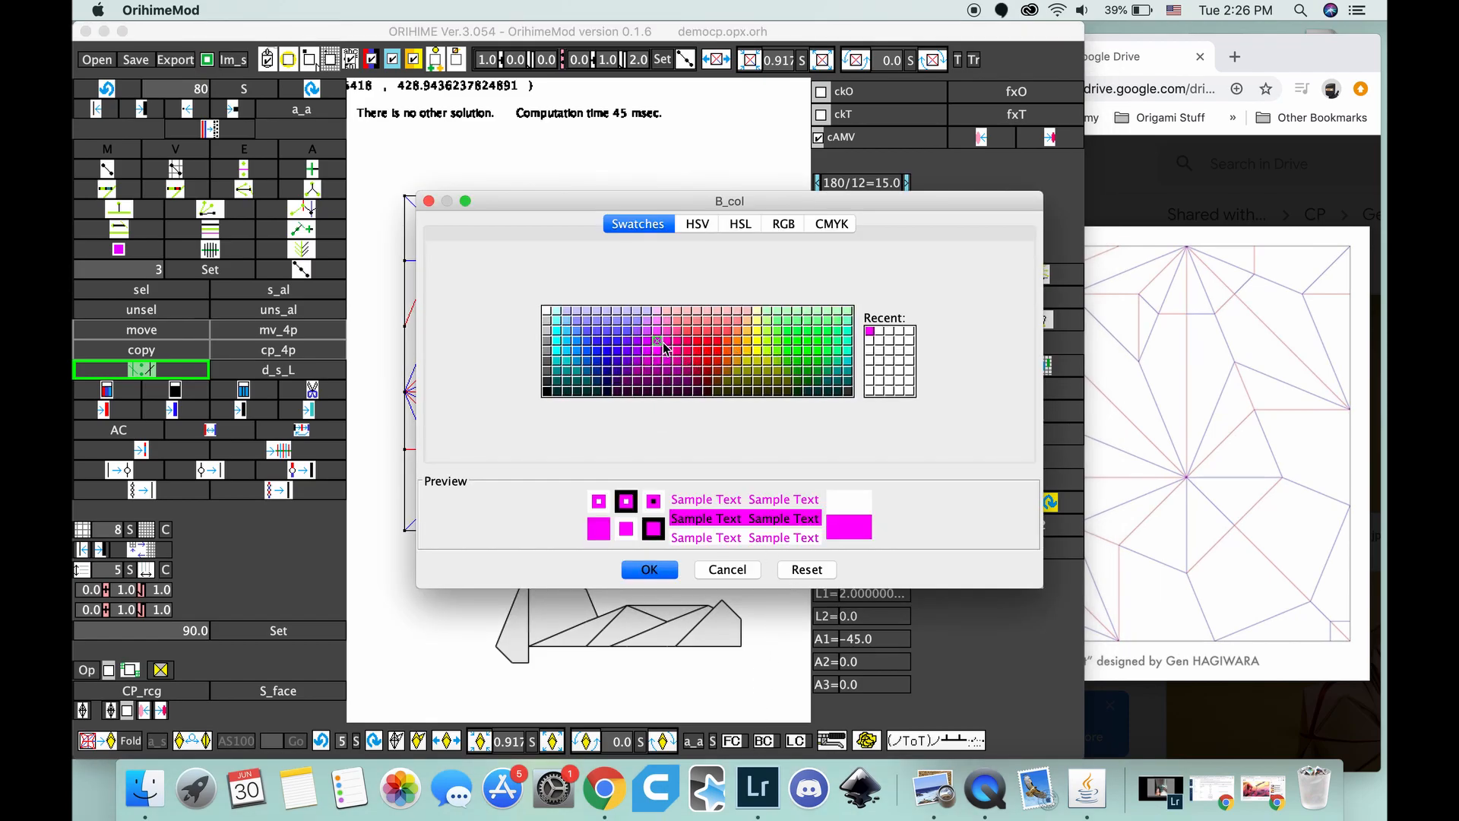
{"action": "left_click", "coordinate": [650, 570]}
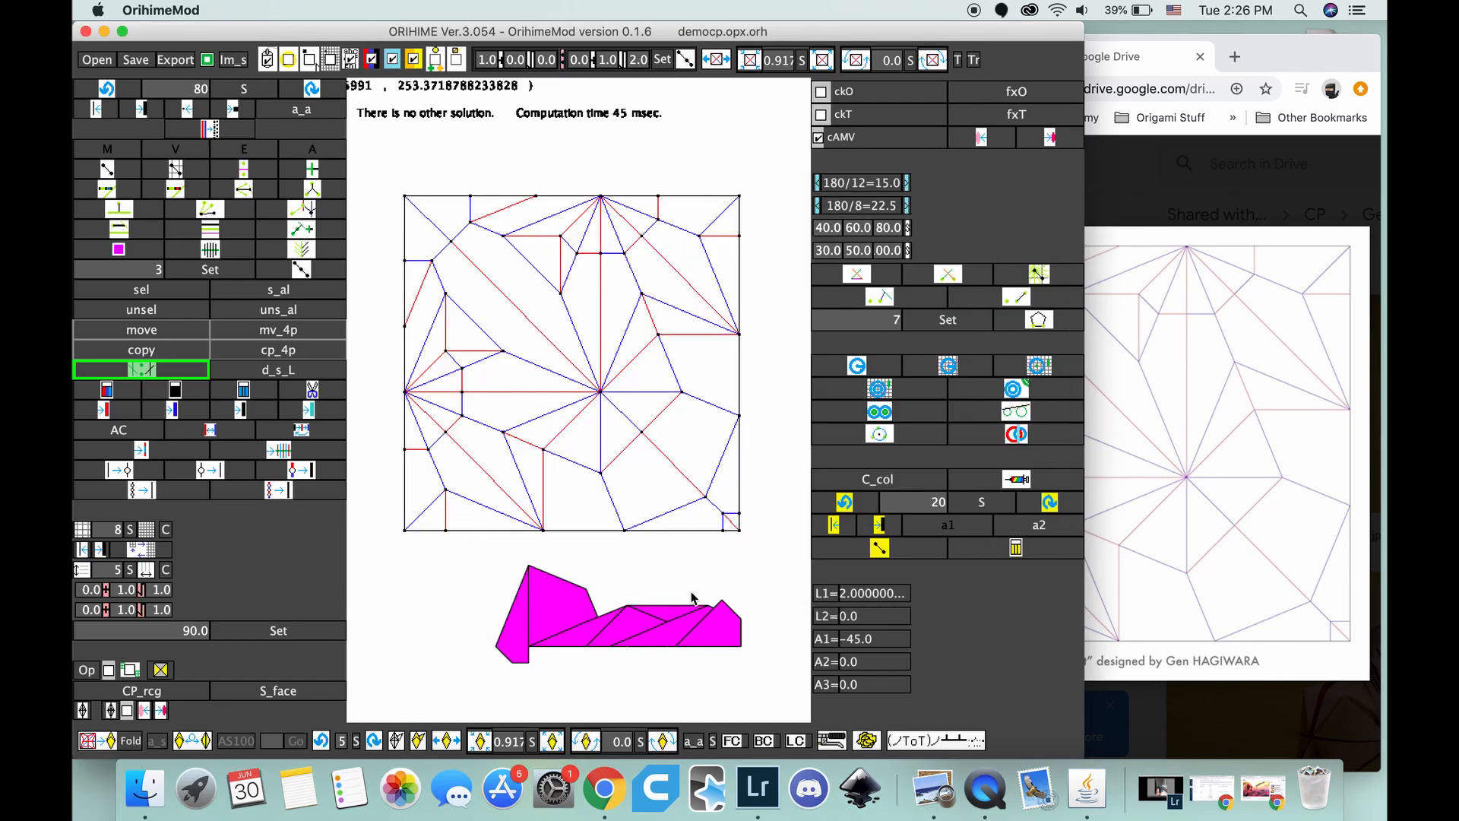
{"action": "left_click", "coordinate": [731, 741]}
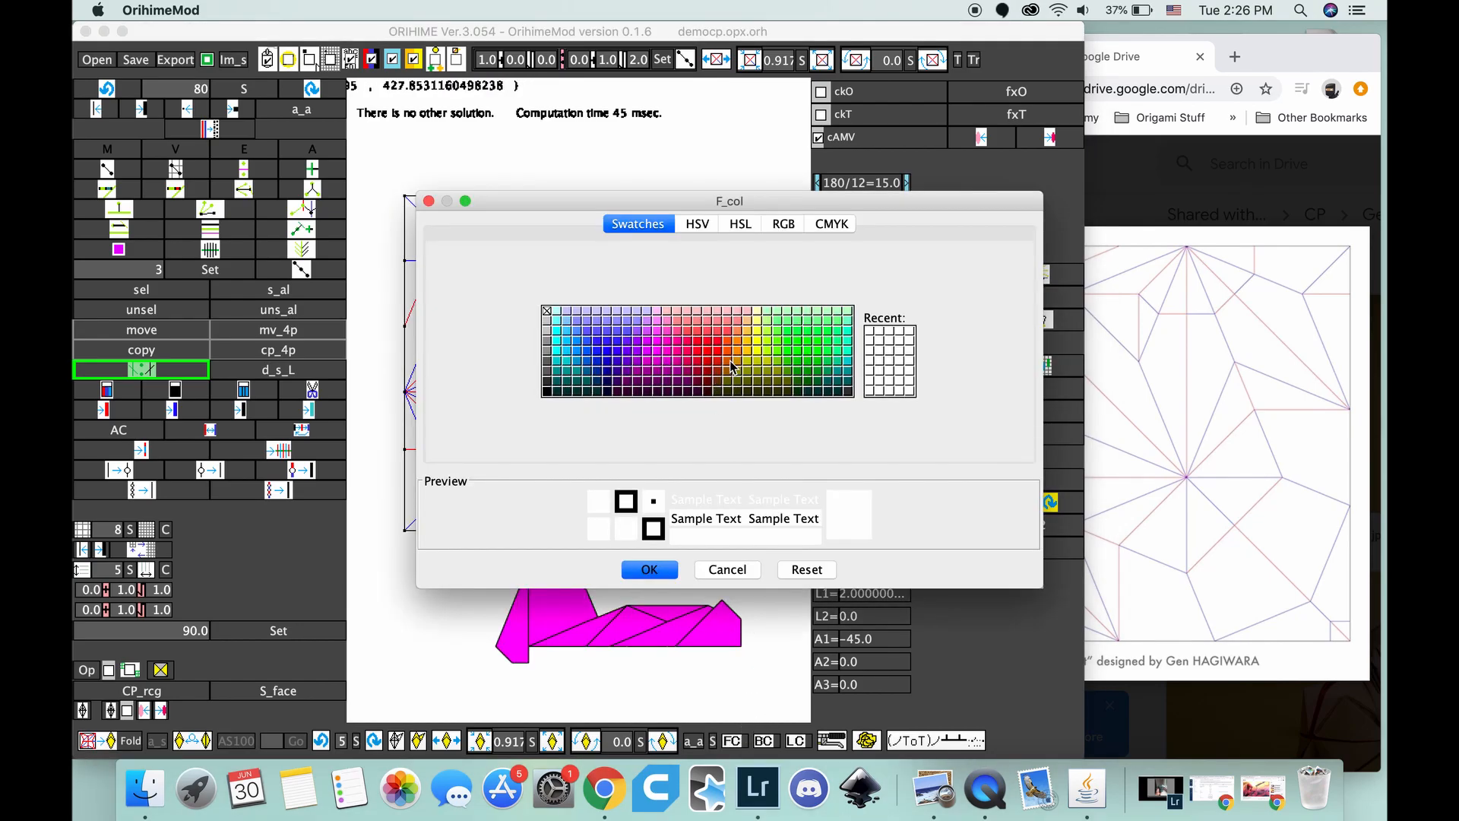
{"action": "left_click", "coordinate": [667, 571]}
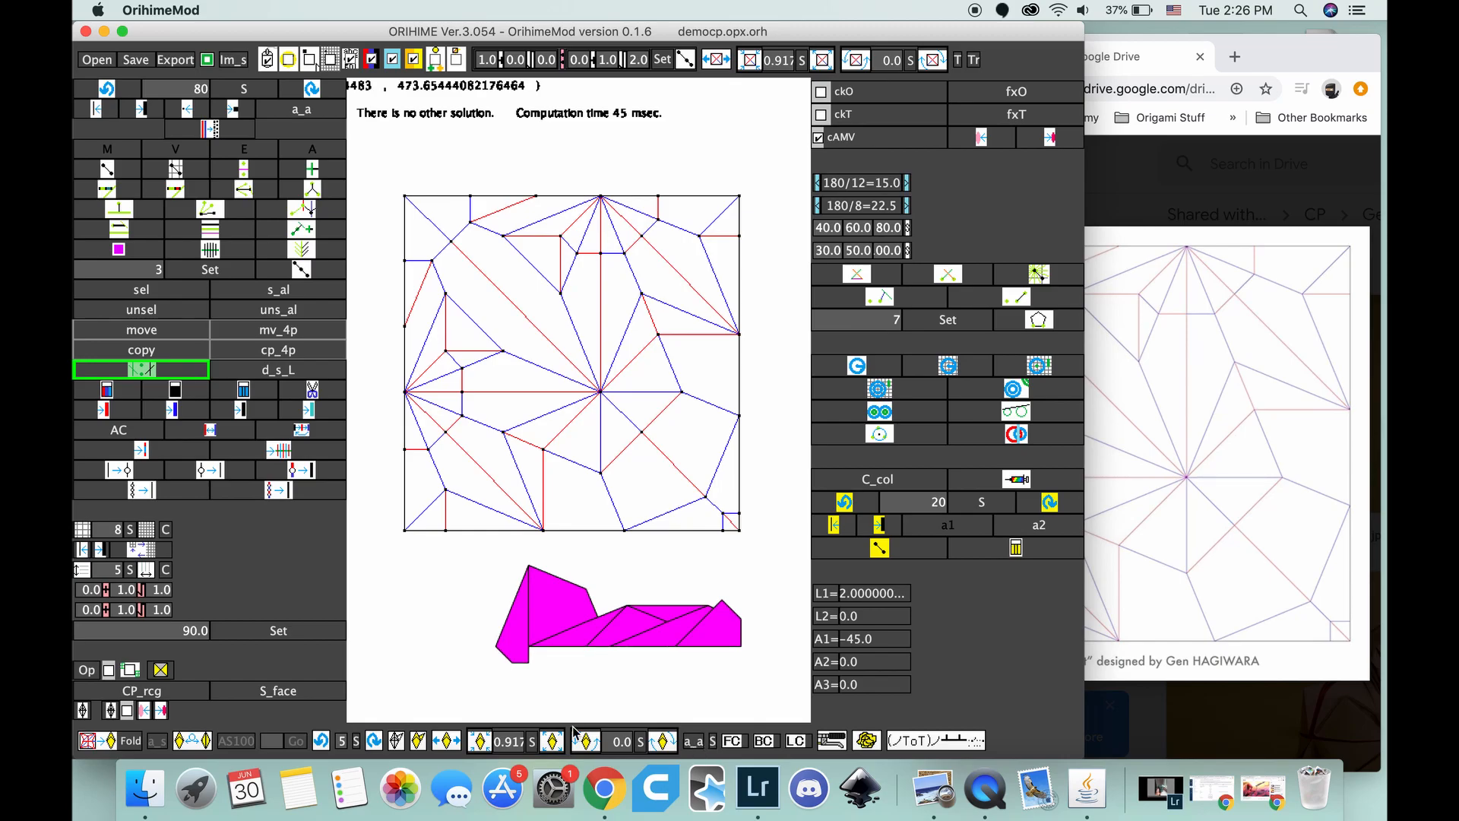
Step: Cycle through the front, back and combined displays of the folded model to inspect both sides
{"action": "left_click", "coordinate": [204, 740]}
{"action": "left_click", "coordinate": [204, 741]}
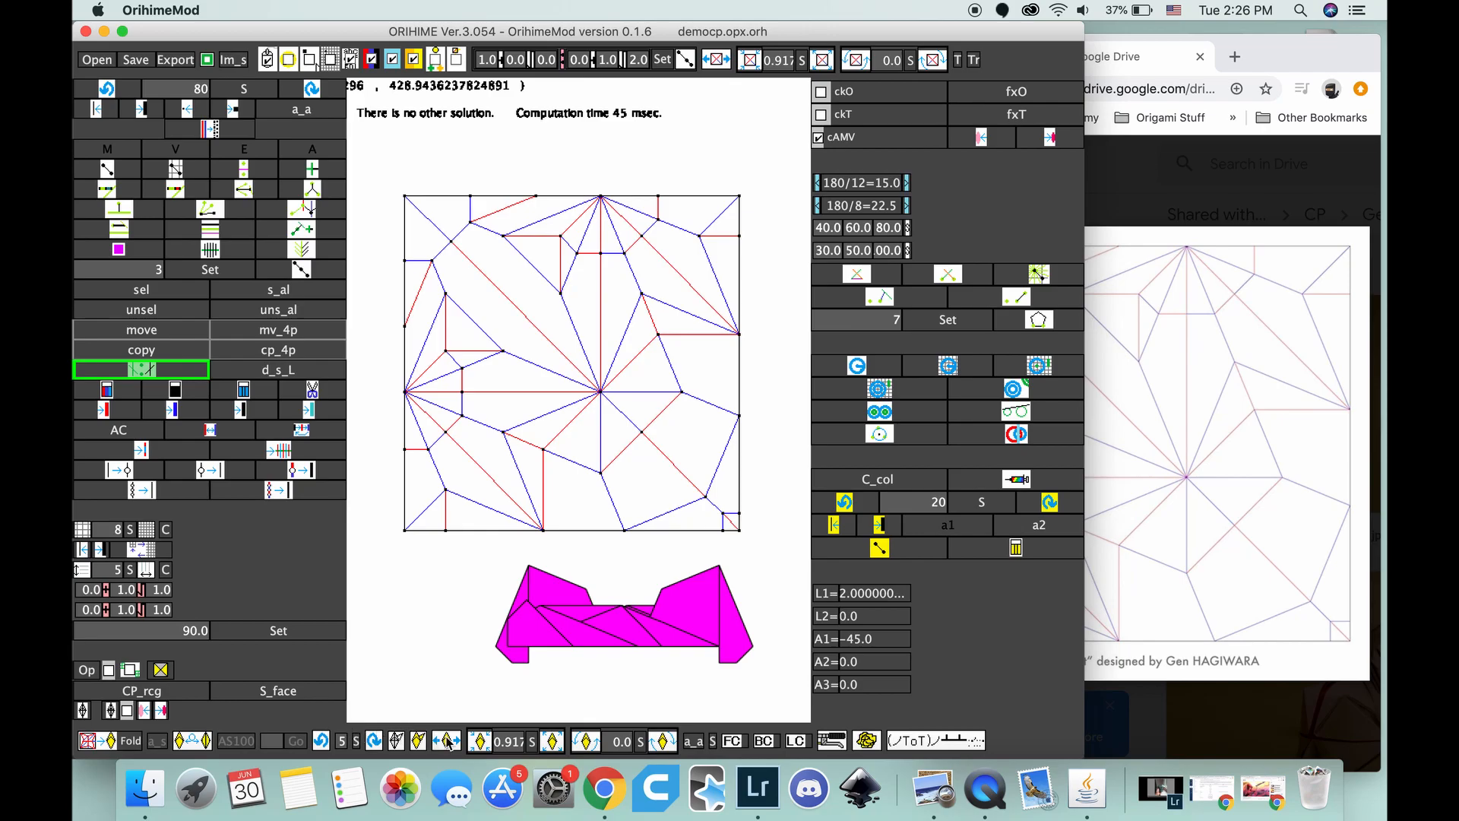
{"action": "left_click", "coordinate": [205, 740]}
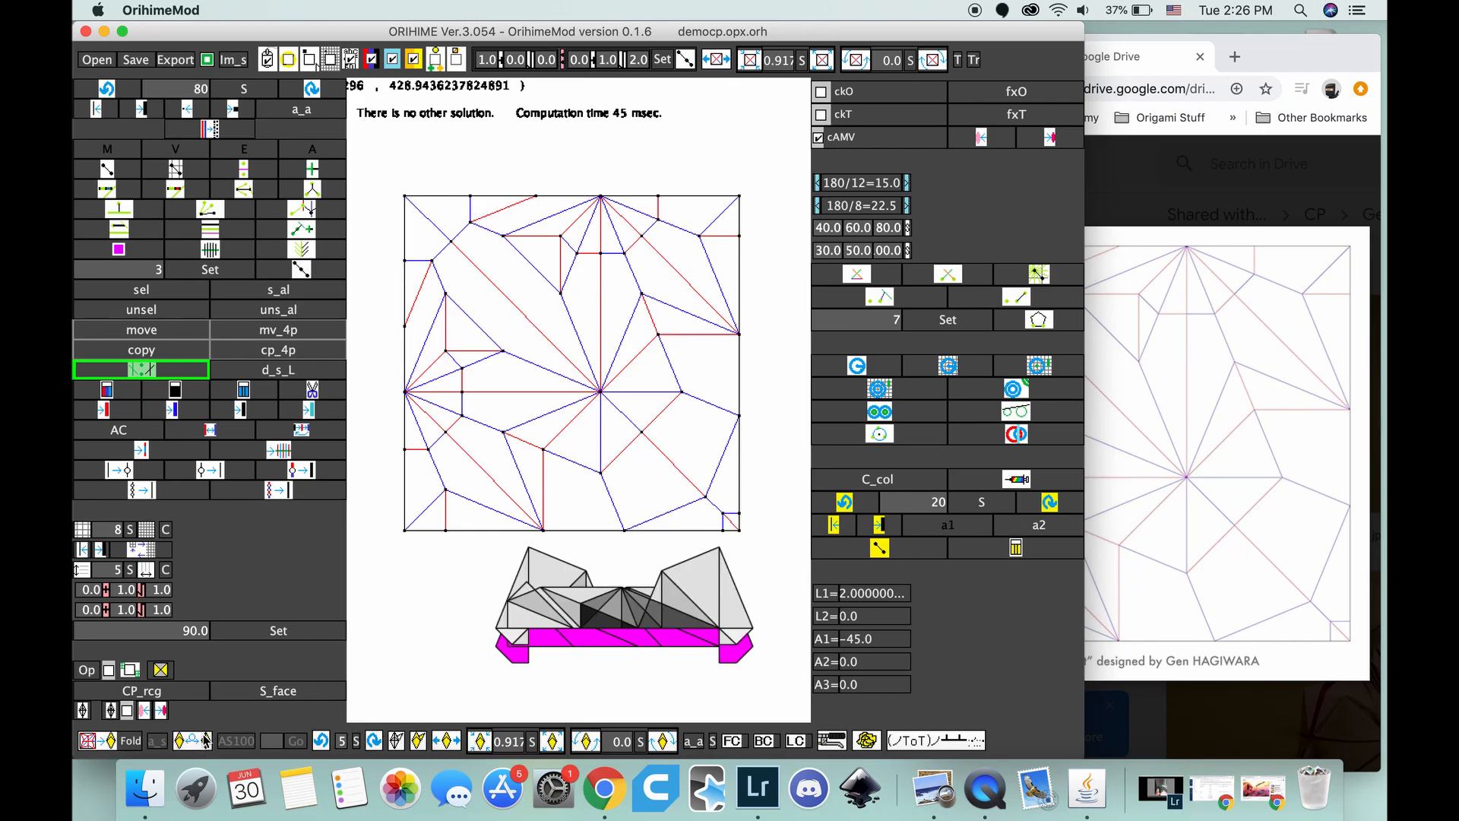
{"action": "left_click", "coordinate": [205, 741]}
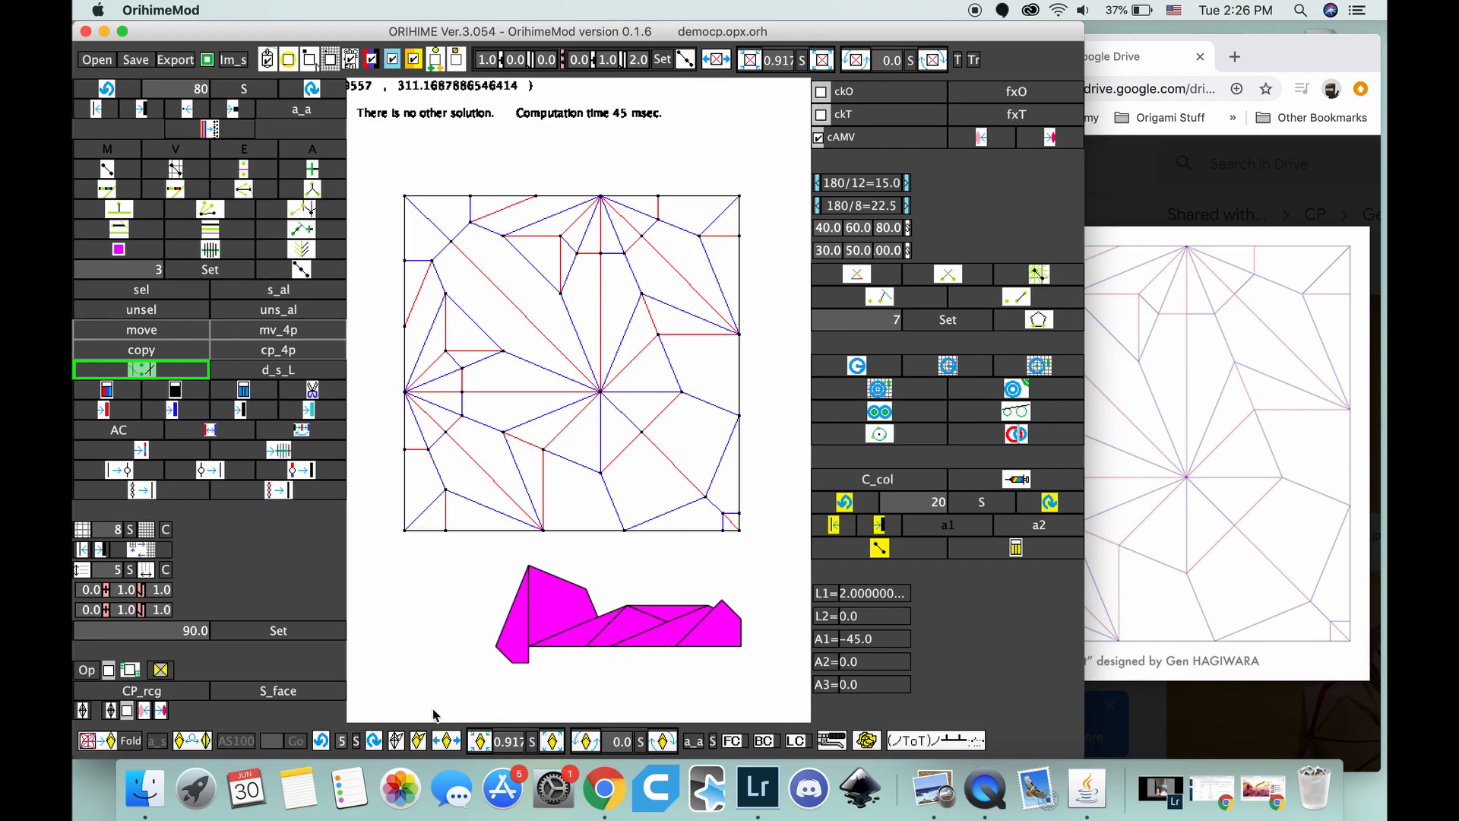
Step: Move the folded model further below the sheet, and display it first as a transparent fold and then as a wireframe of its creases
{"action": "left_click_drag", "start_coordinate": [634, 609], "coordinate": [579, 654]}
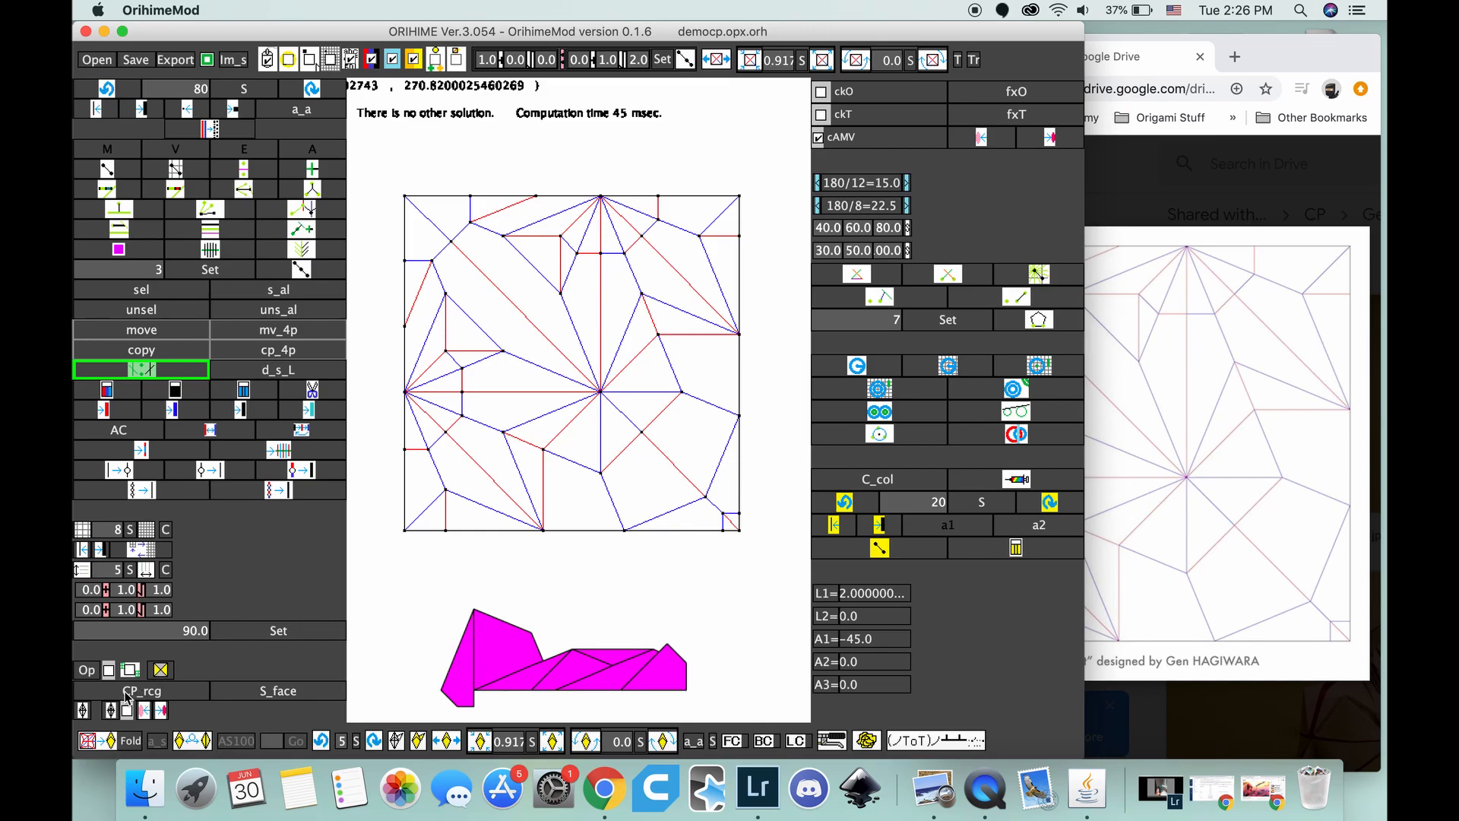
{"action": "left_click", "coordinate": [110, 710]}
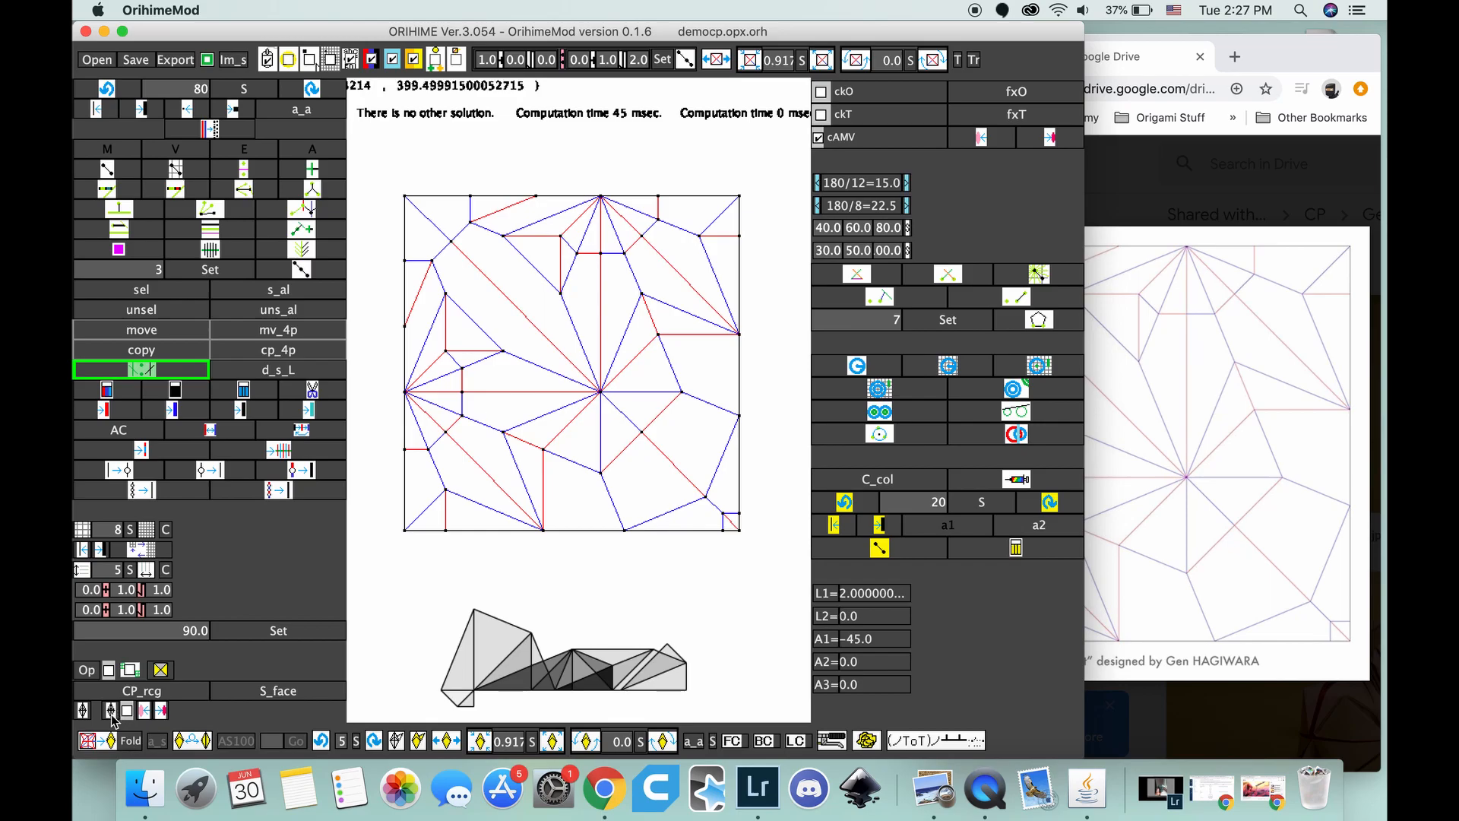
{"action": "left_click", "coordinate": [83, 711]}
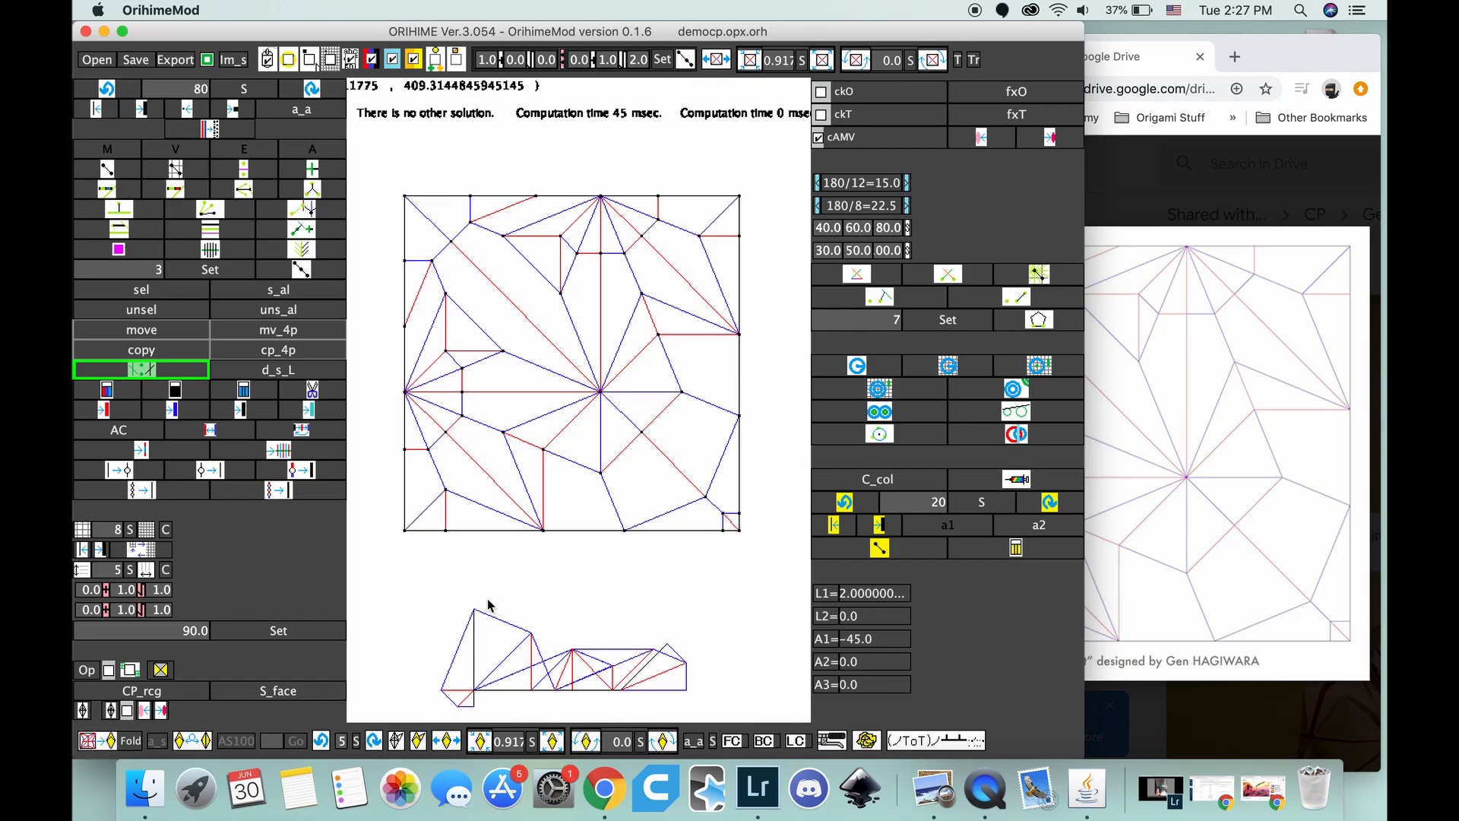
{"action": "left_click_drag", "start_coordinate": [477, 648], "coordinate": [475, 682]}
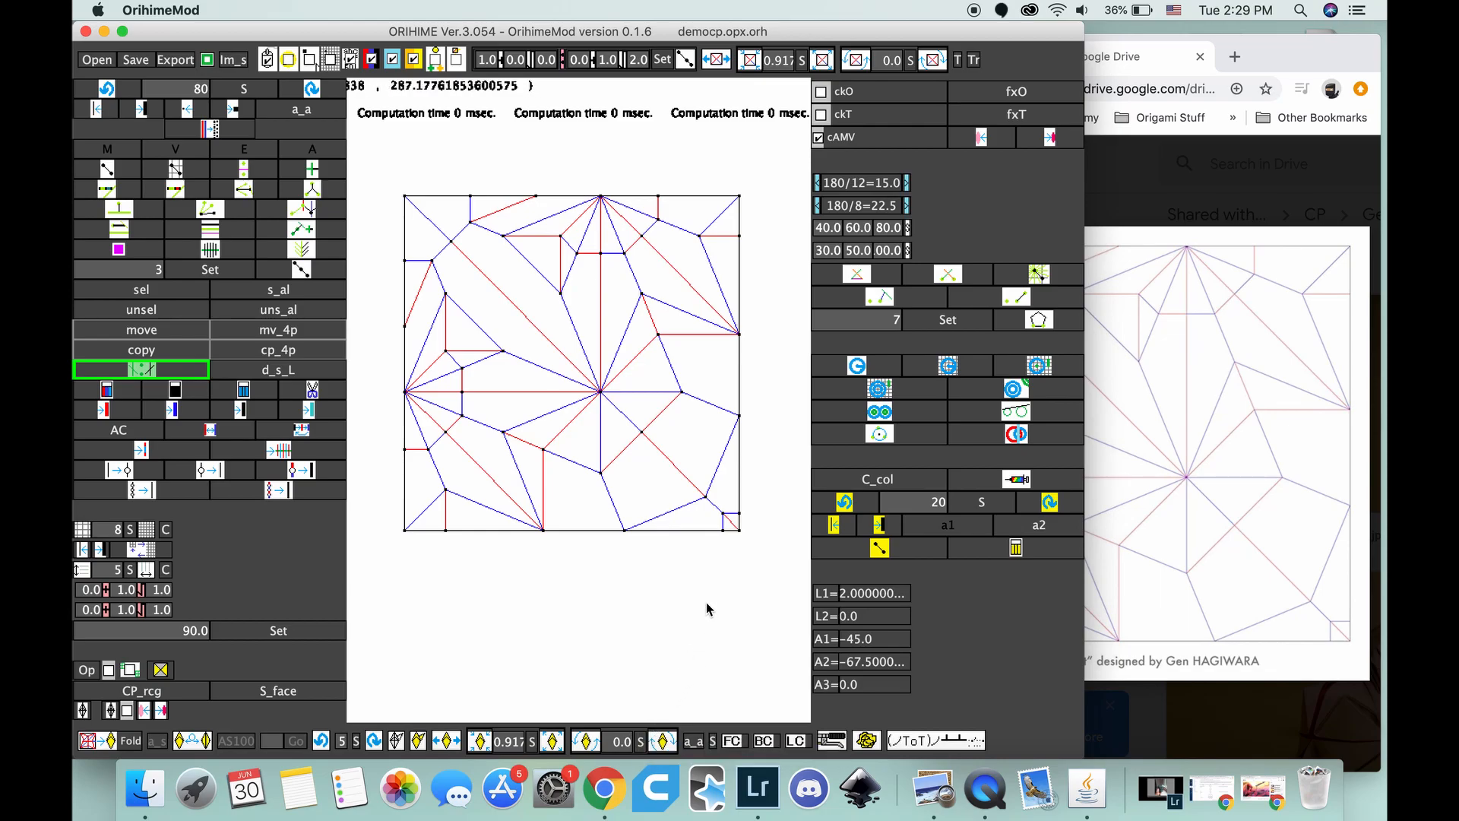
Step: Maximize the OrihimeMod window to widen the drawing canvas
{"action": "double_click", "coordinate": [595, 31]}
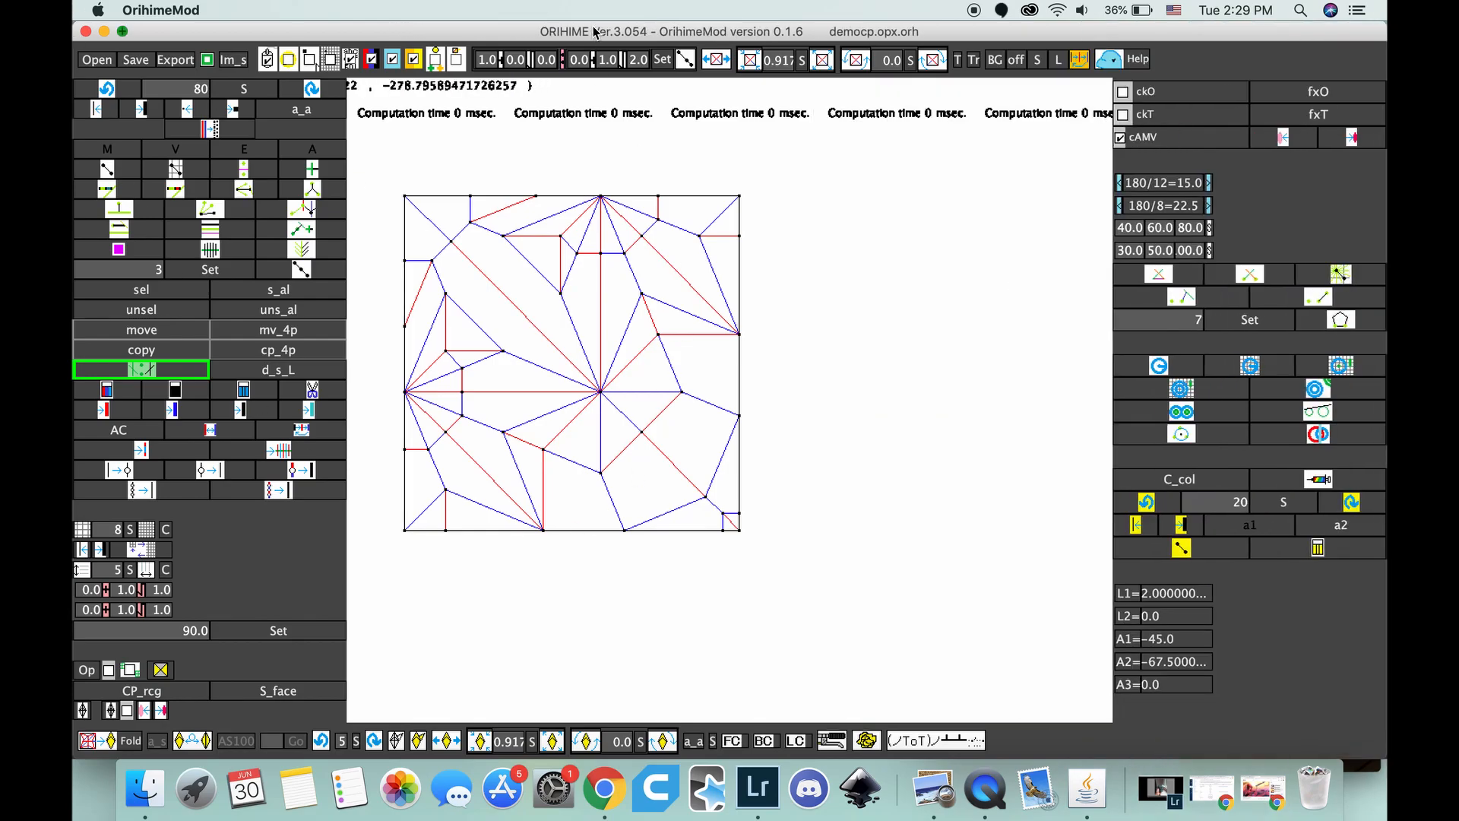